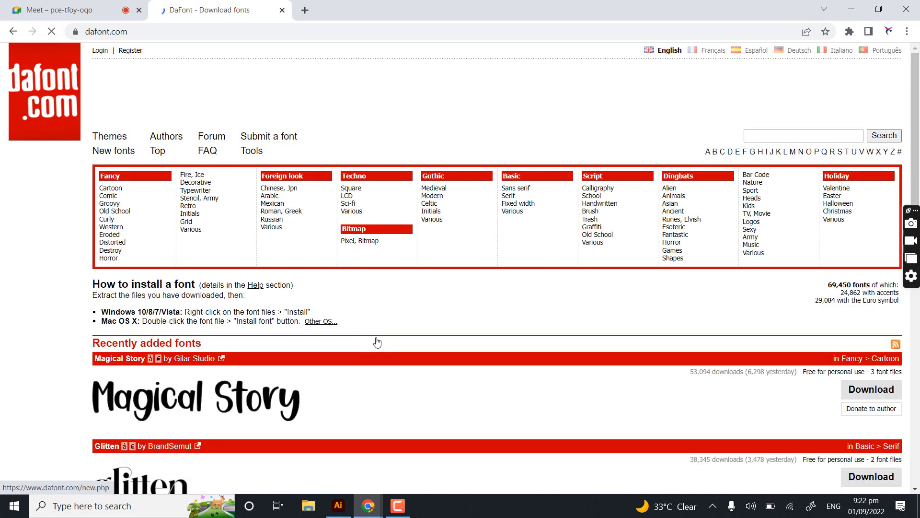
# - Browse the recently added fonts and download the Magical Story font as magical_story.zip into the Compressed downloads folder
pyautogui.scroll(-1, 770, 261)
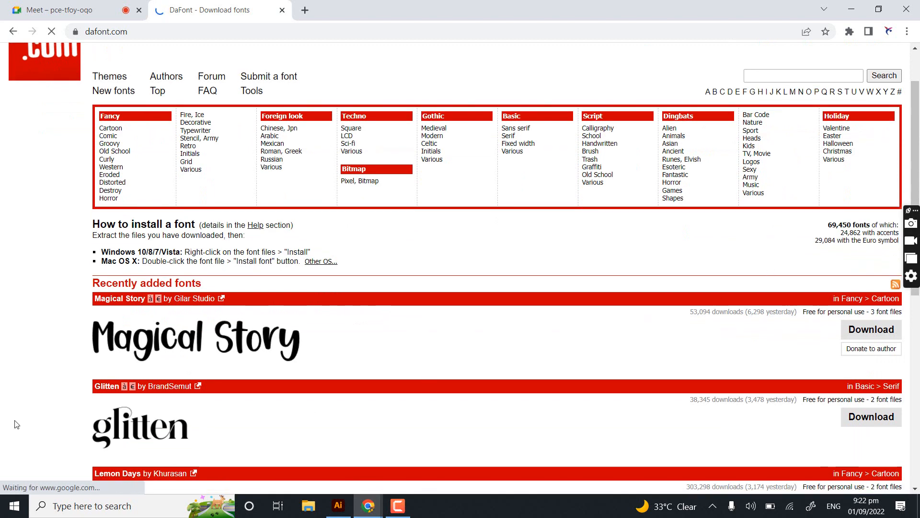
pyautogui.scroll(-5, 302, 343)
pyautogui.scroll(-1, 267, 252)
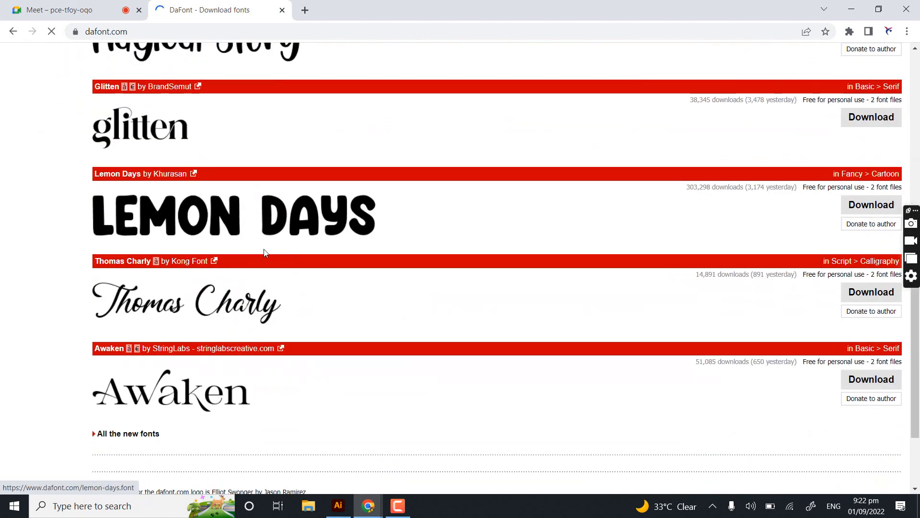
pyautogui.scroll(-2, 267, 249)
pyautogui.scroll(5, 161, 275)
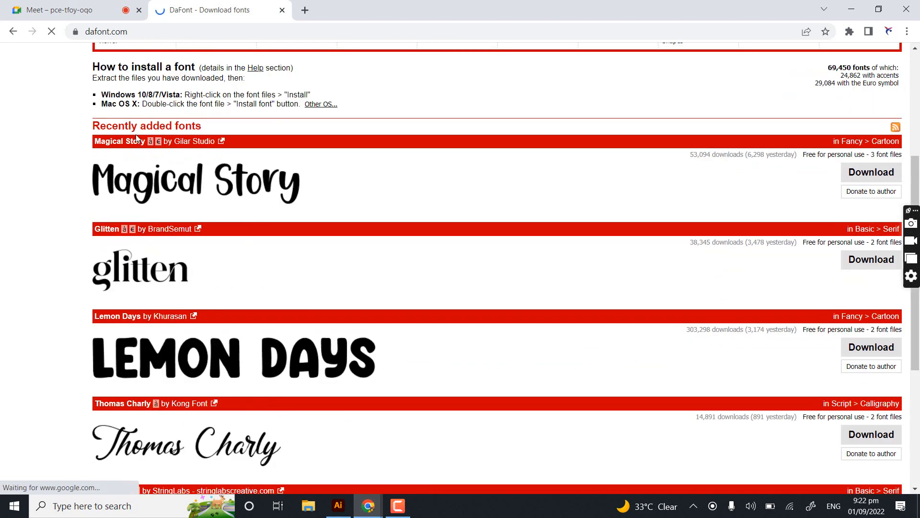
pyautogui.scroll(1, 155, 153)
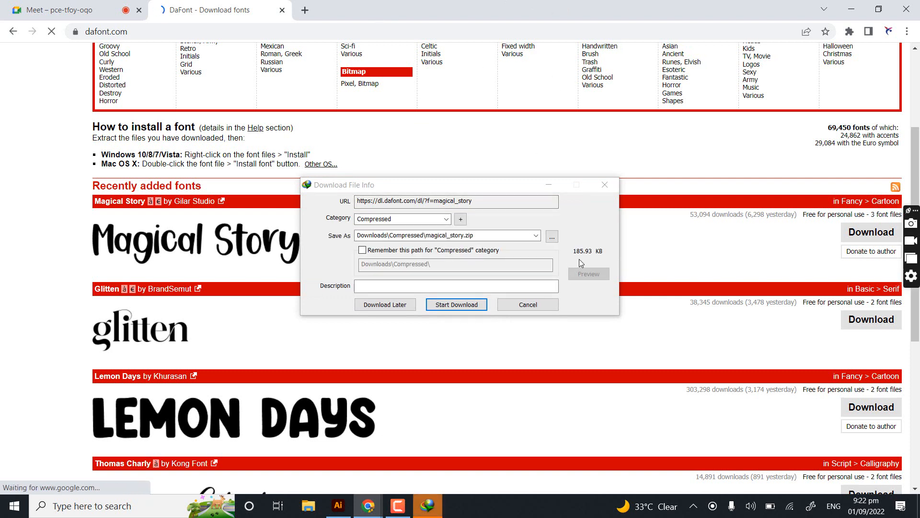
pyautogui.click(458, 305)
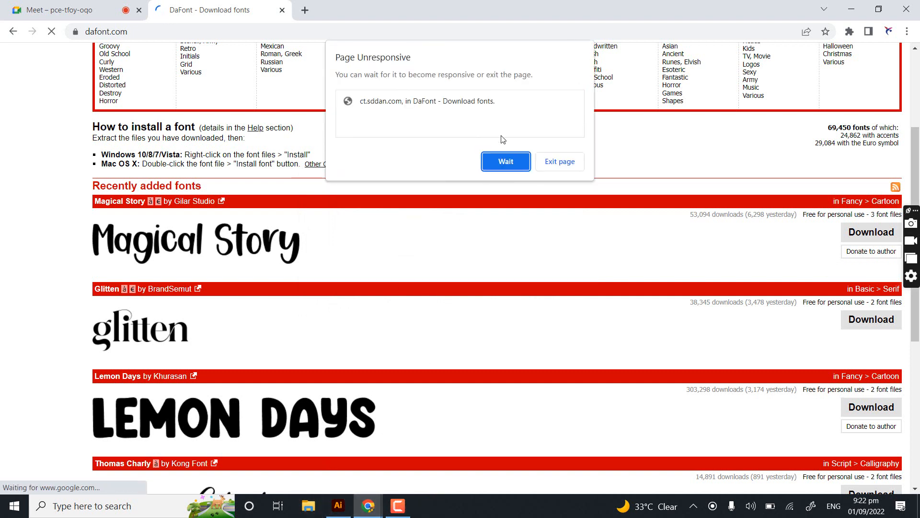
pyautogui.click(508, 162)
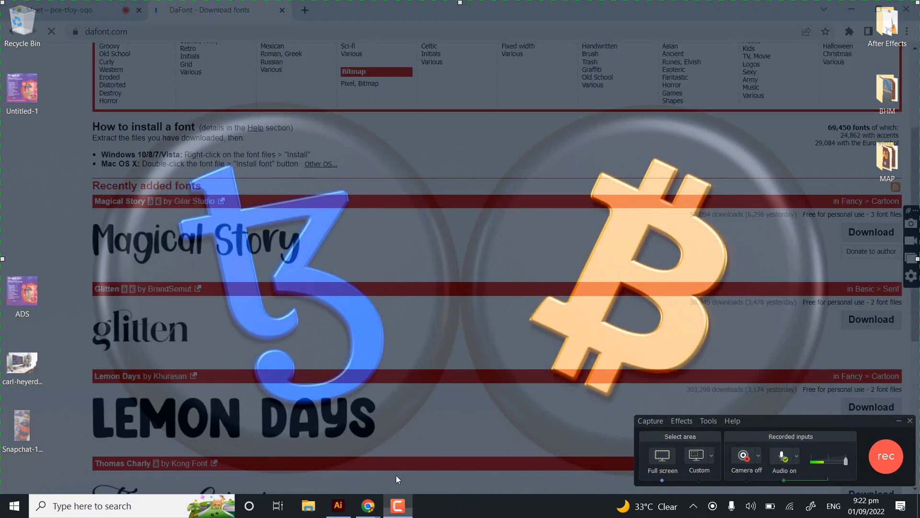
pyautogui.click(396, 476)
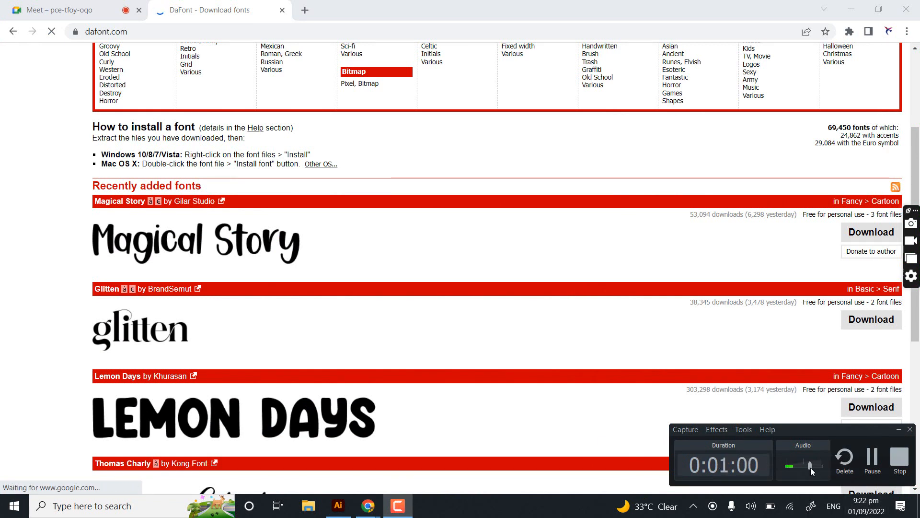
pyautogui.moveTo(810, 468); pyautogui.dragTo(829, 472)
pyautogui.click(631, 194)
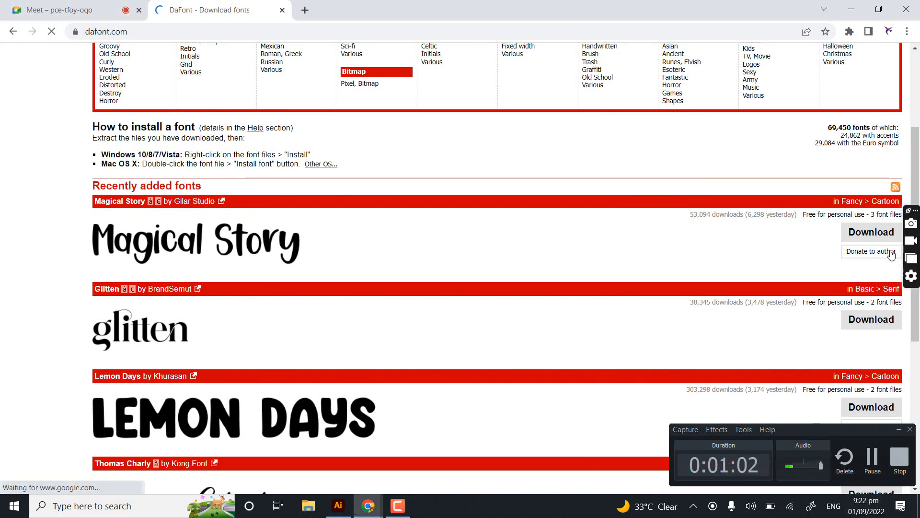
pyautogui.click(873, 234)
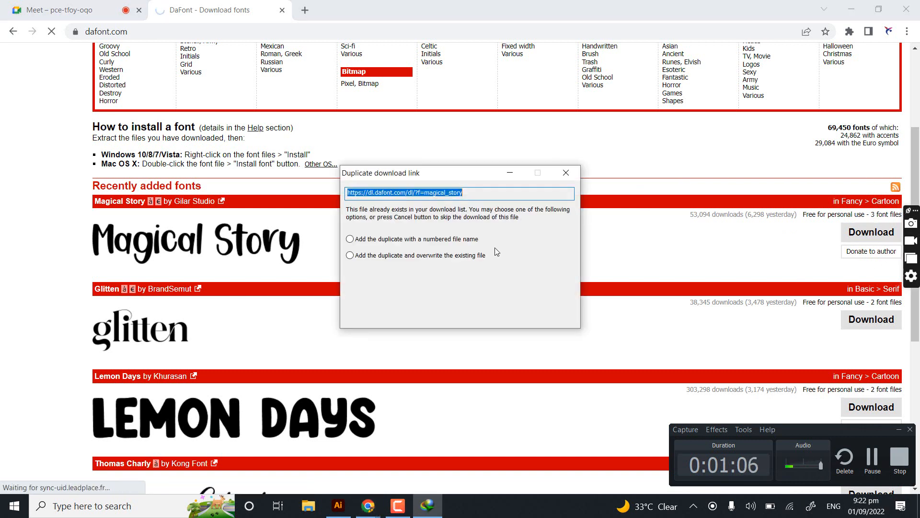
pyautogui.click(488, 295)
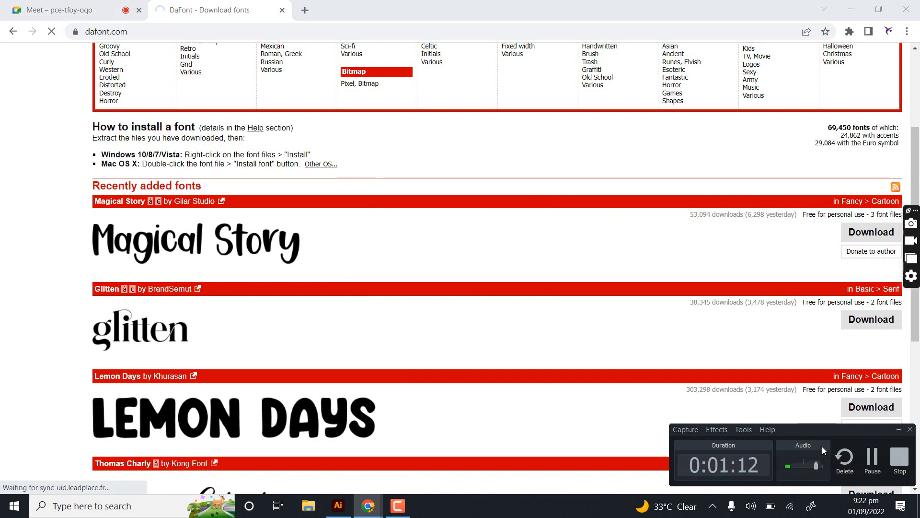
pyautogui.click(898, 431)
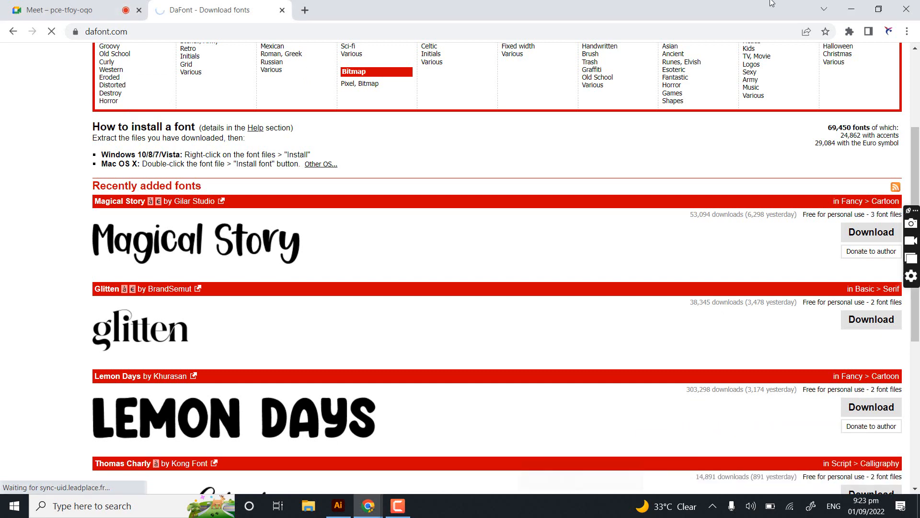
# - Minimize the browser and open the Compressed folder inside Downloads in File Explorer
pyautogui.click(846, 5)
pyautogui.click(308, 505)
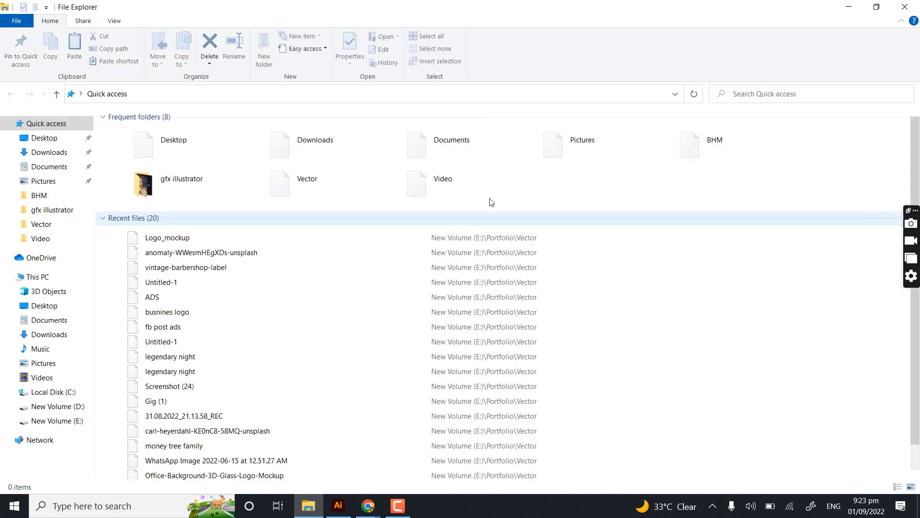
pyautogui.click(45, 138)
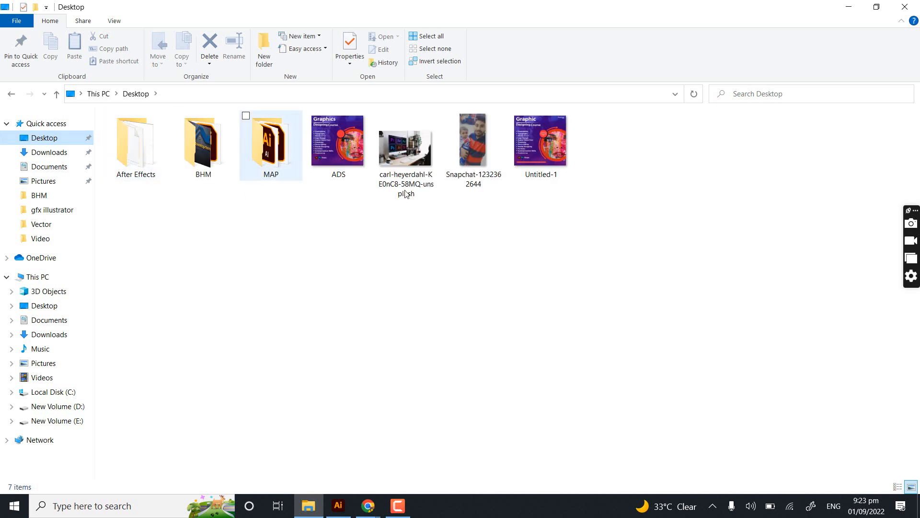
pyautogui.click(42, 155)
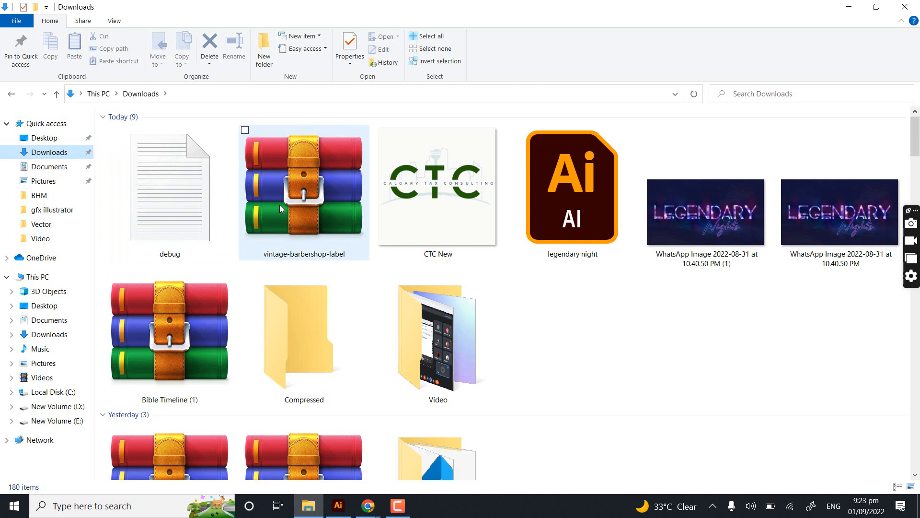
pyautogui.doubleClick(294, 327)
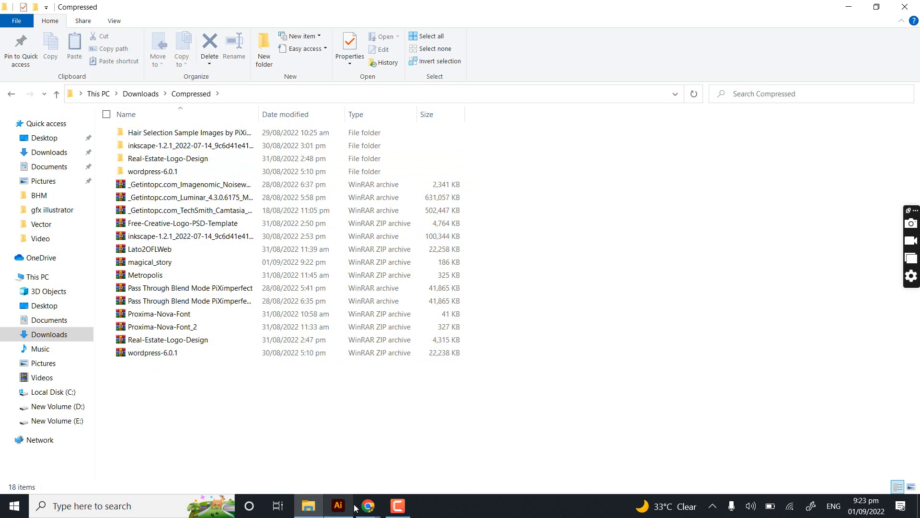
pyautogui.moveTo(368, 506)
pyautogui.click(303, 455)
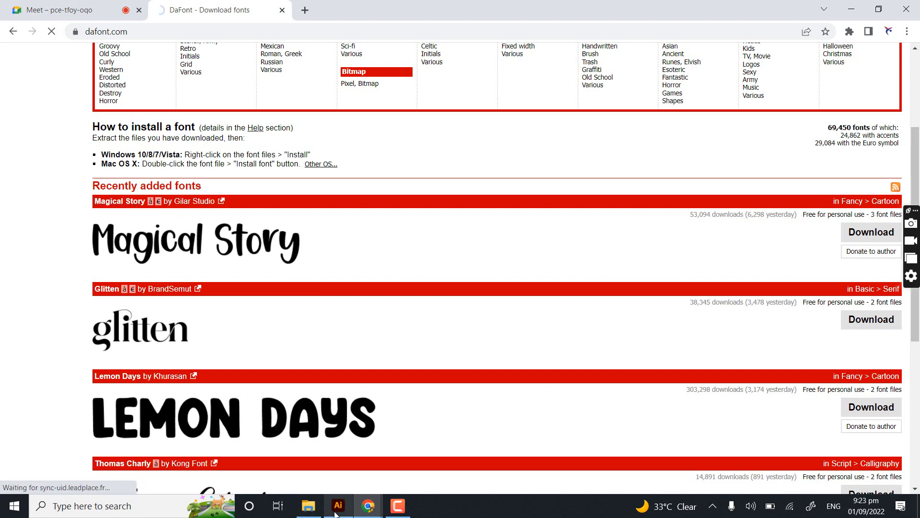
pyautogui.click(310, 507)
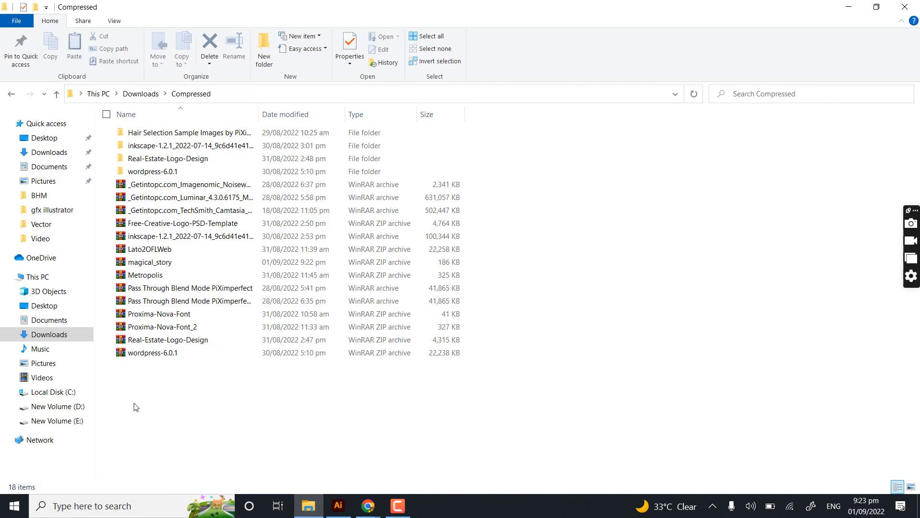
# - Open the magical_story archive from the Compressed folder in WinRAR
pyautogui.moveTo(134, 404); pyautogui.dragTo(171, 264)
pyautogui.click(171, 263)
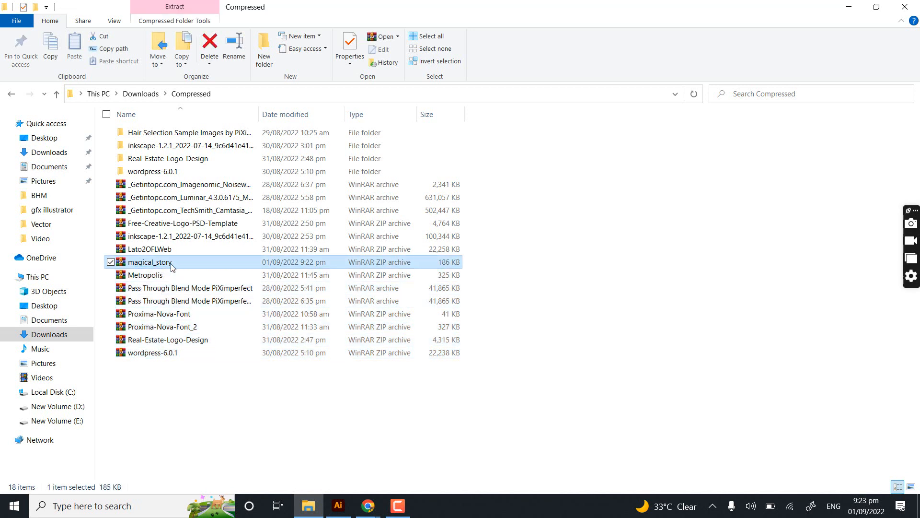
pyautogui.rightClick(171, 263)
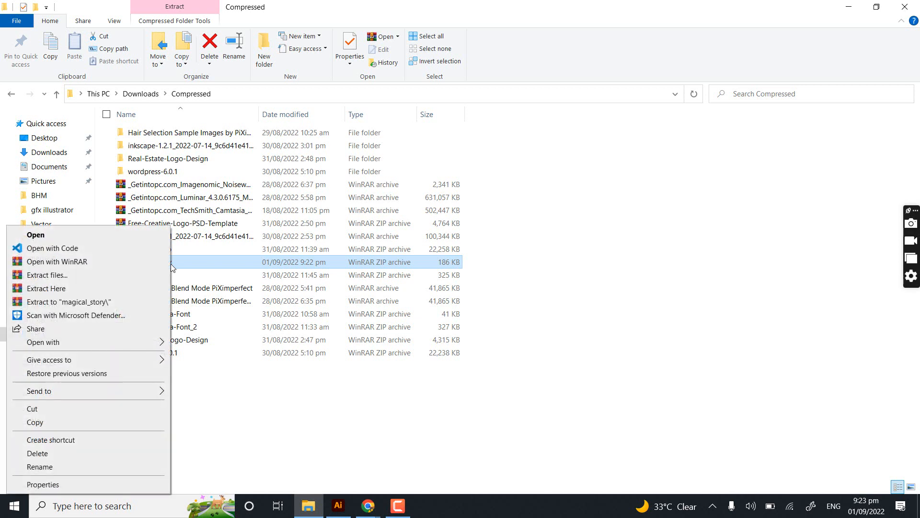
pyautogui.click(199, 265)
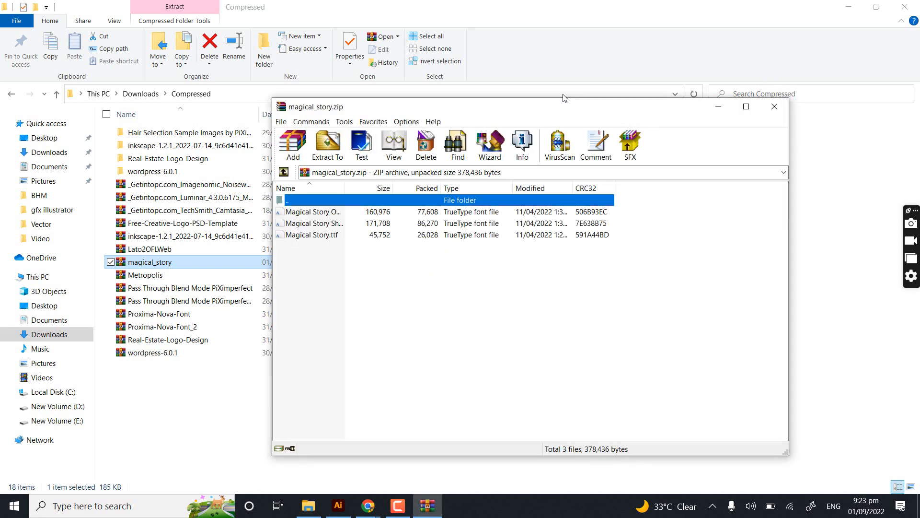
# - Close the duplicate magical_story.zip window and open the Magical Story Outline font file from the maximized archive
pyautogui.moveTo(564, 98); pyautogui.dragTo(521, 86)
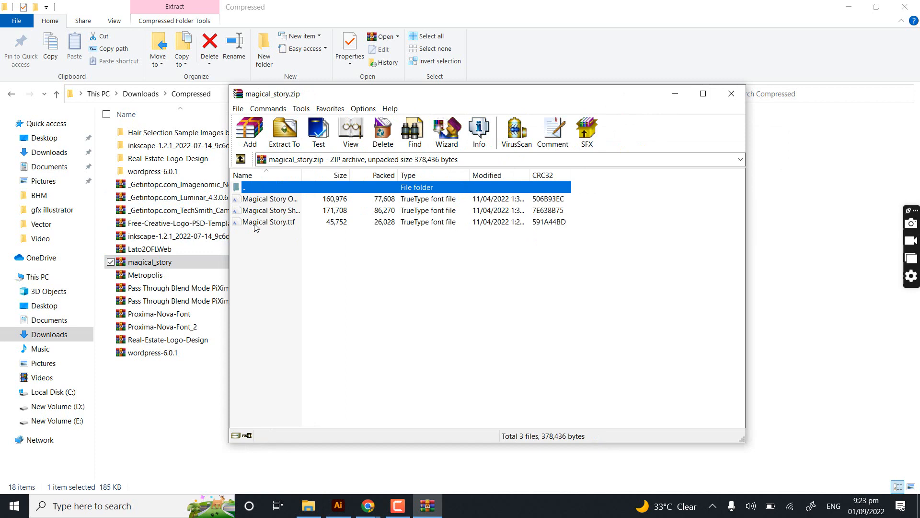
pyautogui.press('Down')
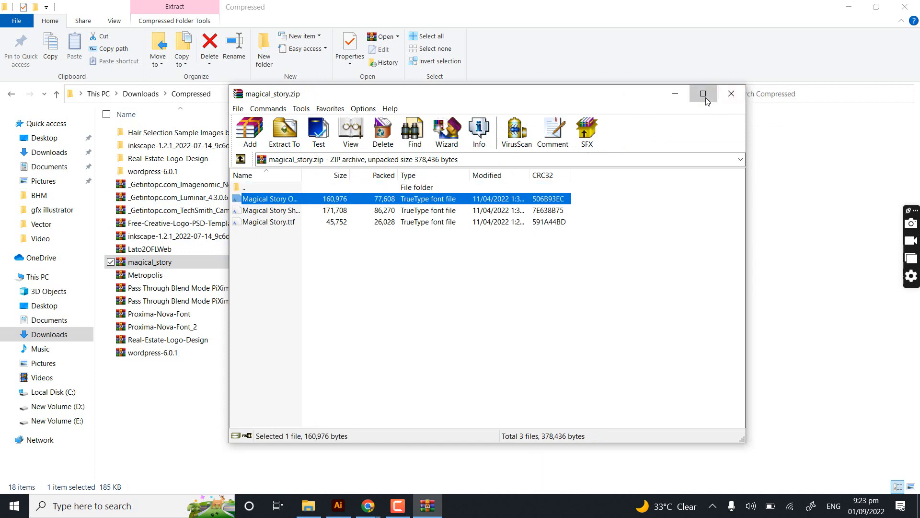
pyautogui.click(703, 94)
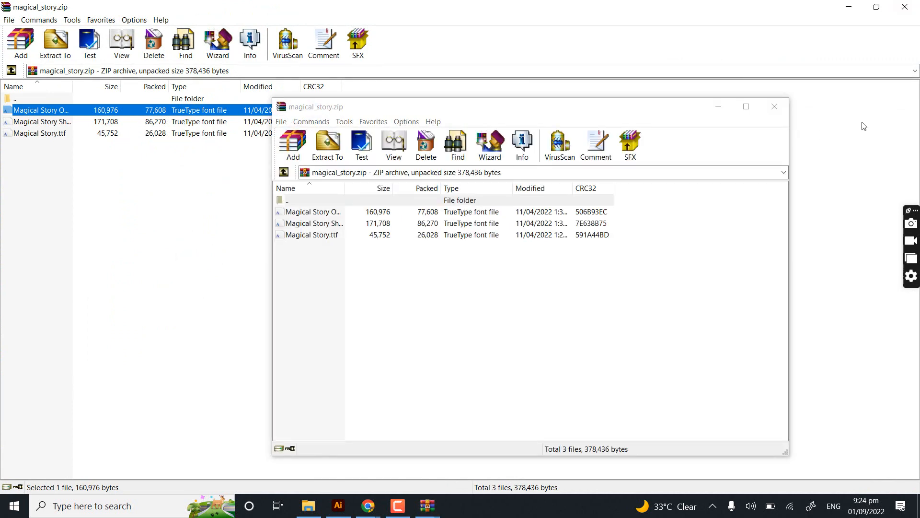
pyautogui.click(777, 110)
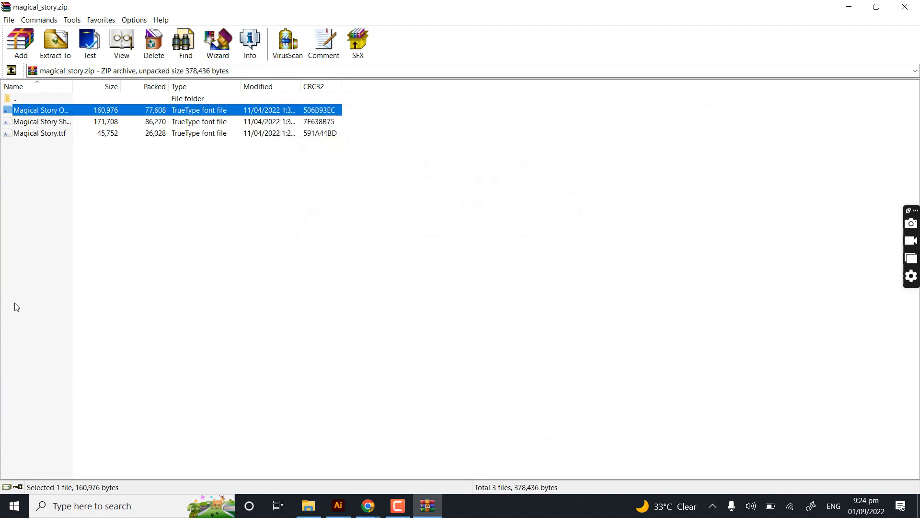
pyautogui.doubleClick(42, 109)
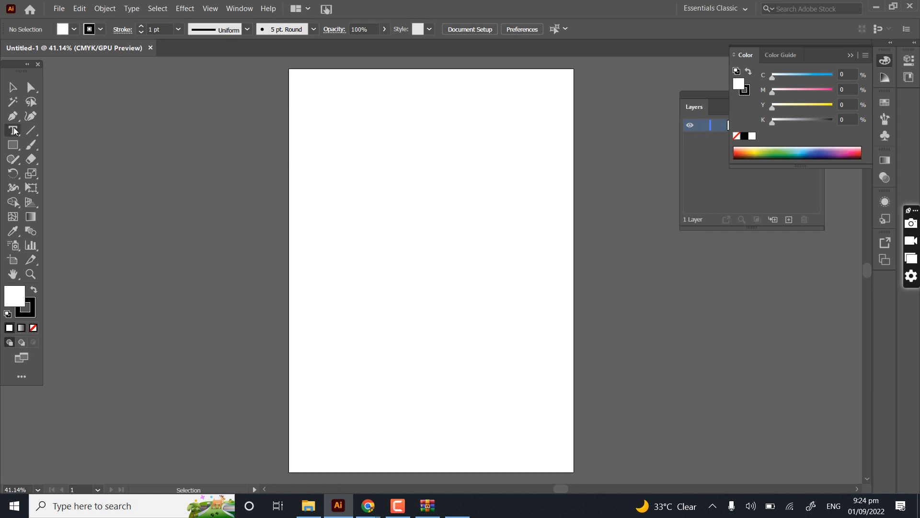
# - In Illustrator, place a "Lorem ipsum" placeholder text near the upper part of the artboard and select it as an object
pyautogui.click(14, 130)
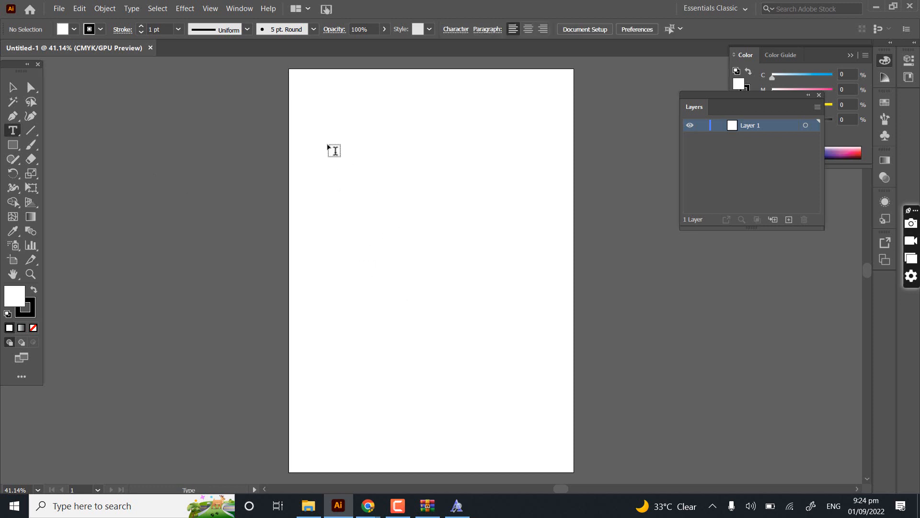
pyautogui.click(334, 151)
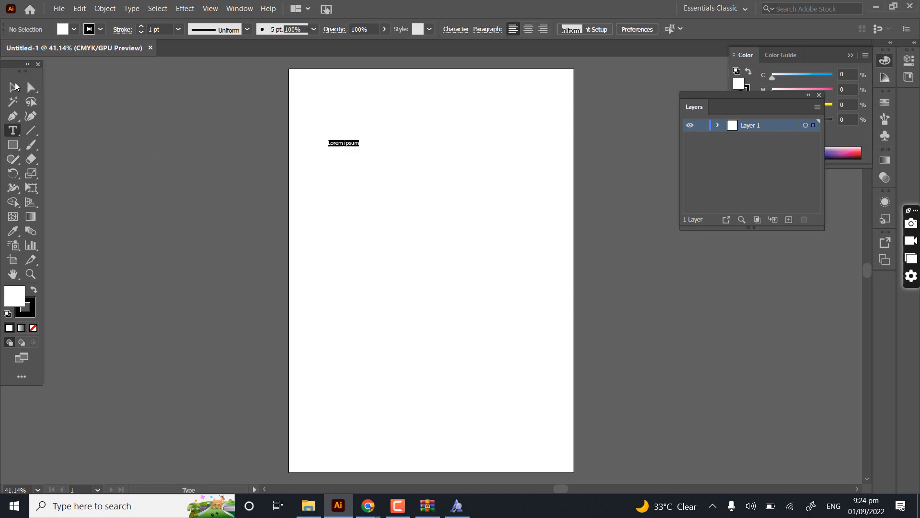
pyautogui.click(358, 145)
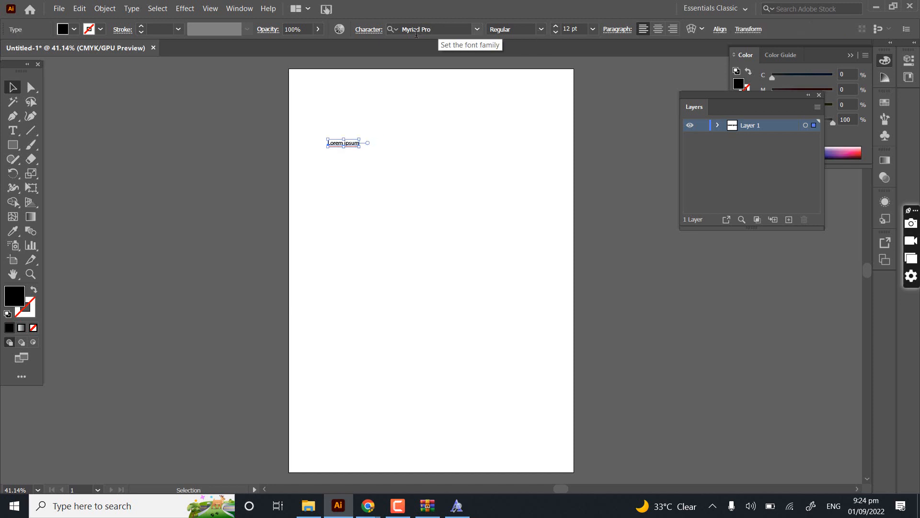
# - Search the font list for "magical" with the placeholder text selected, and leave the search without changing the font
pyautogui.click(542, 30)
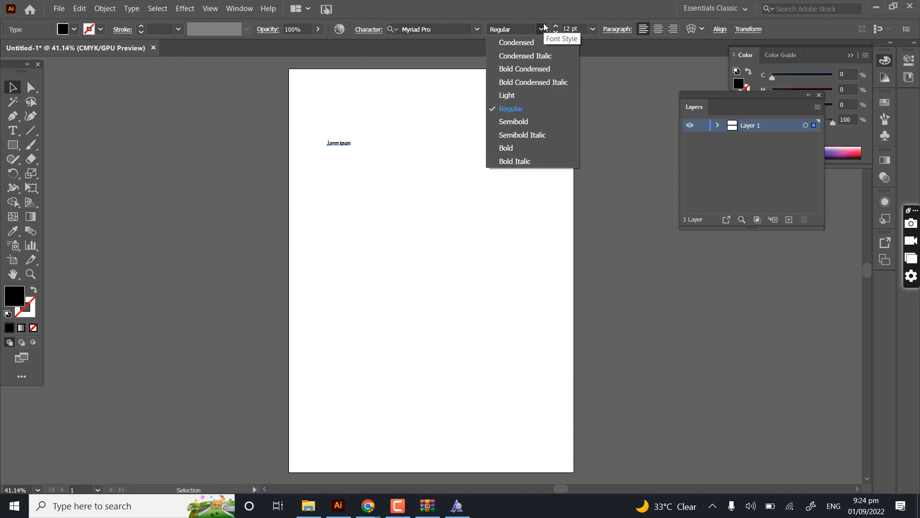
pyautogui.click(479, 32)
pyautogui.moveTo(440, 31); pyautogui.dragTo(382, 33)
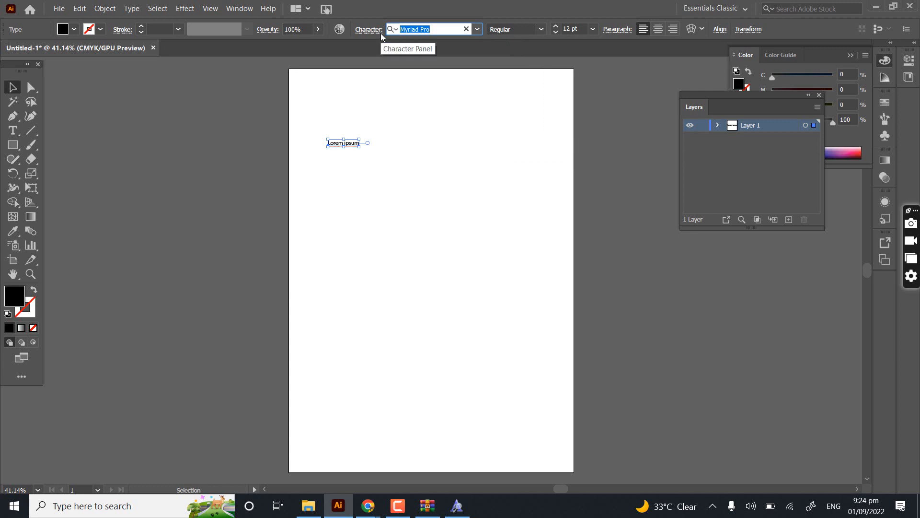
pyautogui.write('ma')
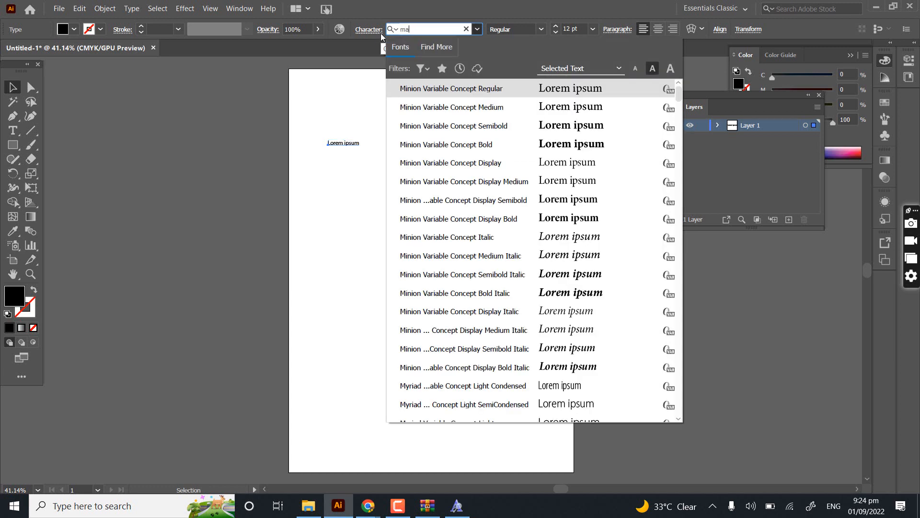
pyautogui.write('gical')
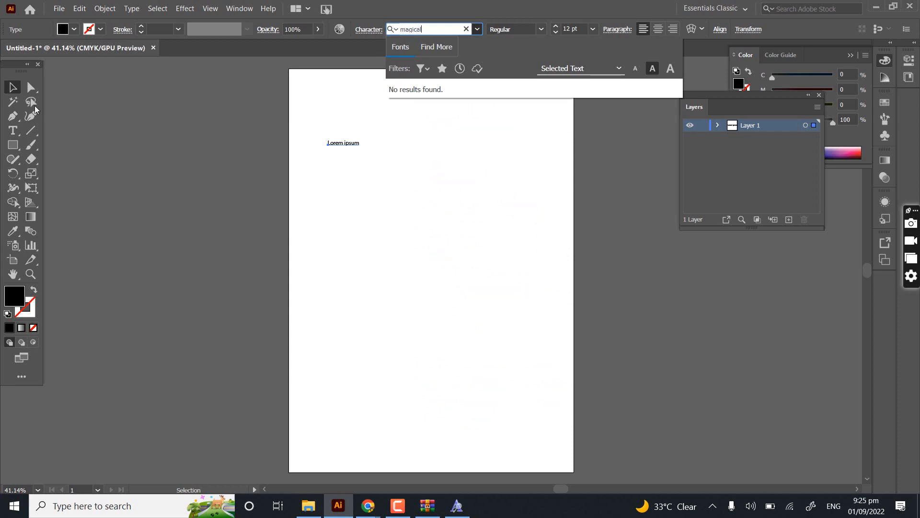
pyautogui.press('Escape')
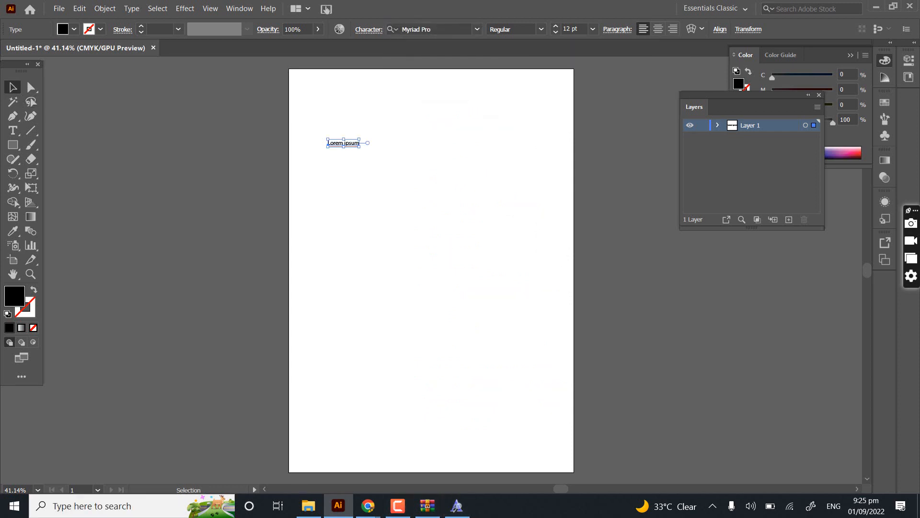
# - Switch to the Magical Story Outline font preview and install the font
pyautogui.click(463, 506)
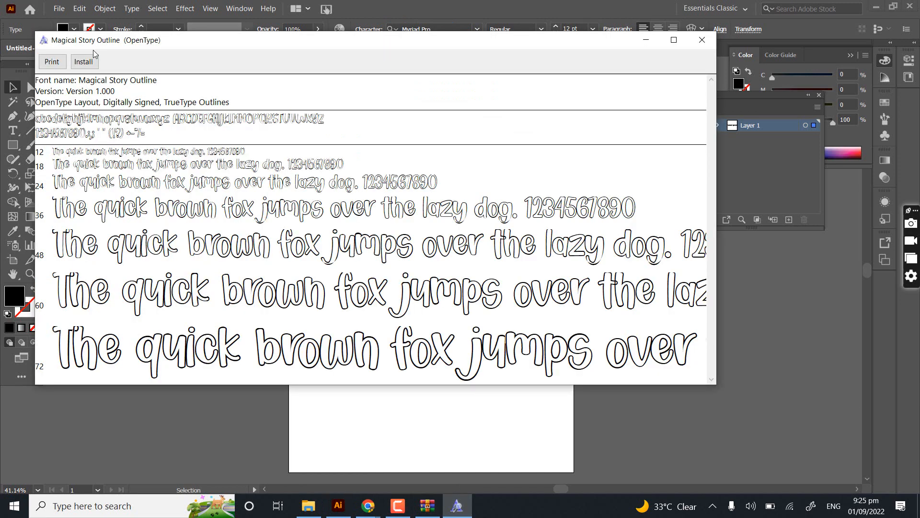
pyautogui.click(87, 65)
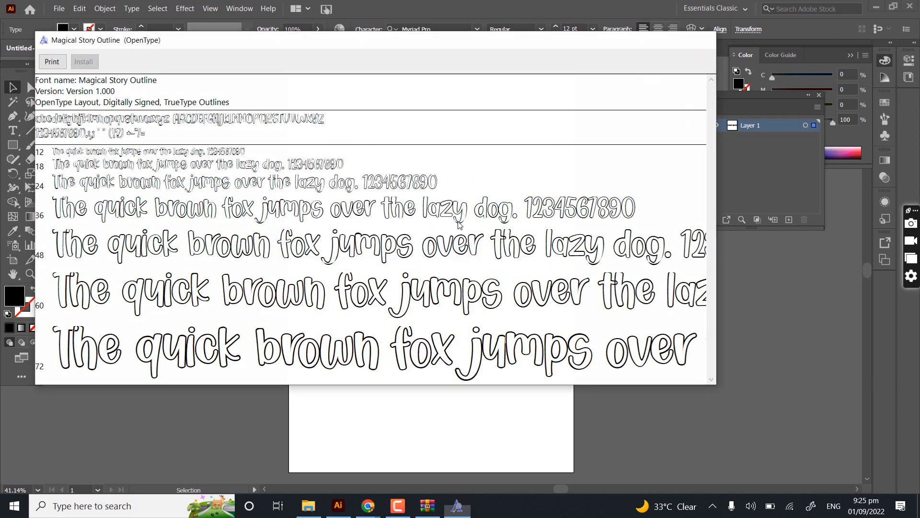
# - Close the font preview and apply the Magical Story Outline font to the "Lorem ipsum" placeholder text in Illustrator
pyautogui.hotkey('alt', 'F4')
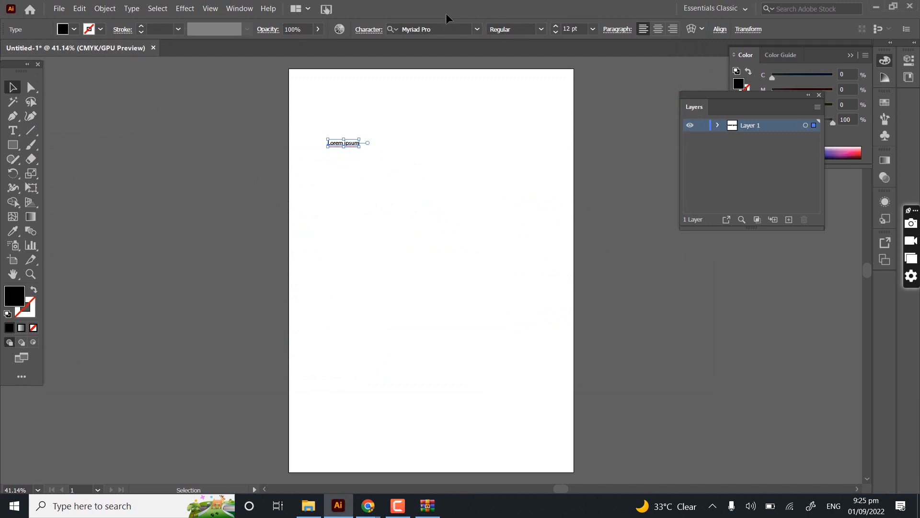
pyautogui.click(441, 27)
pyautogui.write('magic')
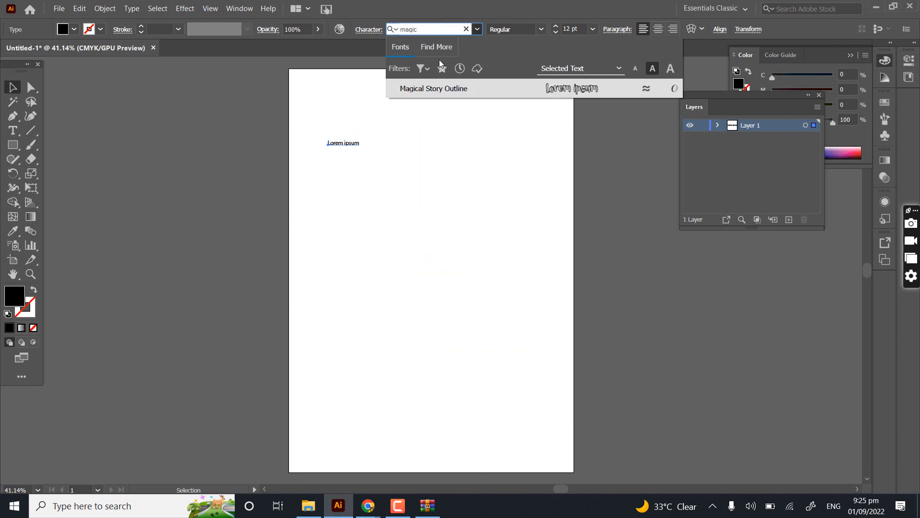
pyautogui.click(441, 89)
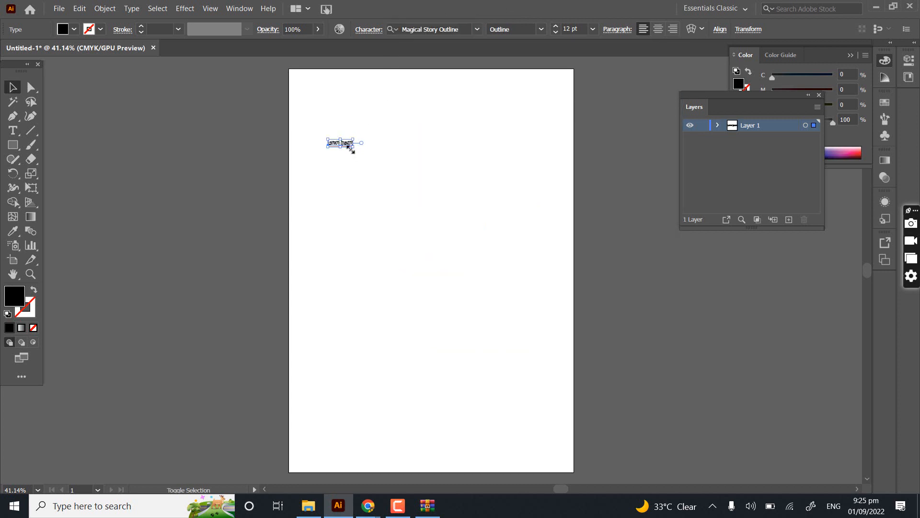
# - Scale the placeholder text up to about 157 pt and move it so it spans the middle of the artboard
pyautogui.moveTo(353, 147); pyautogui.dragTo(656, 295)
pyautogui.click(474, 303)
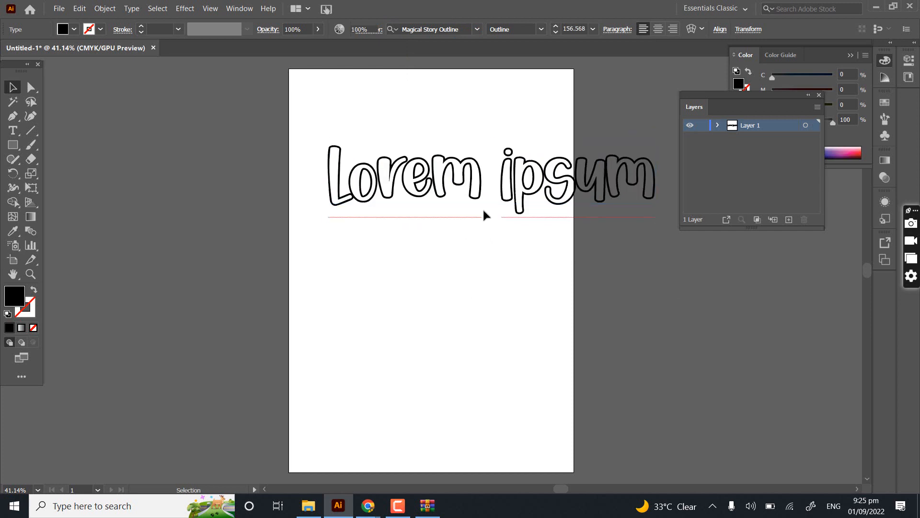
pyautogui.moveTo(441, 206); pyautogui.dragTo(398, 218)
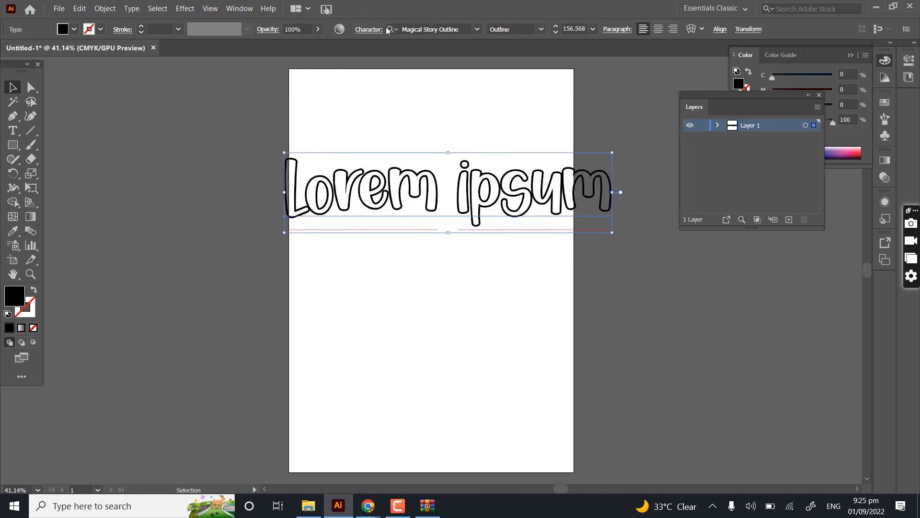
pyautogui.click(460, 30)
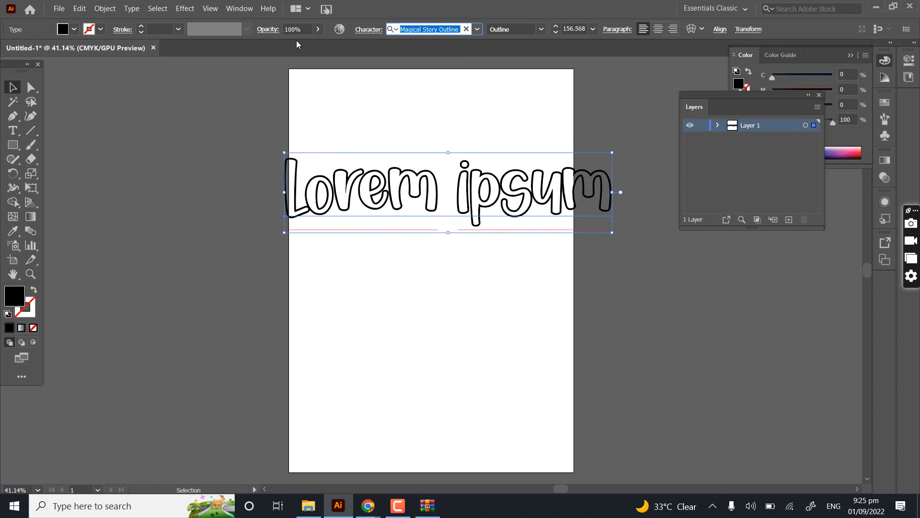
pyautogui.moveTo(415, 392); pyautogui.dragTo(473, 376)
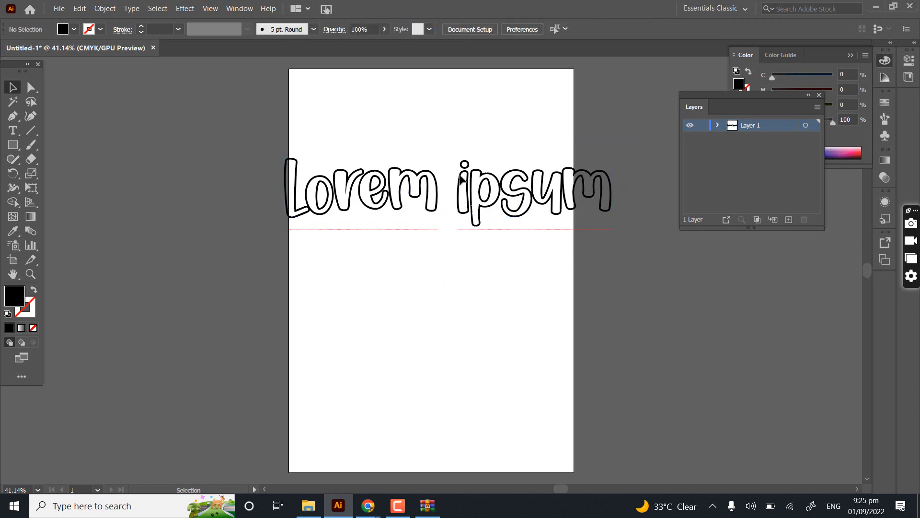
pyautogui.moveTo(358, 168); pyautogui.dragTo(332, 211)
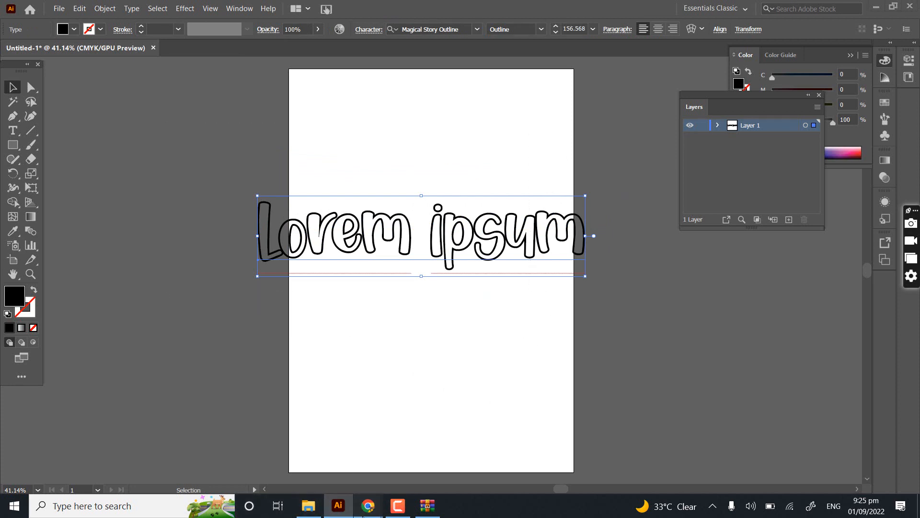
# - Switch to the Chrome browser and open a new tab
pyautogui.moveTo(368, 506)
pyautogui.click(320, 465)
pyautogui.click(305, 9)
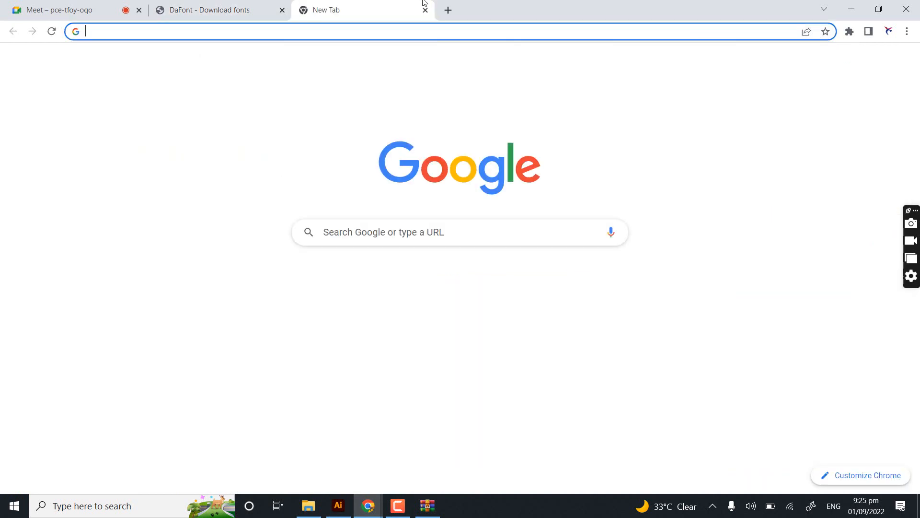
pyautogui.write('rea')
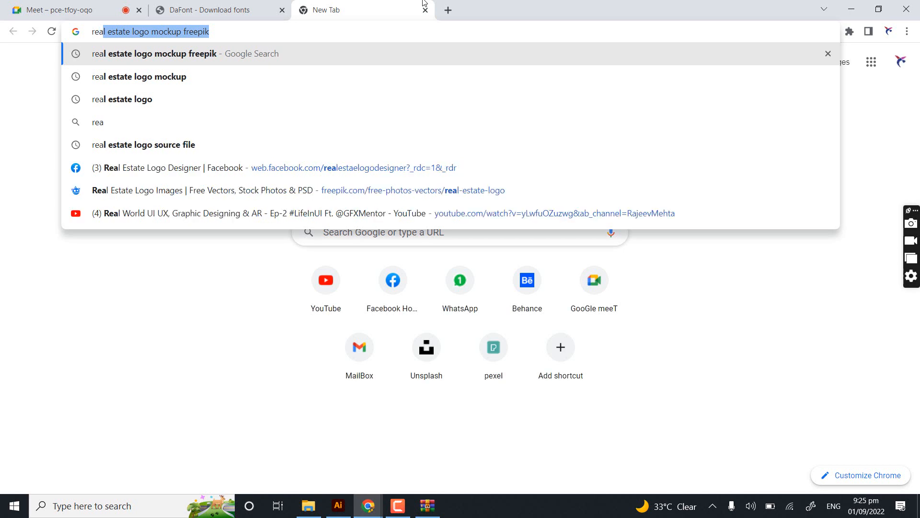
pyautogui.press('BackSpace')
pyautogui.press('BackSpace')
pyautogui.press('BackSpace')
pyautogui.press('BackSpace')
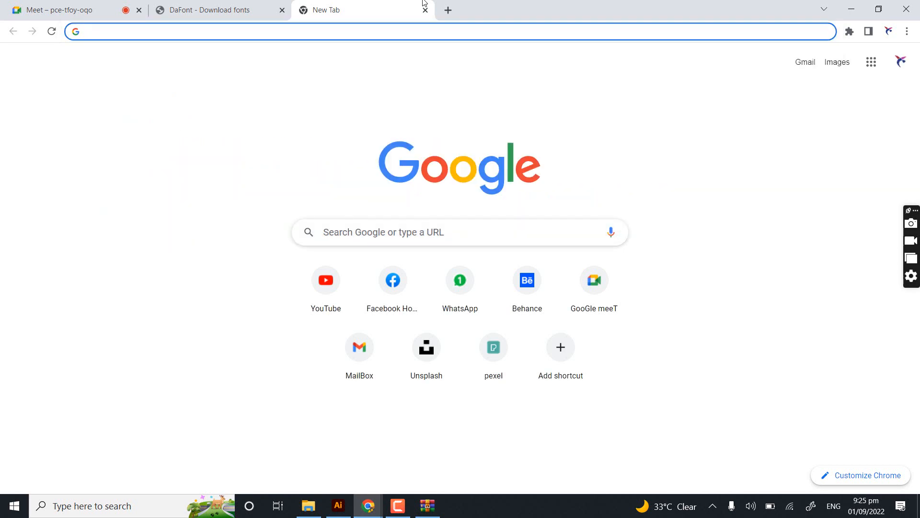
# - Search Google for "best font for real estate logo"
pyautogui.write('best')
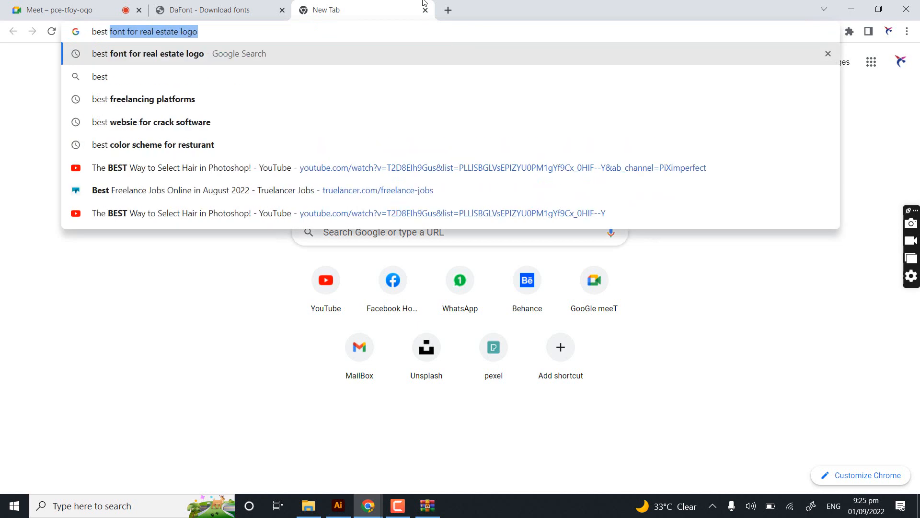
pyautogui.press('End')
pyautogui.press('Return')
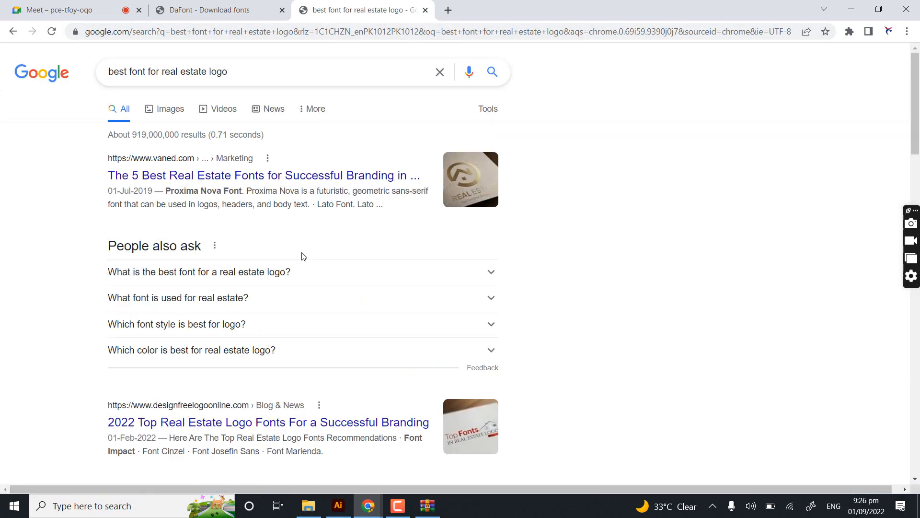
# - Expand the question "What is the best font for a real estate logo?" and review the recommended fonts
pyautogui.scroll(-2, 267, 269)
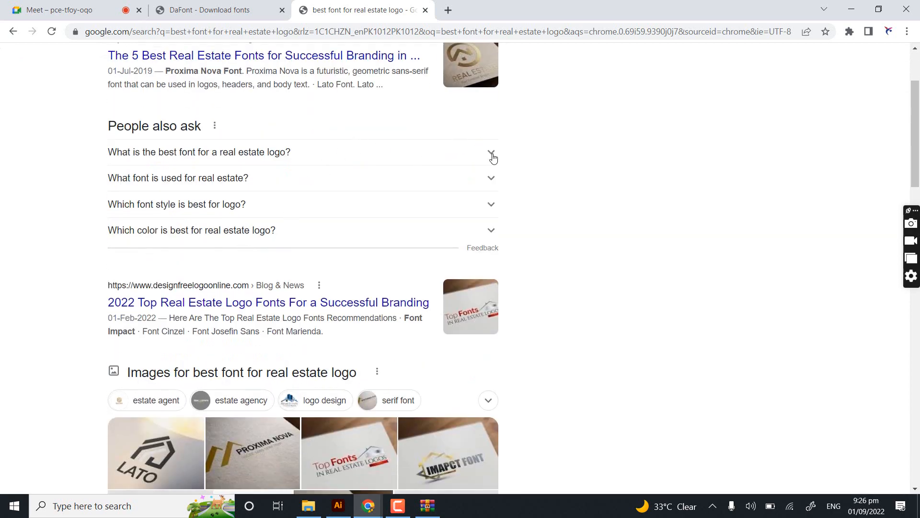
pyautogui.click(492, 153)
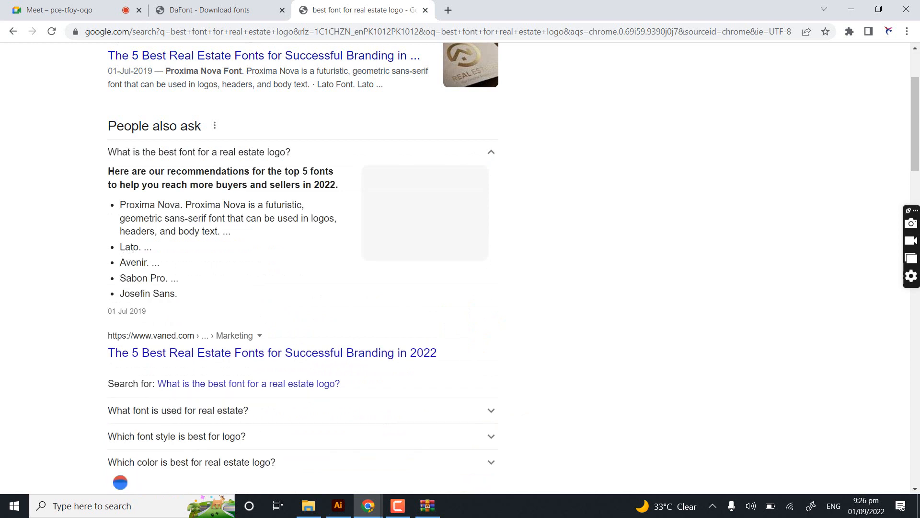
pyautogui.moveTo(120, 247); pyautogui.dragTo(133, 247)
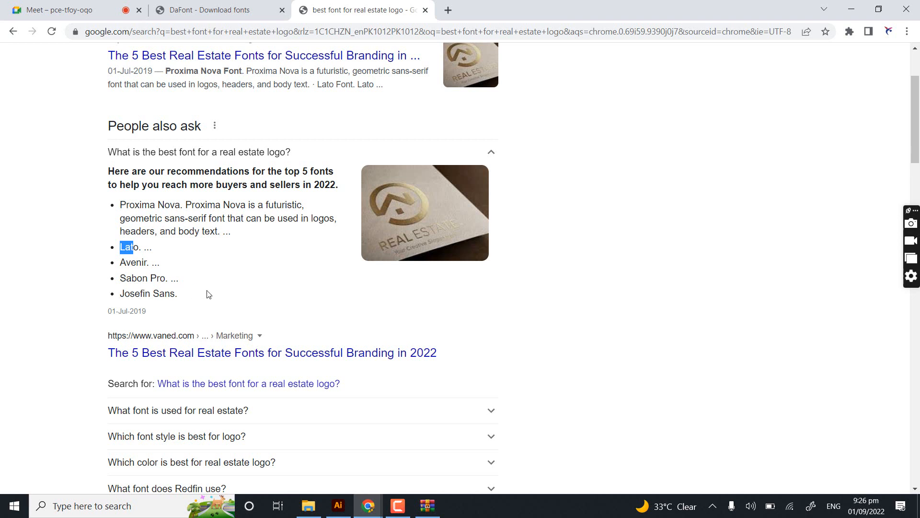
pyautogui.rightClick(118, 295)
pyautogui.click(178, 307)
pyautogui.scroll(3, 213, 165)
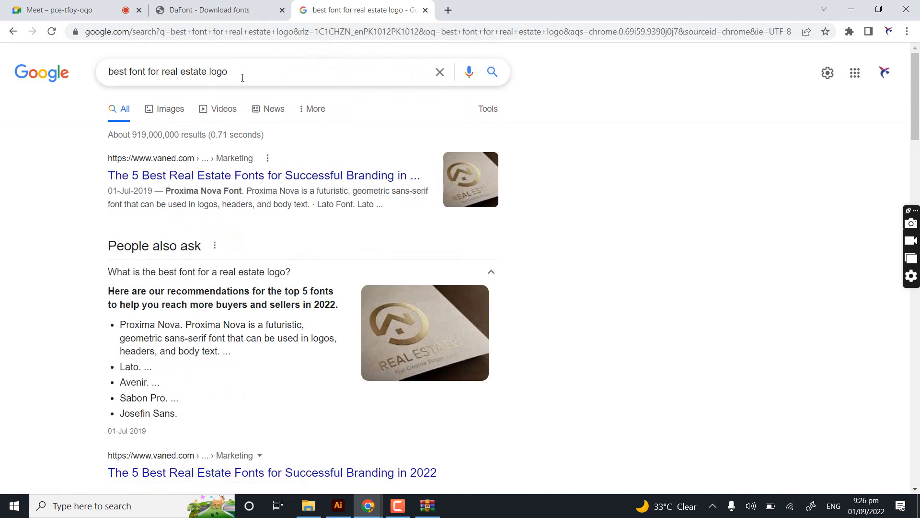
pyautogui.moveTo(241, 77); pyautogui.dragTo(31, 85)
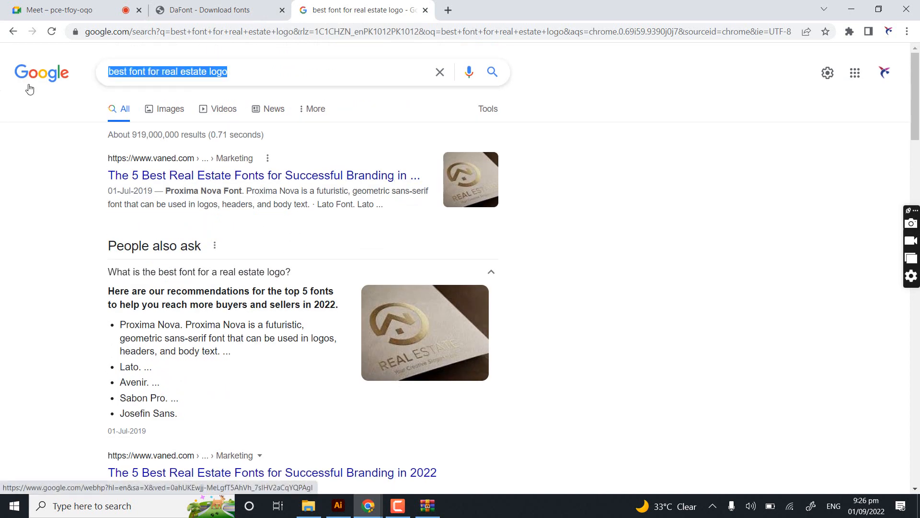
pyautogui.write('barber llo')
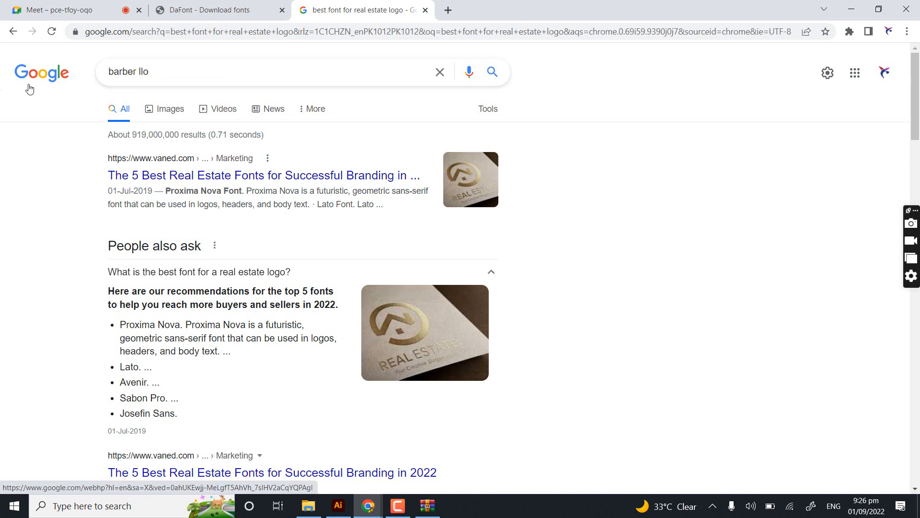
pyautogui.hotkey('ctrl', 'a')
pyautogui.press('BackSpace')
# - Close the DaFont and Google search tabs in the browser
pyautogui.click(290, 9)
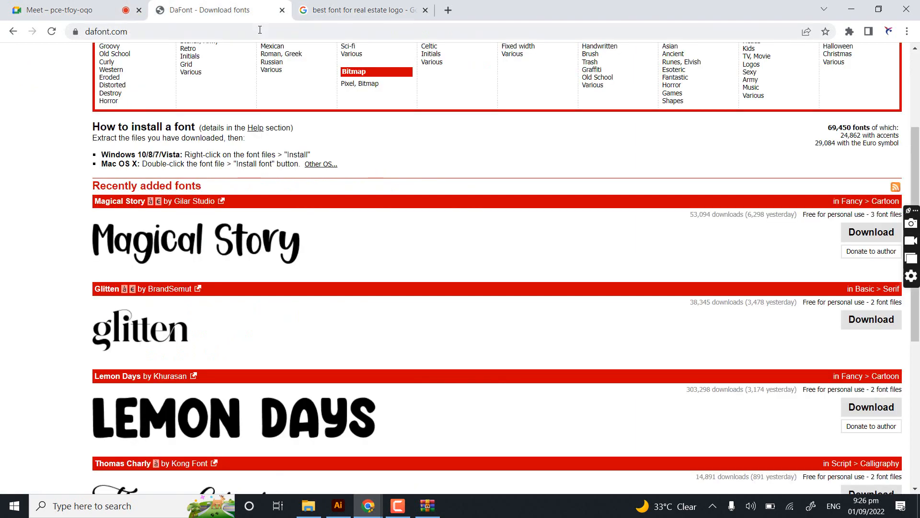
pyautogui.click(282, 10)
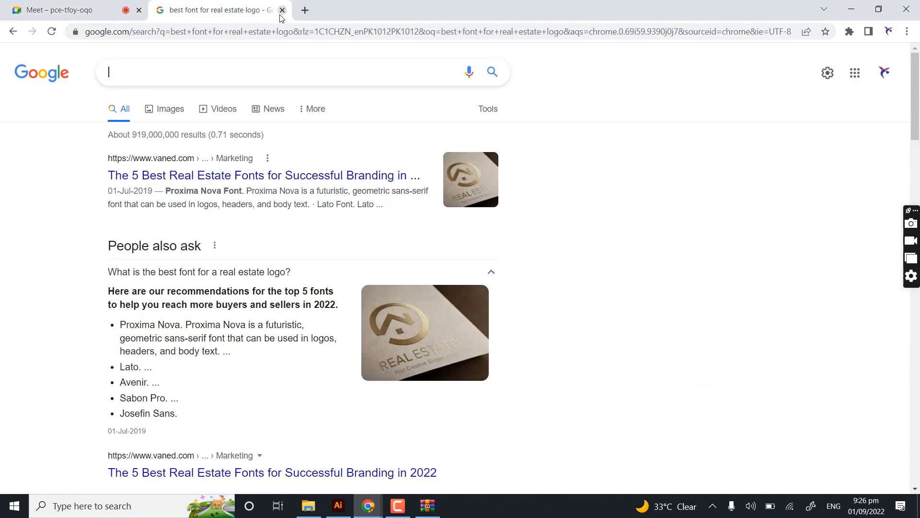
pyautogui.click(282, 11)
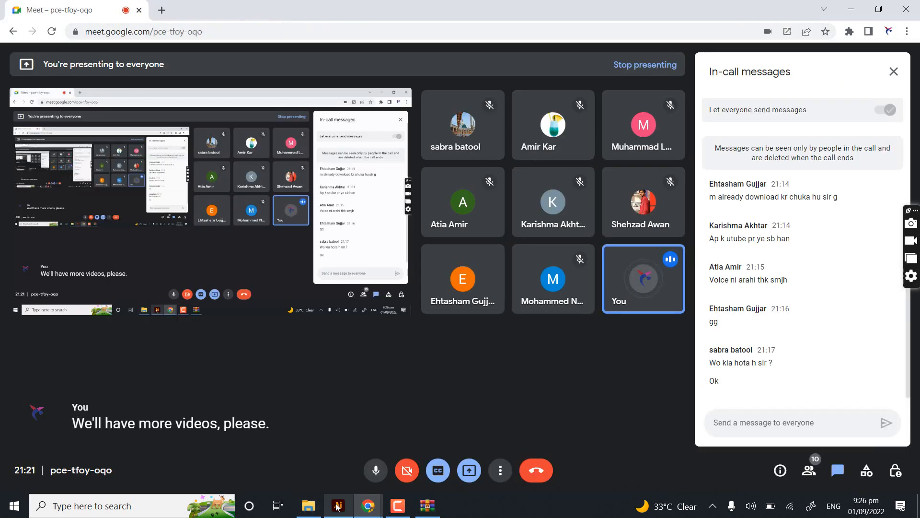
# - Switch to Illustrator and delete the "Lorem ipsum" placeholder text from the artboard
pyautogui.click(338, 506)
pyautogui.scroll(-1, 538, 160)
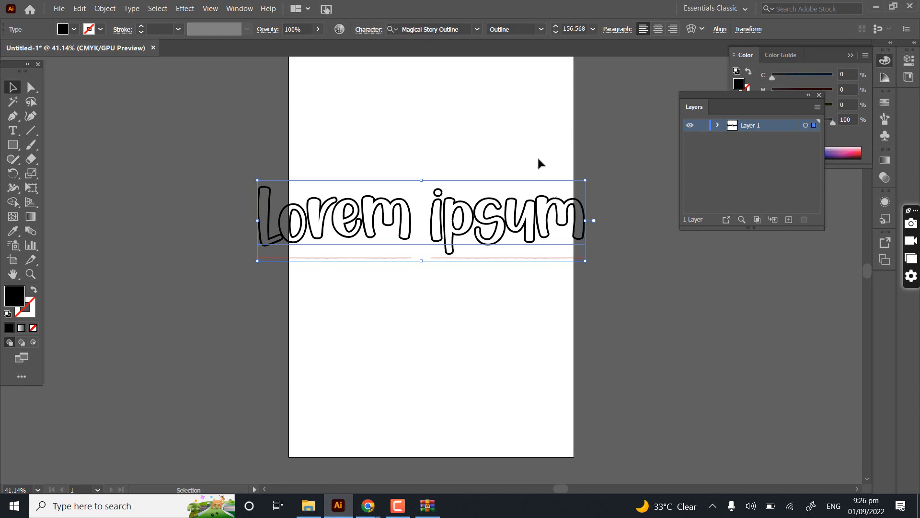
pyautogui.press('Delete')
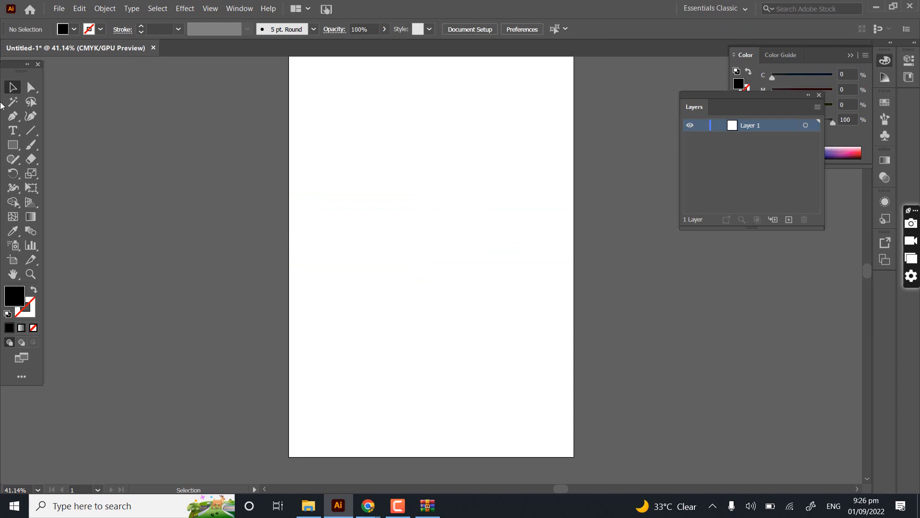
# - Close the floating Layers panel and display the Pathfinder panel
pyautogui.click(14, 145)
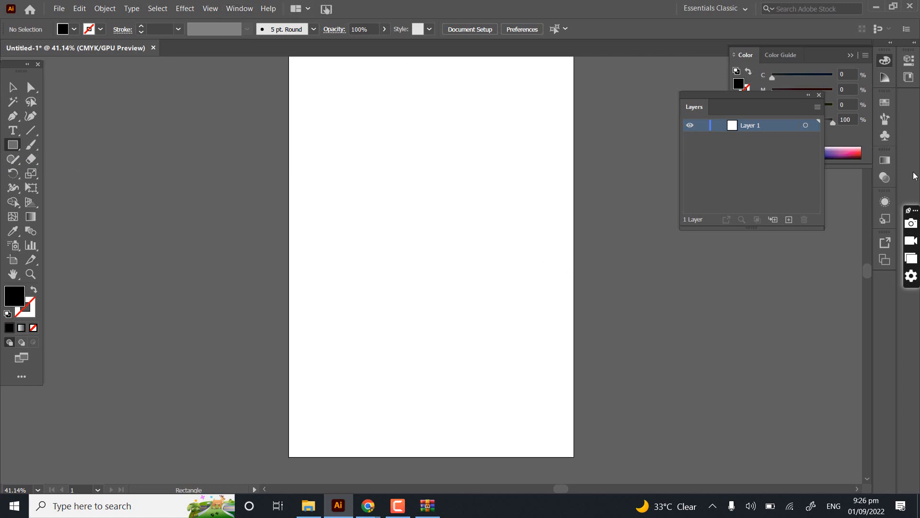
pyautogui.click(819, 94)
pyautogui.click(253, 9)
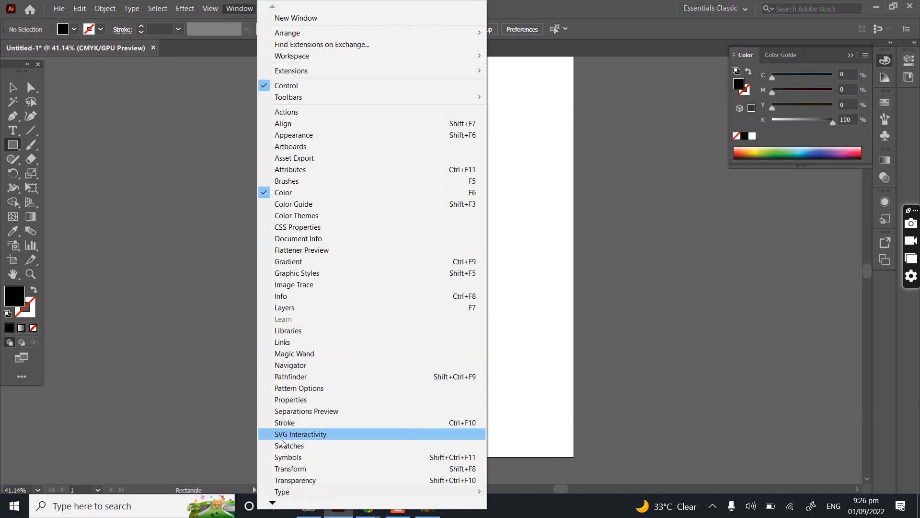
pyautogui.click(305, 377)
pyautogui.click(239, 8)
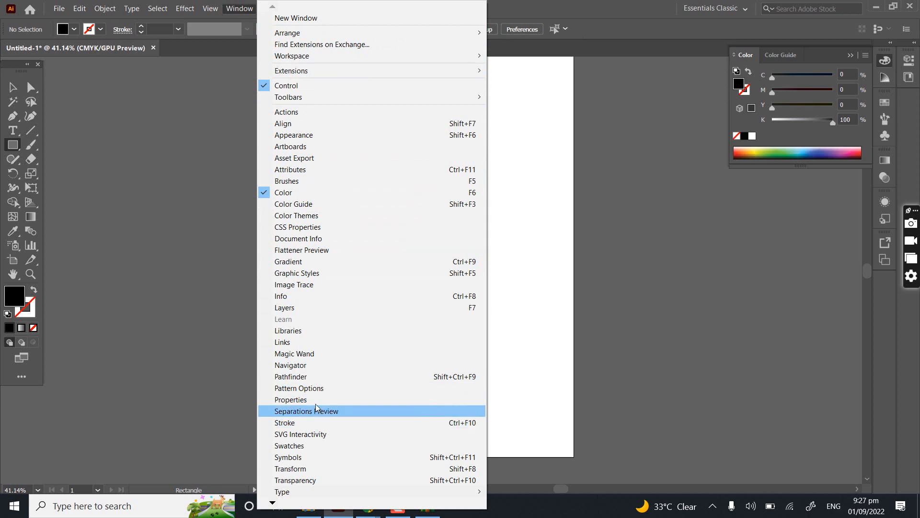
pyautogui.click(316, 379)
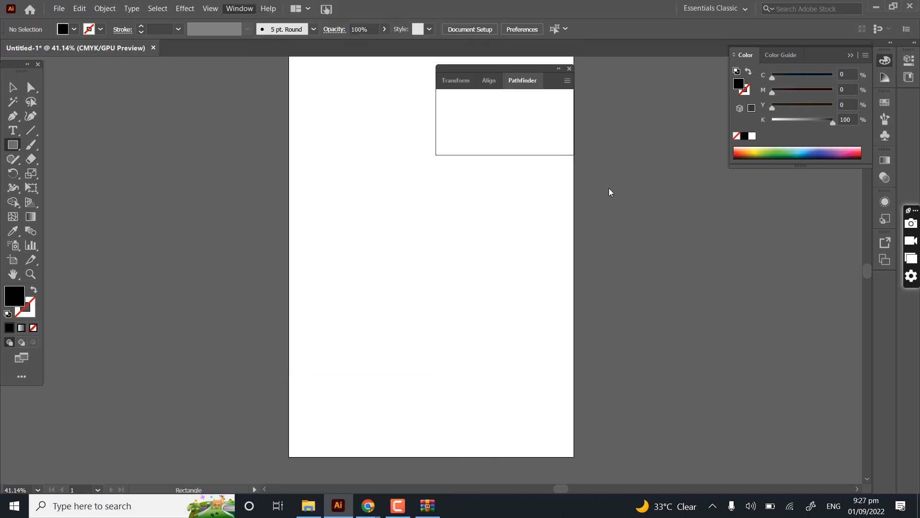
# - Detach Pathfinder from its panel group, close the remaining Transform and Align group, and place Pathfinder beside the artboard
pyautogui.moveTo(524, 87); pyautogui.dragTo(265, 213)
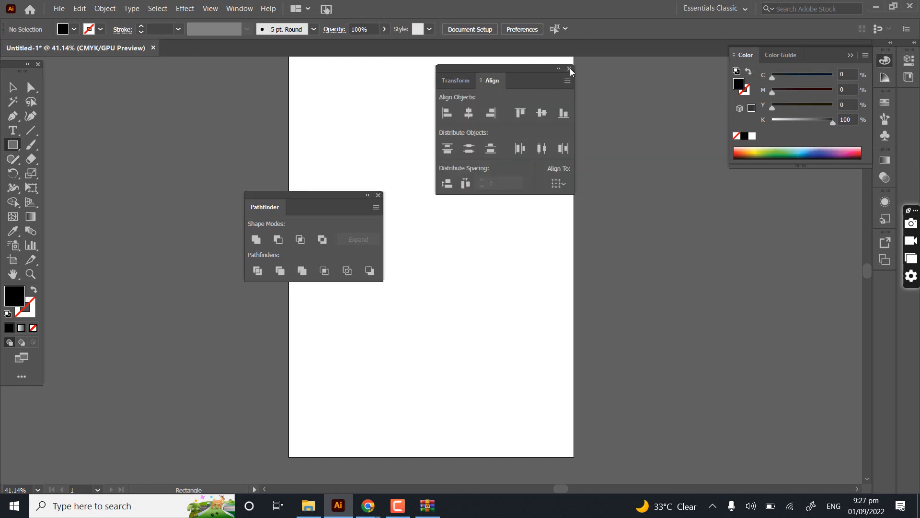
pyautogui.click(570, 69)
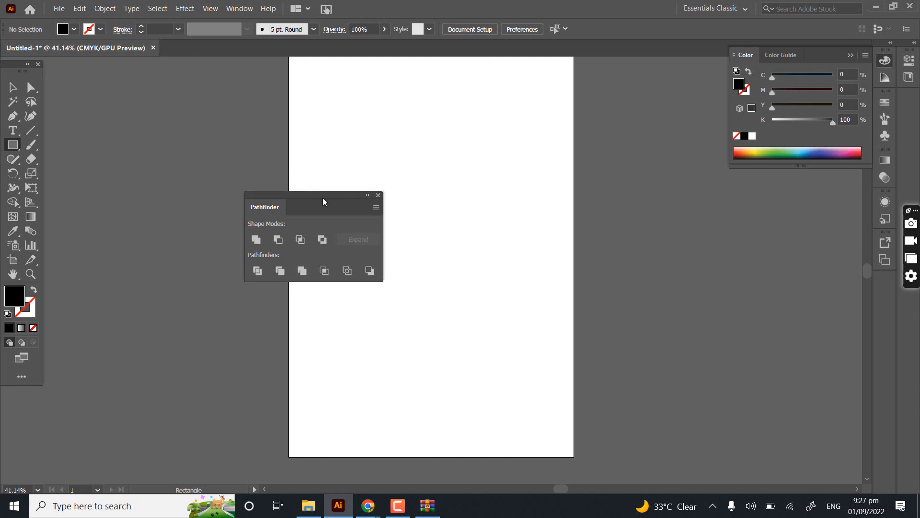
pyautogui.moveTo(324, 201); pyautogui.dragTo(686, 226)
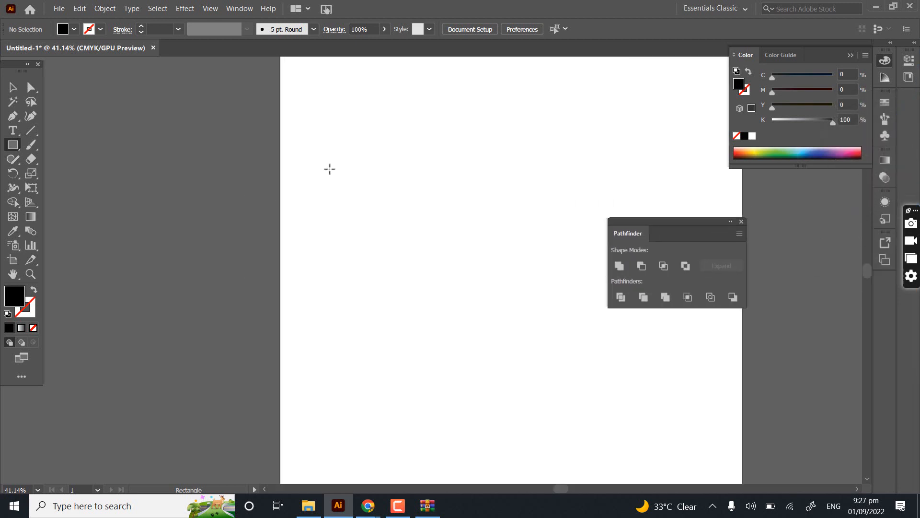
# - Draw a black square about 46 mm wide in the upper-left area of the artboard with the Rectangle tool
pyautogui.moveTo(426, 235); pyautogui.dragTo(196, 254)
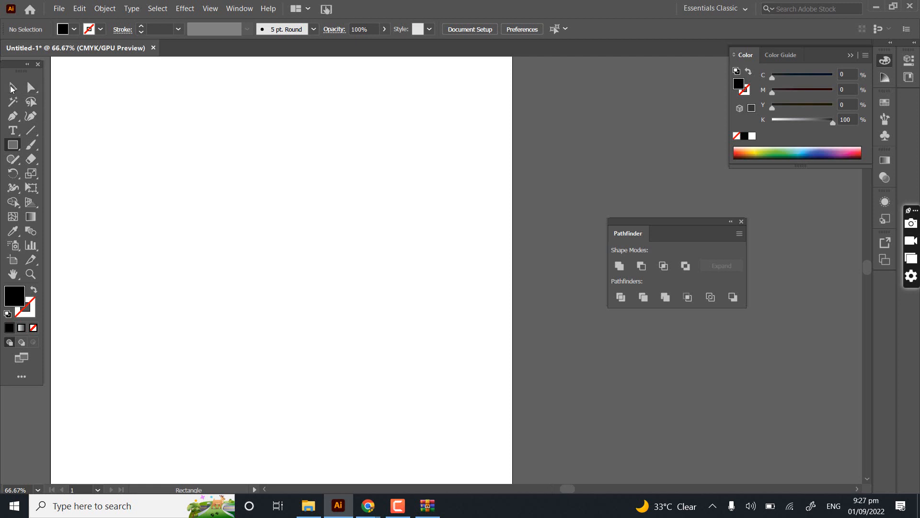
pyautogui.click(12, 87)
pyautogui.moveTo(276, 145); pyautogui.dragTo(396, 286)
pyautogui.scroll(2, 420, 270)
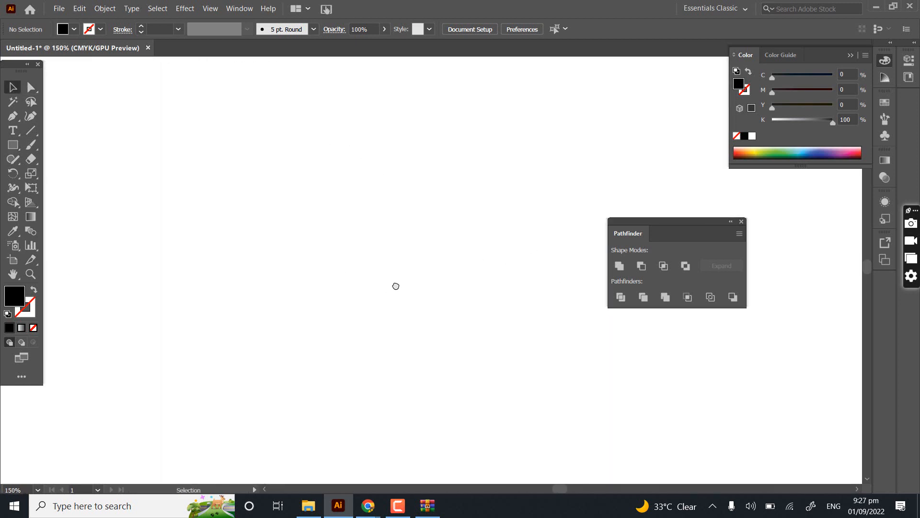
pyautogui.scroll(-3, 396, 287)
pyautogui.moveTo(469, 294); pyautogui.dragTo(369, 228)
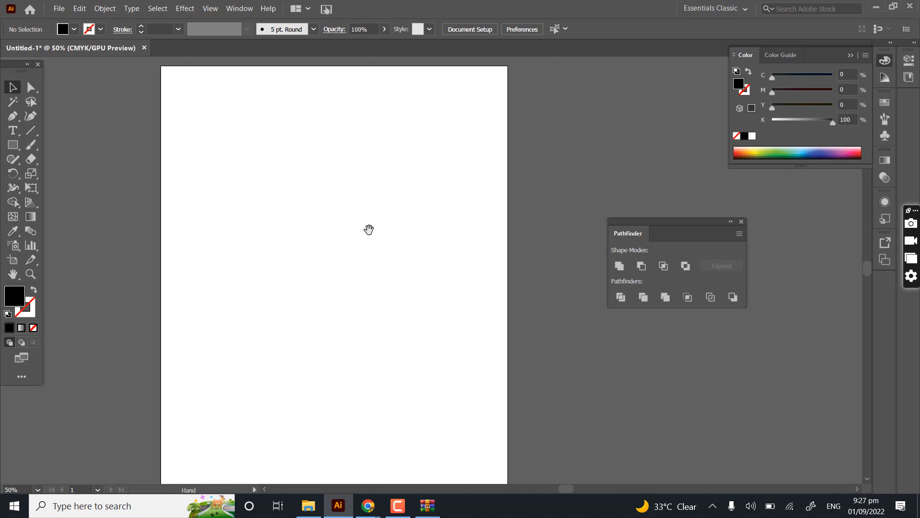
pyautogui.click(13, 144)
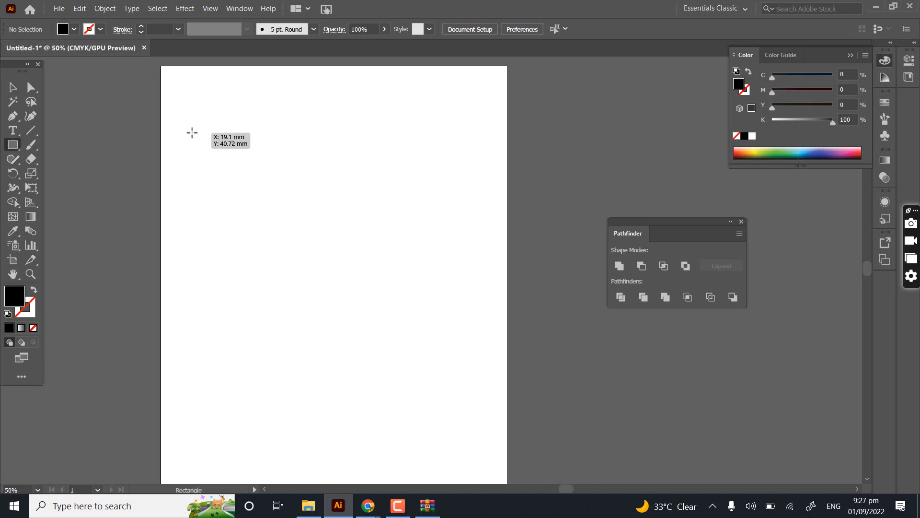
pyautogui.moveTo(192, 132); pyautogui.dragTo(248, 212)
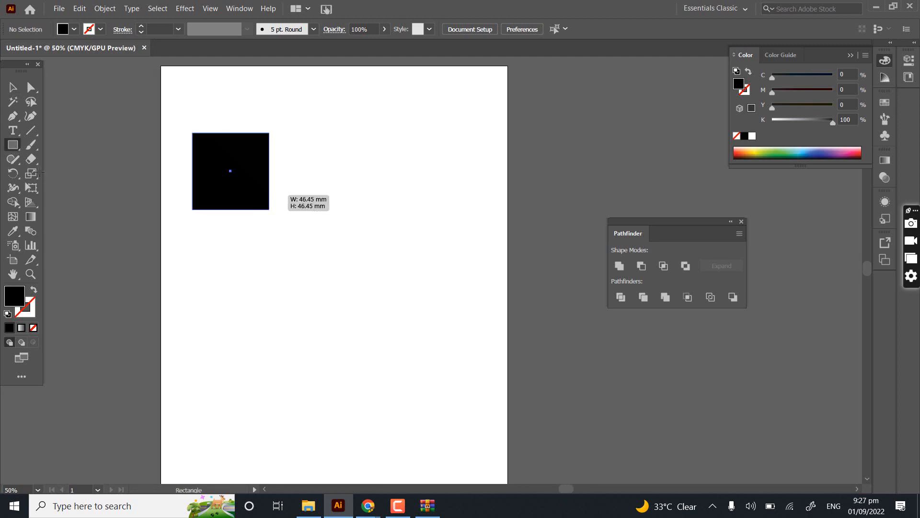
pyautogui.moveTo(313, 154)
pyautogui.mouseDown()
pyautogui.moveTo(267, 129)
pyautogui.moveTo(313, 148)
pyautogui.mouseUp()
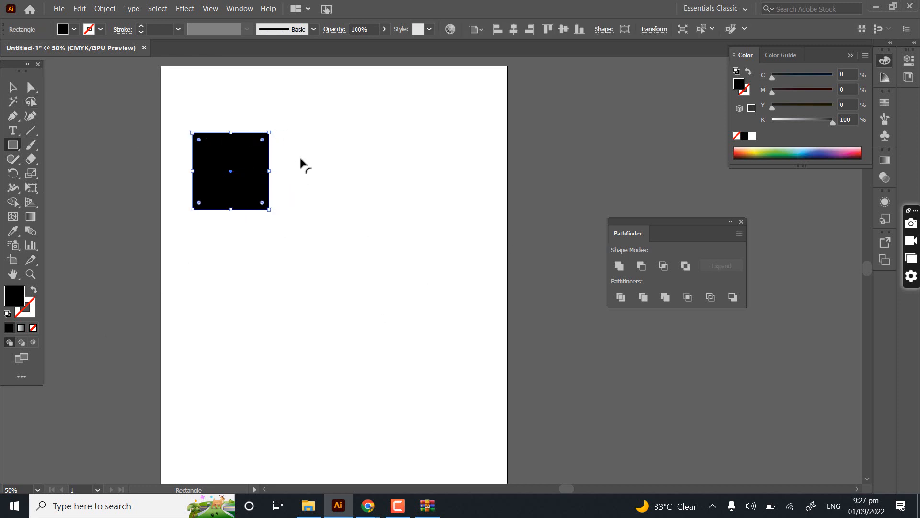
pyautogui.click(252, 173)
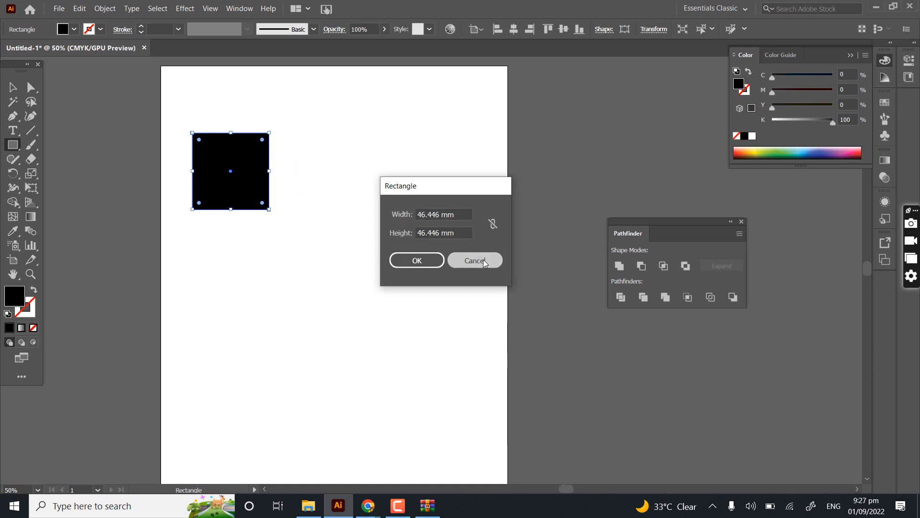
pyautogui.click(484, 260)
# - Duplicate the black square twice so the three squares overlap in a staggered cluster, and select all three
pyautogui.click(13, 87)
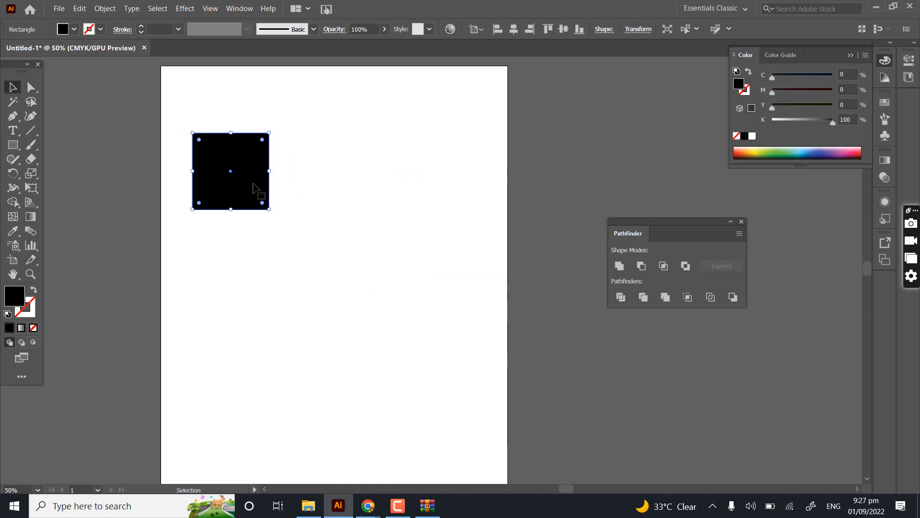
pyautogui.moveTo(253, 184); pyautogui.dragTo(286, 207)
pyautogui.moveTo(357, 276); pyautogui.dragTo(192, 135)
pyautogui.hotkey('ctrl', '1')
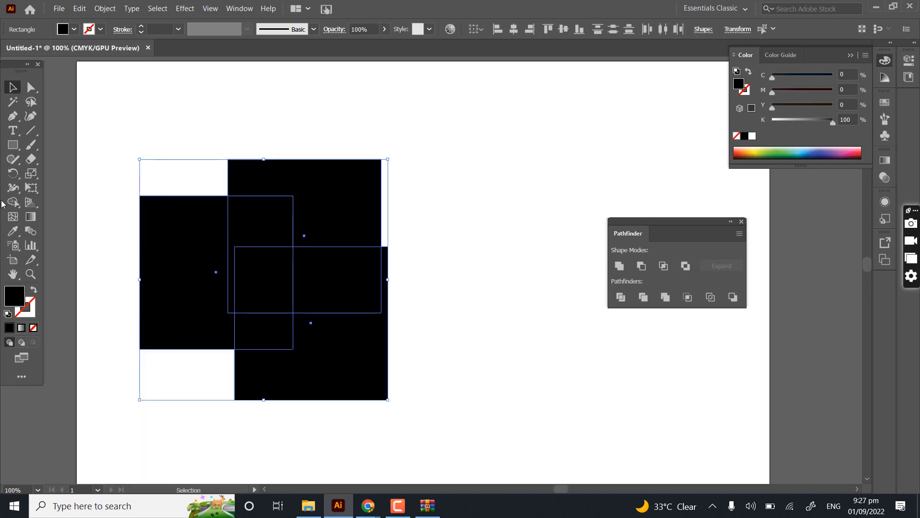
# - Try merging the three overlapping squares into one shape with Shape Builder, and undo the merge
pyautogui.click(13, 202)
pyautogui.moveTo(158, 288)
pyautogui.mouseDown()
pyautogui.moveTo(306, 191)
pyautogui.moveTo(353, 394)
pyautogui.moveTo(271, 241)
pyautogui.moveTo(270, 390)
pyautogui.moveTo(271, 360)
pyautogui.mouseUp()
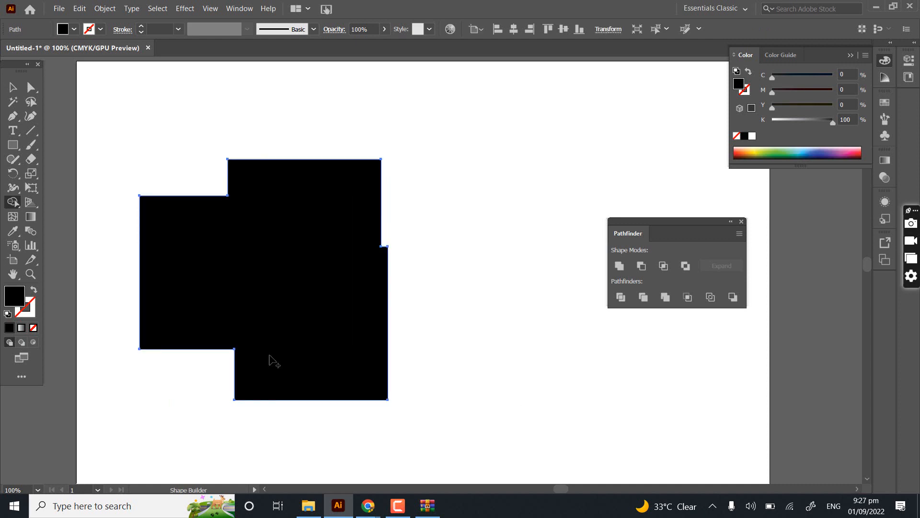
pyautogui.click(11, 85)
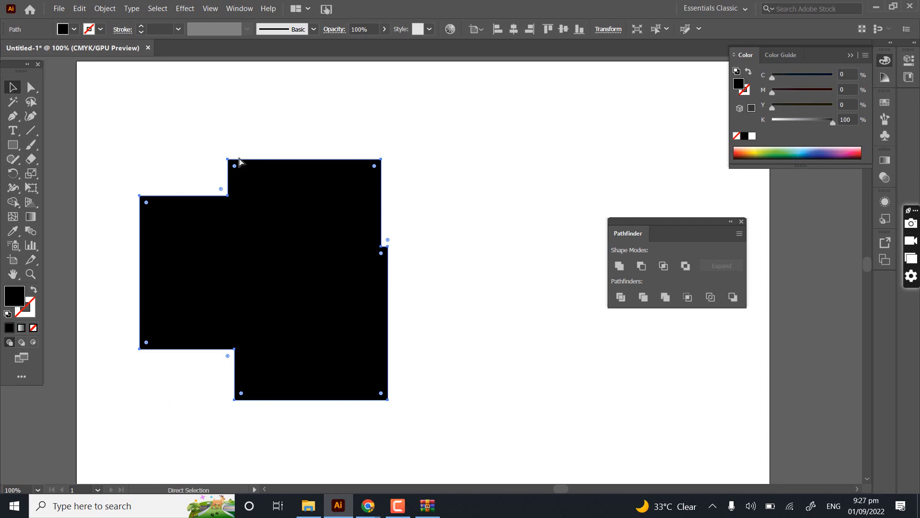
pyautogui.hotkey('ctrl', 'z')
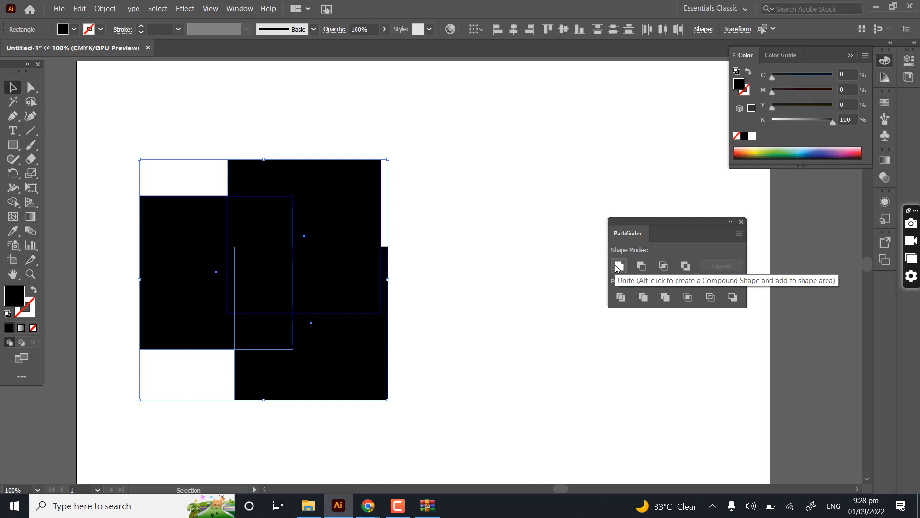
# - Try the Pathfinder Unite mode on the three squares, move the united shape aside, and undo both changes
pyautogui.click(424, 143)
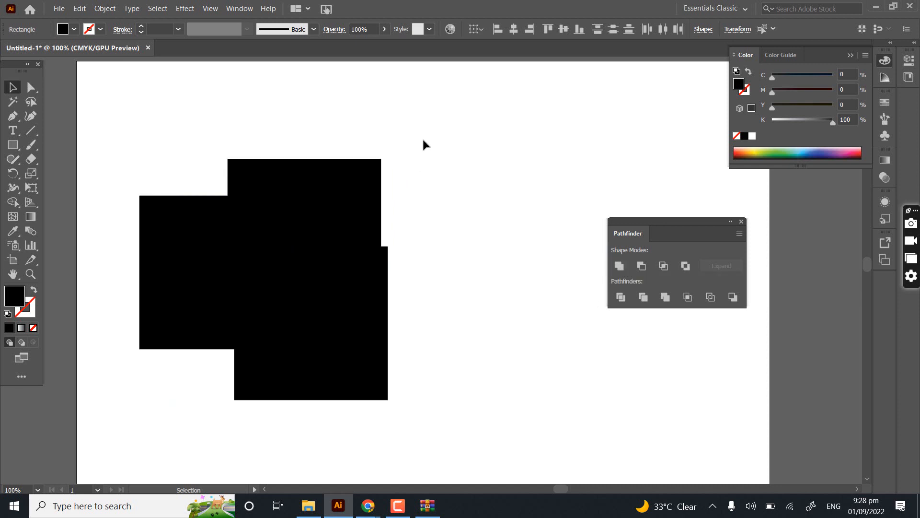
pyautogui.moveTo(158, 99); pyautogui.dragTo(409, 384)
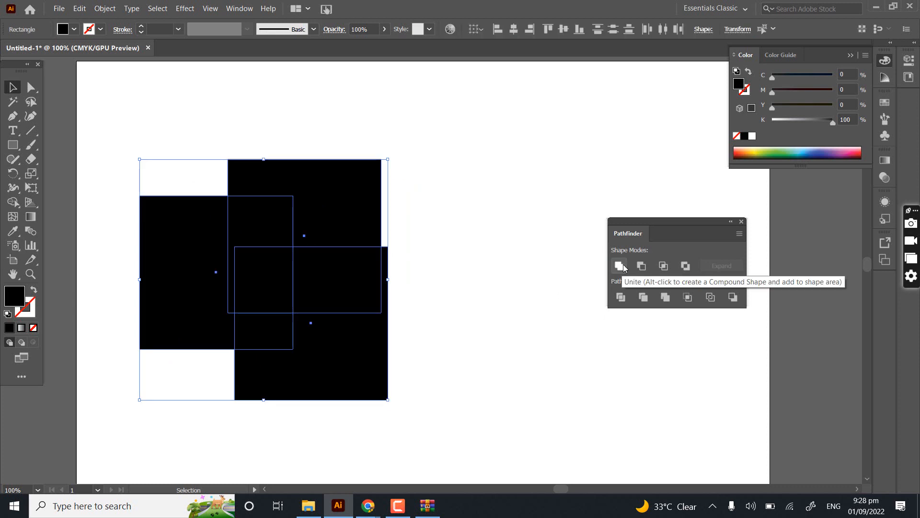
pyautogui.click(623, 267)
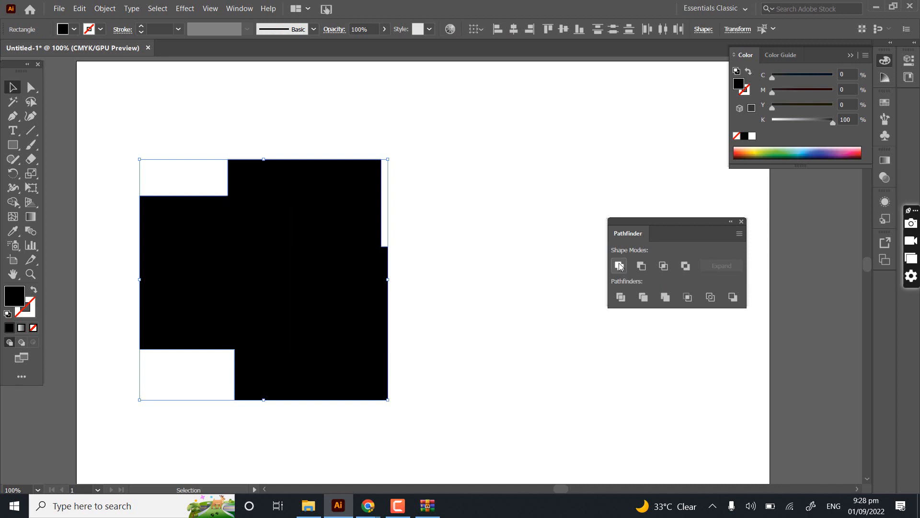
pyautogui.click(412, 235)
pyautogui.moveTo(348, 283); pyautogui.dragTo(415, 280)
pyautogui.hotkey('ctrl', 'z')
pyautogui.hotkey('ctrl', 'z')
pyautogui.hotkey('ctrl', 'z')
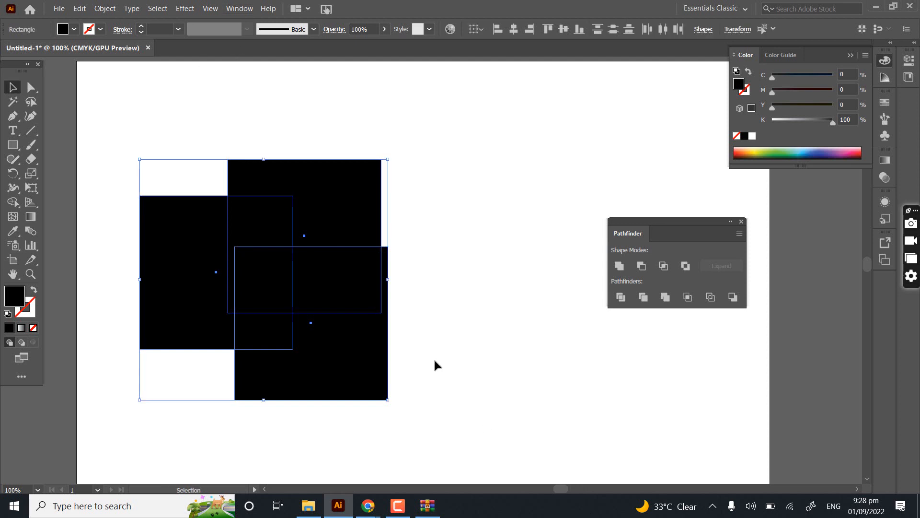
# - Reselect the three squares, try combining them with Shape Builder again, and undo the result
pyautogui.click(410, 226)
pyautogui.moveTo(200, 412); pyautogui.dragTo(422, 134)
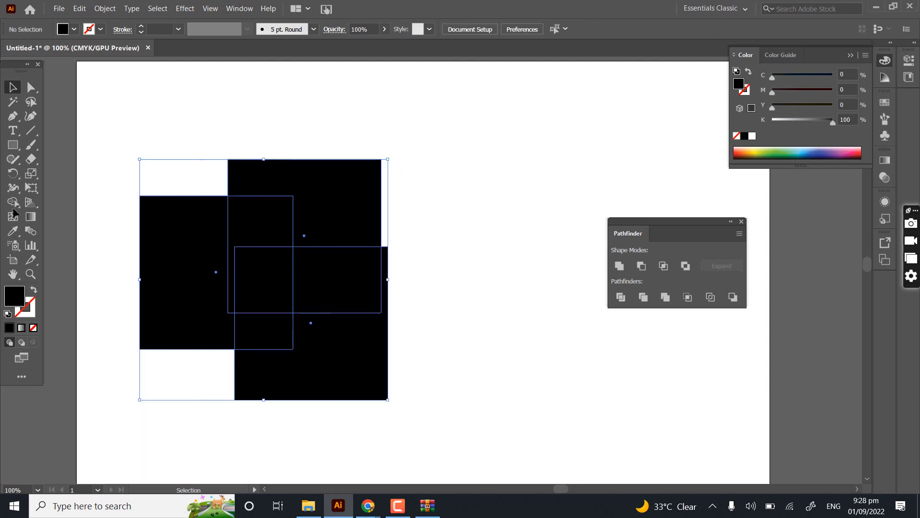
pyautogui.hotkey('shift', 'm')
pyautogui.moveTo(199, 254)
pyautogui.mouseDown()
pyautogui.moveTo(300, 208)
pyautogui.moveTo(347, 344)
pyautogui.moveTo(301, 348)
pyautogui.moveTo(263, 304)
pyautogui.mouseUp()
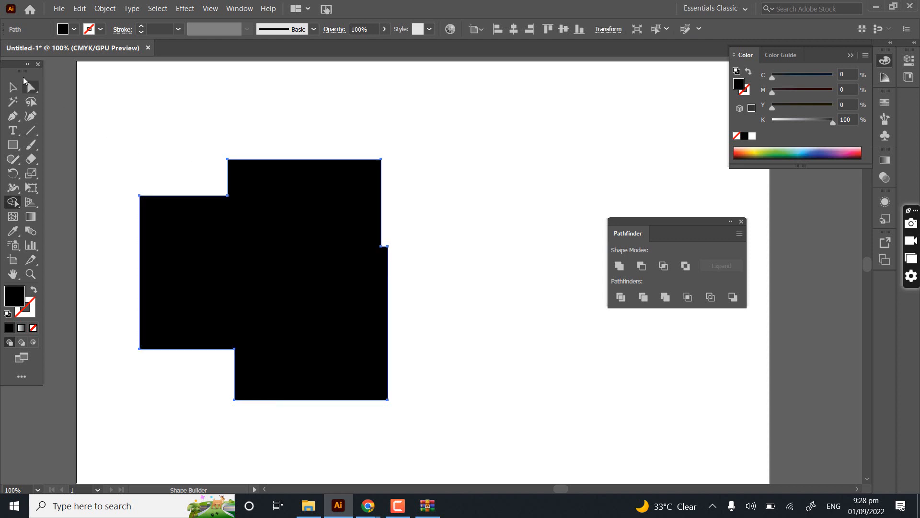
pyautogui.click(13, 87)
pyautogui.hotkey('ctrl', 'z')
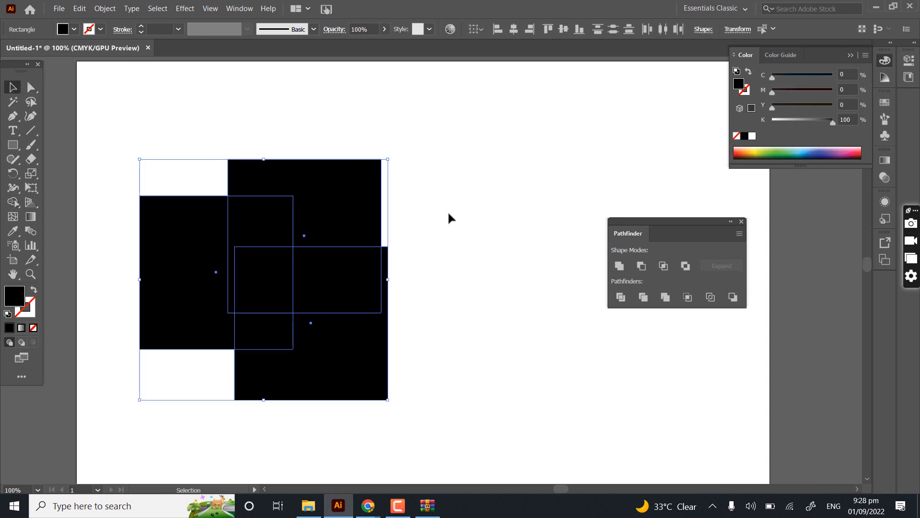
# - Reselect the three squares, try the Pathfinder Minus Front mode on them, and undo it
pyautogui.moveTo(477, 154); pyautogui.dragTo(204, 478)
pyautogui.moveTo(195, 448); pyautogui.dragTo(281, 386)
pyautogui.click(492, 161)
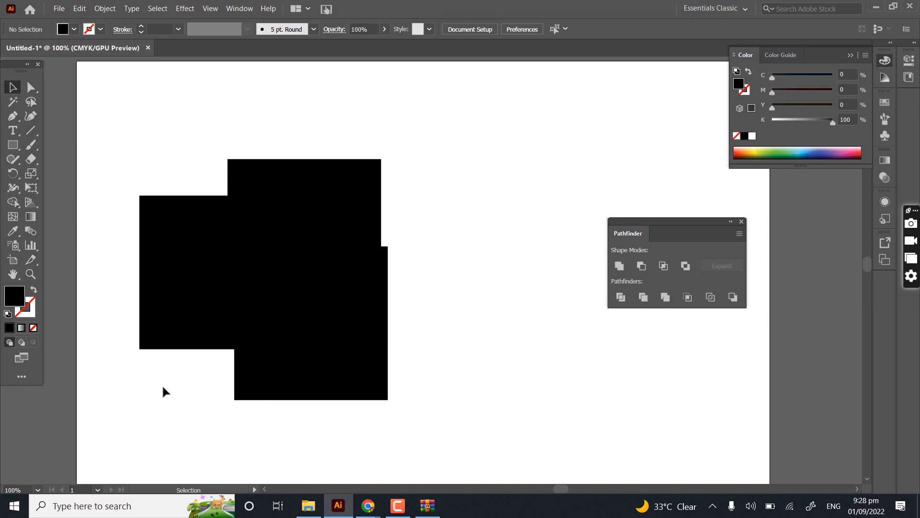
pyautogui.moveTo(177, 187); pyautogui.dragTo(378, 390)
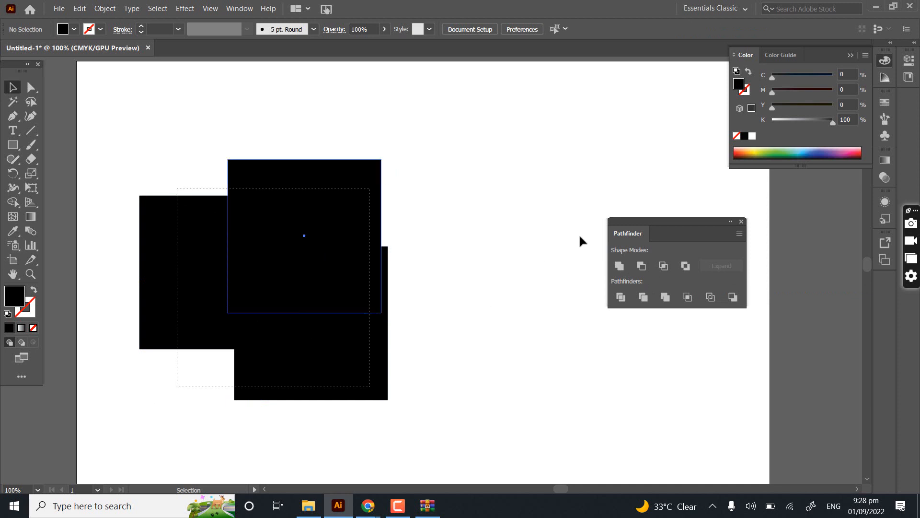
pyautogui.click(643, 265)
pyautogui.hotkey('ctrl', 'z')
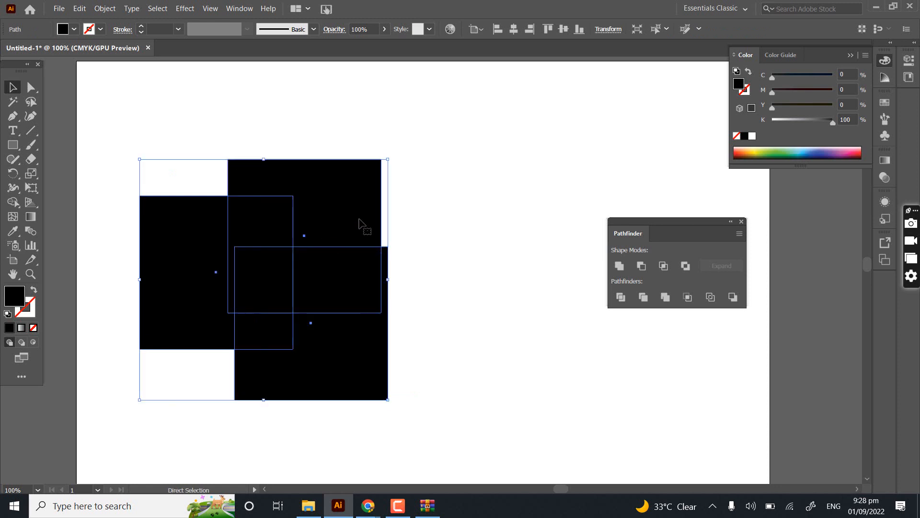
# - Move the leftmost square to the right so it overlaps the other two squares further
pyautogui.click(408, 132)
pyautogui.click(192, 263)
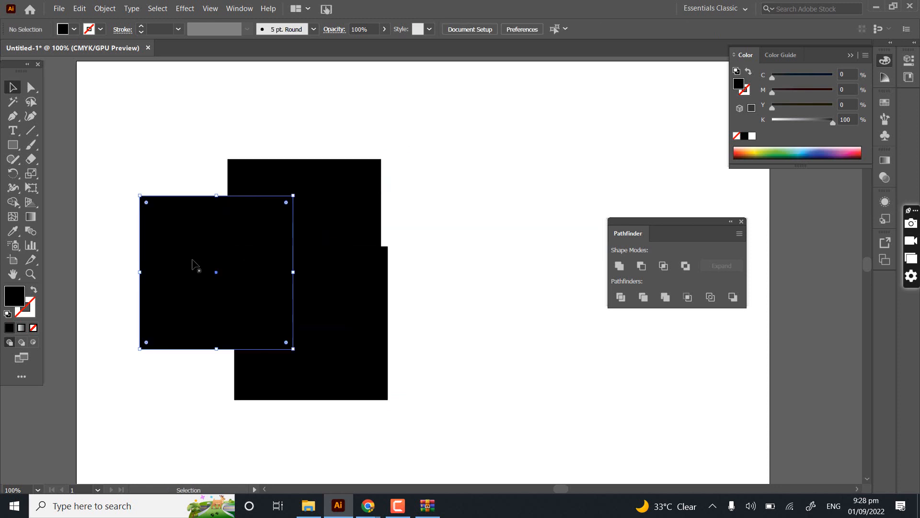
pyautogui.moveTo(179, 122); pyautogui.dragTo(431, 422)
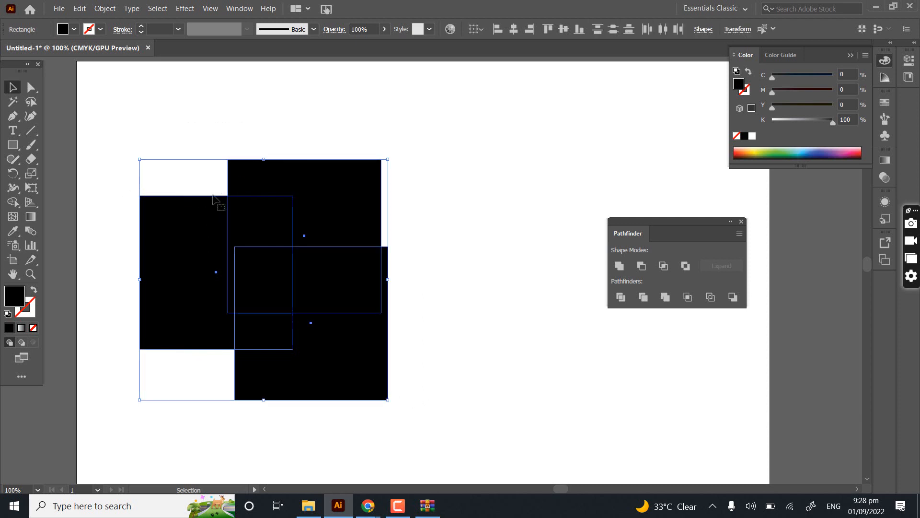
pyautogui.click(170, 149)
pyautogui.moveTo(181, 205); pyautogui.dragTo(234, 213)
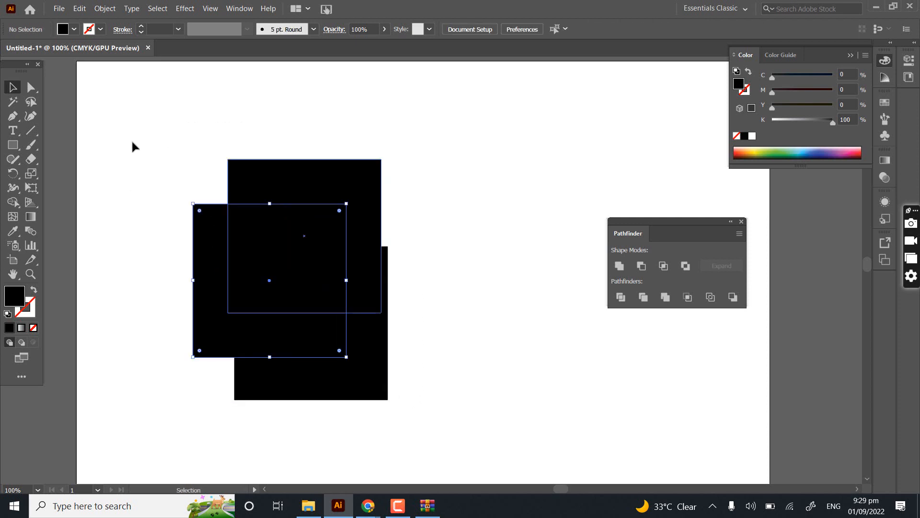
# - Try Minus Front on the rearranged squares to cut the front two from the back one, and undo the cut
pyautogui.moveTo(124, 122); pyautogui.dragTo(407, 415)
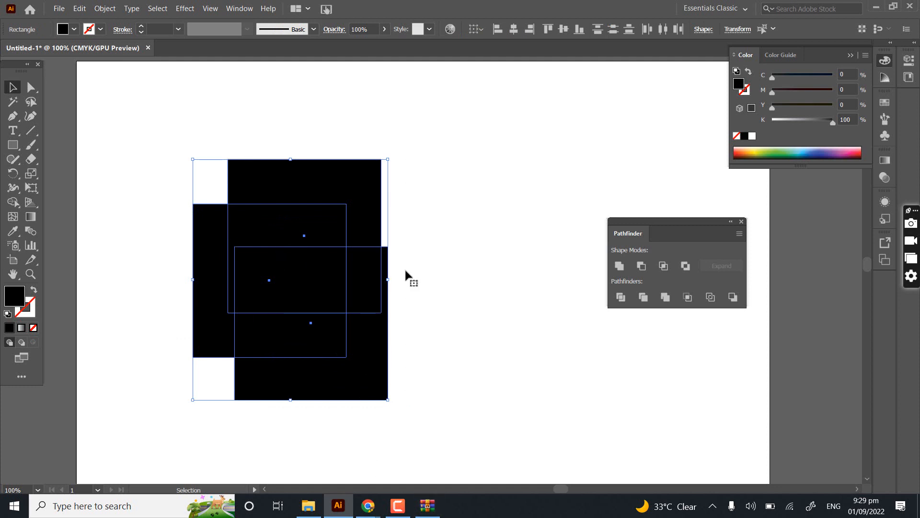
pyautogui.click(641, 266)
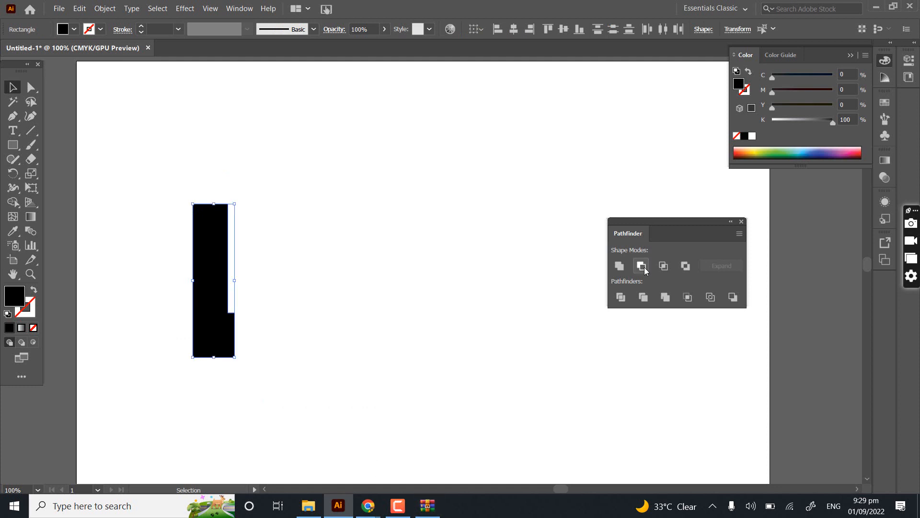
pyautogui.hotkey('ctrl', 'z')
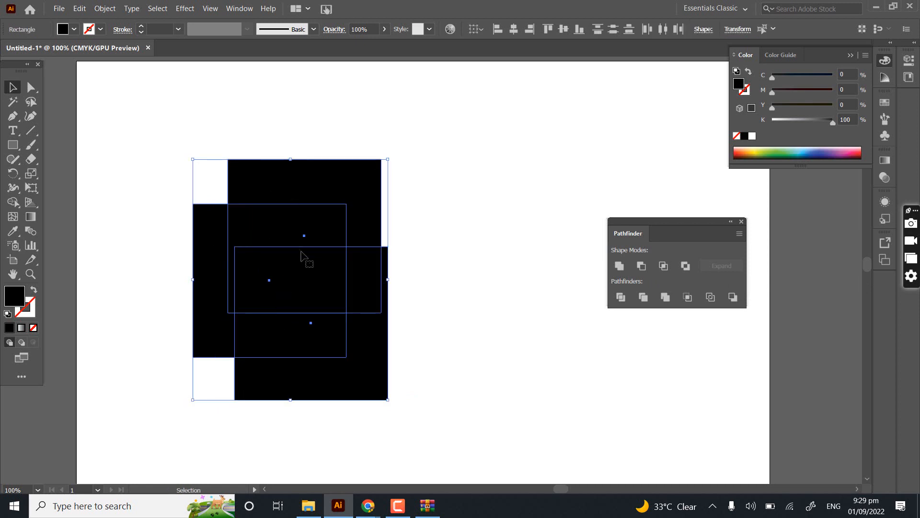
# - Examine up close how the outlines of the three squares overlap and which areas lie in front
pyautogui.press('space')
pyautogui.moveTo(306, 235); pyautogui.dragTo(314, 212)
pyautogui.scroll(2, 284, 156)
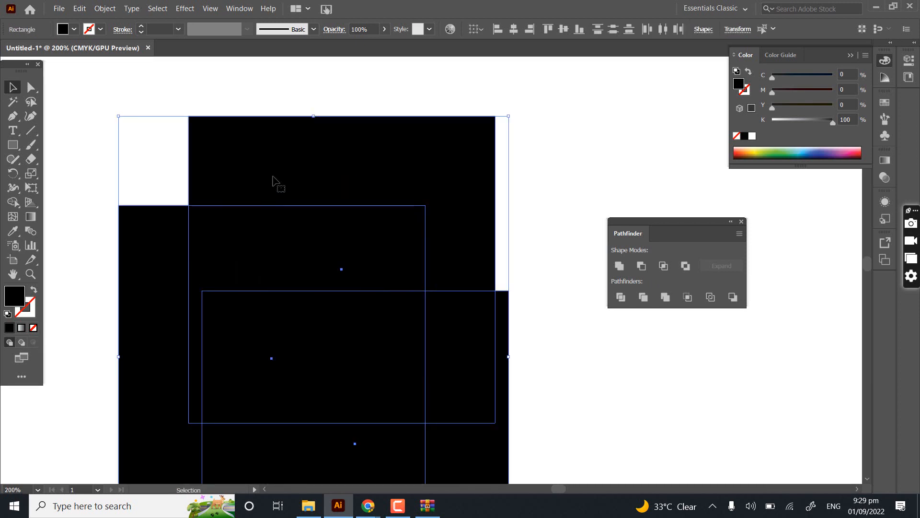
pyautogui.click(97, 211)
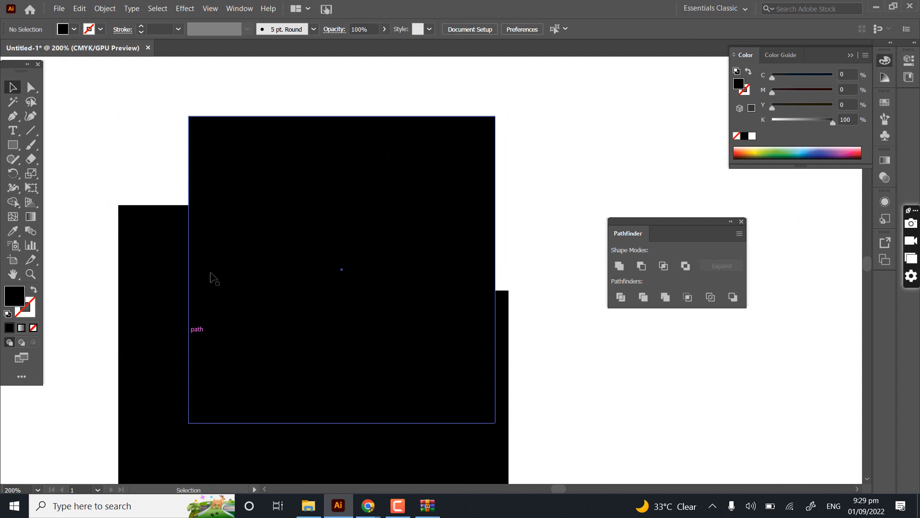
pyautogui.scroll(-2, 220, 282)
pyautogui.press('space')
pyautogui.moveTo(224, 285); pyautogui.dragTo(222, 246)
pyautogui.scroll(-3, 223, 246)
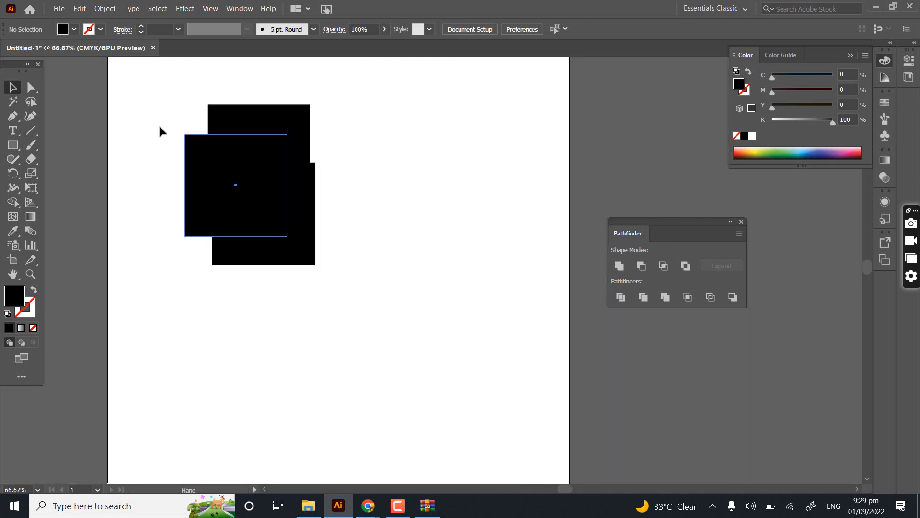
# - Select all three squares, repeat the Minus Front subtraction, and undo it to restore the squares
pyautogui.moveTo(283, 277); pyautogui.dragTo(200, 94)
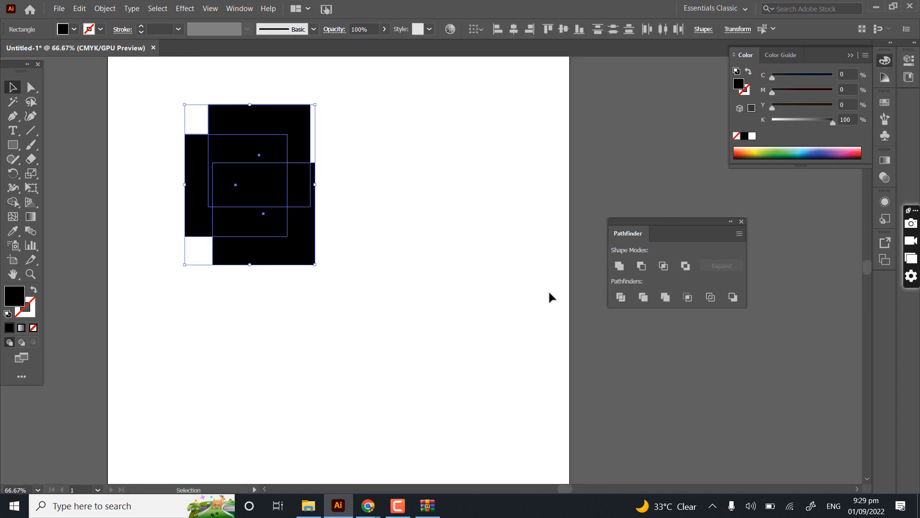
pyautogui.click(642, 266)
pyautogui.click(424, 249)
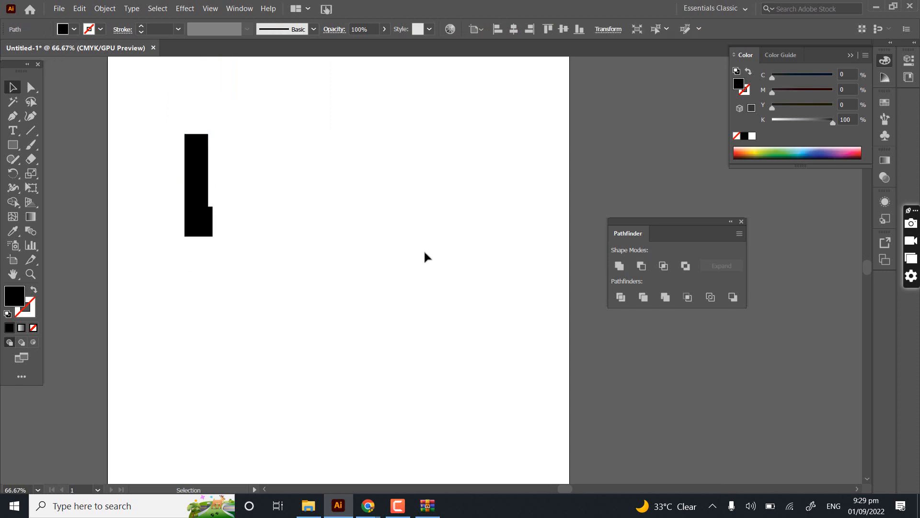
pyautogui.hotkey('ctrl', 'z')
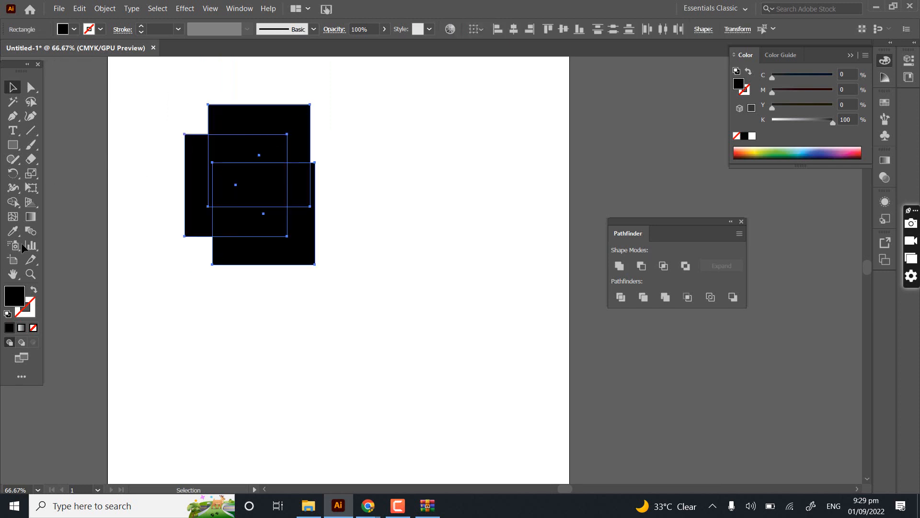
# - Merge the regions of the two right-hand squares with Shape Builder, keeping the left square's exposed strip as a separate piece
pyautogui.click(12, 202)
pyautogui.moveTo(259, 119); pyautogui.dragTo(267, 261)
pyautogui.moveTo(294, 200); pyautogui.dragTo(302, 181)
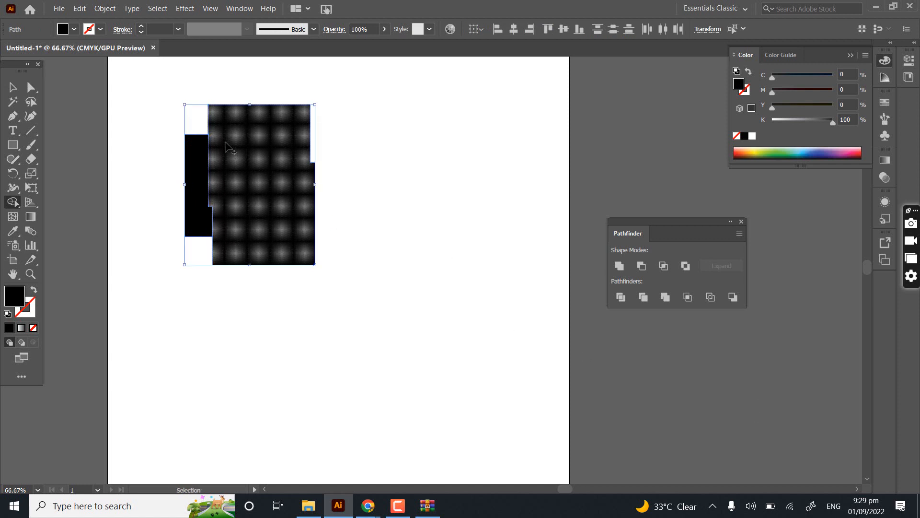
# - Undo the merge, try deleting everything except the left square's exposed strip with Shape Builder, and restore the three overlapping squares
pyautogui.hotkey('ctrl', 'z')
pyautogui.moveTo(252, 106)
pyautogui.mouseDown()
pyautogui.moveTo(276, 295)
pyautogui.moveTo(306, 167)
pyautogui.mouseUp()
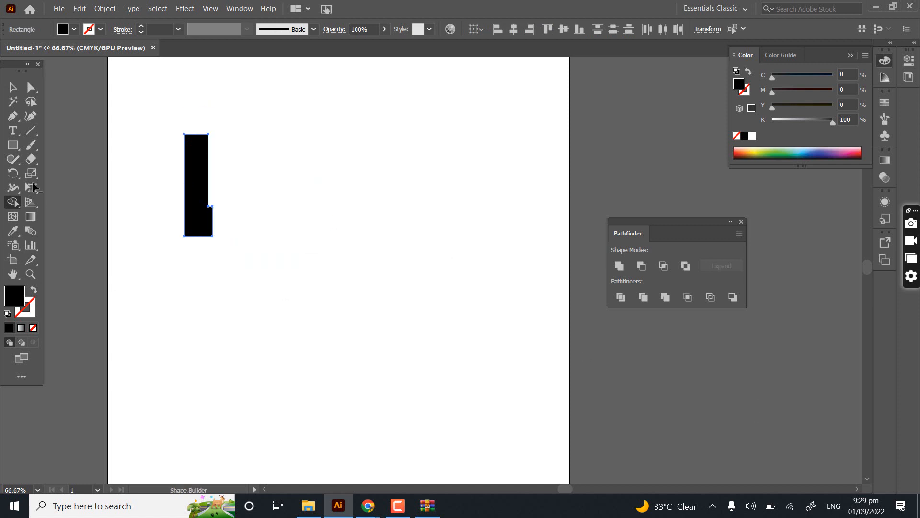
pyautogui.click(13, 87)
pyautogui.hotkey('ctrl', 'z')
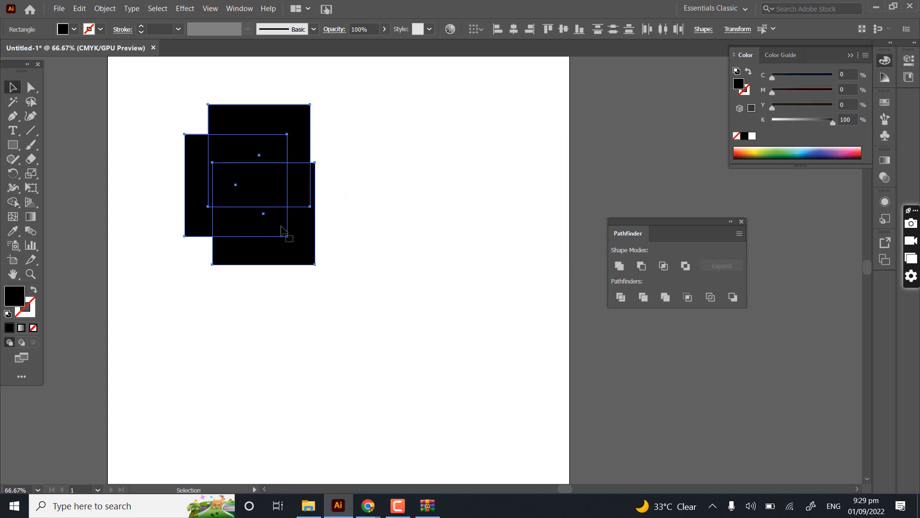
# - Select all three squares, try Intersect to keep only their common overlap, and undo it
pyautogui.moveTo(145, 83); pyautogui.dragTo(323, 319)
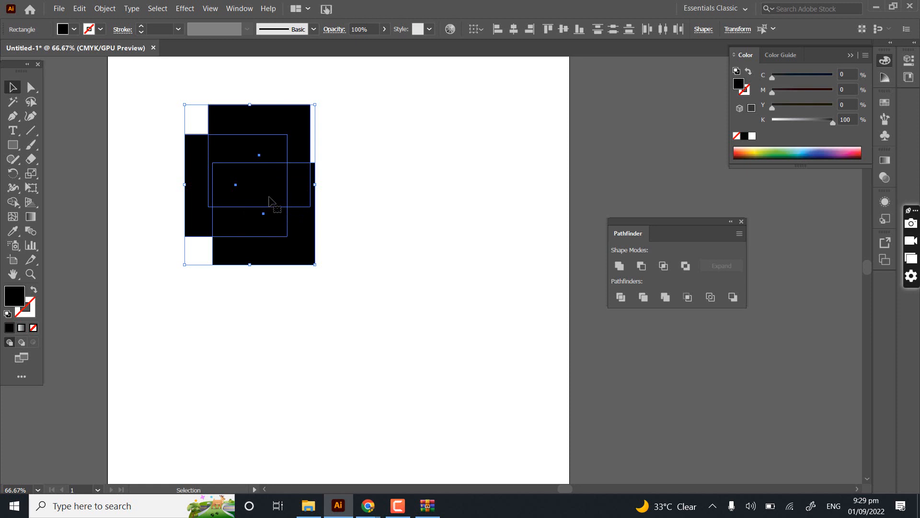
pyautogui.click(663, 266)
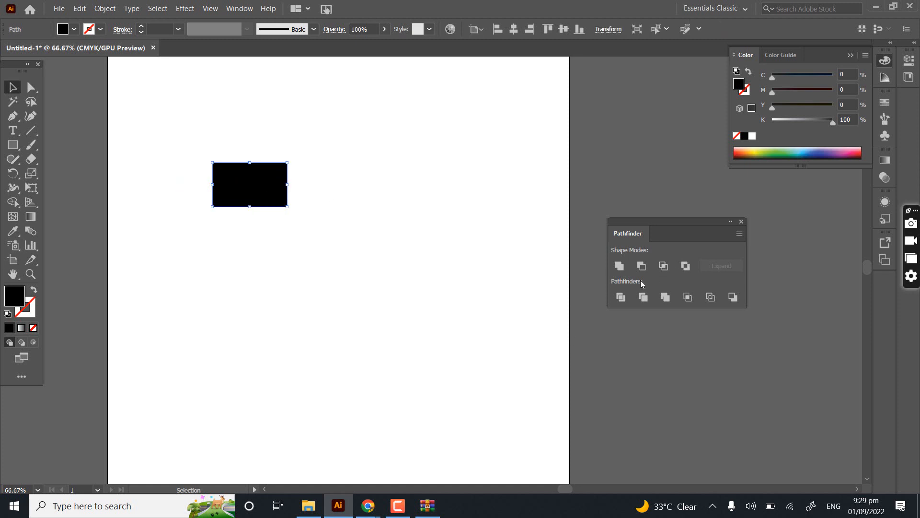
pyautogui.hotkey('ctrl', 'z')
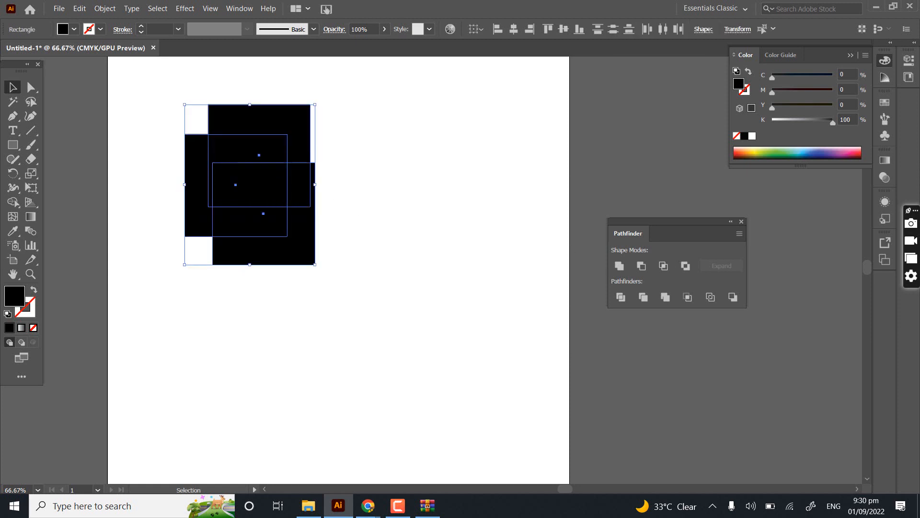
# - Reselect the three squares, apply Intersect a second time, and undo it to restore the full shapes
pyautogui.moveTo(269, 157); pyautogui.dragTo(293, 197)
pyautogui.click(349, 215)
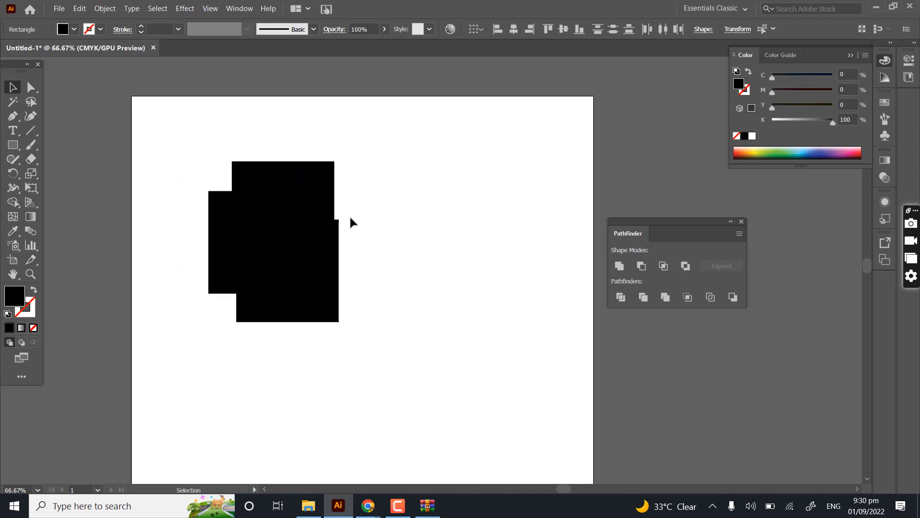
pyautogui.scroll(3, 213, 175)
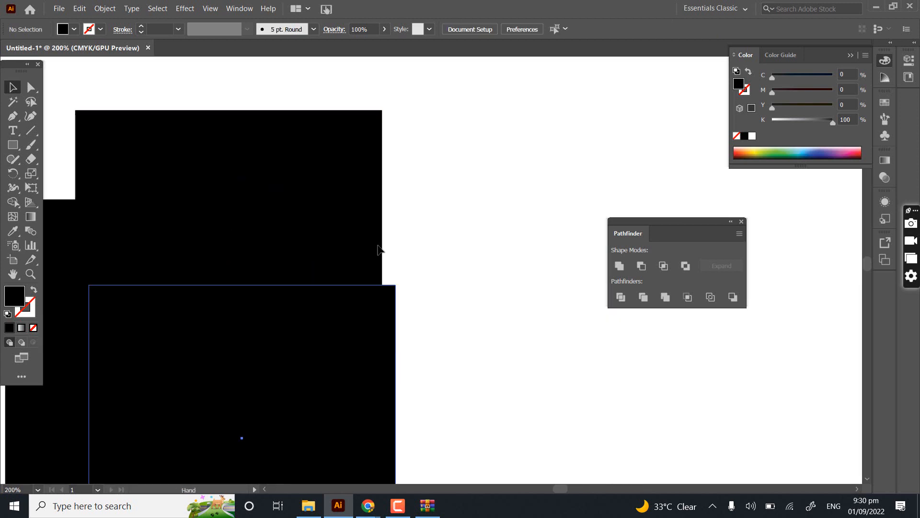
pyautogui.scroll(-1, 620, 297)
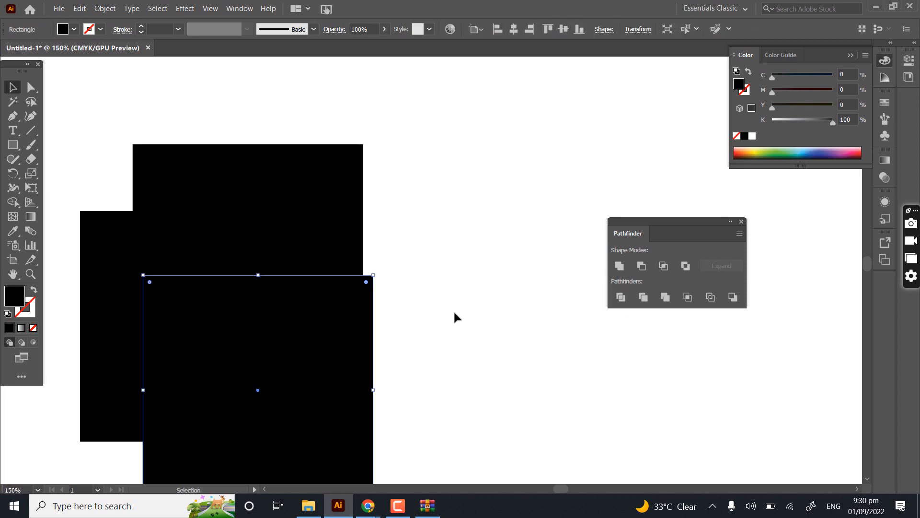
pyautogui.scroll(-3, 458, 269)
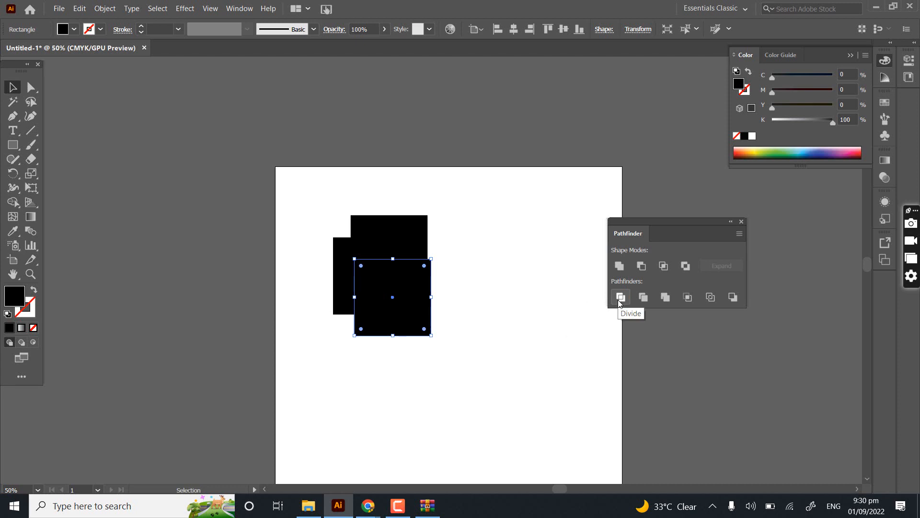
pyautogui.moveTo(302, 338); pyautogui.dragTo(303, 302)
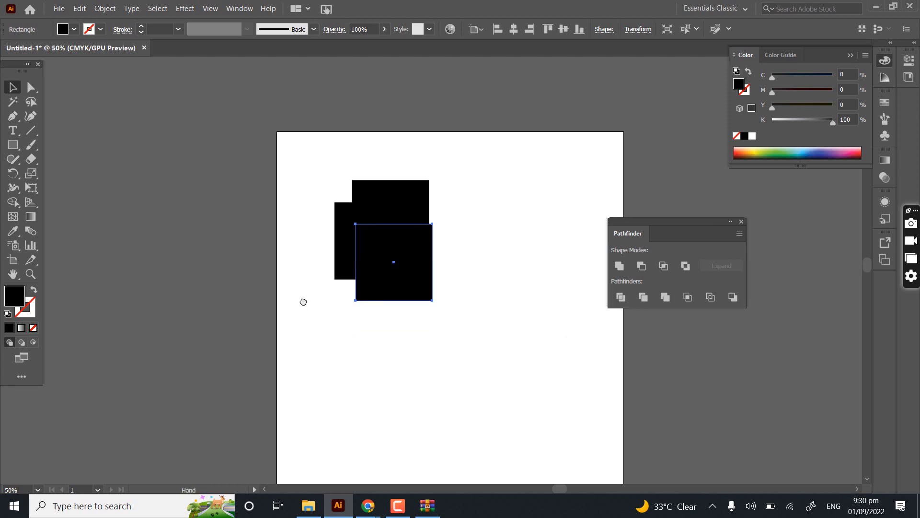
pyautogui.scroll(2, 380, 176)
pyautogui.moveTo(265, 126); pyautogui.dragTo(500, 423)
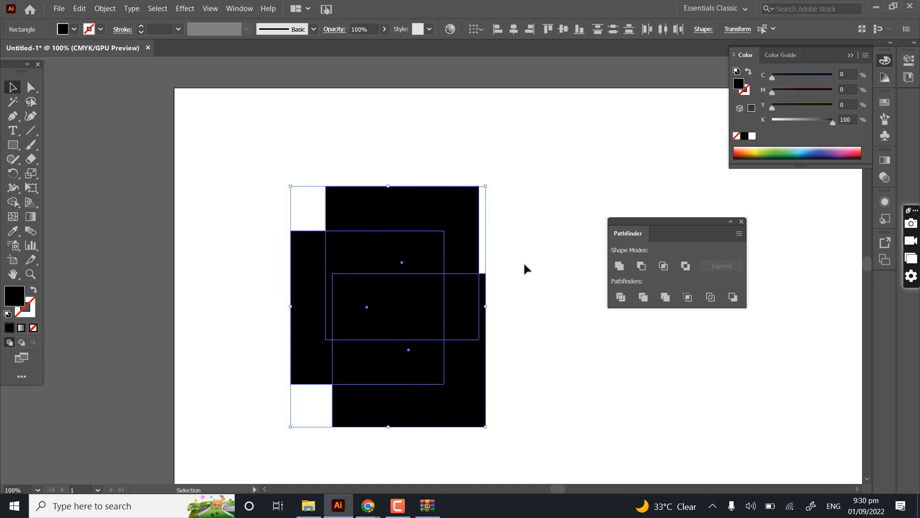
pyautogui.click(664, 265)
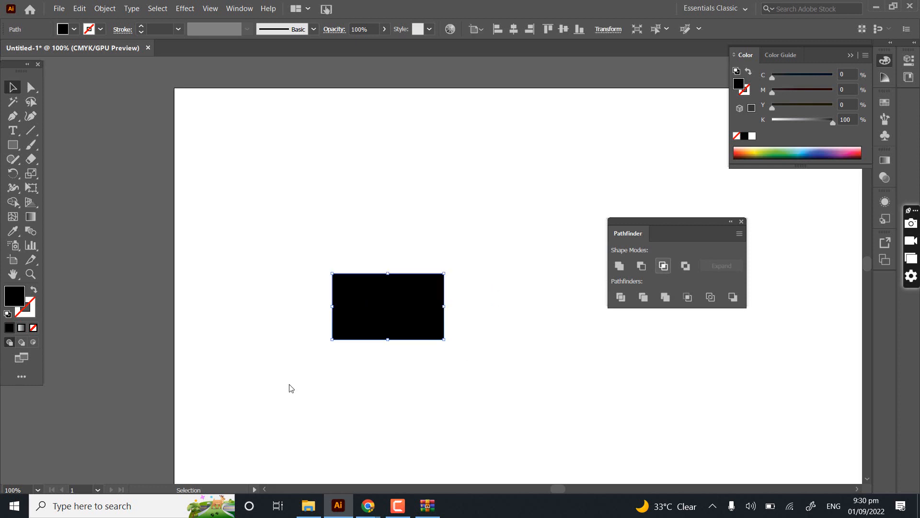
pyautogui.hotkey('ctrl', 'z')
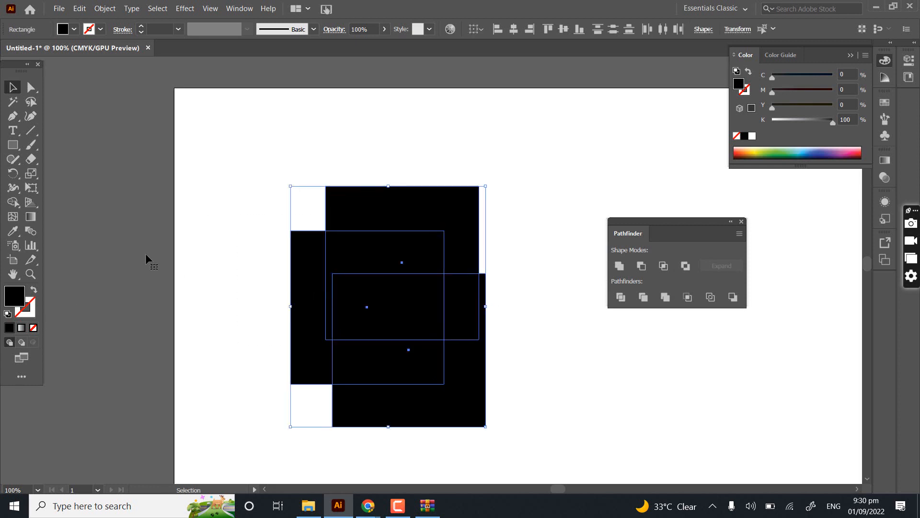
# - Try removing the regions around the central overlap of the squares with Shape Builder, and undo the removals
pyautogui.click(13, 202)
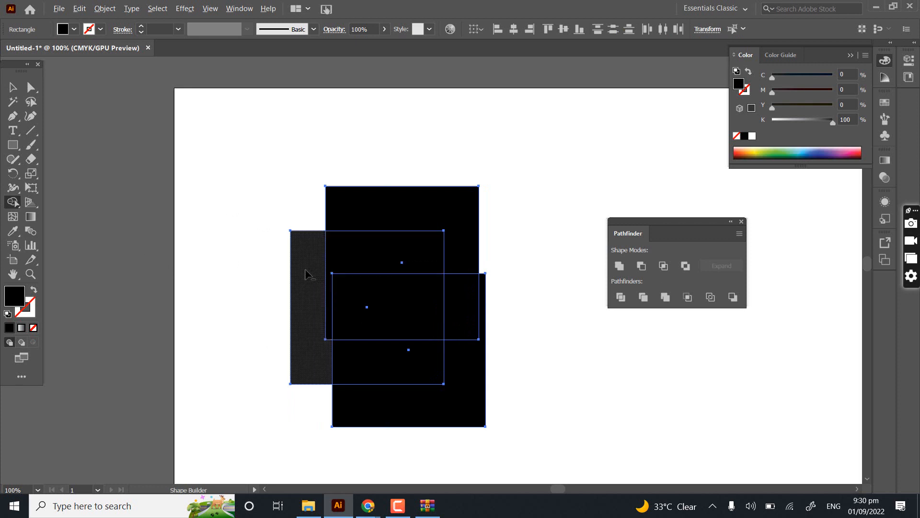
pyautogui.moveTo(542, 294)
pyautogui.mouseDown()
pyautogui.moveTo(533, 308)
pyautogui.moveTo(334, 233)
pyautogui.mouseUp()
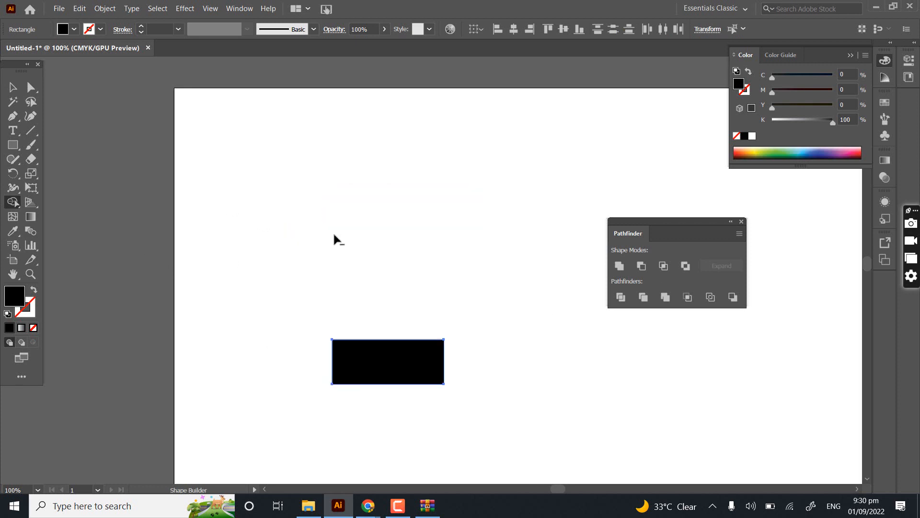
pyautogui.hotkey('ctrl', 'z')
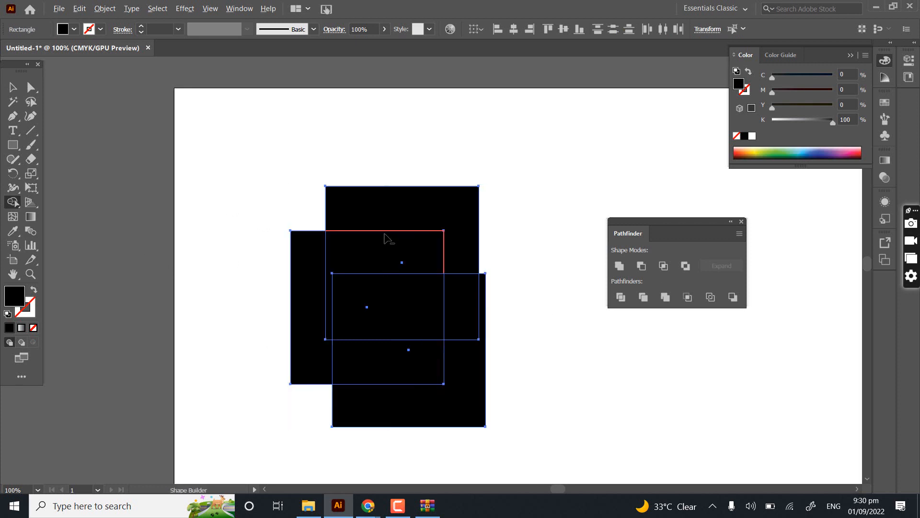
pyautogui.moveTo(367, 215)
pyautogui.mouseDown()
pyautogui.moveTo(309, 303)
pyautogui.moveTo(361, 383)
pyautogui.moveTo(428, 407)
pyautogui.moveTo(470, 328)
pyautogui.moveTo(587, 403)
pyautogui.moveTo(570, 383)
pyautogui.mouseUp()
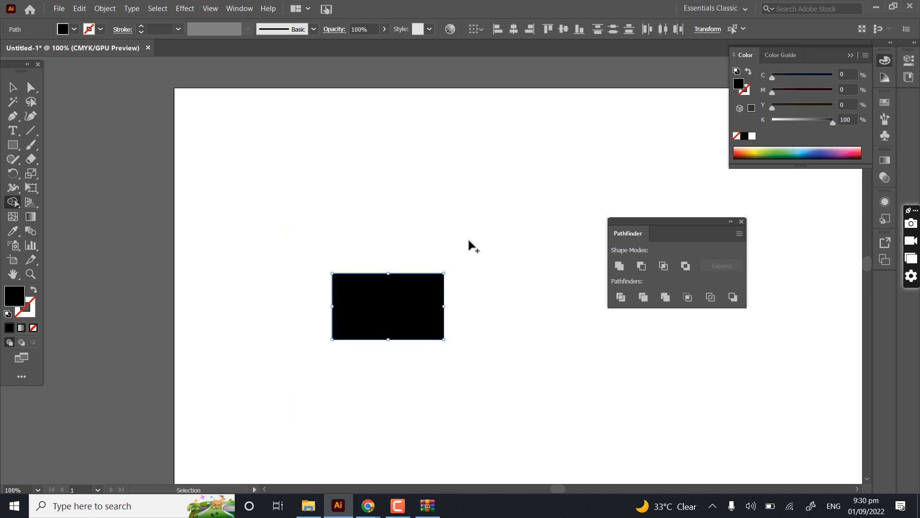
pyautogui.hotkey('ctrl', 'z')
# - Select all three squares, try Exclude to knock out areas where two squares overlap, and undo it
pyautogui.click(13, 87)
pyautogui.moveTo(174, 150); pyautogui.dragTo(455, 419)
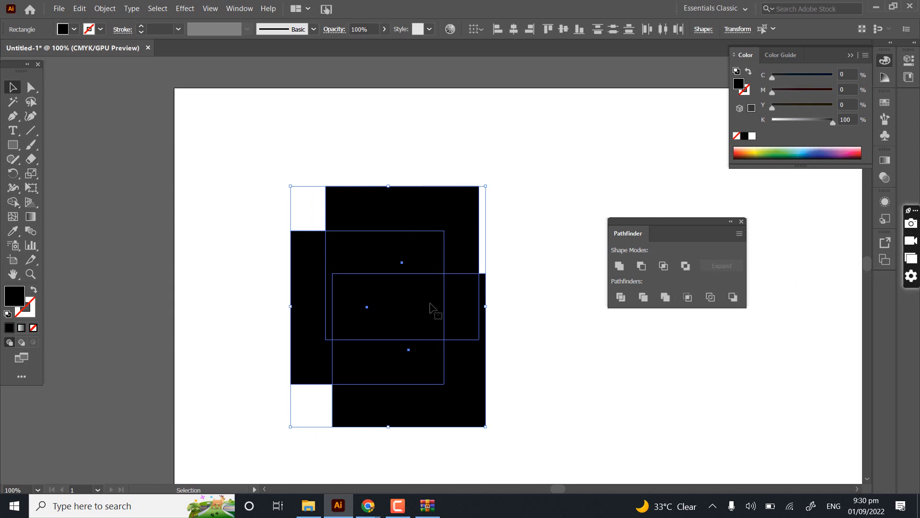
pyautogui.click(686, 270)
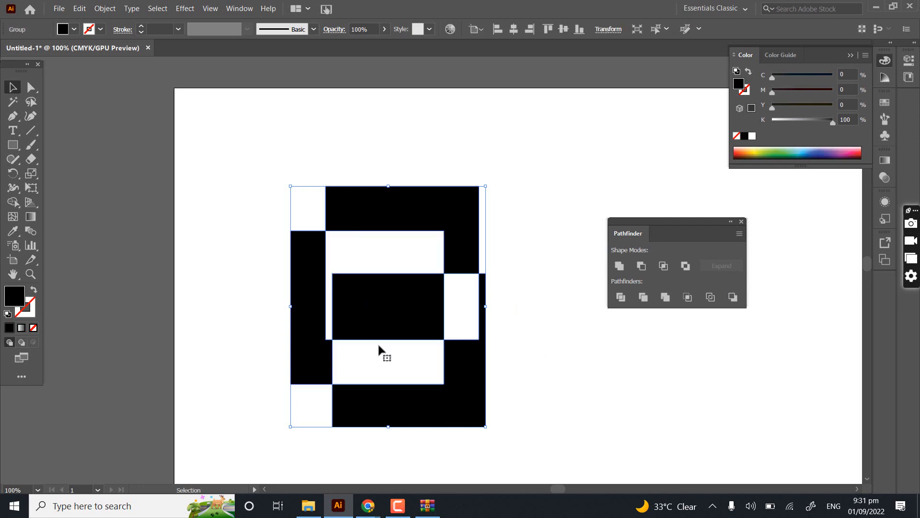
pyautogui.press('a')
pyautogui.hotkey('ctrl', 'z')
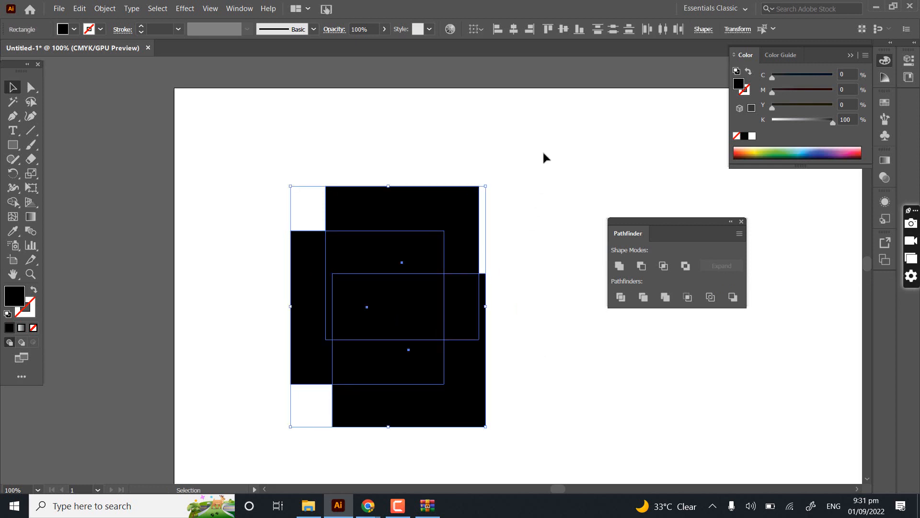
# - Examine the overlapping outlines up close, repeat Exclude on the three selected squares, and undo it
pyautogui.moveTo(544, 153); pyautogui.dragTo(282, 484)
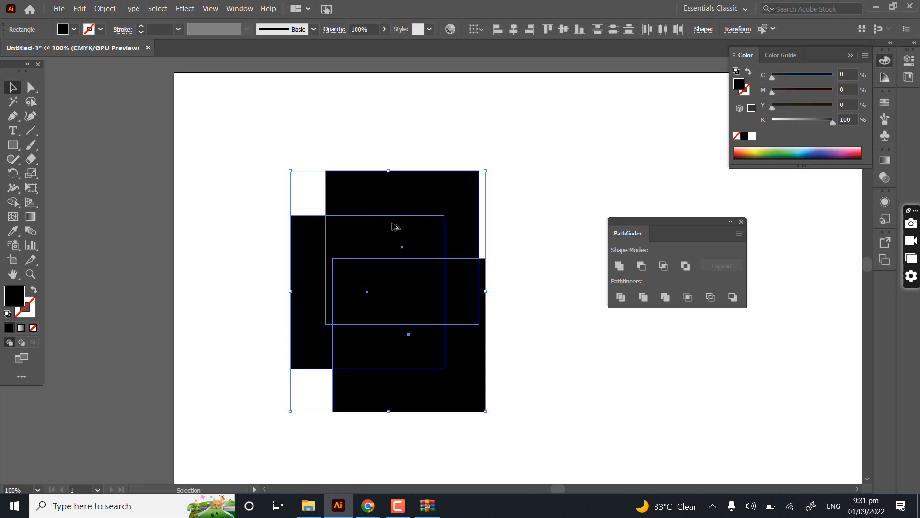
pyautogui.scroll(2, 393, 225)
pyautogui.moveTo(408, 223); pyautogui.dragTo(388, 150)
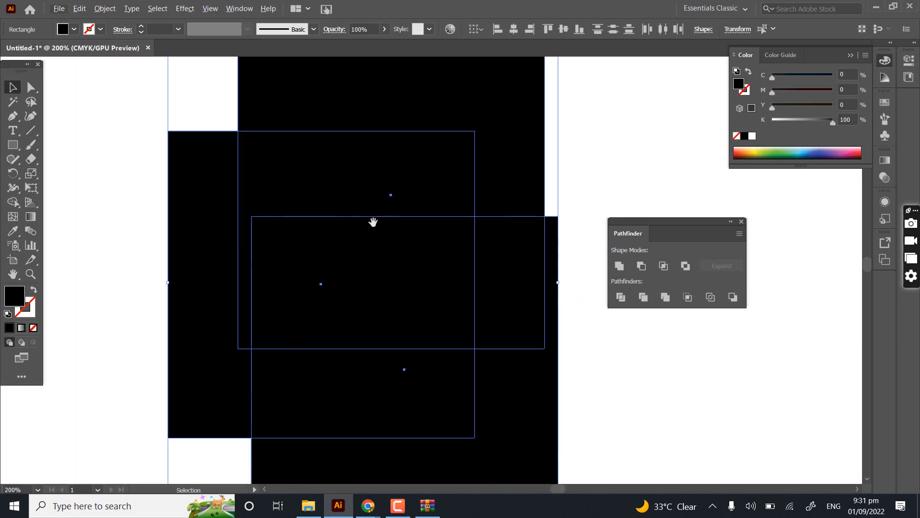
pyautogui.scroll(-3, 372, 218)
pyautogui.scroll(2, 383, 177)
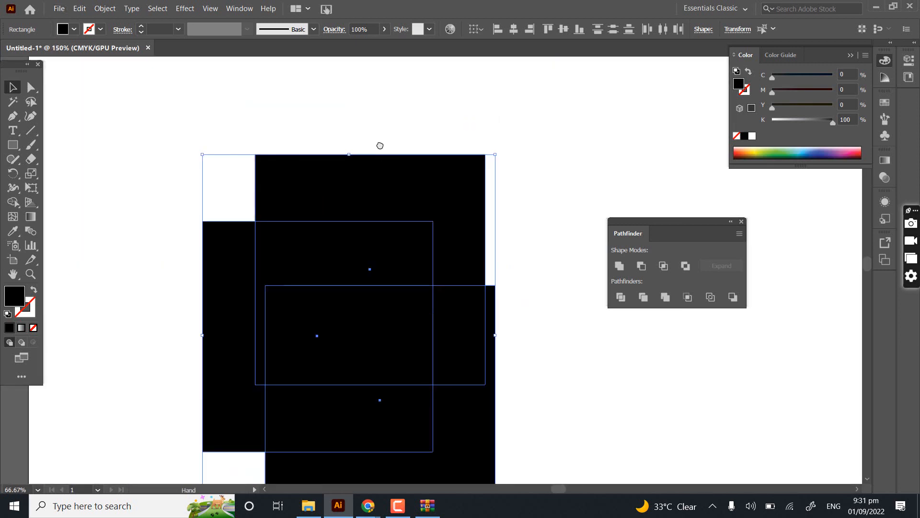
pyautogui.scroll(-1, 323, 120)
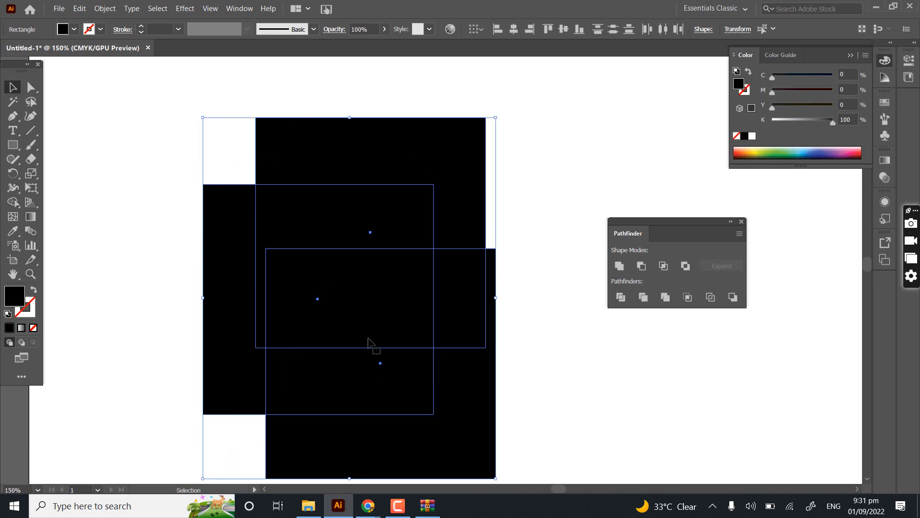
pyautogui.click(687, 267)
pyautogui.press('a')
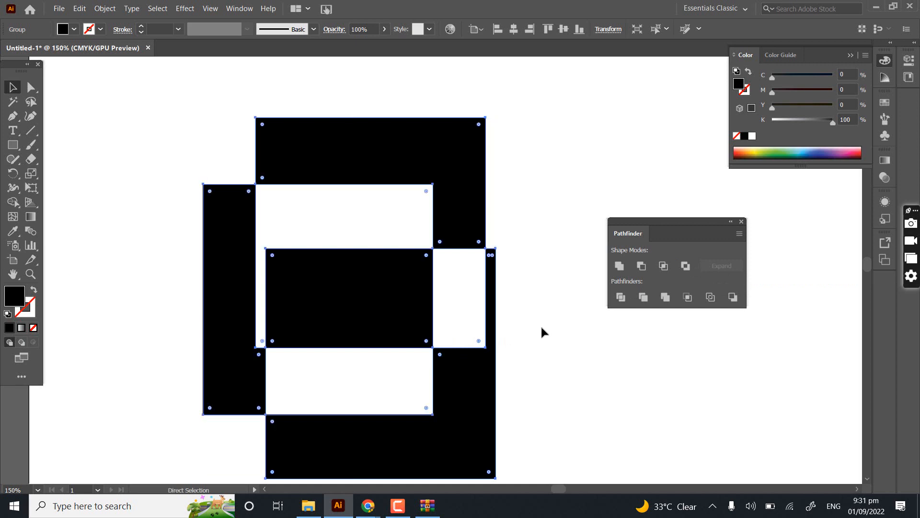
pyautogui.hotkey('ctrl', 'z')
pyautogui.press('v')
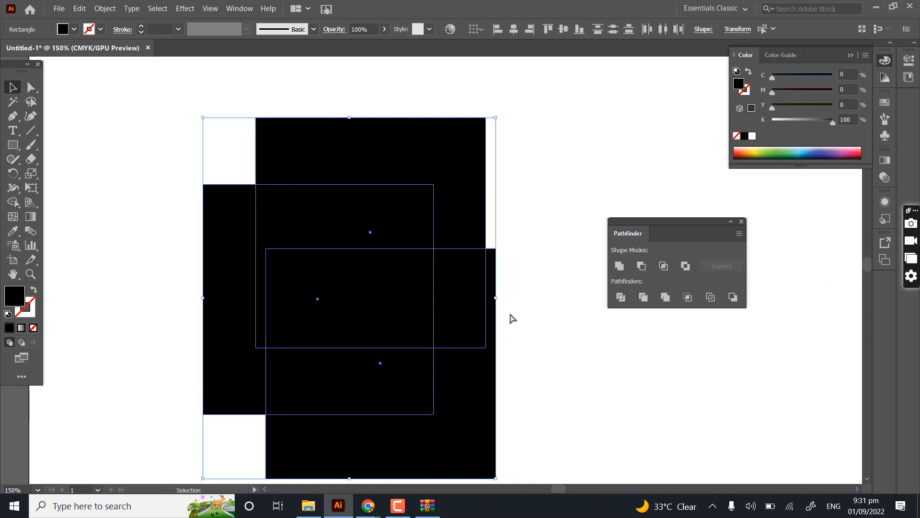
# - Move the Pathfinder panel closer to the squares and deselect the artwork
pyautogui.moveTo(668, 229); pyautogui.dragTo(649, 237)
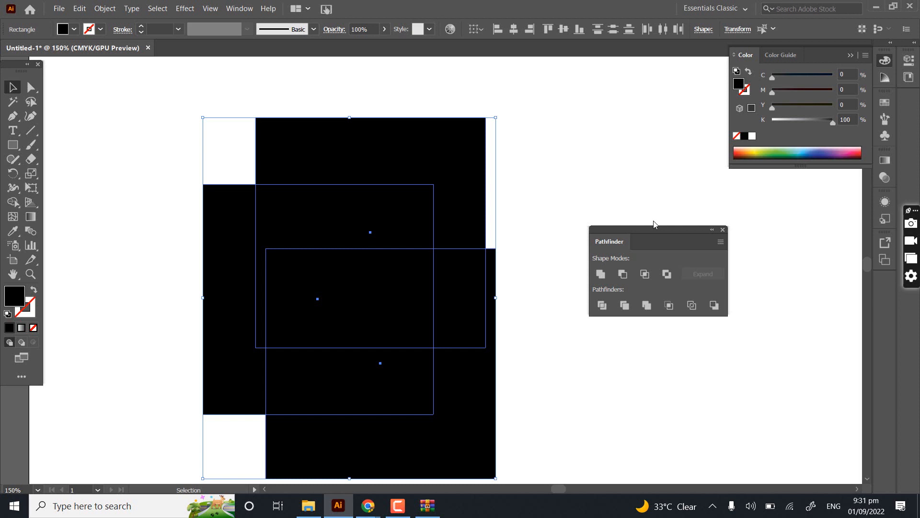
pyautogui.click(679, 219)
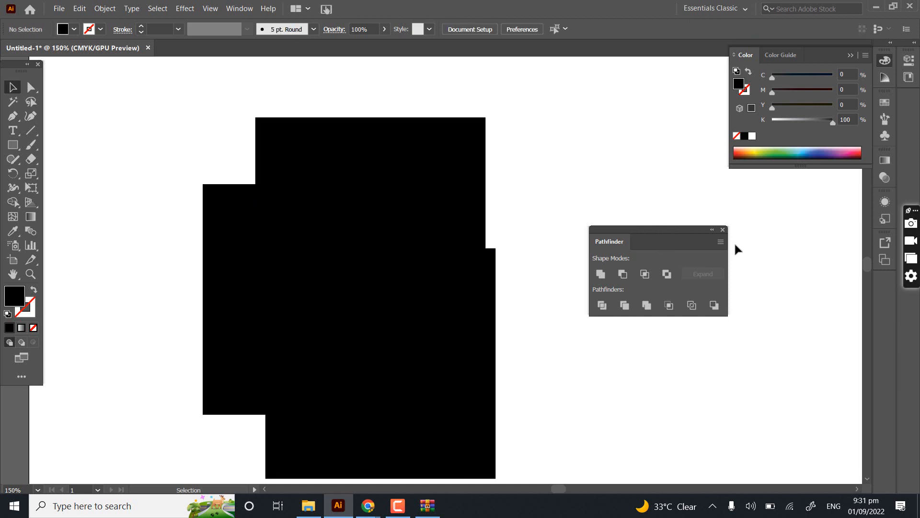
pyautogui.scroll(-2, 563, 288)
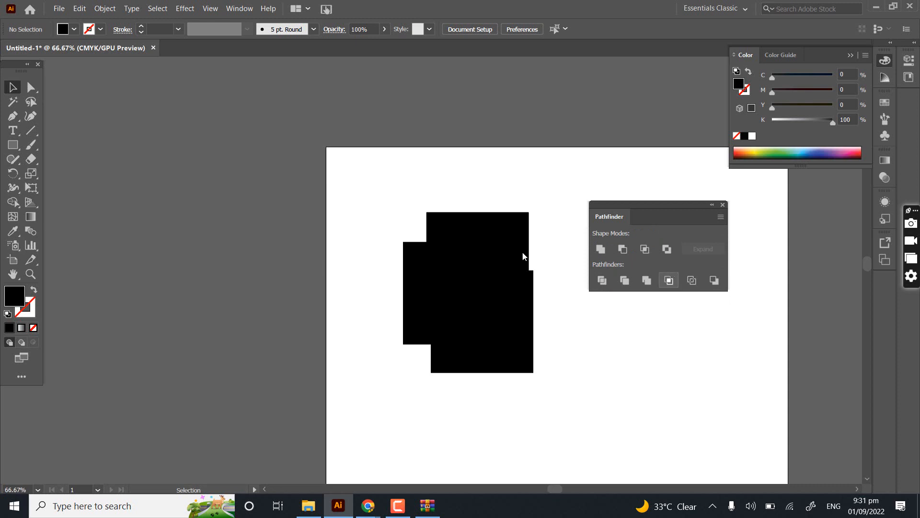
# - Reselect the three squares, apply Exclude once more, and undo it to recover the solid squares
pyautogui.moveTo(523, 363); pyautogui.dragTo(469, 344)
pyautogui.scroll(1, 345, 185)
pyautogui.moveTo(344, 184); pyautogui.dragTo(590, 375)
pyautogui.moveTo(677, 243); pyautogui.dragTo(672, 244)
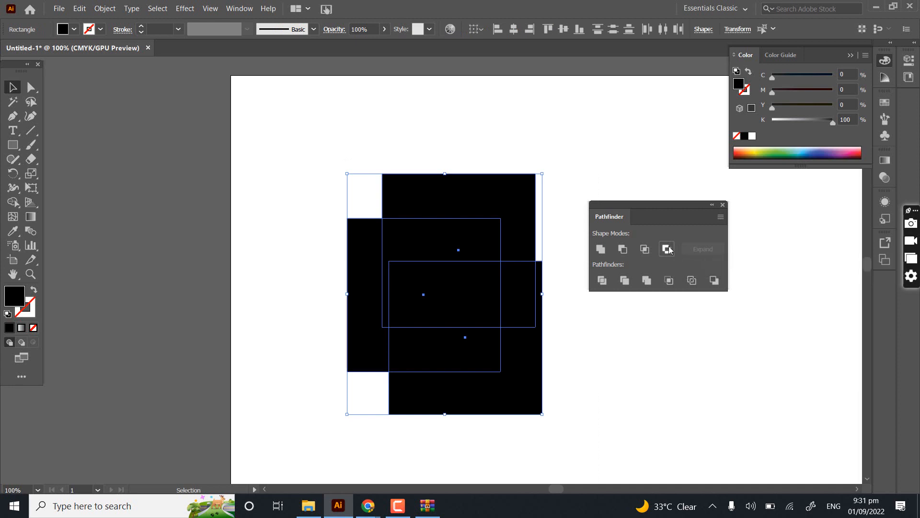
pyautogui.click(667, 248)
pyautogui.hotkey('ctrl', 'z')
# - Select all three squares, try Divide to split them along their overlapping outlines, and deselect the result
pyautogui.moveTo(552, 372); pyautogui.dragTo(453, 371)
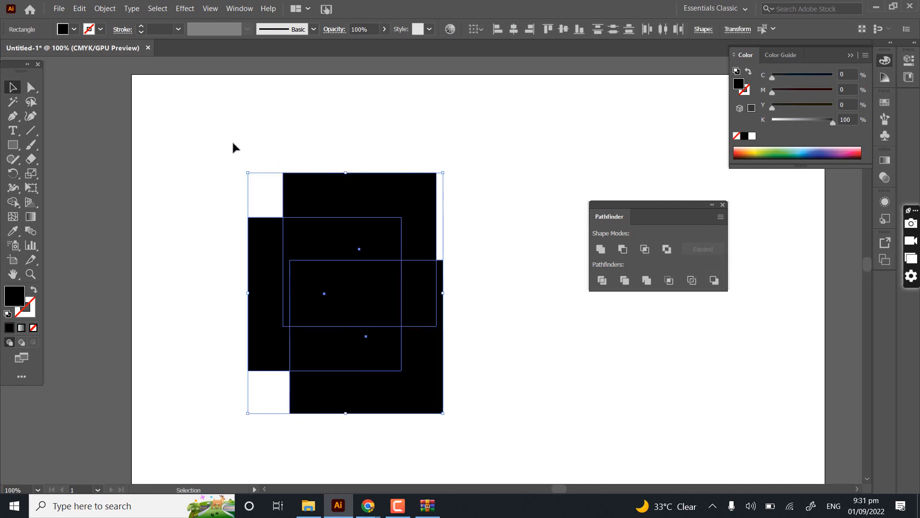
pyautogui.moveTo(177, 109); pyautogui.dragTo(498, 427)
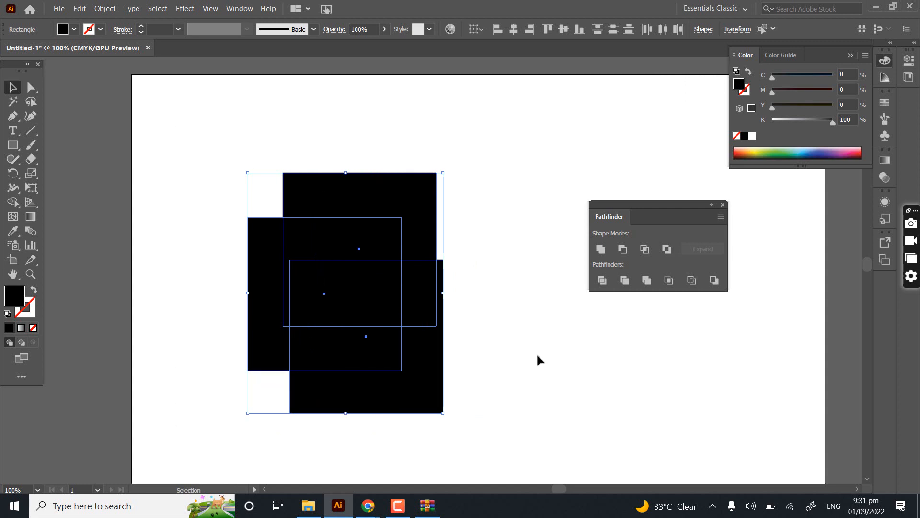
pyautogui.click(602, 280)
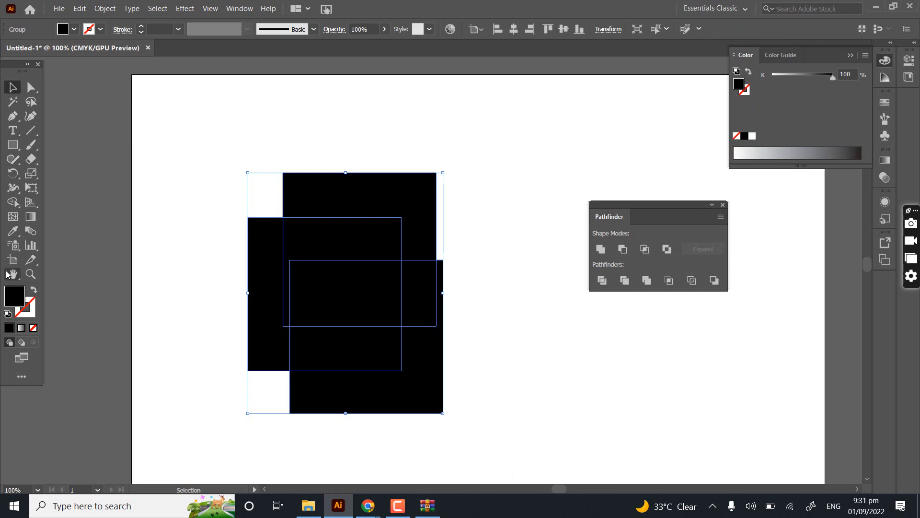
pyautogui.click(438, 95)
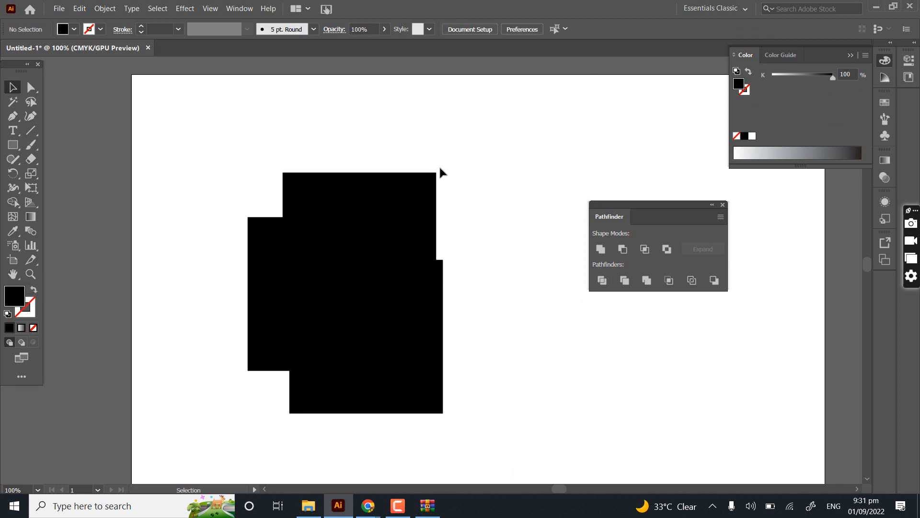
# - Undo the Divide, try Minus Front on the three restored squares, and undo that as well
pyautogui.hotkey('ctrl', 'a')
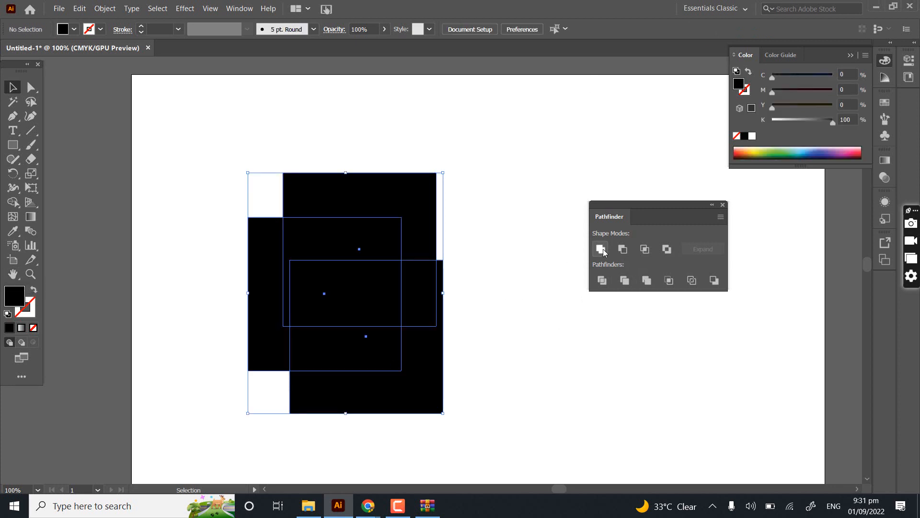
pyautogui.click(622, 250)
pyautogui.hotkey('ctrl', 'z')
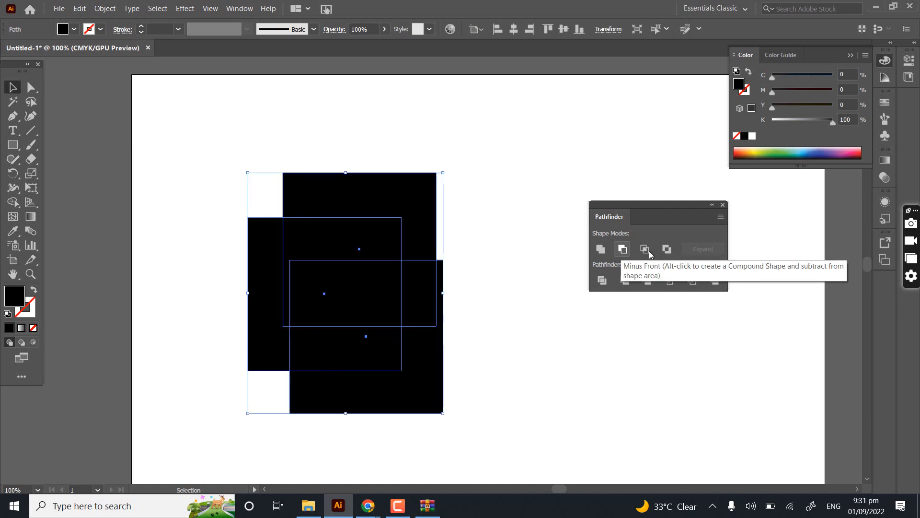
# - Try Intersect, Exclude and Unite in turn on the three selected black squares, undoing each result
pyautogui.click(647, 250)
pyautogui.hotkey('ctrl', 'z')
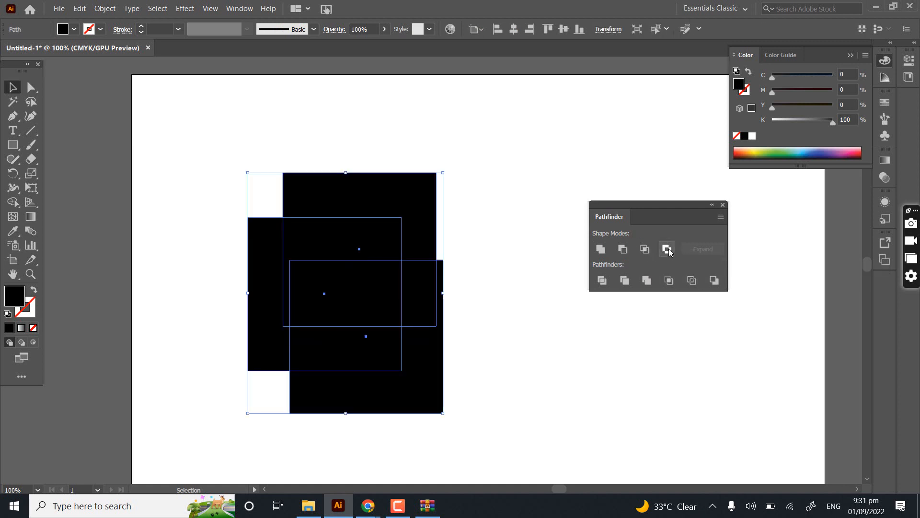
pyautogui.click(668, 249)
pyautogui.hotkey('ctrl', 'z')
pyautogui.click(603, 251)
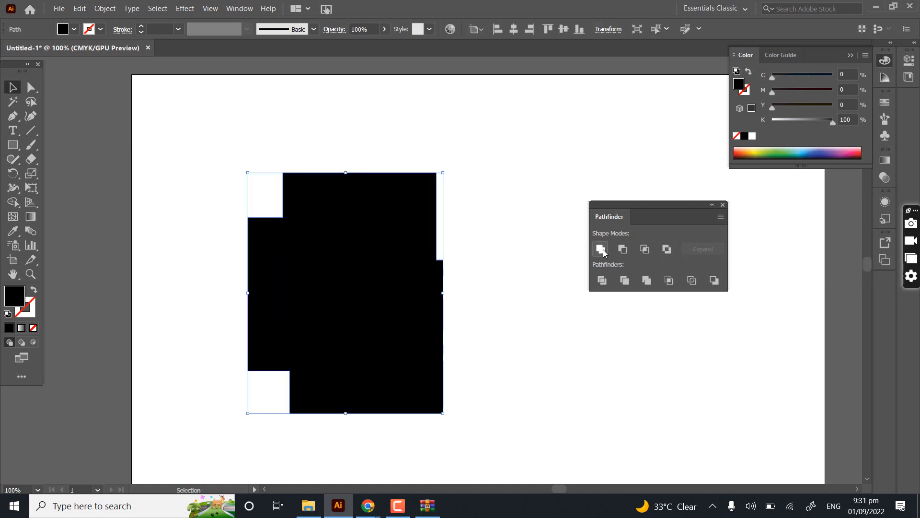
pyautogui.hotkey('ctrl', 'z')
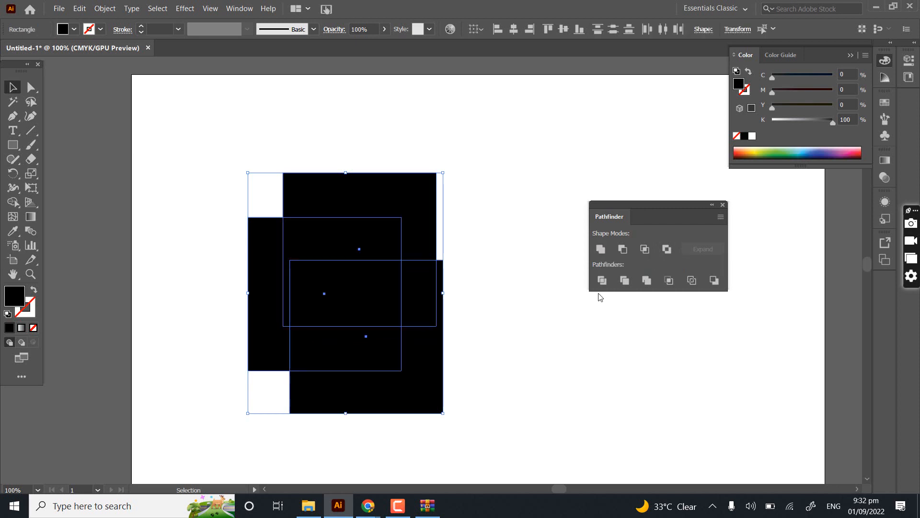
# - Divide the three overlapping black squares and delete the resulting group to clear the artboard
pyautogui.click(602, 280)
pyautogui.click(502, 203)
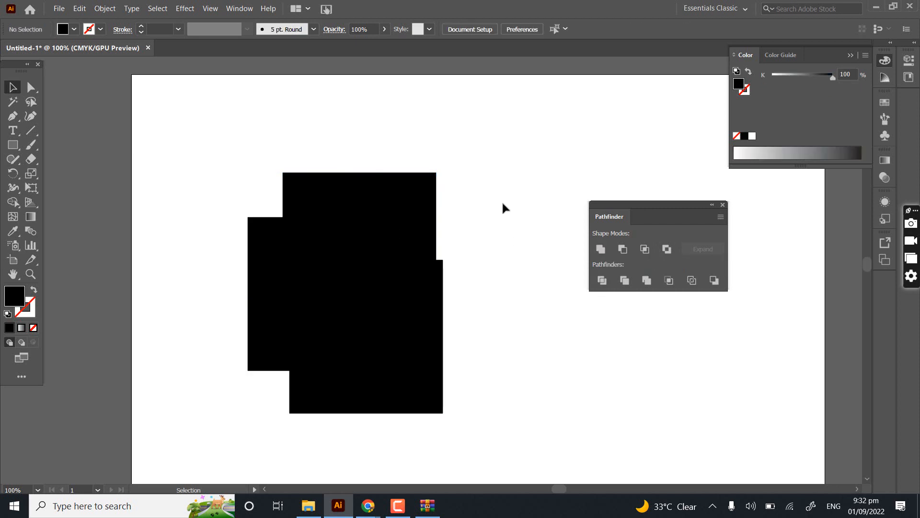
pyautogui.click(410, 203)
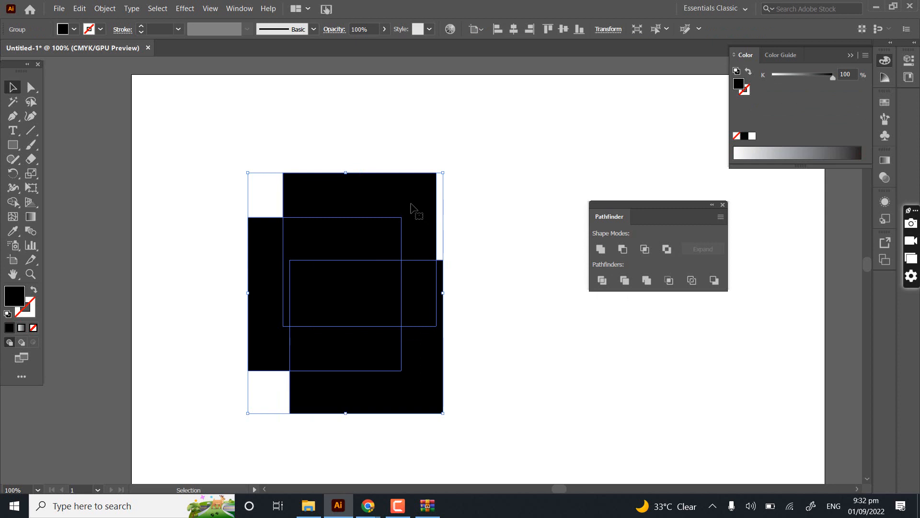
pyautogui.press('Delete')
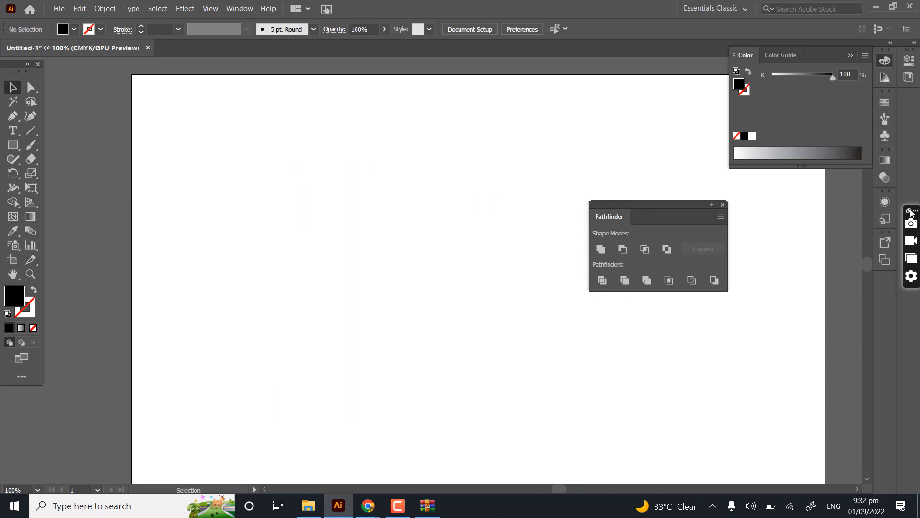
# - Draw a new square in the upper-left part of the artboard and choose the red D12A2A as its fill
pyautogui.click(13, 145)
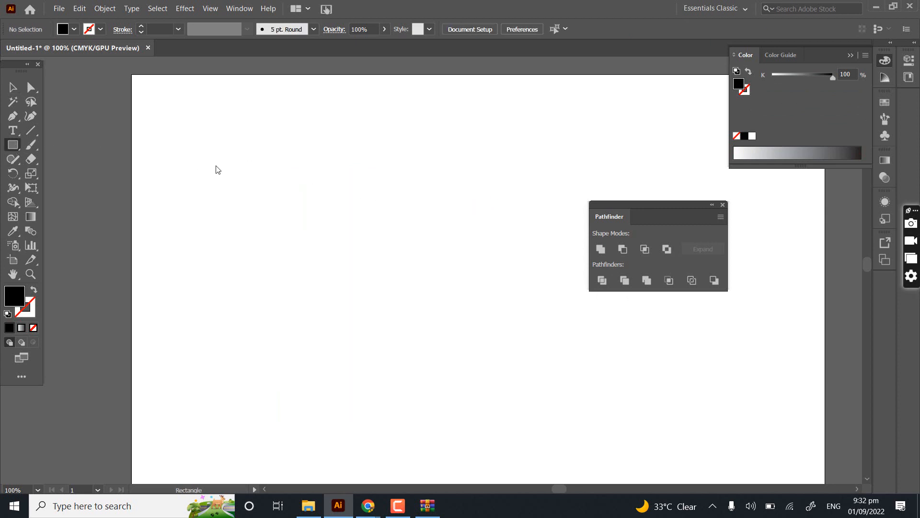
pyautogui.moveTo(216, 166); pyautogui.dragTo(332, 281)
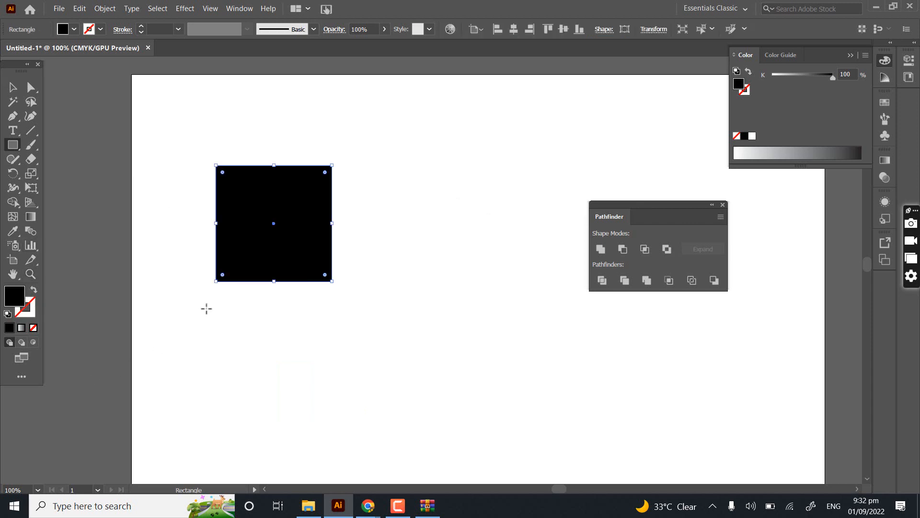
pyautogui.doubleClick(26, 294)
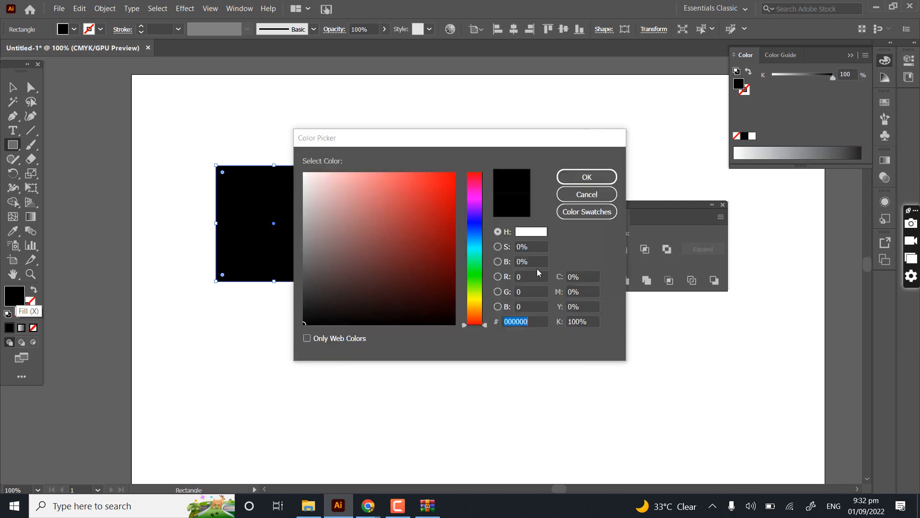
pyautogui.moveTo(404, 265); pyautogui.dragTo(490, 205)
pyautogui.click(587, 177)
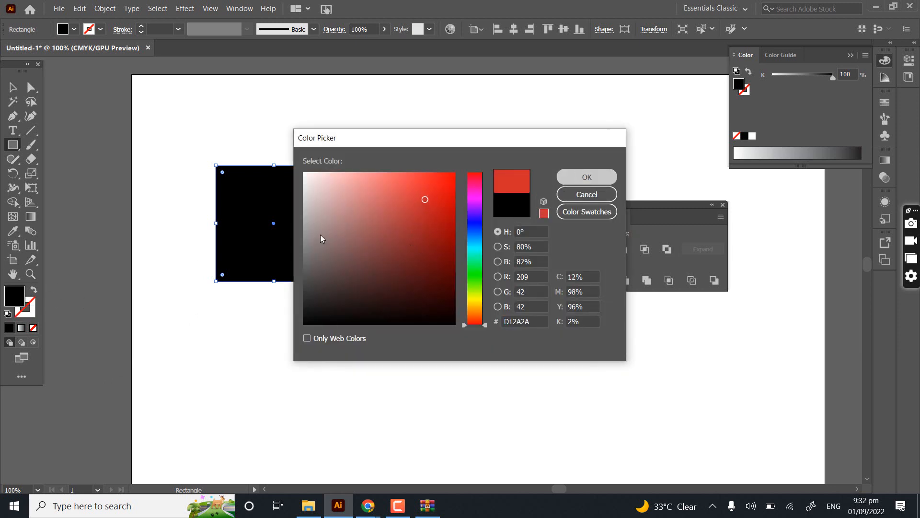
pyautogui.moveTo(305, 216); pyautogui.dragTo(343, 244)
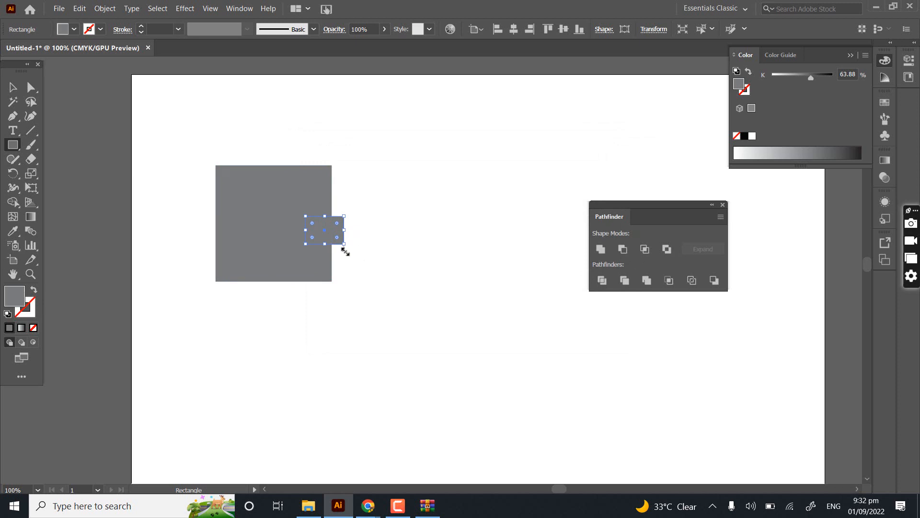
pyautogui.press('Delete')
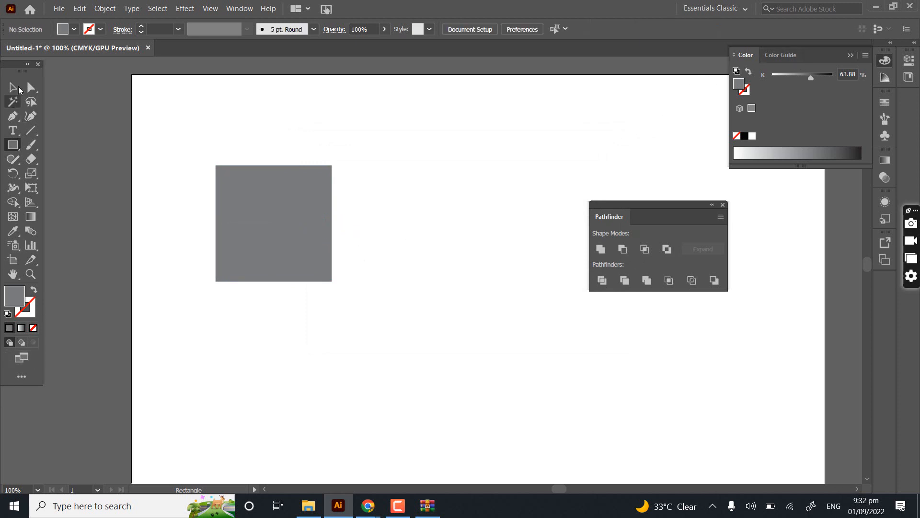
pyautogui.doubleClick(15, 295)
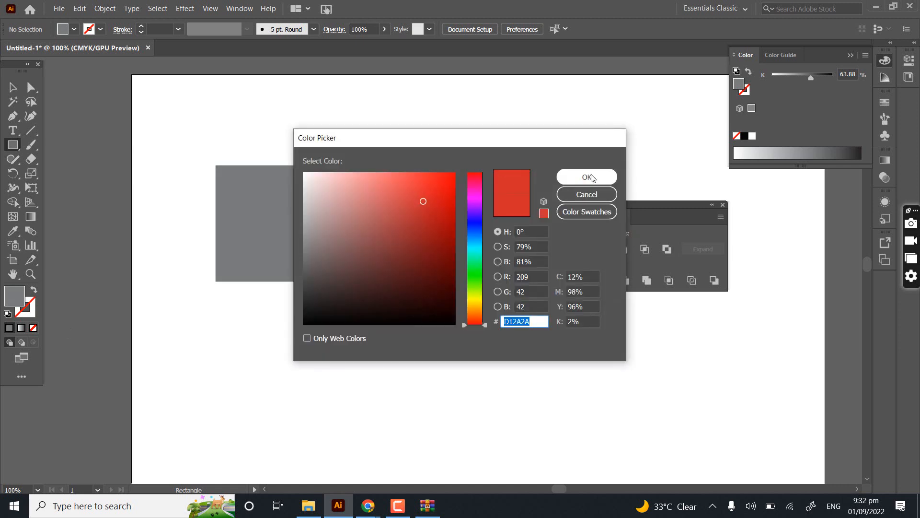
pyautogui.click(582, 178)
pyautogui.moveTo(185, 143); pyautogui.dragTo(311, 286)
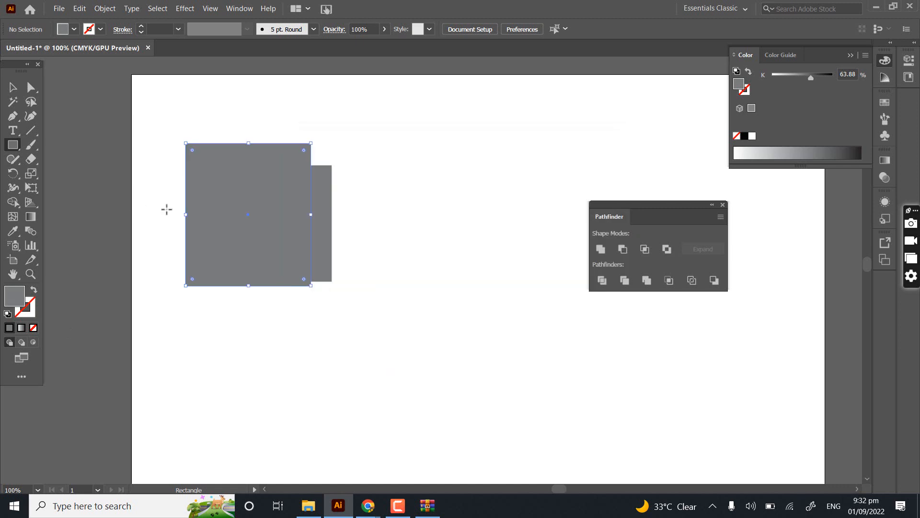
pyautogui.press('Delete')
# - Select the grey square and switch its colour mode from Grayscale to CMYK
pyautogui.click(13, 87)
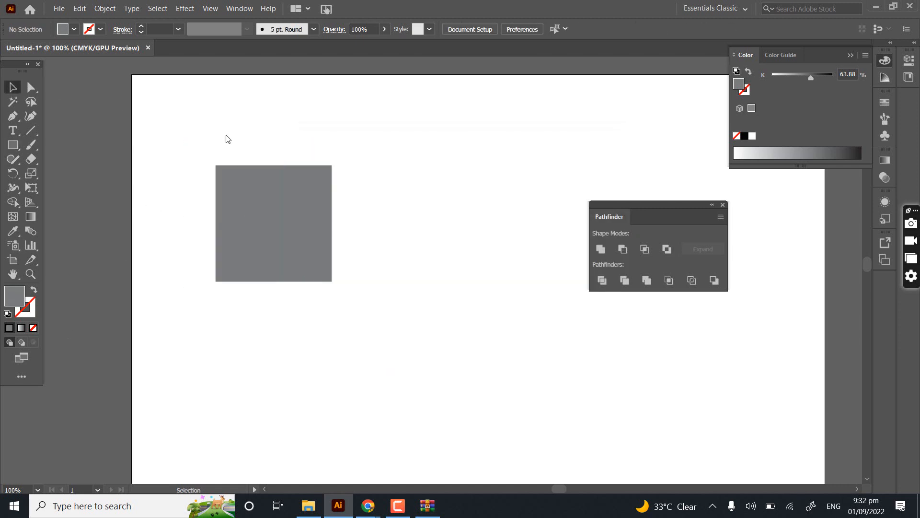
pyautogui.moveTo(142, 138); pyautogui.dragTo(284, 296)
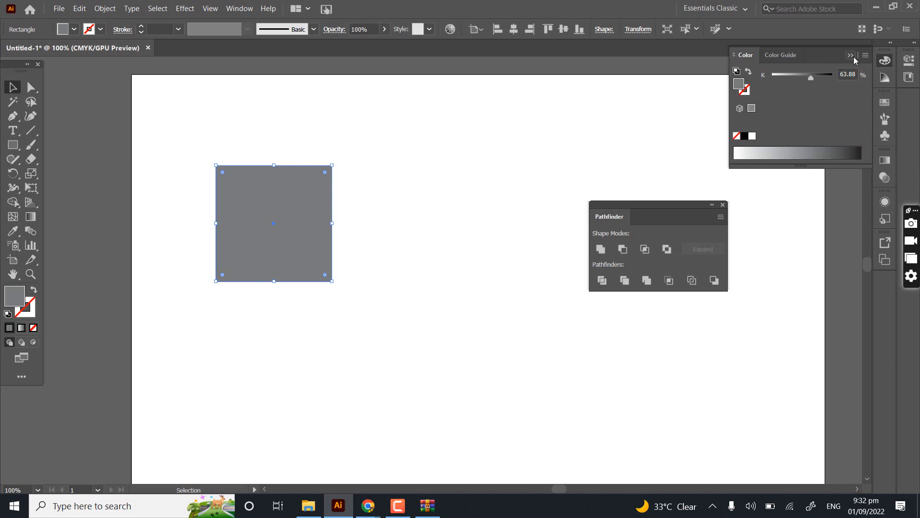
pyautogui.click(863, 56)
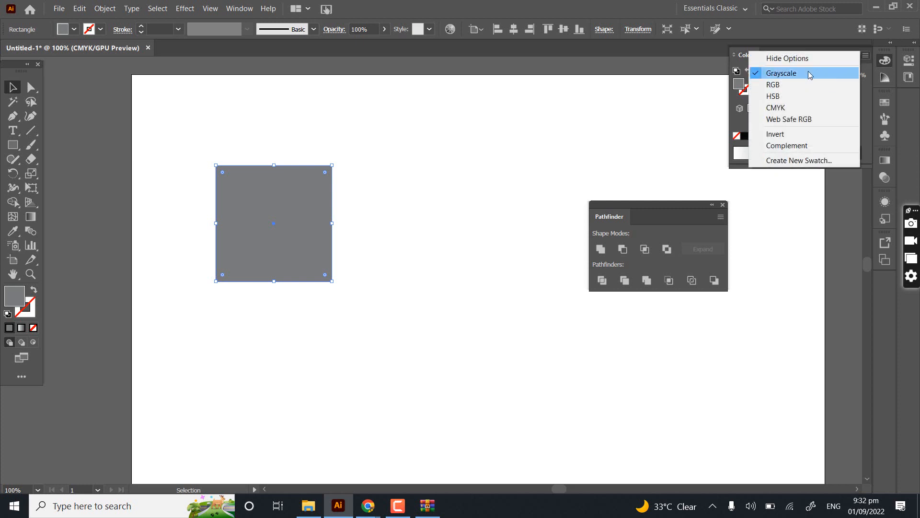
pyautogui.click(779, 107)
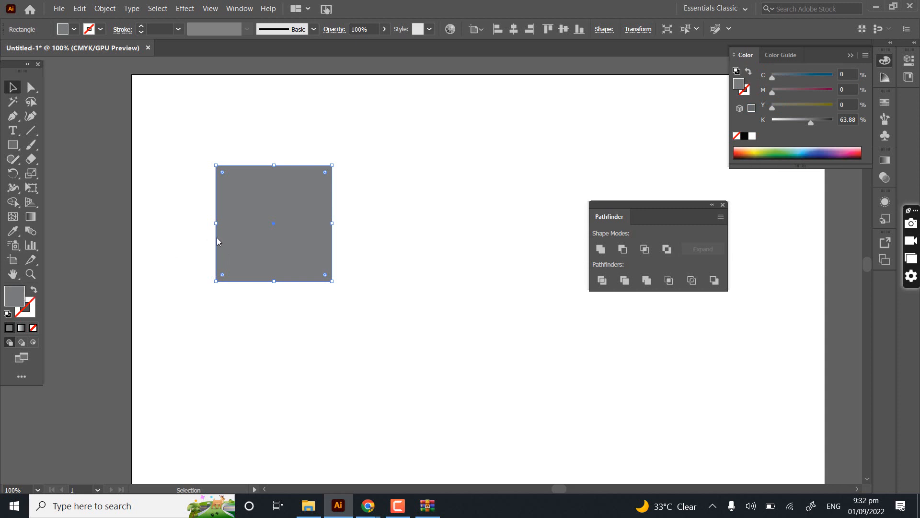
# - Fill the selected square with a bright red of C 7.6, M 100, Y 100, K 1.33
pyautogui.doubleClick(14, 296)
pyautogui.moveTo(318, 221)
pyautogui.mouseDown()
pyautogui.moveTo(429, 208)
pyautogui.moveTo(445, 193)
pyautogui.mouseUp()
pyautogui.click(560, 181)
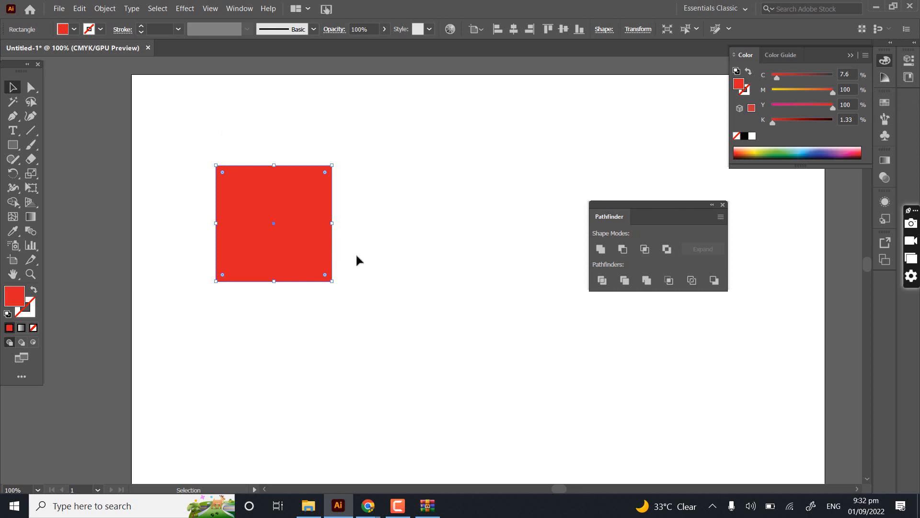
# - Duplicate the red square to make four overlapping squares arranged roughly as a cross
pyautogui.click(341, 236)
pyautogui.moveTo(269, 208); pyautogui.dragTo(329, 282)
pyautogui.moveTo(334, 193); pyautogui.dragTo(296, 299)
pyautogui.click(282, 389)
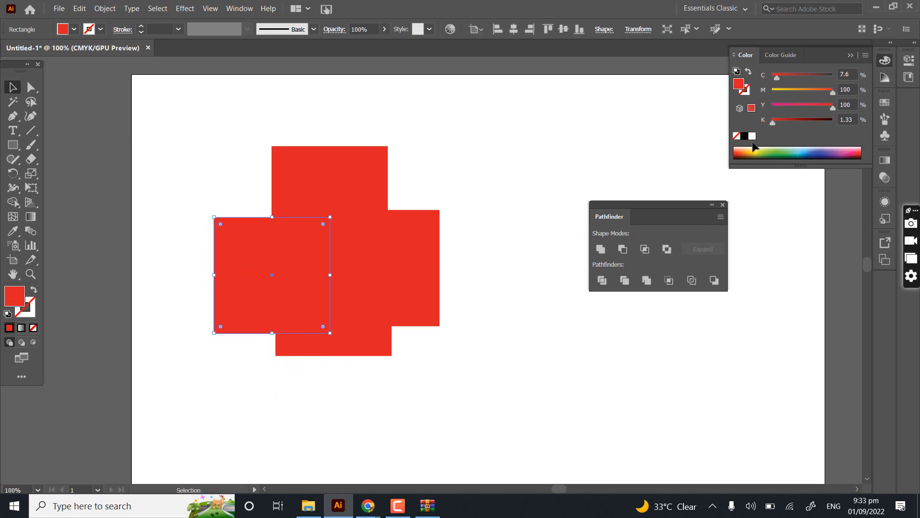
# - Recolour the left square light green, the lower square lavender and the right square darker green, leaving nothing selected
pyautogui.click(783, 153)
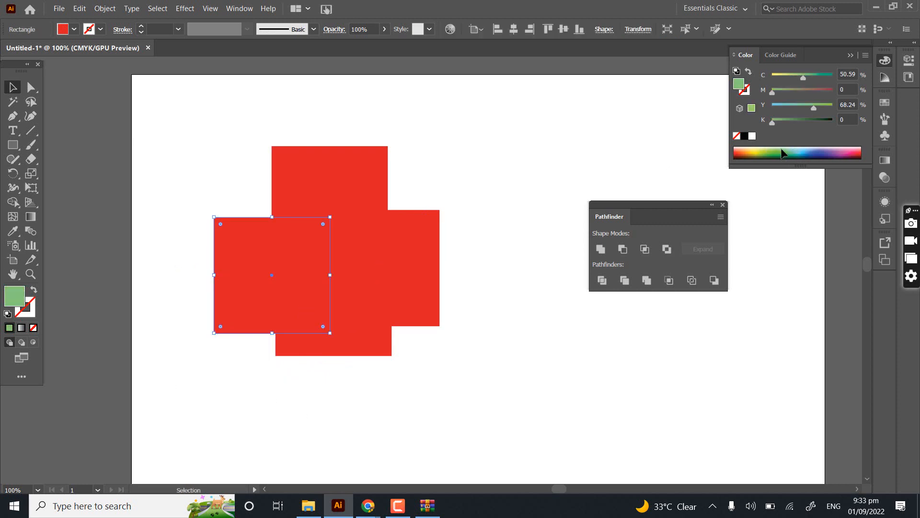
pyautogui.click(366, 339)
pyautogui.click(828, 147)
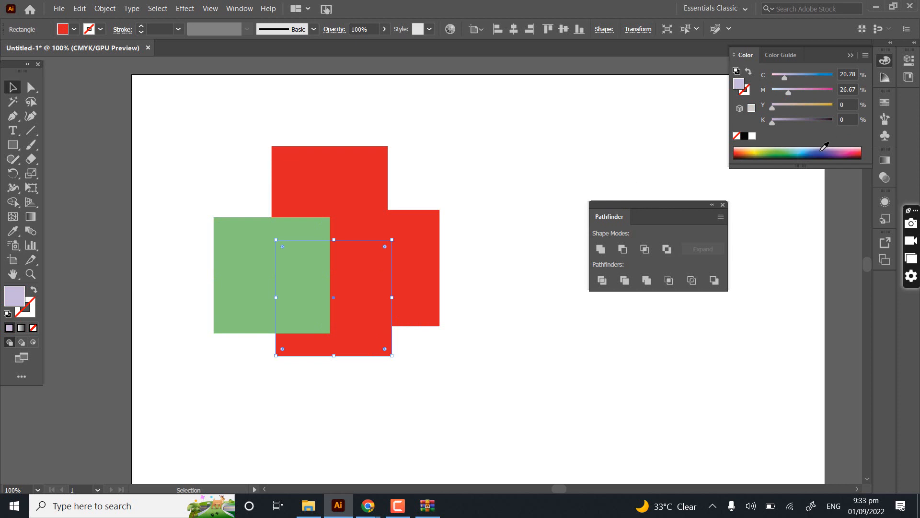
pyautogui.click(402, 272)
pyautogui.click(787, 150)
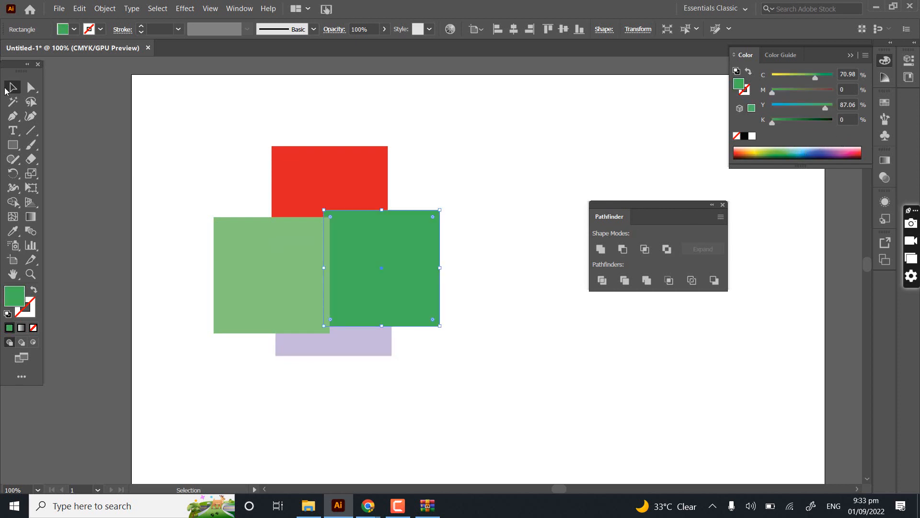
pyautogui.click(362, 133)
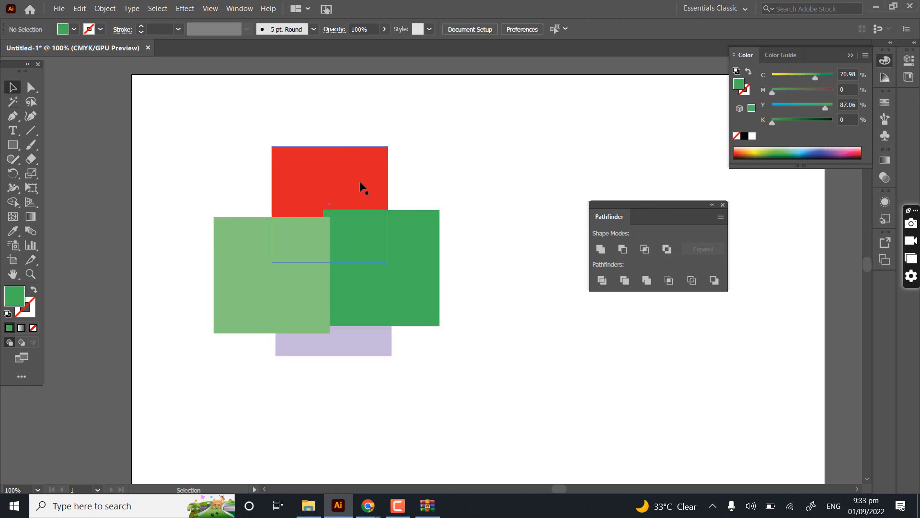
# - Try moving the red, dark green, light green and lavender squares away one at a time, undoing each move
pyautogui.scroll(2, 359, 180)
pyautogui.click(335, 188)
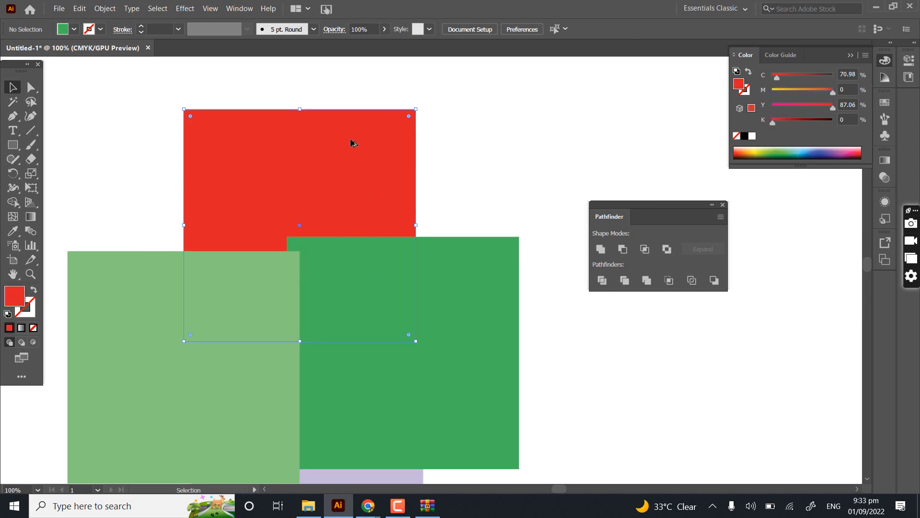
pyautogui.scroll(-1, 352, 144)
pyautogui.moveTo(353, 157); pyautogui.dragTo(501, 90)
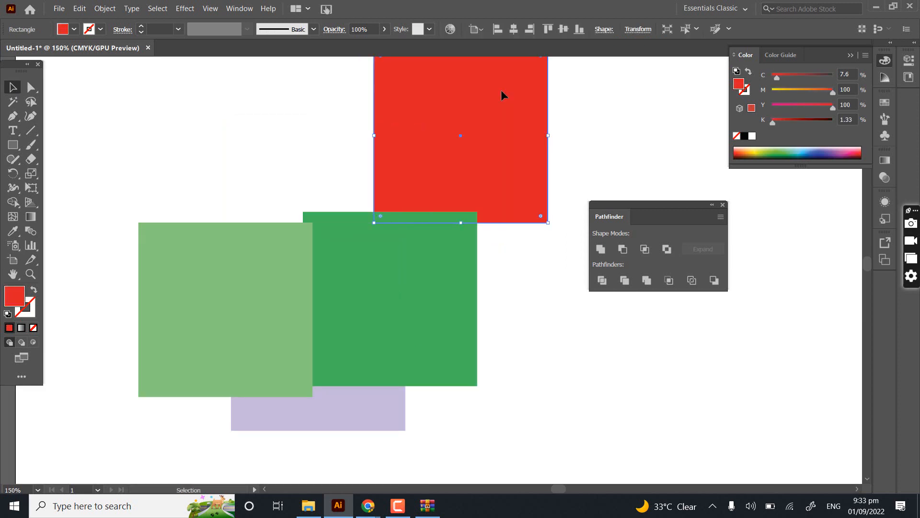
pyautogui.hotkey('ctrl', 'z')
pyautogui.moveTo(433, 246); pyautogui.dragTo(533, 262)
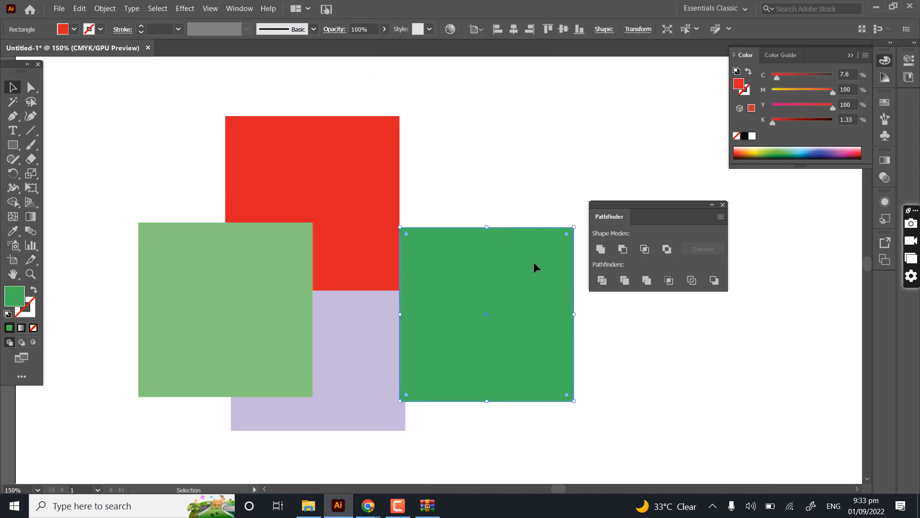
pyautogui.hotkey('ctrl', 'z')
pyautogui.moveTo(199, 318); pyautogui.dragTo(160, 315)
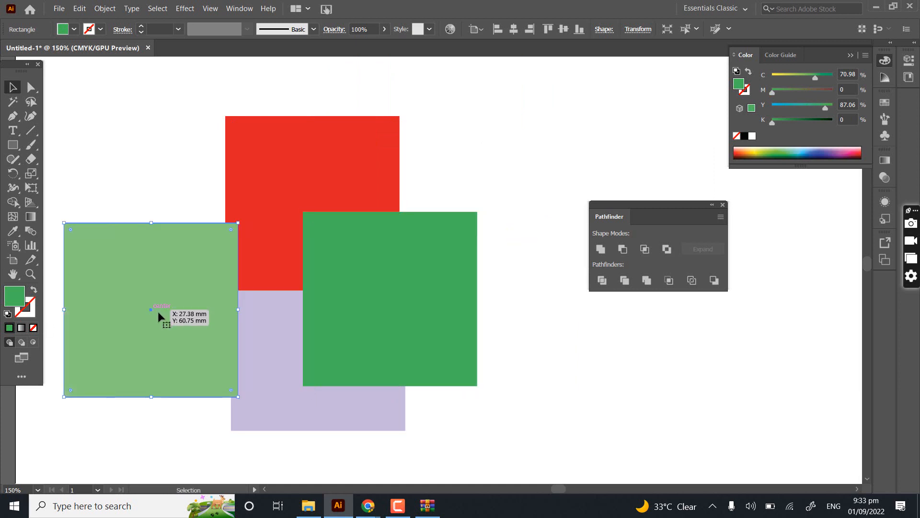
pyautogui.hotkey('ctrl', 'z')
pyautogui.moveTo(376, 392); pyautogui.dragTo(425, 431)
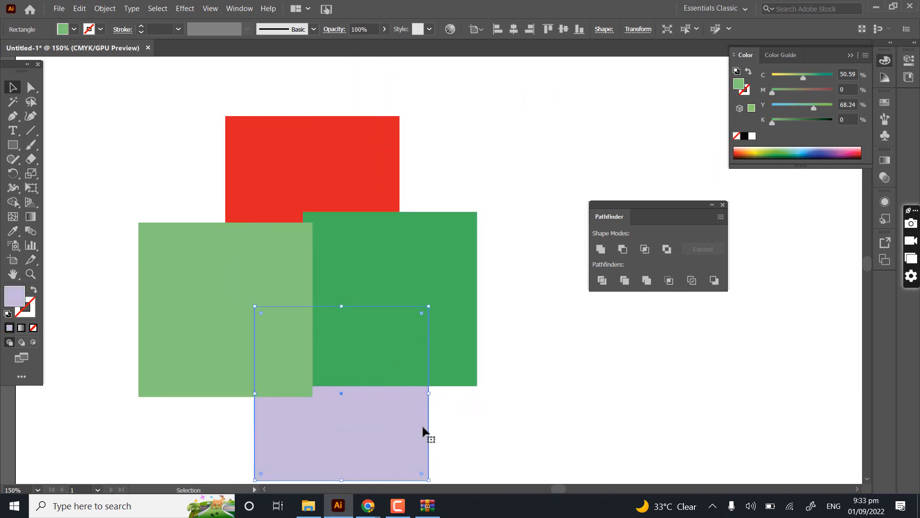
pyautogui.hotkey('ctrl', 'z')
# - Select all four coloured squares, try Divide on them, and undo the split
pyautogui.moveTo(513, 74); pyautogui.dragTo(237, 414)
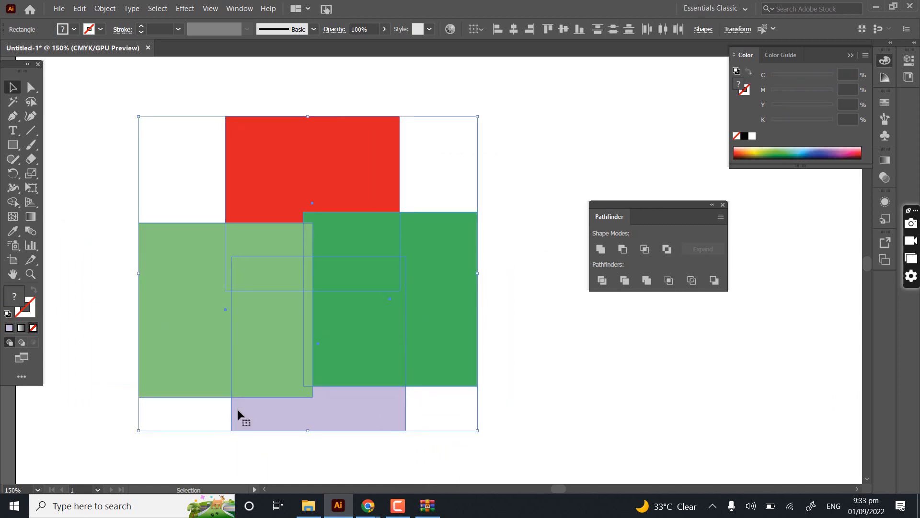
pyautogui.click(602, 285)
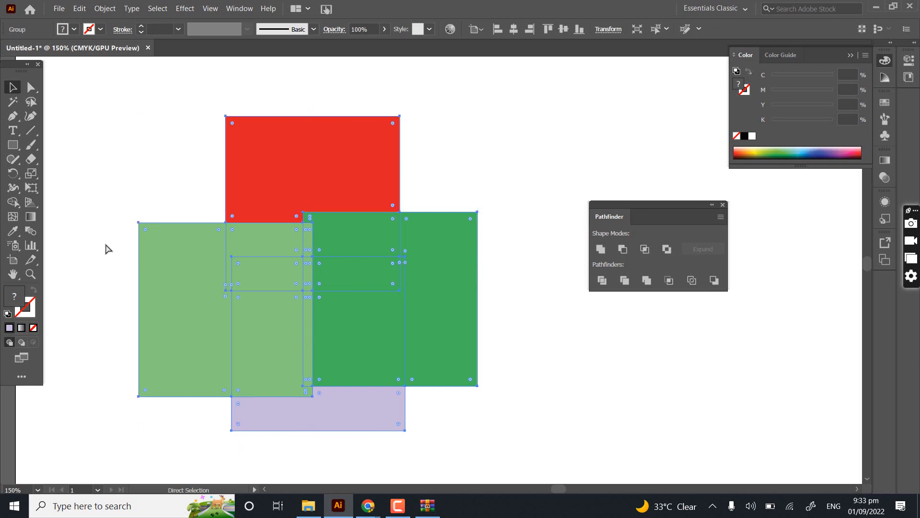
pyautogui.hotkey('shift', 'ctrl', 'g')
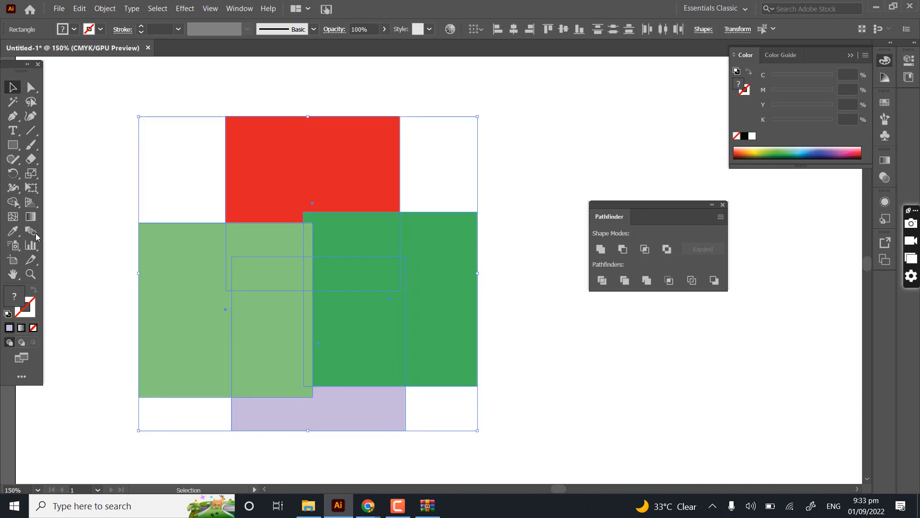
# - Try merging the four squares with the Shape Builder, and undo back to before the right square was recoloured green
pyautogui.hotkey('shift', 'm')
pyautogui.moveTo(288, 168)
pyautogui.mouseDown()
pyautogui.moveTo(231, 299)
pyautogui.moveTo(244, 343)
pyautogui.moveTo(337, 259)
pyautogui.moveTo(364, 404)
pyautogui.moveTo(314, 420)
pyautogui.moveTo(277, 277)
pyautogui.moveTo(329, 330)
pyautogui.moveTo(303, 289)
pyautogui.moveTo(314, 224)
pyautogui.moveTo(242, 236)
pyautogui.moveTo(197, 230)
pyautogui.mouseUp()
pyautogui.moveTo(318, 246); pyautogui.dragTo(443, 279)
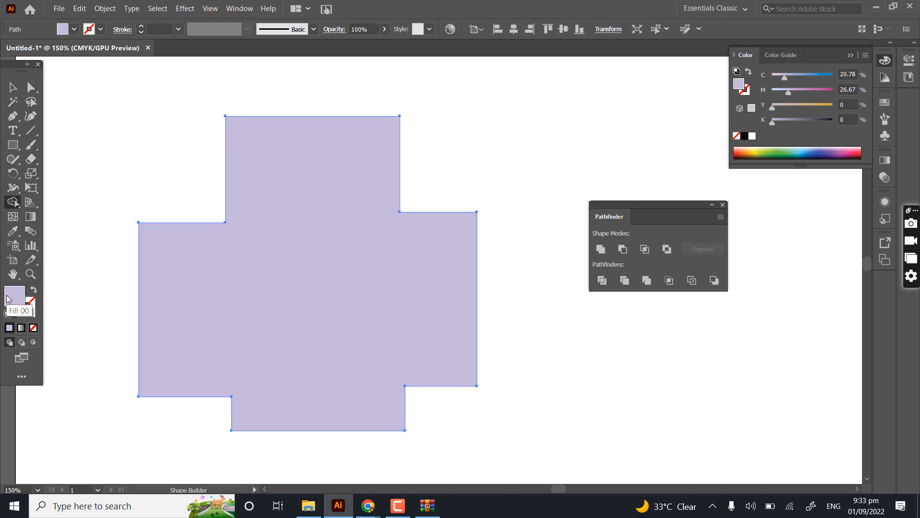
pyautogui.hotkey('ctrl', 'z')
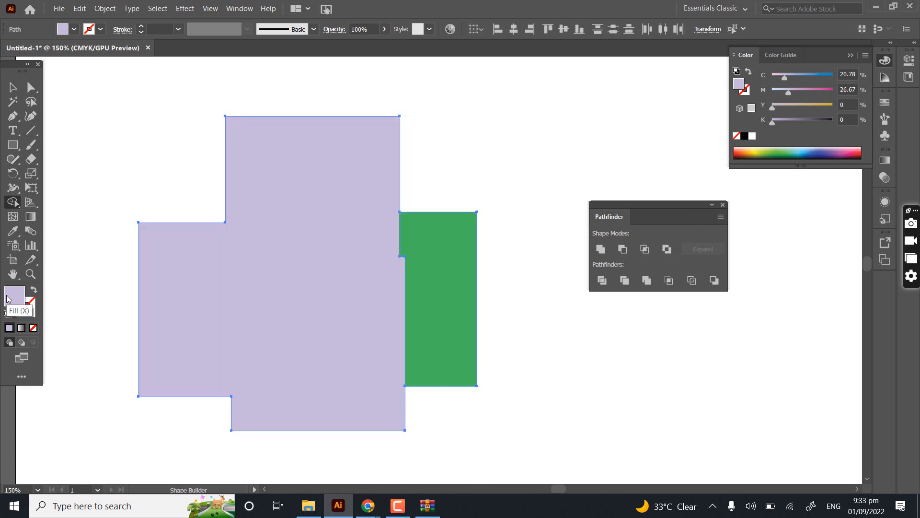
pyautogui.hotkey('ctrl', 'z')
pyautogui.click(13, 87)
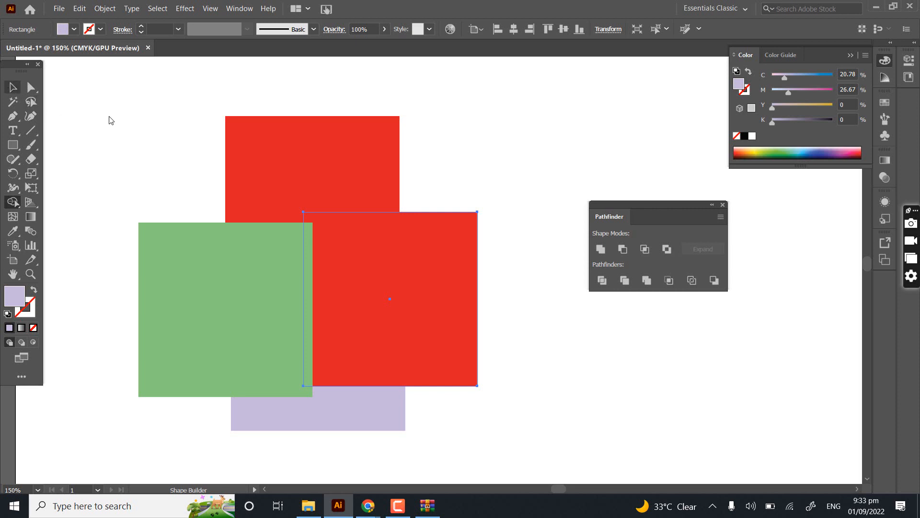
# - Select all four overlapping squares, split them with Pathfinder Divide, shift the group up and to the right, and ungroup it
pyautogui.moveTo(153, 135); pyautogui.dragTo(384, 434)
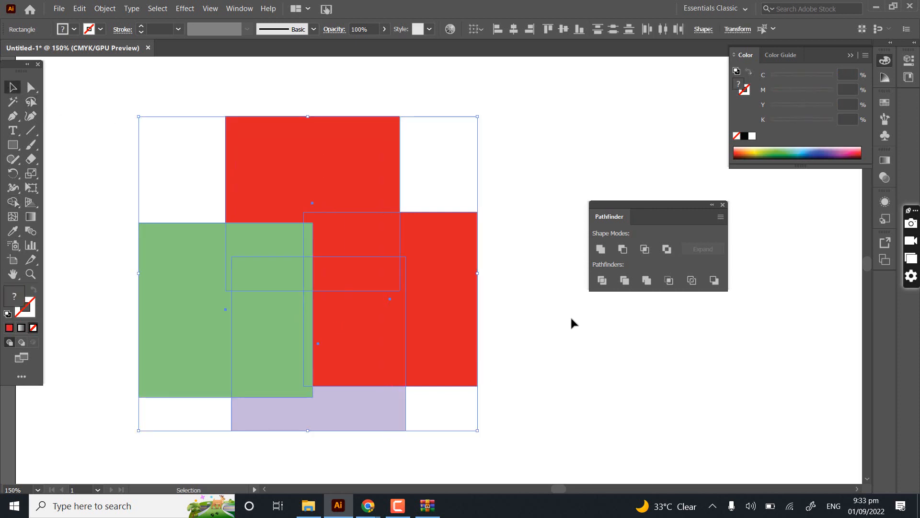
pyautogui.click(600, 281)
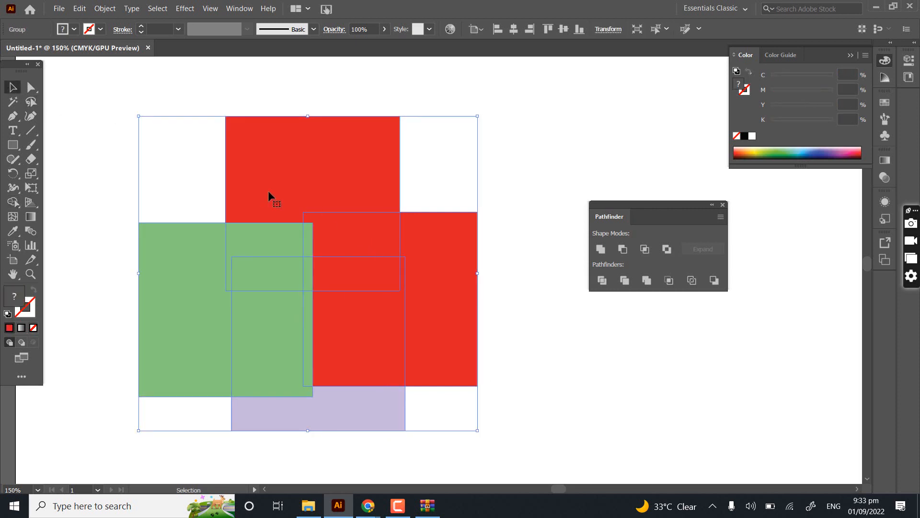
pyautogui.click(425, 242)
pyautogui.moveTo(324, 169); pyautogui.dragTo(379, 135)
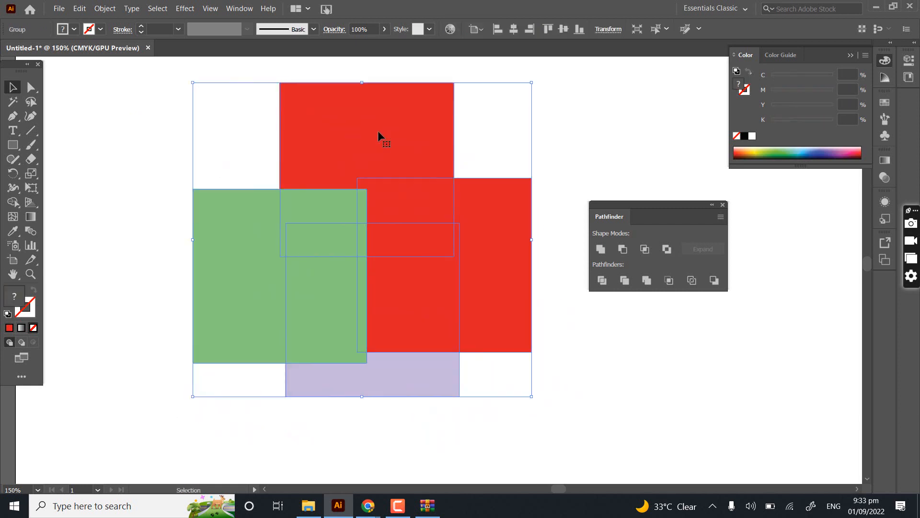
pyautogui.rightClick(379, 132)
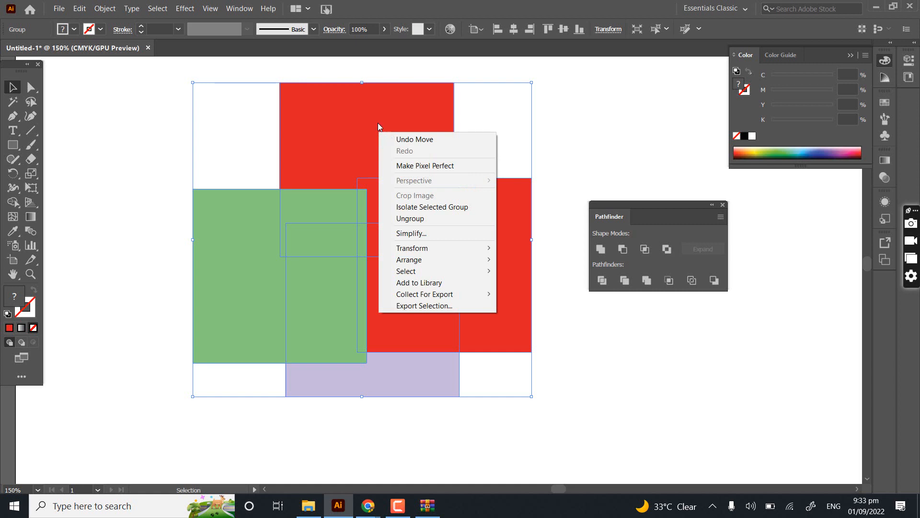
pyautogui.click(418, 221)
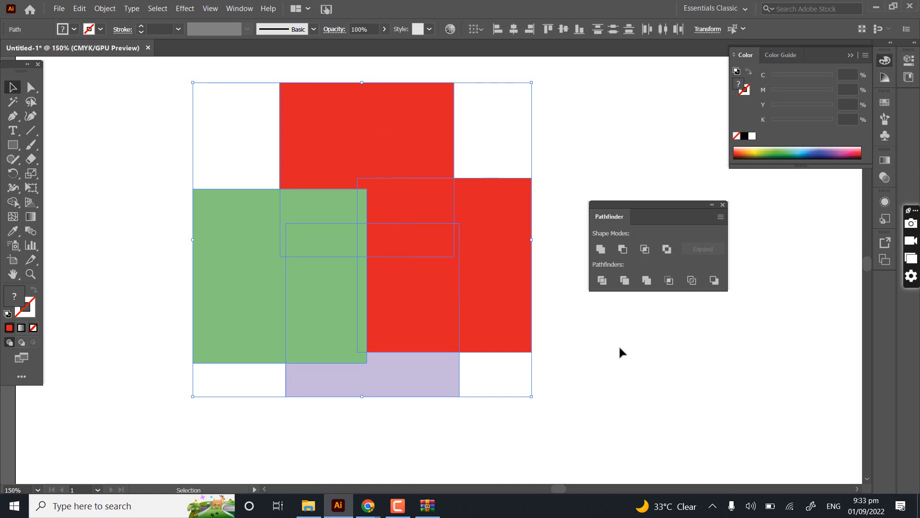
# - Pull the red pieces and the outer green pieces of the divided squares apart, away from the overlap
pyautogui.press('space')
pyautogui.moveTo(578, 336); pyautogui.dragTo(511, 334)
pyautogui.scroll(-2, 518, 319)
pyautogui.press('space')
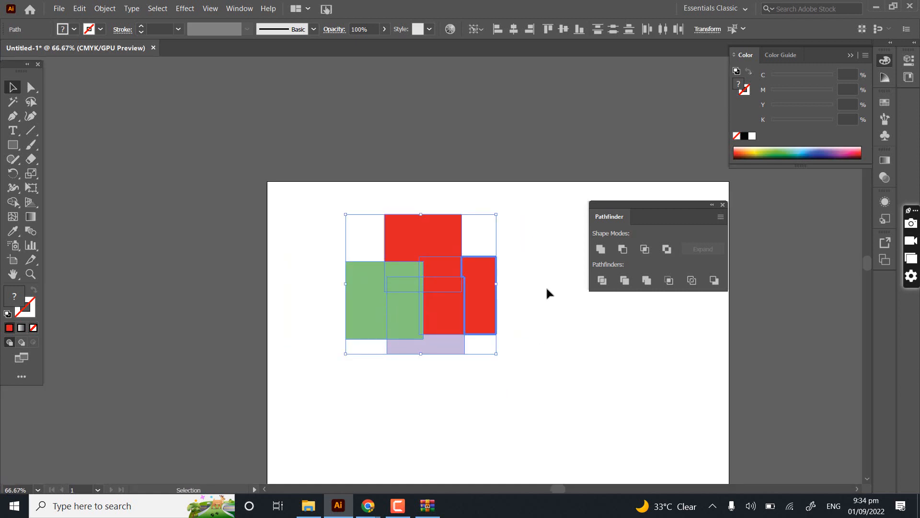
pyautogui.press('space')
pyautogui.moveTo(544, 287); pyautogui.dragTo(438, 318)
pyautogui.click(399, 317)
pyautogui.moveTo(379, 329); pyautogui.dragTo(474, 290)
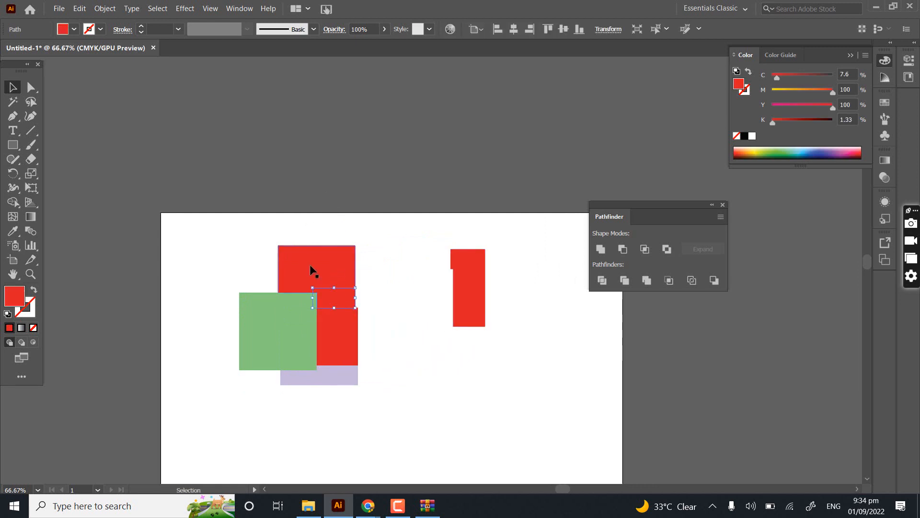
pyautogui.moveTo(310, 263); pyautogui.dragTo(259, 207)
pyautogui.moveTo(278, 304); pyautogui.dragTo(188, 316)
pyautogui.moveTo(251, 341); pyautogui.dragTo(168, 426)
pyautogui.moveTo(350, 338); pyautogui.dragTo(385, 211)
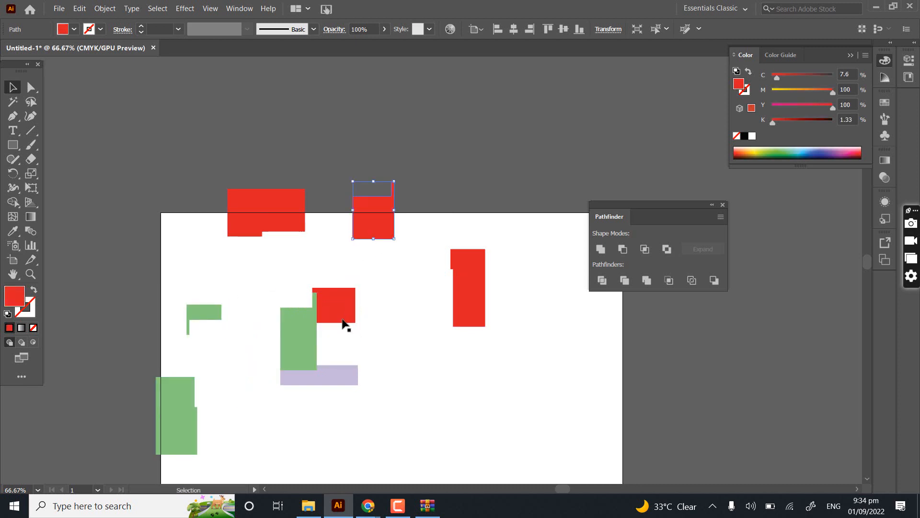
pyautogui.moveTo(342, 304); pyautogui.dragTo(441, 346)
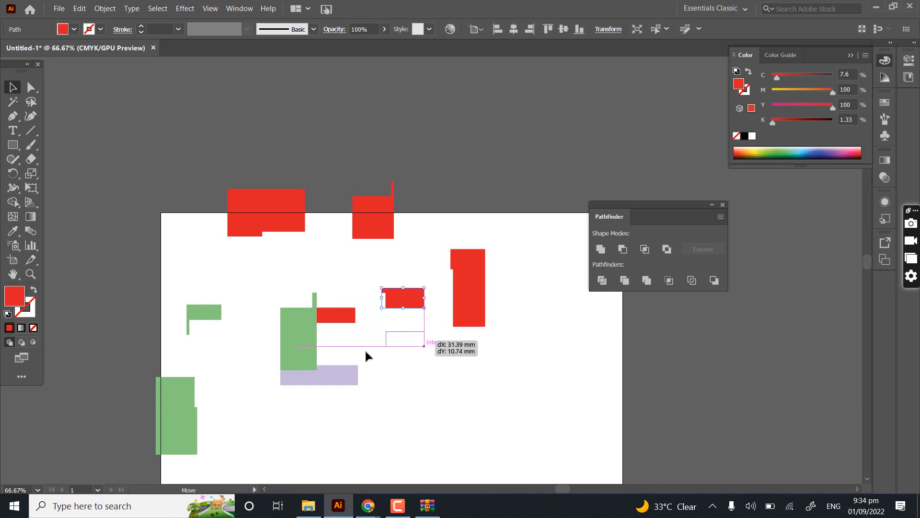
# - Separate the remaining inner green pieces and the lavender piece of the divided squares from one another
pyautogui.moveTo(290, 332); pyautogui.dragTo(222, 304)
pyautogui.click(283, 336)
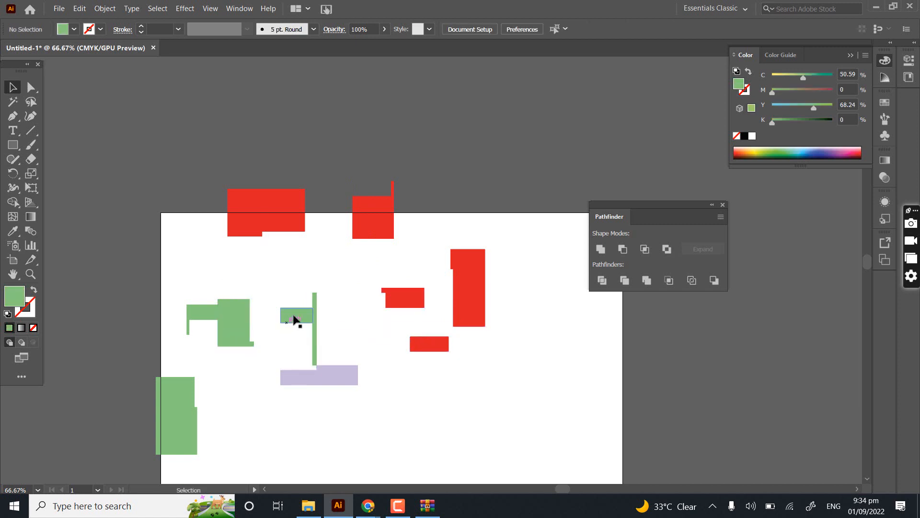
pyautogui.click(301, 315)
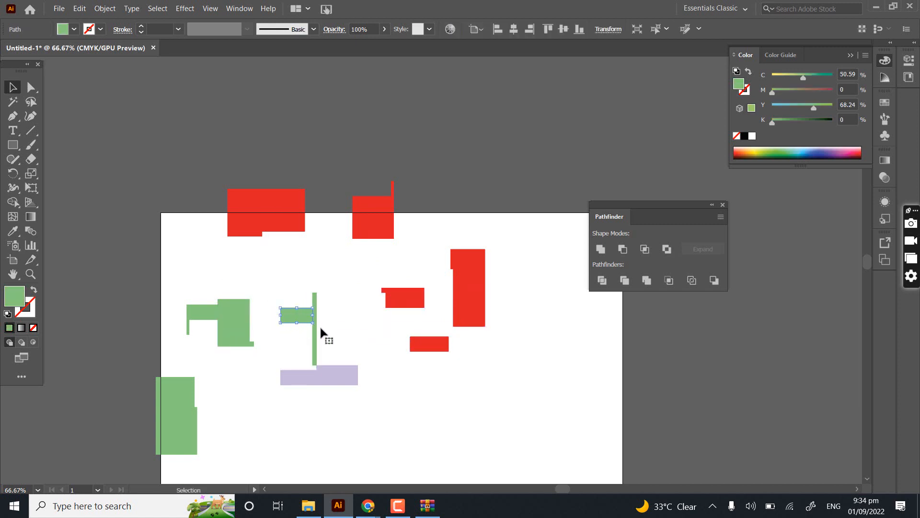
pyautogui.moveTo(314, 336); pyautogui.dragTo(338, 292)
pyautogui.moveTo(294, 320); pyautogui.dragTo(267, 297)
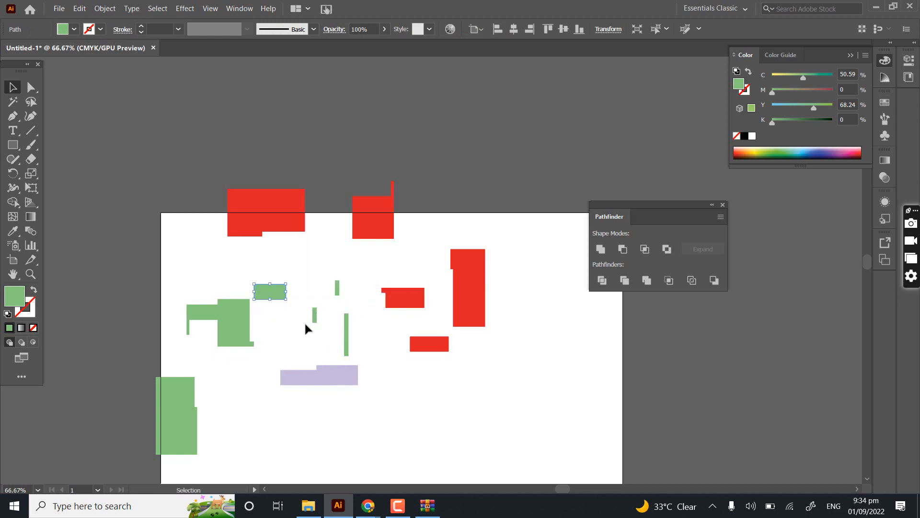
pyautogui.moveTo(316, 318); pyautogui.dragTo(301, 372)
pyautogui.moveTo(342, 378); pyautogui.dragTo(344, 404)
# - Undo the moves of all the pieces, the ungrouping and the group's shift, returning to the divided group
pyautogui.hotkey('ctrl', 'z')
pyautogui.hotkey('ctrl', 'z')
pyautogui.hotkey('ctrl', 'z')
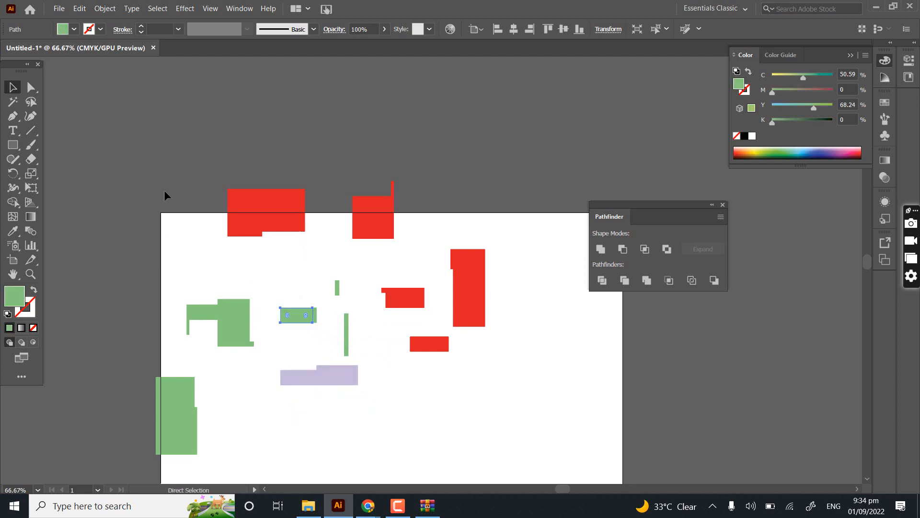
pyautogui.hotkey('ctrl', 'z')
pyautogui.hotkey('ctrl', 'z')
pyautogui.hotkey('ctrl', 'z')
pyautogui.hotkey('ctrl', 'z')
pyautogui.hotkey('ctrl', 'z')
pyautogui.hotkey('ctrl', 'z')
pyautogui.hotkey('ctrl', 'z')
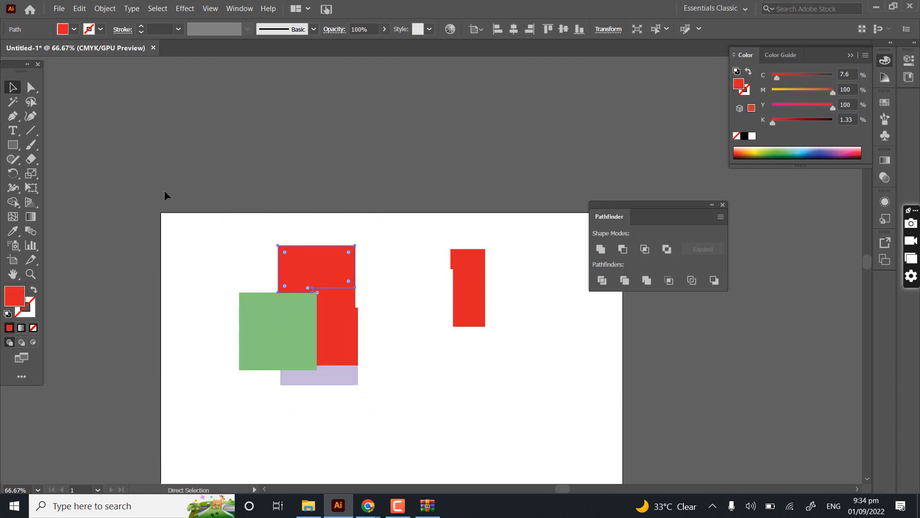
pyautogui.hotkey('ctrl', 'z')
pyautogui.hotkey('ctrl', 'z')
pyautogui.hotkey('ctrl', 'z')
pyautogui.hotkey('ctrl', 'z')
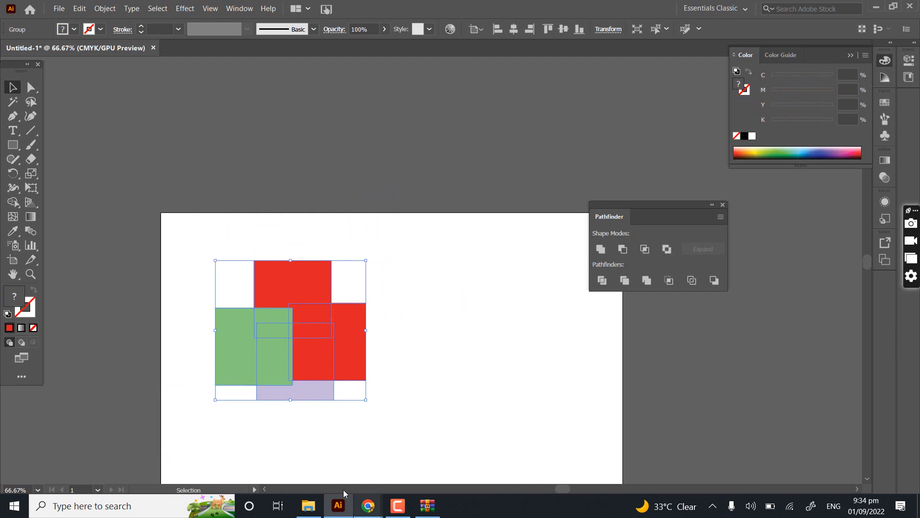
# - Switch to the Google Meet call in Chrome to check the in-call messages, and return to Illustrator
pyautogui.moveTo(369, 506)
pyautogui.click(338, 470)
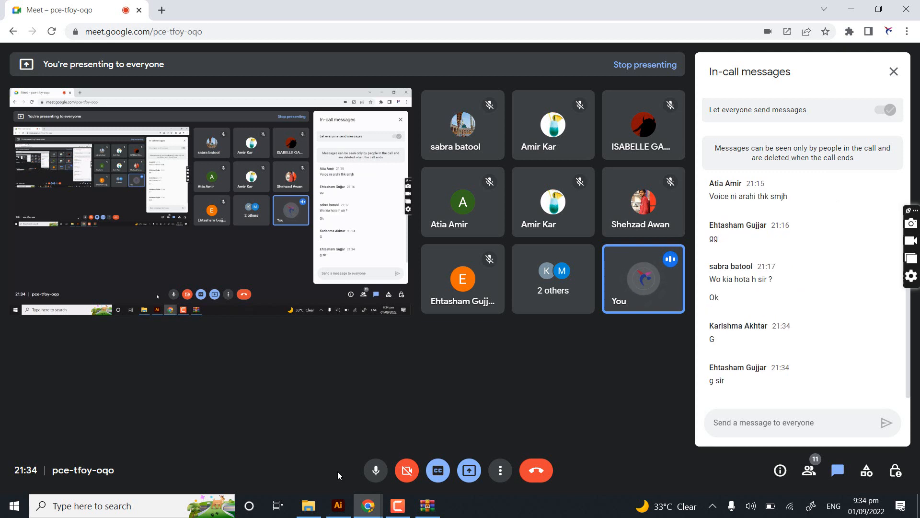
pyautogui.click(339, 506)
# - Try moving the divided group of squares, undo the moves, and leave nothing selected
pyautogui.click(387, 241)
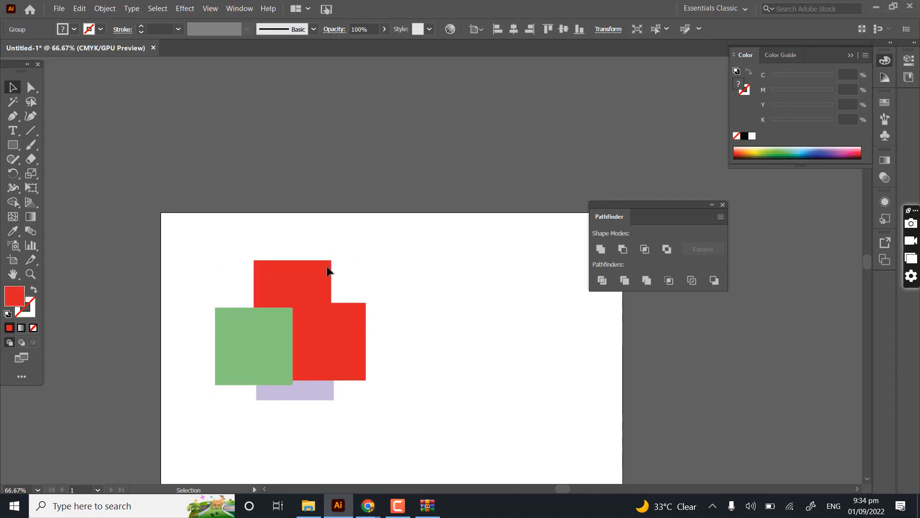
pyautogui.moveTo(328, 270); pyautogui.dragTo(343, 244)
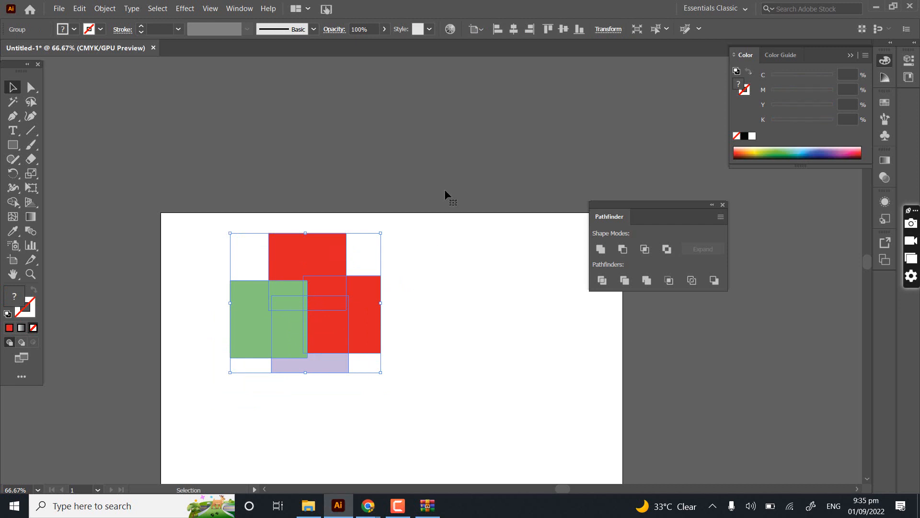
pyautogui.hotkey('ctrl', 'z')
pyautogui.click(393, 323)
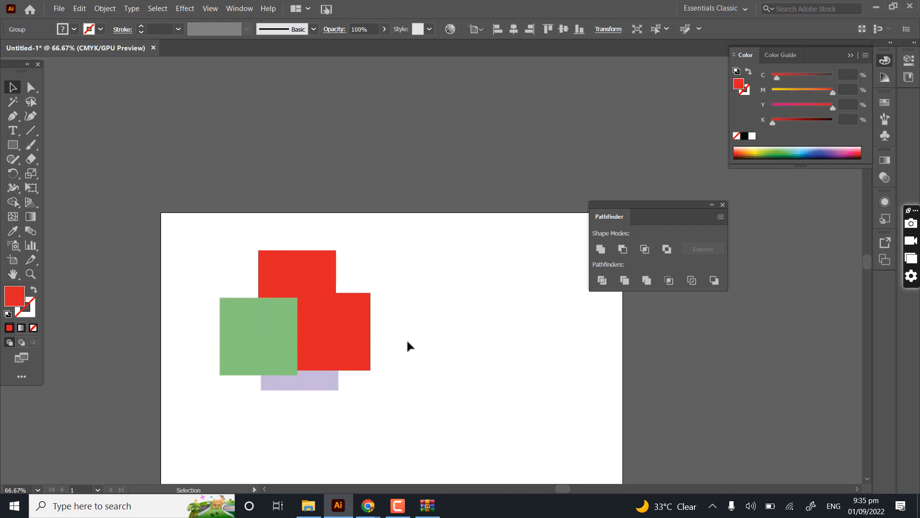
pyautogui.moveTo(355, 333); pyautogui.dragTo(420, 346)
pyautogui.hotkey('ctrl', 'z')
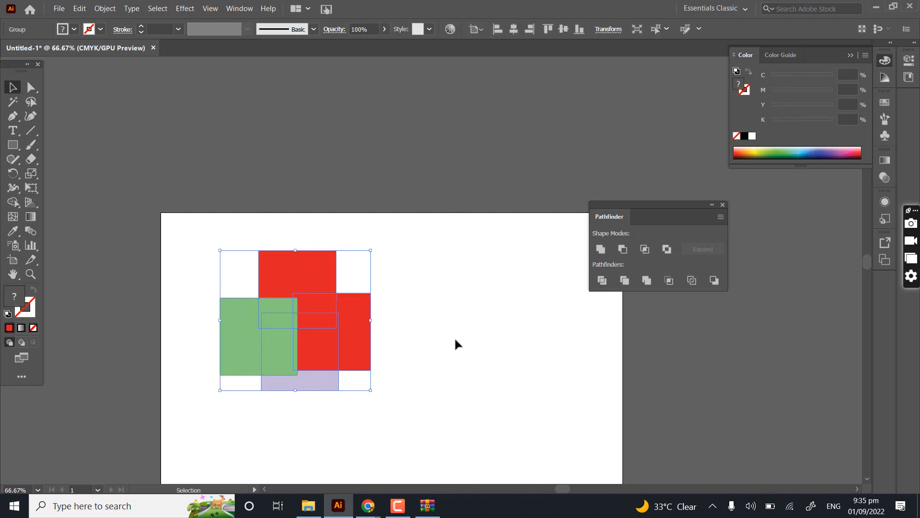
pyautogui.click(456, 340)
# - Select the whole divided group of coloured squares and delete it from the artboard
pyautogui.moveTo(402, 169); pyautogui.dragTo(232, 423)
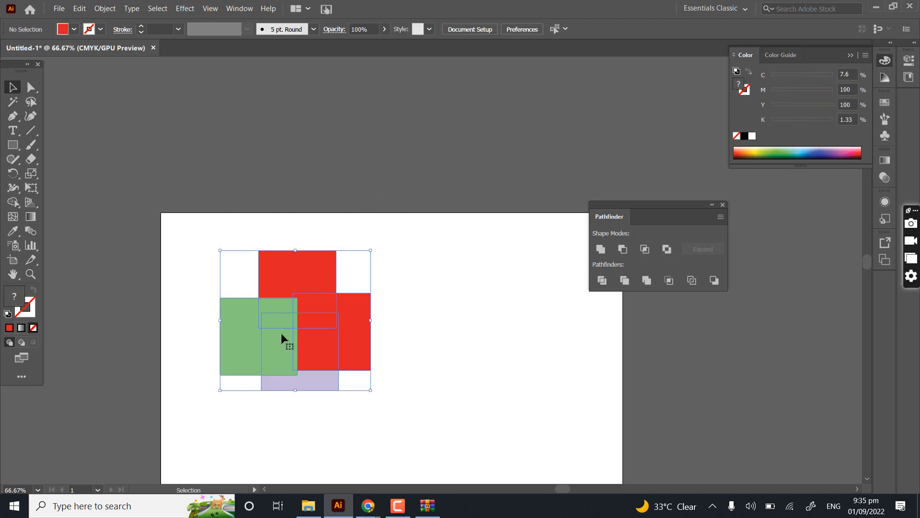
pyautogui.scroll(2, 280, 324)
pyautogui.moveTo(327, 300); pyautogui.dragTo(198, 155)
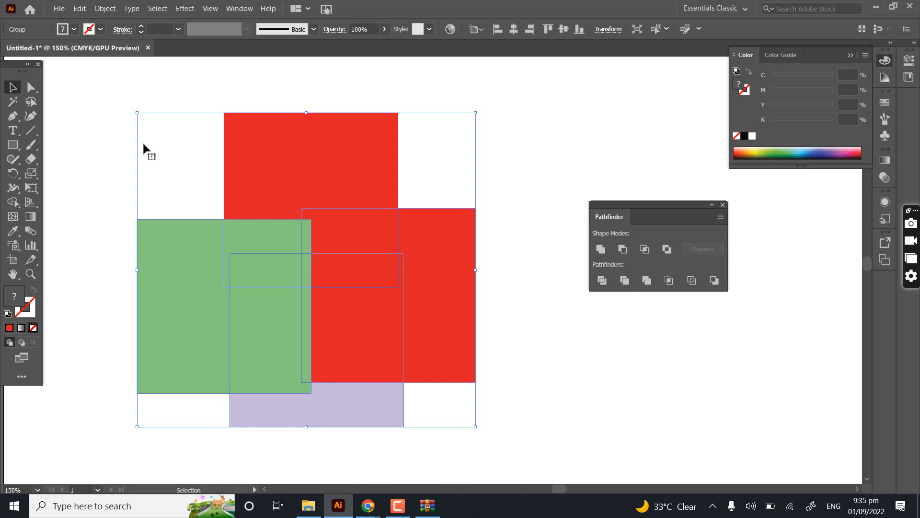
pyautogui.moveTo(125, 133); pyautogui.dragTo(426, 411)
pyautogui.press('Delete')
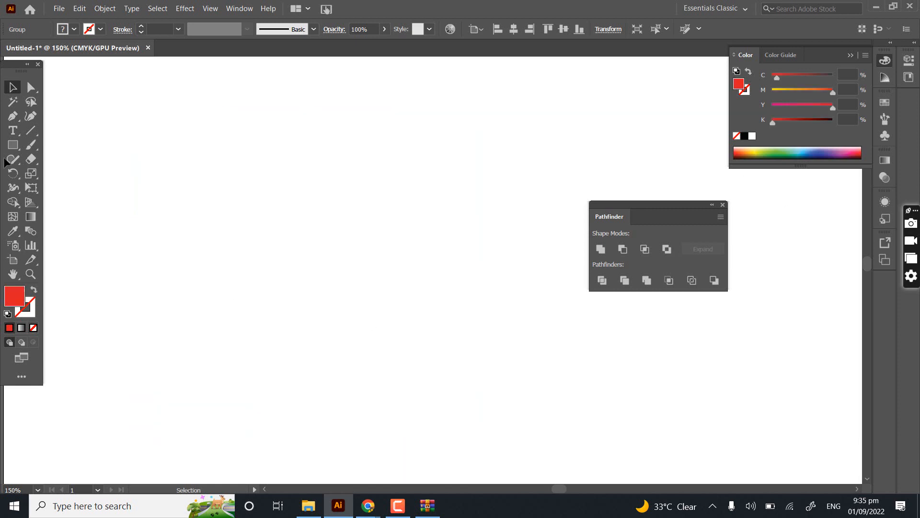
# - Draw three overlapping red rectangles on the empty artboard, the second about 19 by 22 mm
pyautogui.click(13, 145)
pyautogui.moveTo(142, 163); pyautogui.dragTo(239, 264)
pyautogui.moveTo(210, 137); pyautogui.dragTo(306, 244)
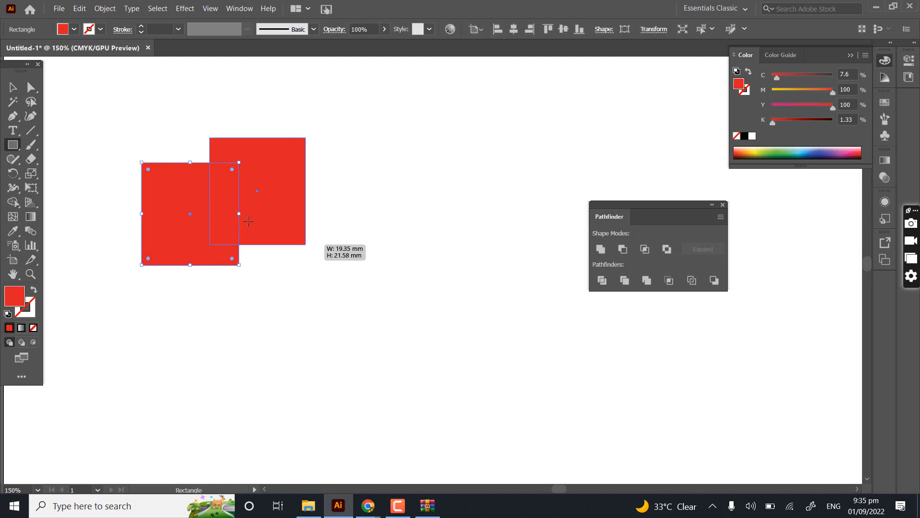
pyautogui.moveTo(186, 116); pyautogui.dragTo(279, 204)
pyautogui.press('v')
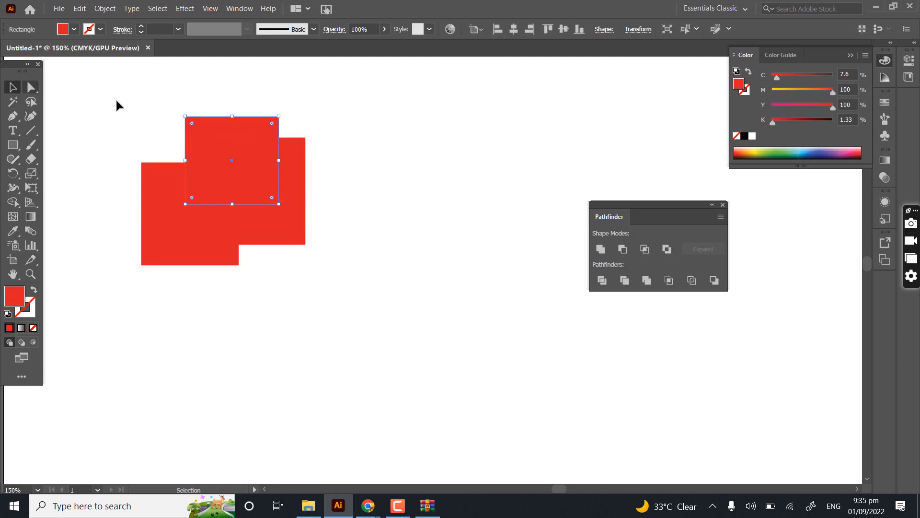
# - Try Pathfinder Trim on the three red rectangles, undo back past the third rectangle, and redo that rectangle
pyautogui.moveTo(127, 85); pyautogui.dragTo(310, 357)
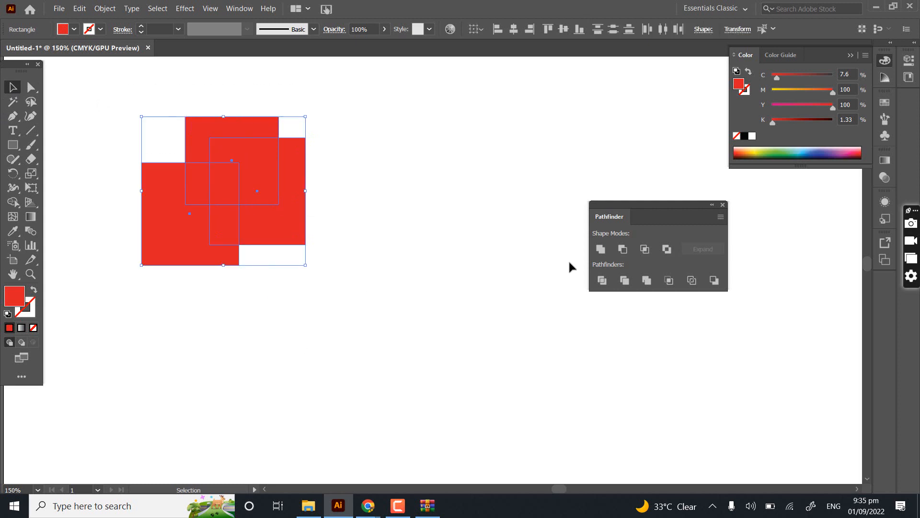
pyautogui.click(625, 280)
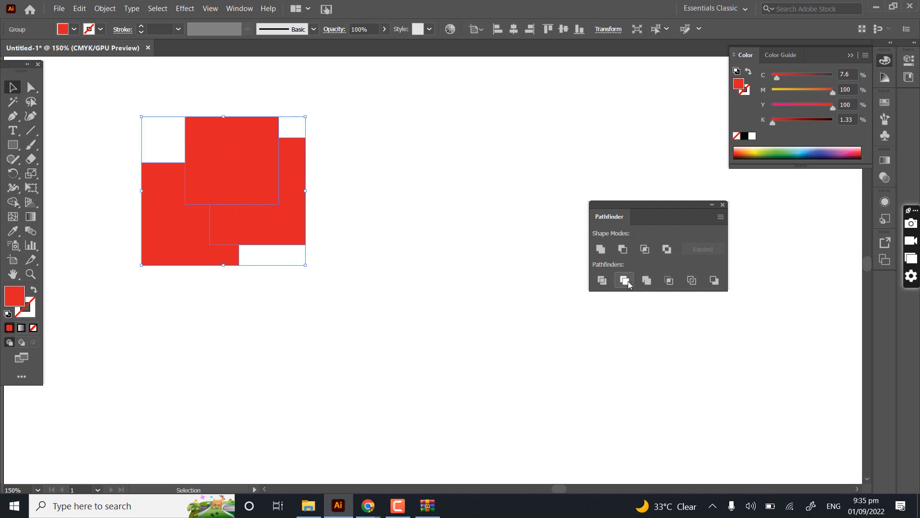
pyautogui.click(242, 274)
pyautogui.click(229, 142)
pyautogui.press('a')
pyautogui.moveTo(347, 105); pyautogui.dragTo(144, 354)
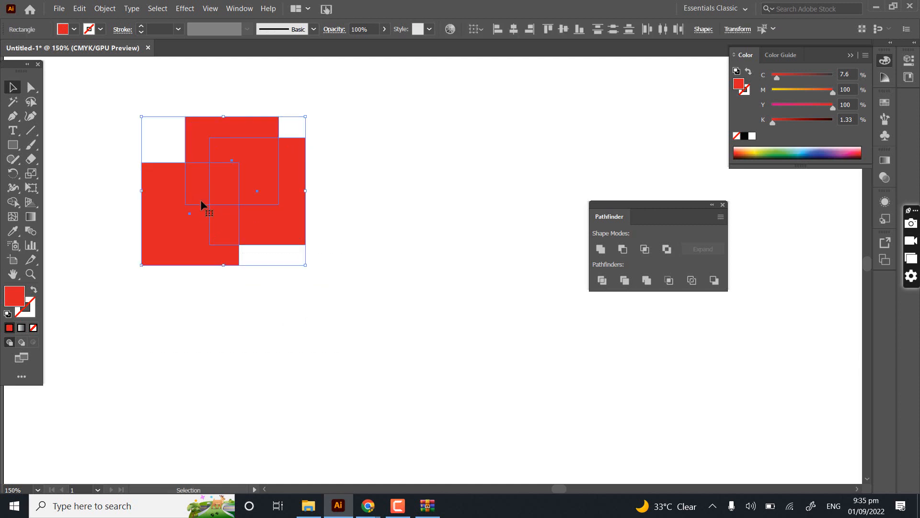
pyautogui.hotkey('ctrl', 'z')
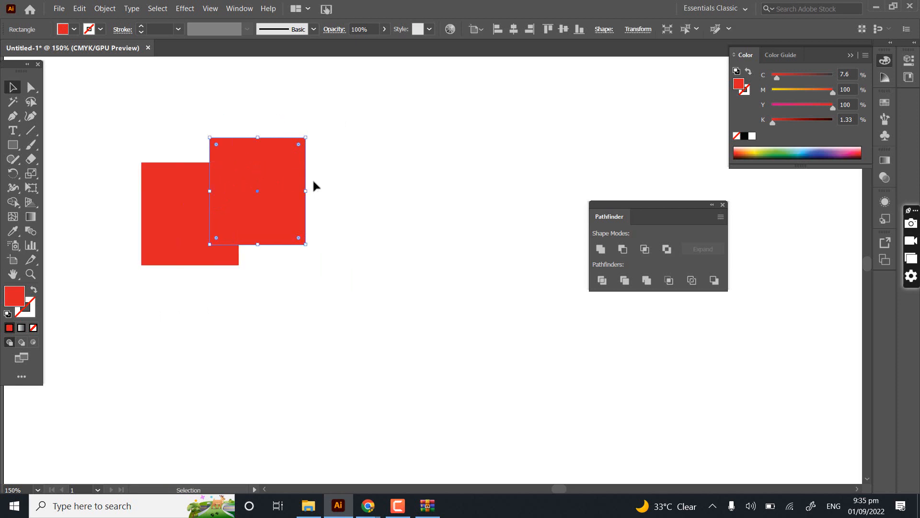
pyautogui.hotkey('ctrl', 'shift', 'z')
# - Select the three red rectangles, apply Pathfinder Trim to them, and ungroup the result
pyautogui.moveTo(328, 97); pyautogui.dragTo(185, 309)
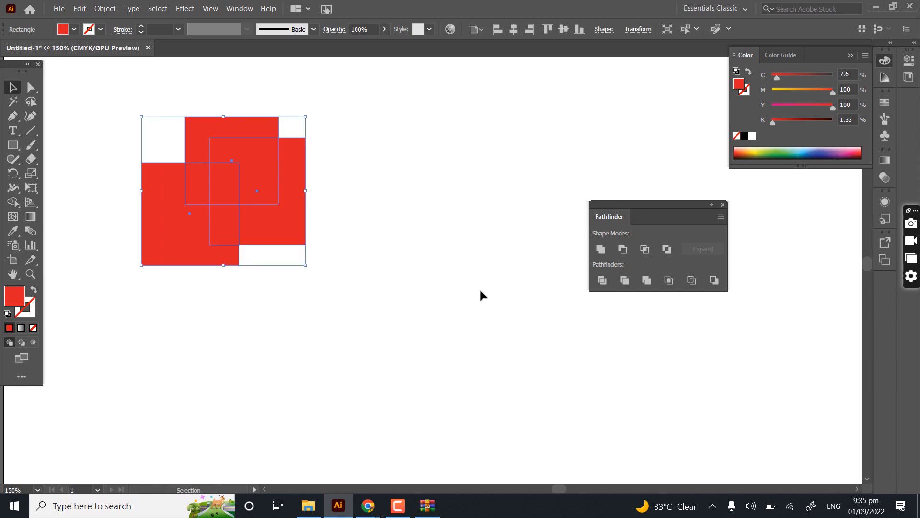
pyautogui.click(623, 281)
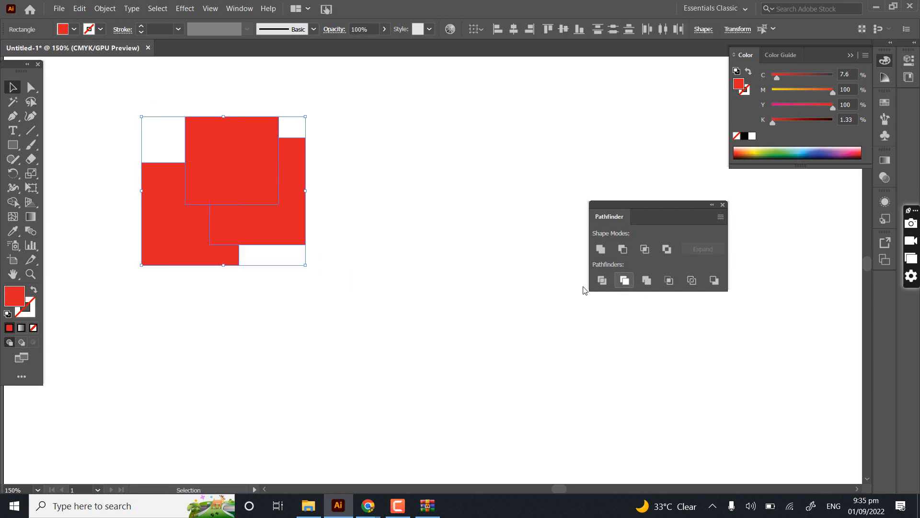
pyautogui.click(342, 223)
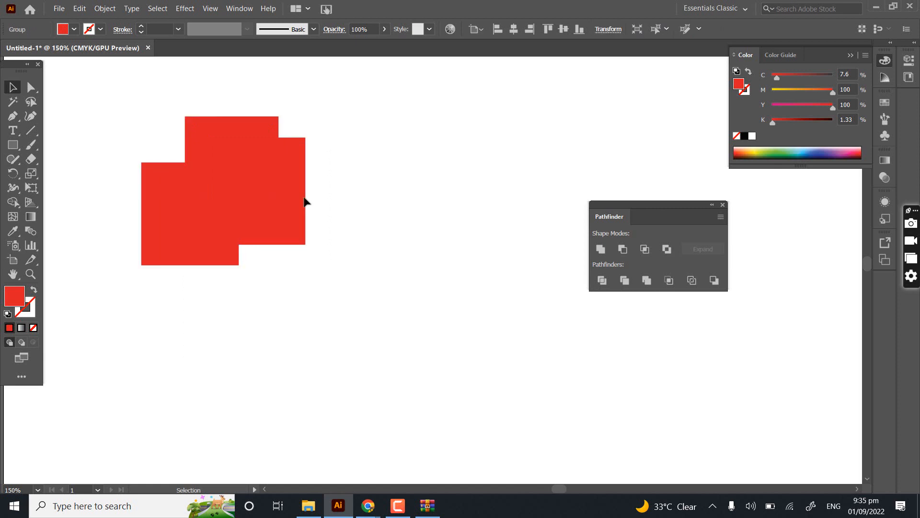
pyautogui.click(239, 158)
pyautogui.rightClick(239, 158)
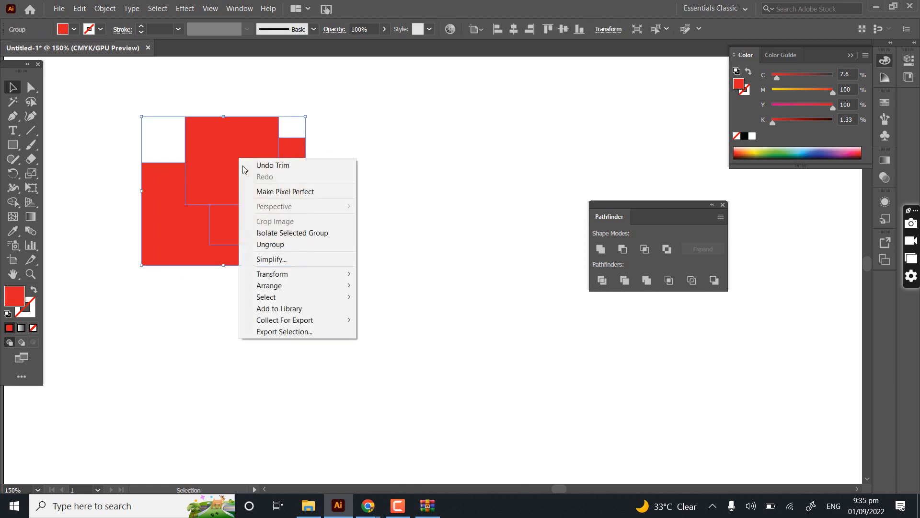
pyautogui.click(269, 245)
# - Move the front red rectangle out of the trimmed shapes, up and to their right
pyautogui.click(317, 225)
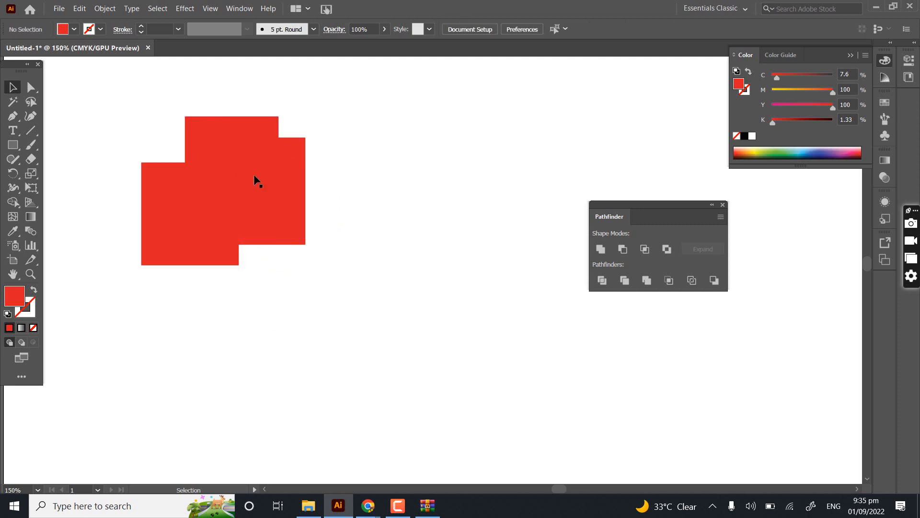
pyautogui.moveTo(251, 161); pyautogui.dragTo(434, 135)
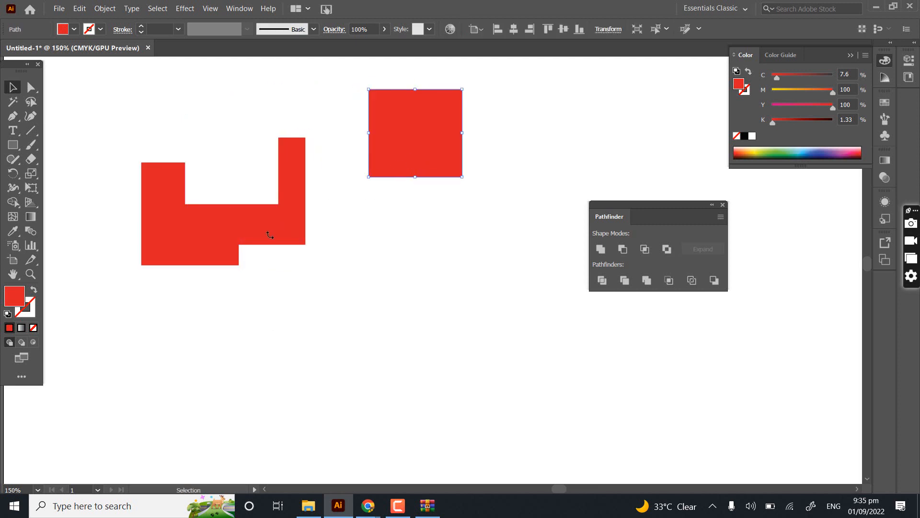
# - Try moving the two remaining trimmed red pieces apart, and undo back to the grouped Trim result
pyautogui.click(294, 232)
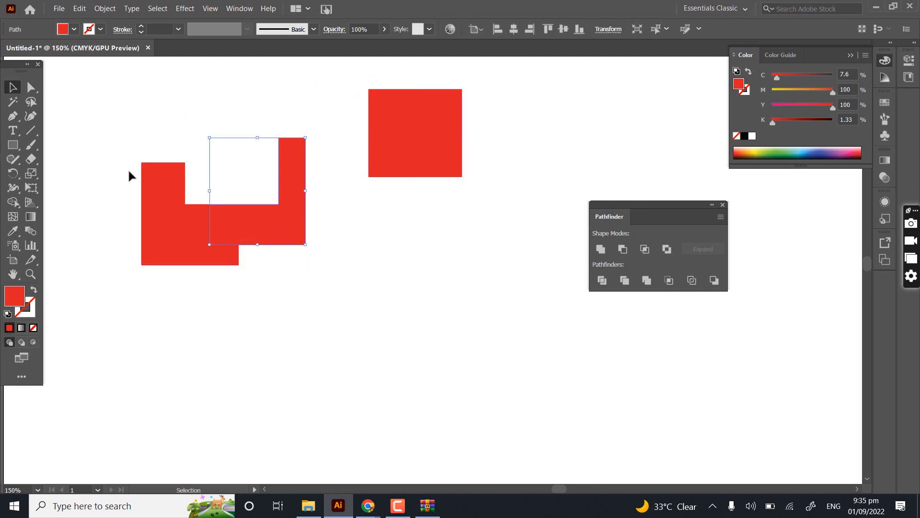
pyautogui.moveTo(174, 216); pyautogui.dragTo(125, 316)
pyautogui.moveTo(258, 222); pyautogui.dragTo(312, 271)
pyautogui.hotkey('ctrl', 'z')
pyautogui.hotkey('ctrl', 'z')
pyautogui.hotkey('ctrl', 'z')
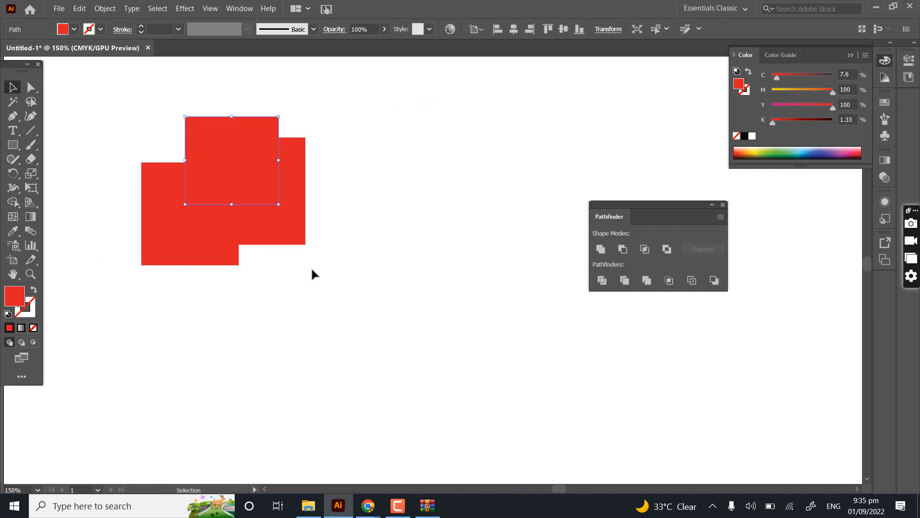
pyautogui.hotkey('ctrl', 'z')
pyautogui.click(359, 241)
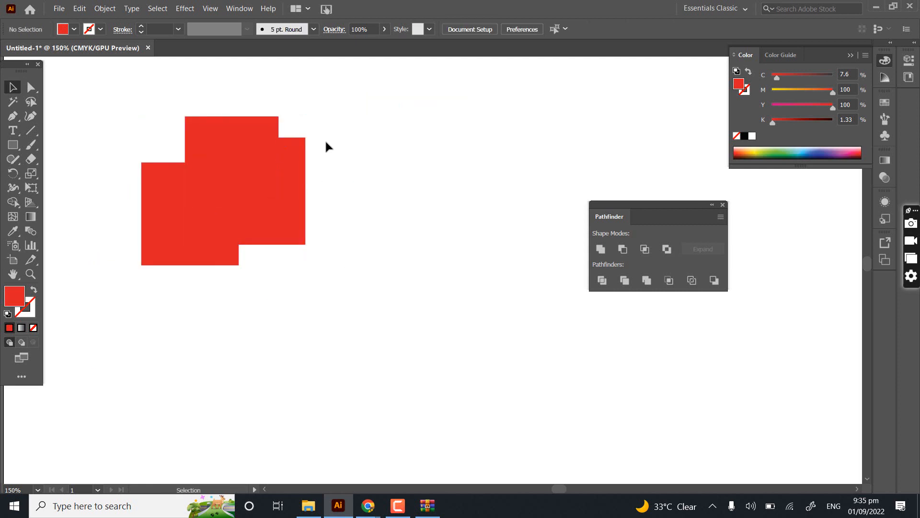
# - Enter and leave isolation mode on the trimmed group, try moving the group up and left, and undo back past the Trim
pyautogui.doubleClick(187, 154)
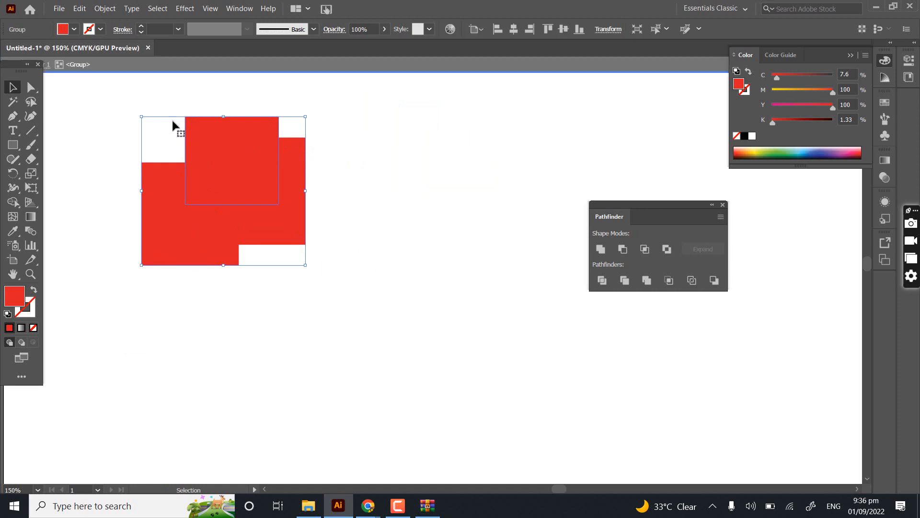
pyautogui.click(201, 64)
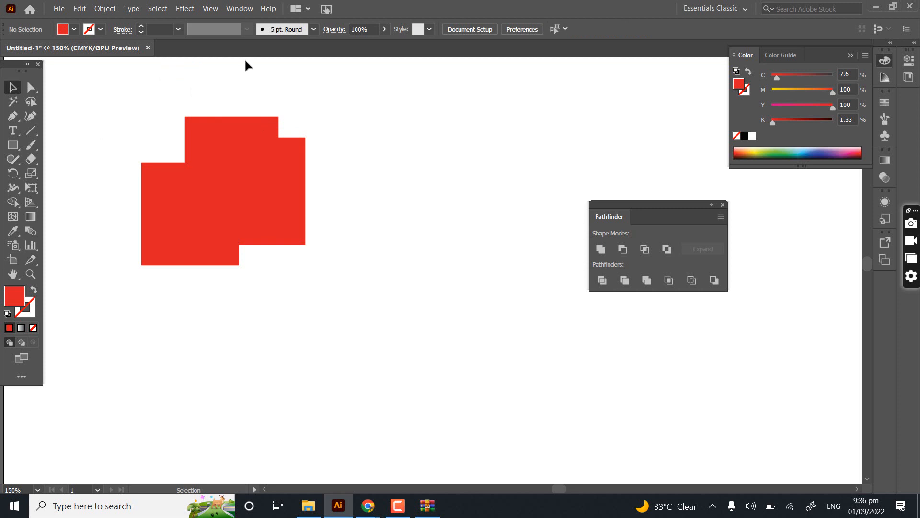
pyautogui.moveTo(234, 139); pyautogui.dragTo(170, 116)
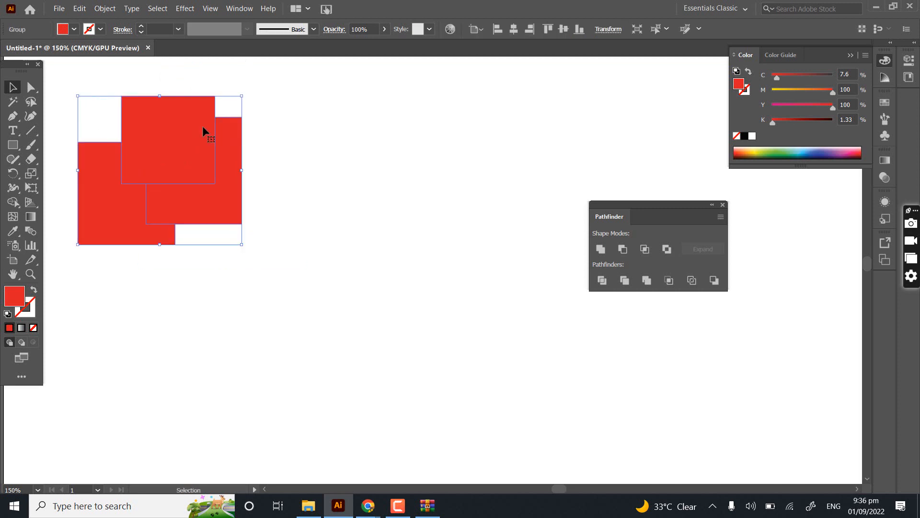
pyautogui.hotkey('ctrl', 'z')
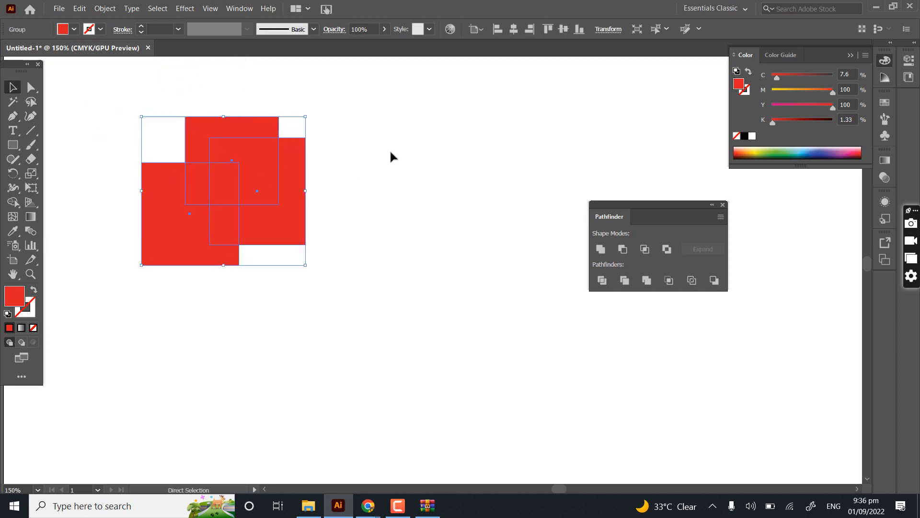
pyautogui.click(389, 152)
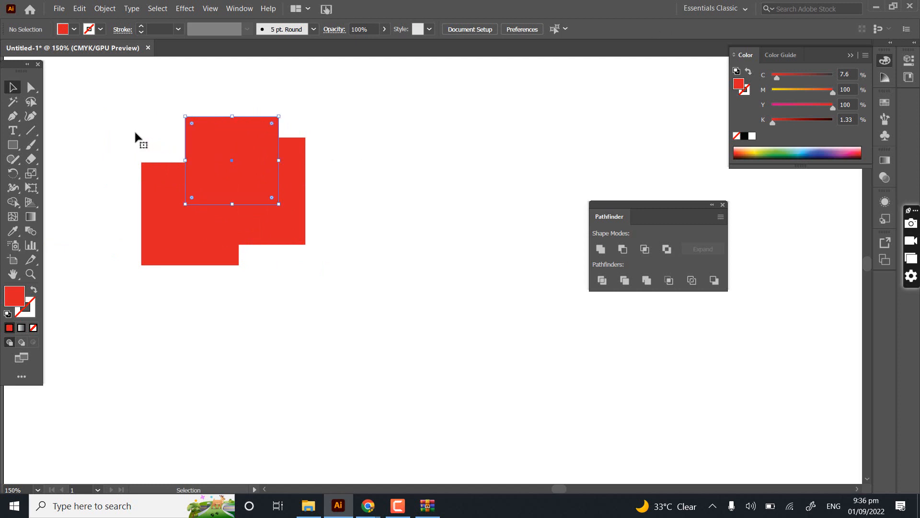
# - Reselect all three overlapping red rectangles and apply Pathfinder Trim to them again
pyautogui.moveTo(102, 120); pyautogui.dragTo(194, 206)
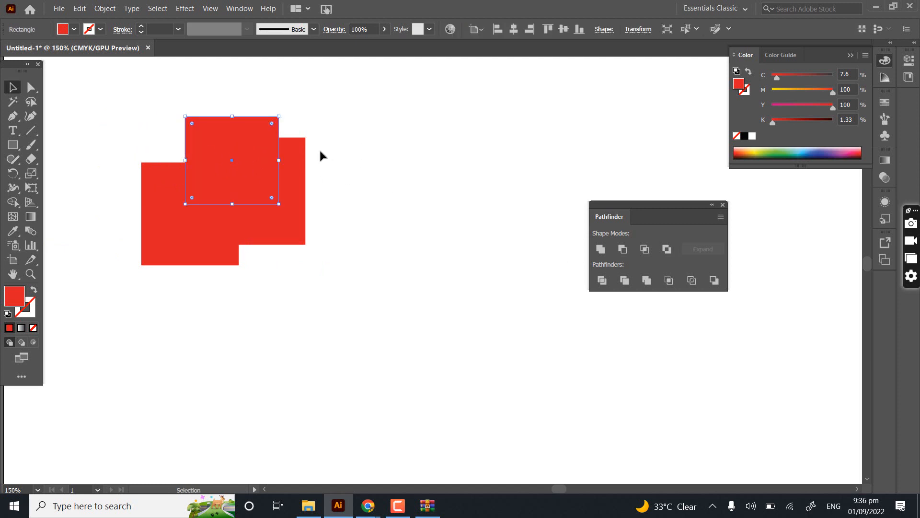
pyautogui.moveTo(366, 104); pyautogui.dragTo(162, 337)
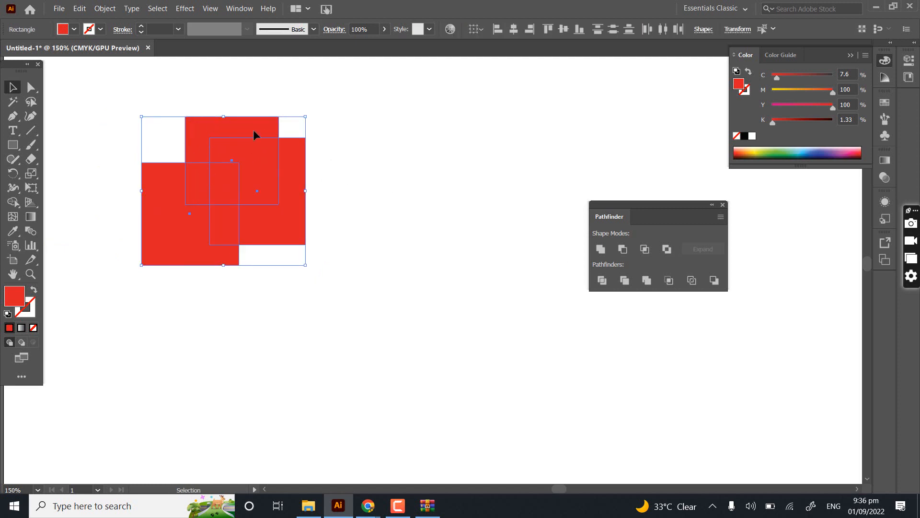
pyautogui.click(628, 283)
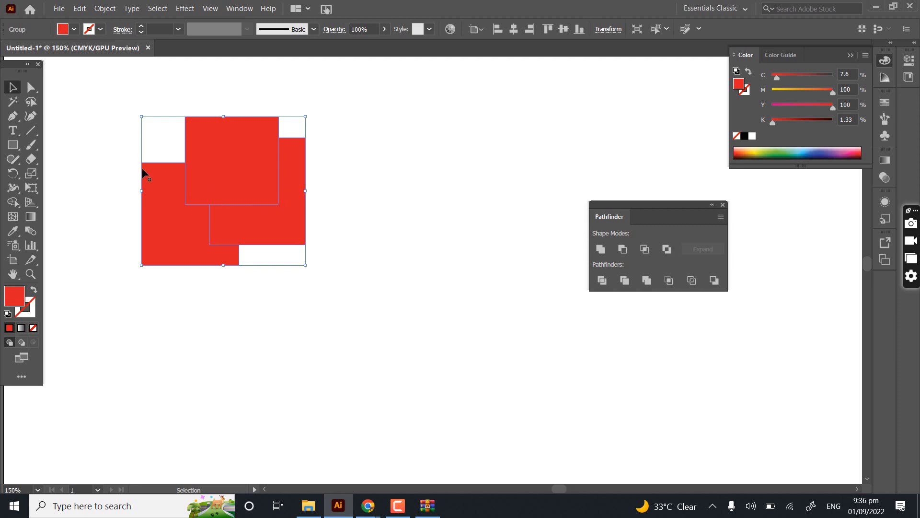
# - Move the trimmed red group to the right as one object and delete it from the artboard
pyautogui.click(486, 207)
pyautogui.moveTo(246, 139); pyautogui.dragTo(350, 137)
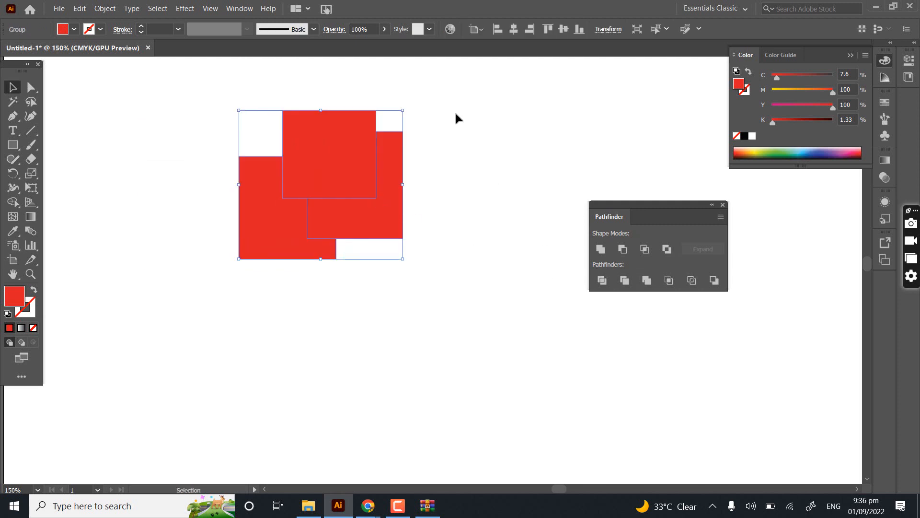
pyautogui.press('Delete')
# - Draw three new red rectangles on the artboard, one separate at the left and the third overlapping the top of the second
pyautogui.click(13, 144)
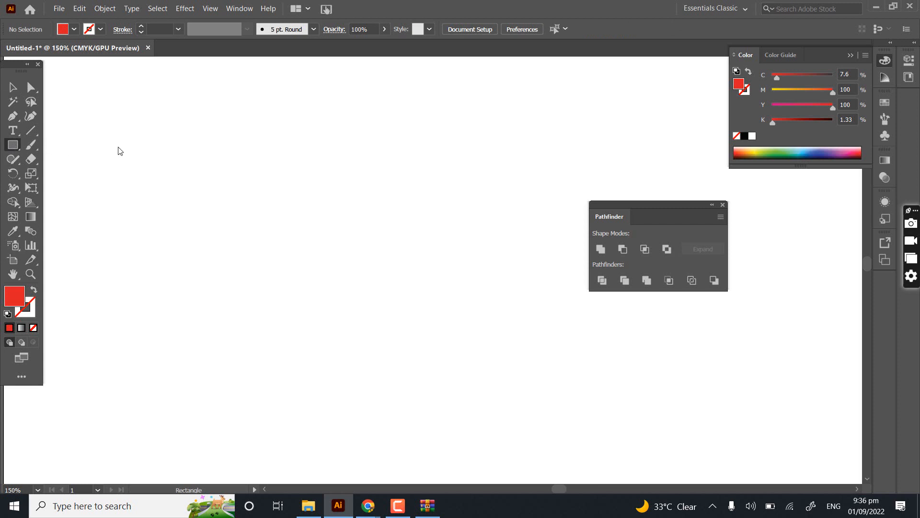
pyautogui.moveTo(118, 147); pyautogui.dragTo(217, 243)
pyautogui.moveTo(252, 178); pyautogui.dragTo(352, 309)
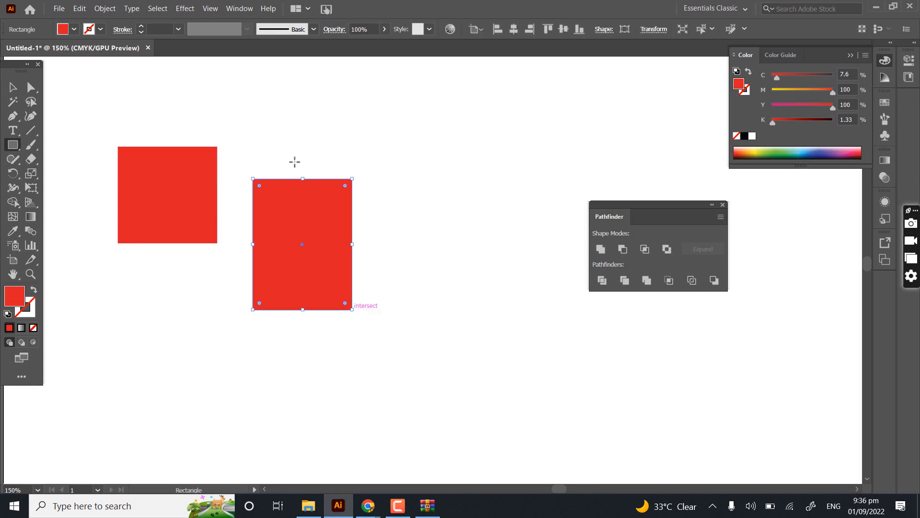
pyautogui.moveTo(266, 110); pyautogui.dragTo(378, 212)
pyautogui.press('v')
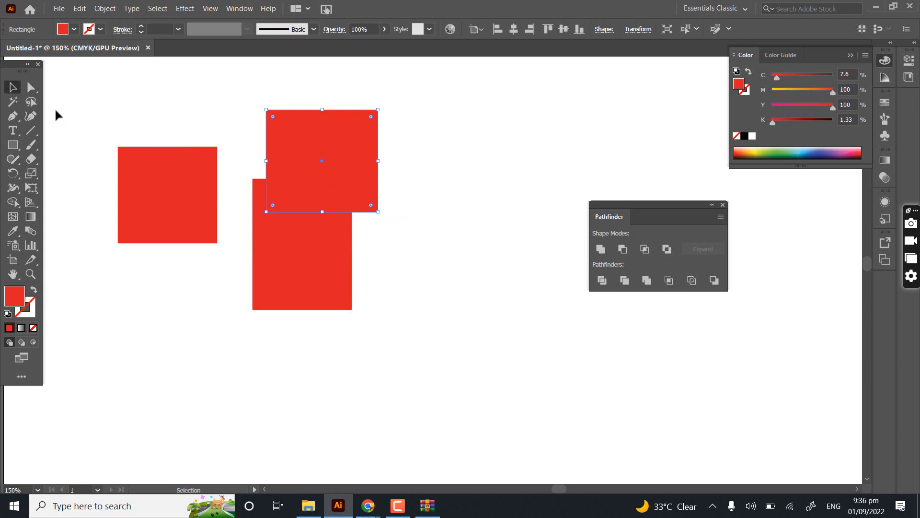
# - Move the left rectangle over the other two, try Pathfinder Merge on all three, and undo the merge and the move
pyautogui.moveTo(133, 180); pyautogui.dragTo(201, 183)
pyautogui.moveTo(156, 81); pyautogui.dragTo(341, 320)
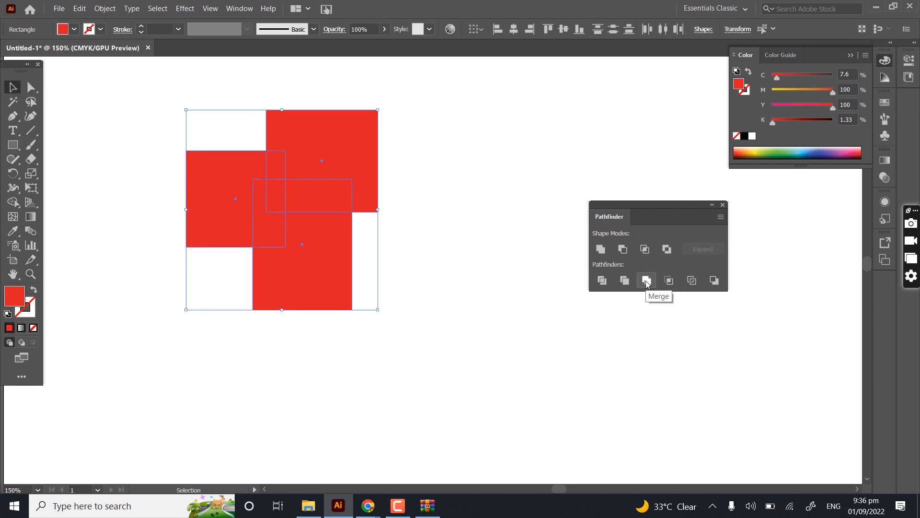
pyautogui.click(646, 280)
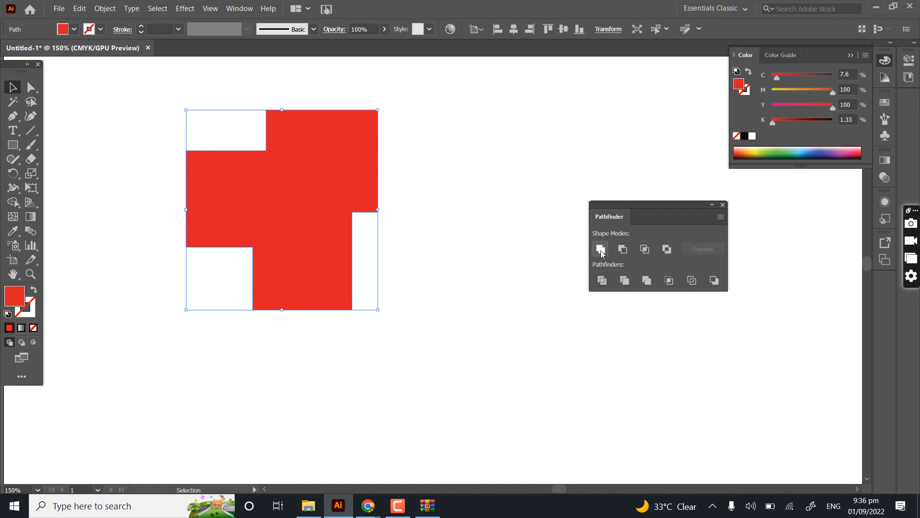
pyautogui.click(420, 250)
pyautogui.keyDown('ctrl'); pyautogui.click(312, 243); pyautogui.keyUp('ctrl')
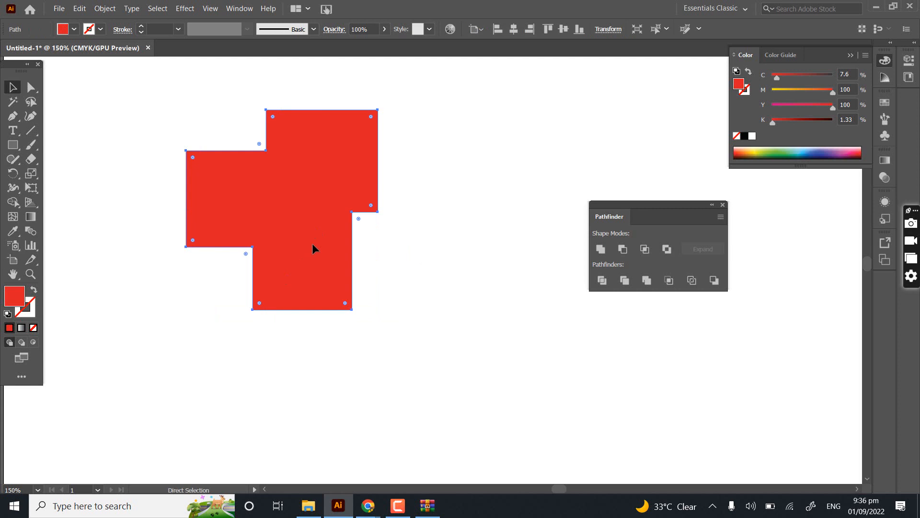
pyautogui.hotkey('ctrl', 'z')
pyautogui.hotkey('ctrl', 'z')
pyautogui.click(241, 263)
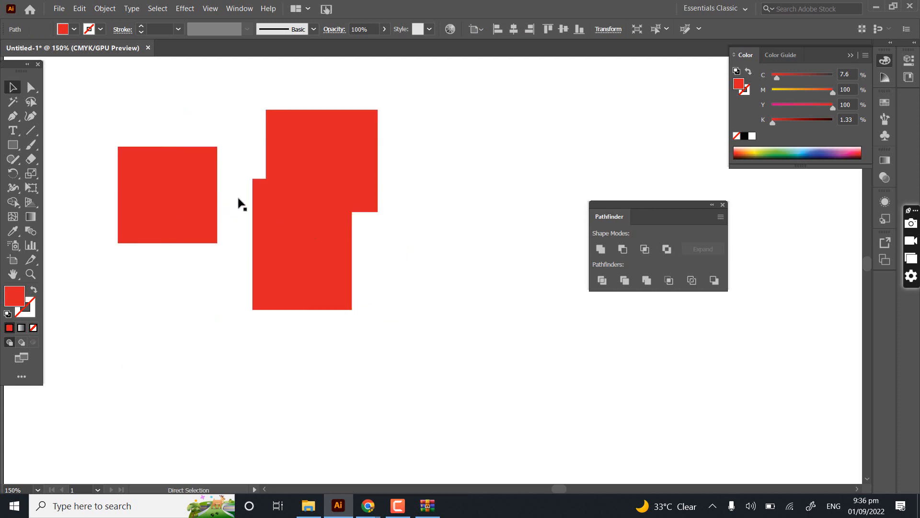
# - Move the left rectangle onto the upper part of the other two, select all three, and combine them with the Shape Builder tool
pyautogui.moveTo(172, 221); pyautogui.dragTo(268, 186)
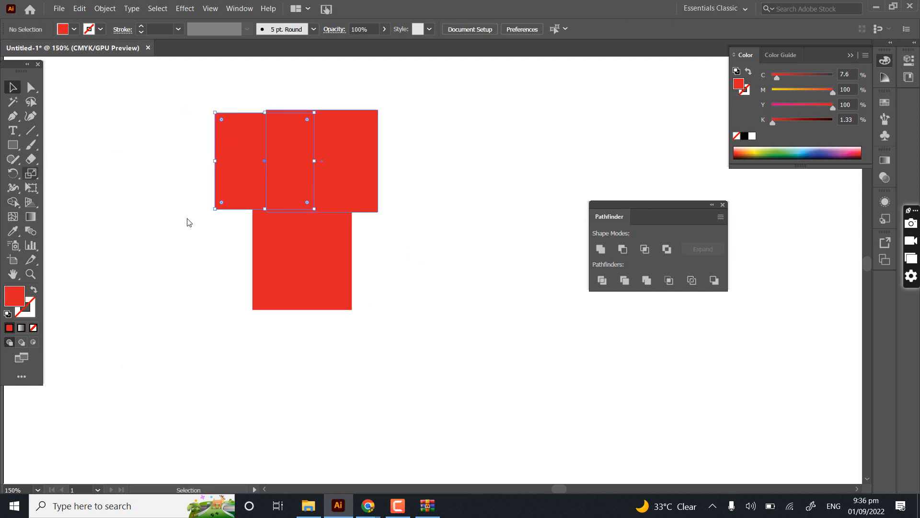
pyautogui.moveTo(70, 133); pyautogui.dragTo(311, 317)
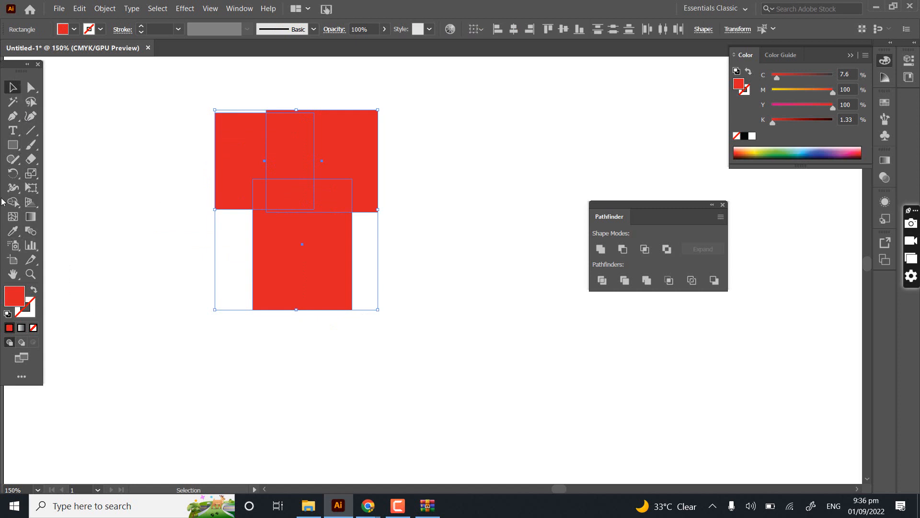
pyautogui.click(13, 202)
pyautogui.moveTo(224, 154)
pyautogui.mouseDown()
pyautogui.moveTo(291, 140)
pyautogui.moveTo(330, 249)
pyautogui.moveTo(306, 143)
pyautogui.moveTo(294, 233)
pyautogui.moveTo(271, 193)
pyautogui.moveTo(265, 199)
pyautogui.moveTo(282, 111)
pyautogui.mouseUp()
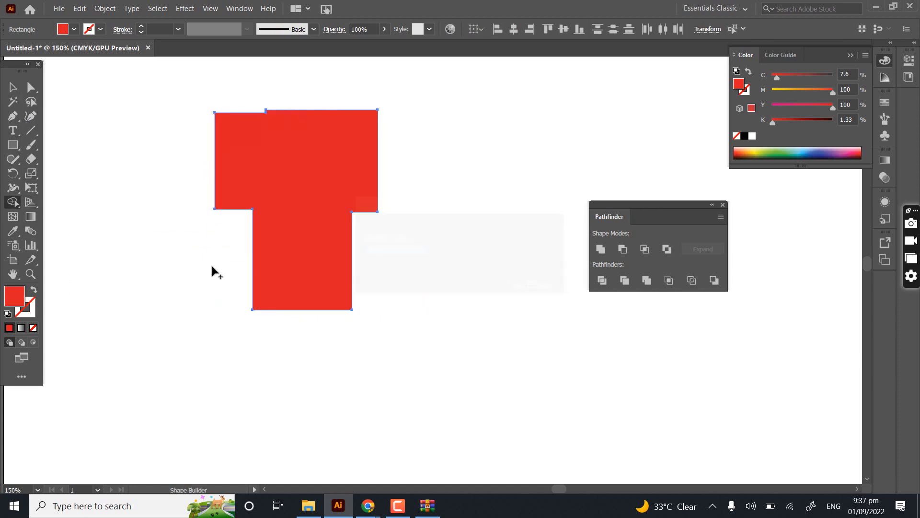
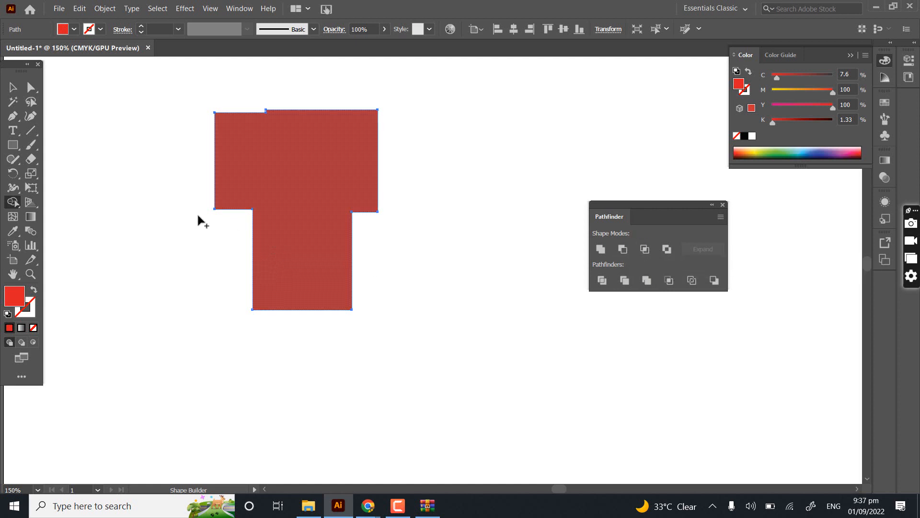
# - Move the combined red T-shaped object around the artboard as one piece and apply Pathfinder Crop to it
pyautogui.click(12, 87)
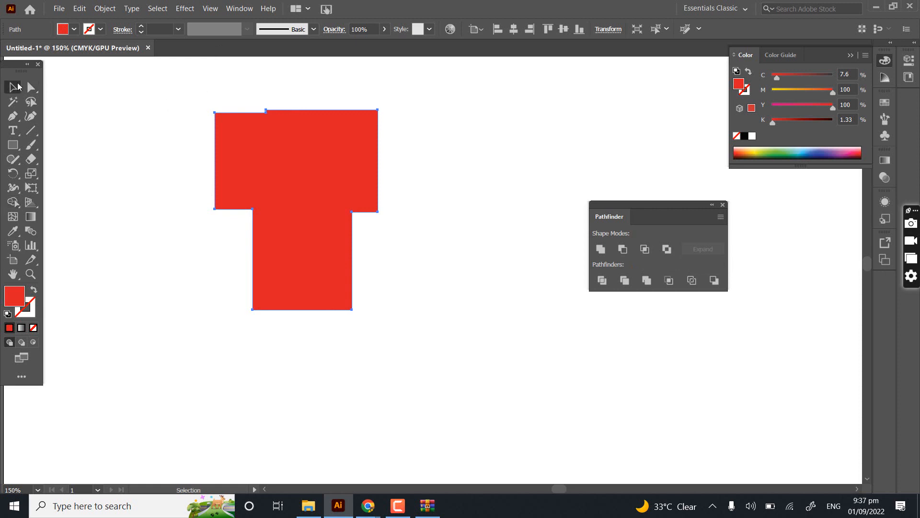
pyautogui.moveTo(289, 168); pyautogui.dragTo(254, 198)
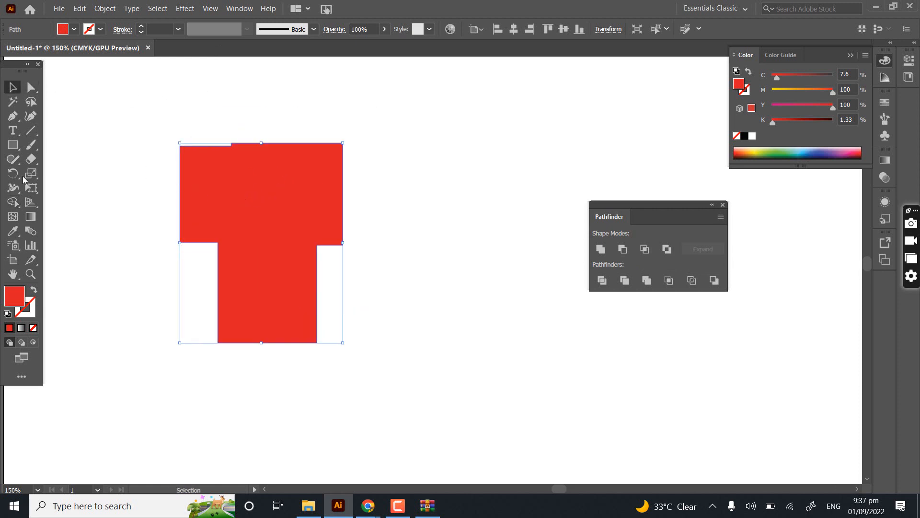
pyautogui.moveTo(232, 243); pyautogui.dragTo(298, 213)
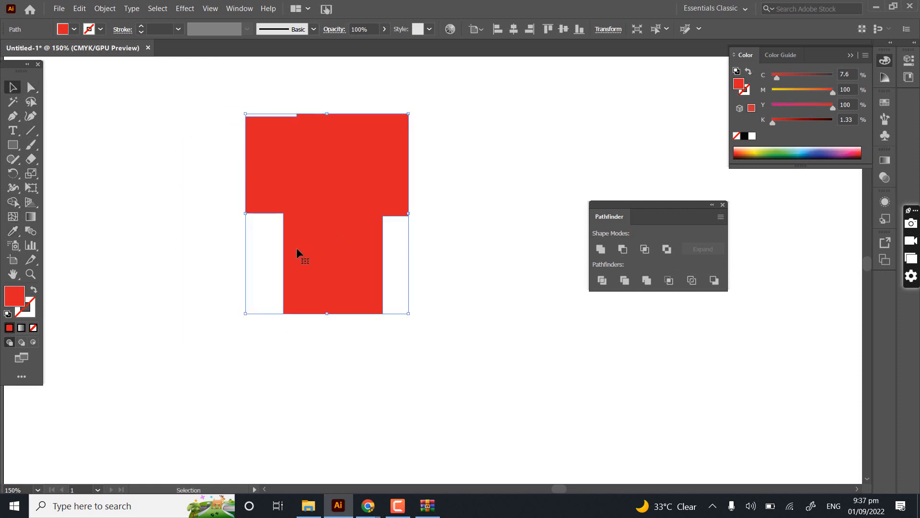
pyautogui.click(677, 281)
pyautogui.click(121, 272)
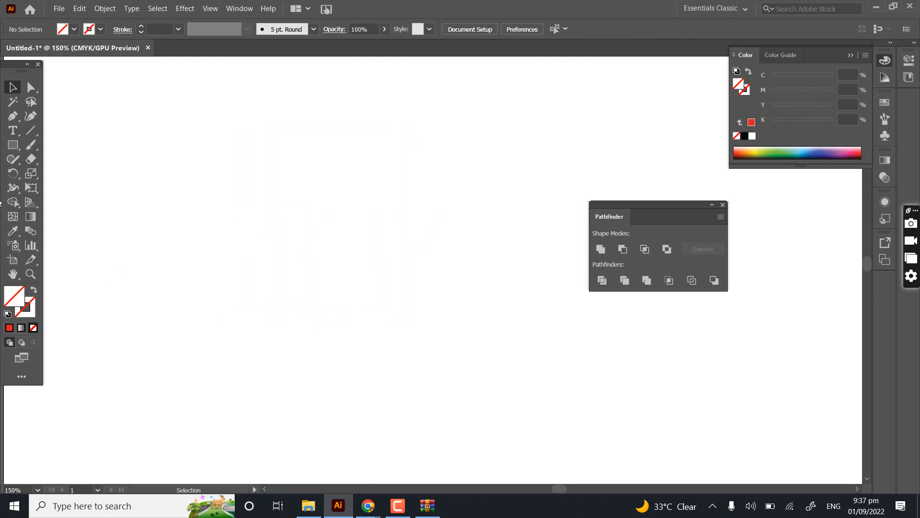
# - Draw three overlapping rectangles side by side on the artboard and fill all three with red
pyautogui.click(17, 138)
pyautogui.click(15, 149)
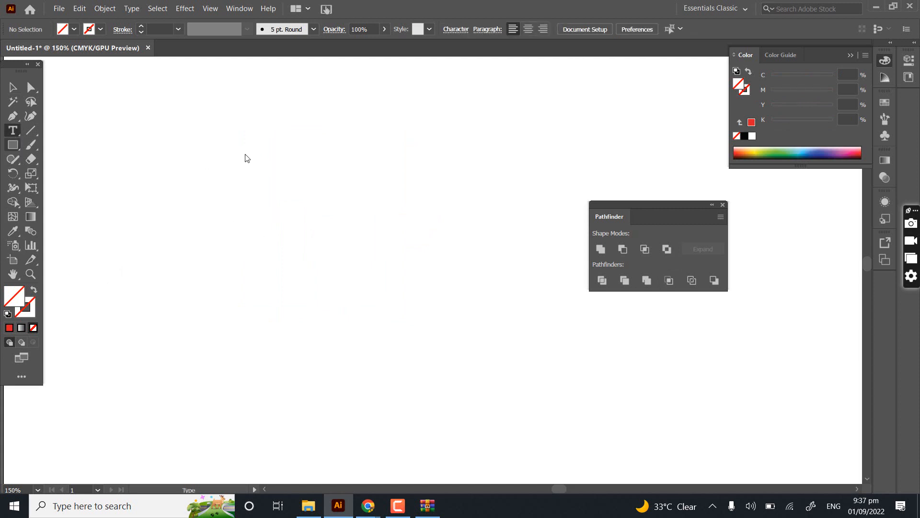
pyautogui.moveTo(199, 145); pyautogui.dragTo(287, 233)
pyautogui.moveTo(246, 267); pyautogui.dragTo(343, 163)
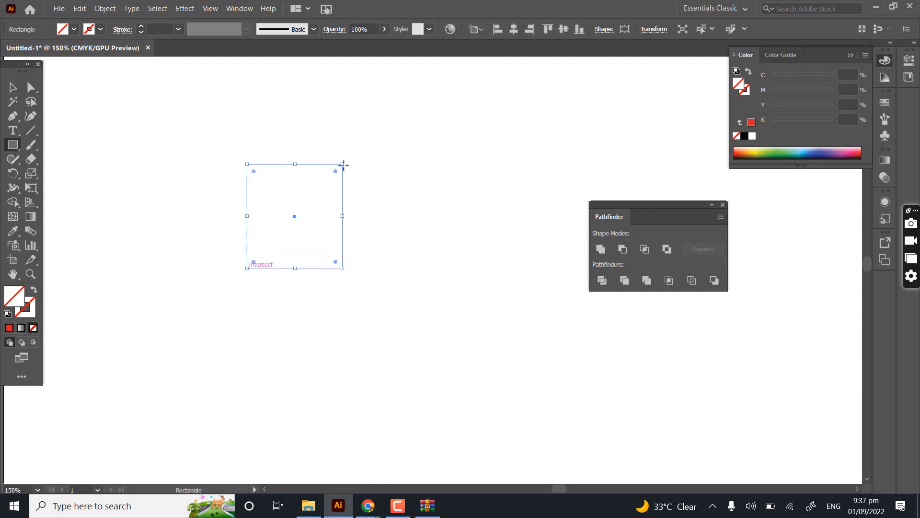
pyautogui.moveTo(364, 131); pyautogui.dragTo(316, 223)
pyautogui.click(12, 90)
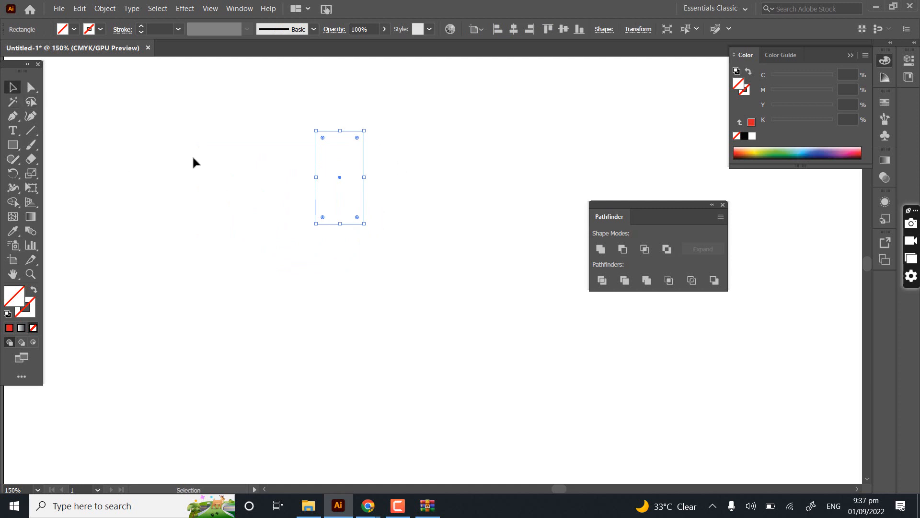
pyautogui.moveTo(115, 124); pyautogui.dragTo(355, 336)
pyautogui.click(9, 328)
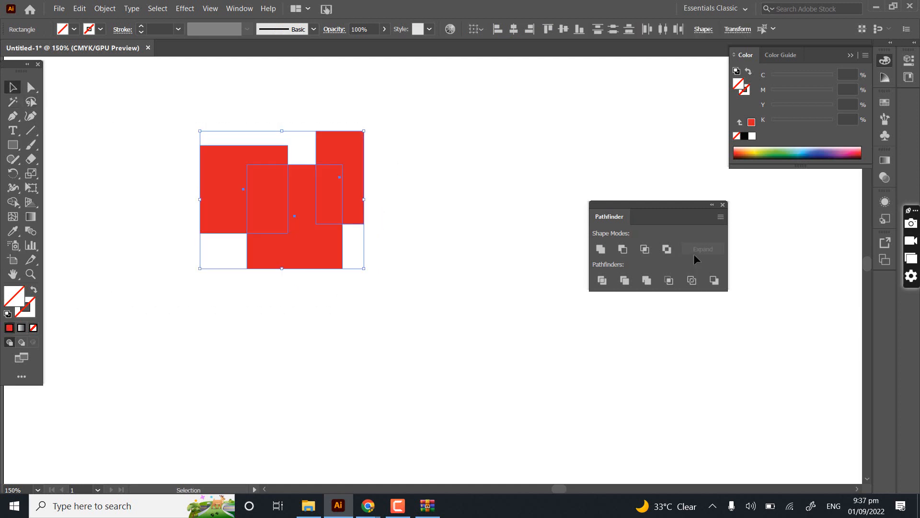
# - Try Pathfinder Crop on the three overlapping red rectangles, undo it, and deselect them
pyautogui.click(670, 282)
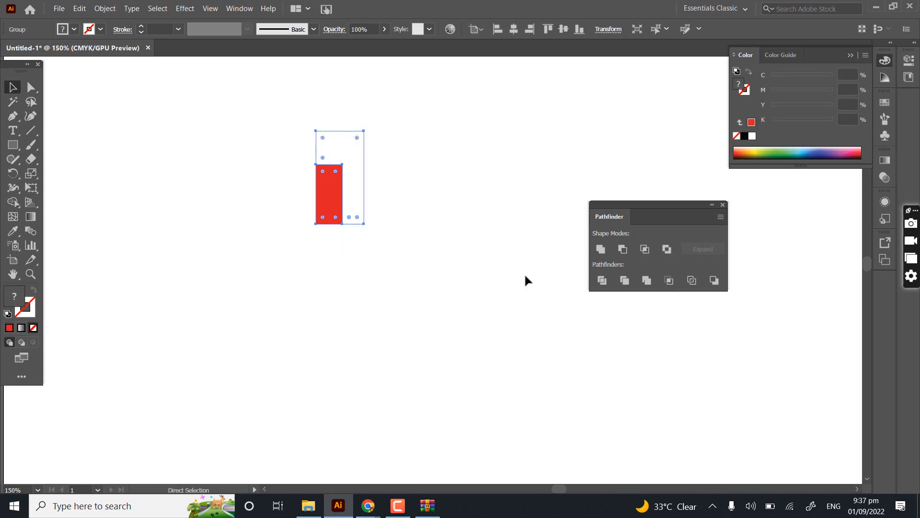
pyautogui.hotkey('ctrl', 'z')
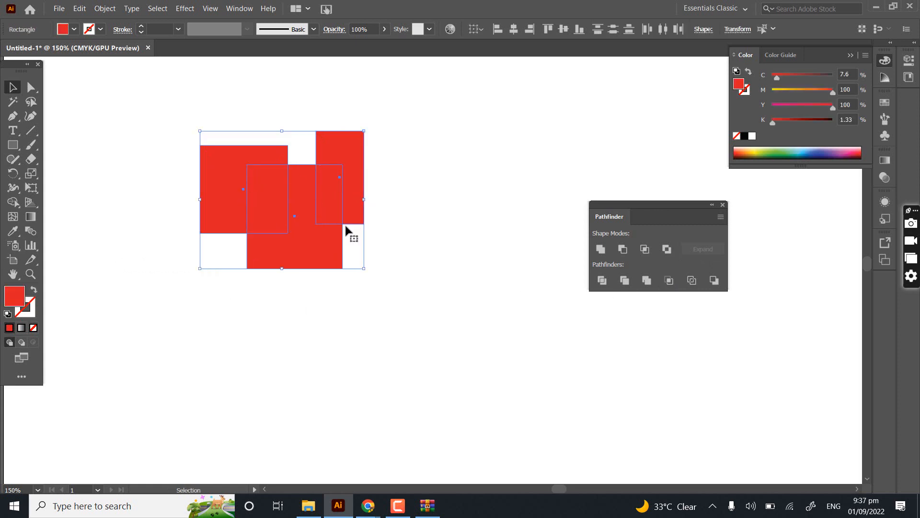
pyautogui.click(405, 235)
# - Fill the narrow right rectangle with green and move the two red rectangles to the right so they overlap beneath it
pyautogui.moveTo(362, 190); pyautogui.dragTo(330, 194)
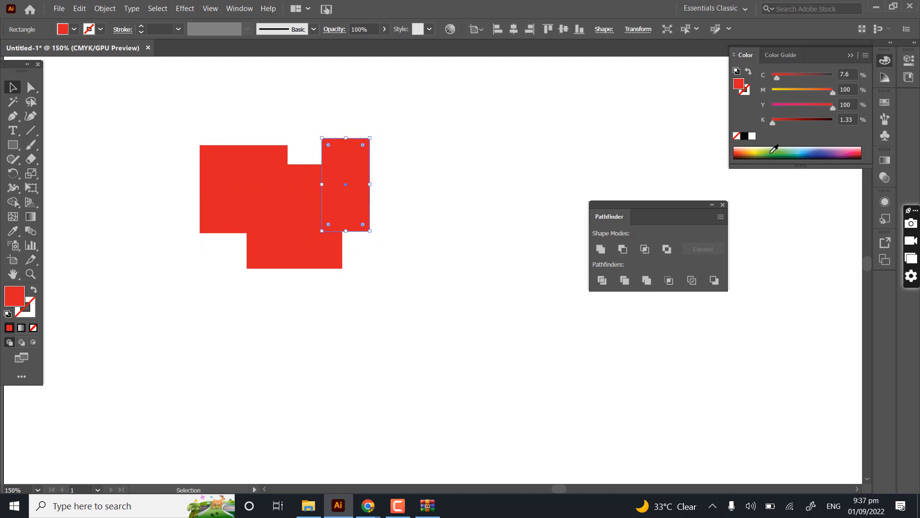
pyautogui.click(778, 151)
pyautogui.click(217, 169)
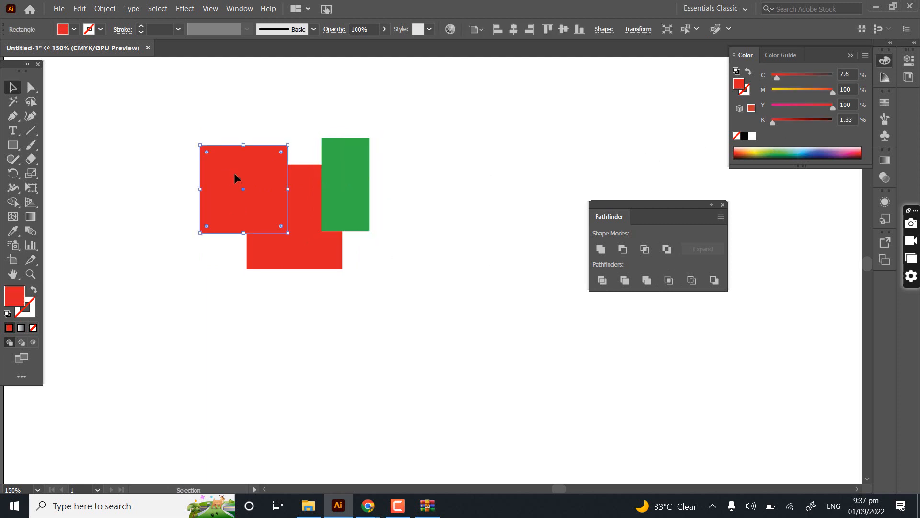
pyautogui.moveTo(240, 175); pyautogui.dragTo(303, 178)
# - Select all three rectangles, apply Pathfinder Crop with undo and repeat to compare, and apply Outline to the cropped group
pyautogui.moveTo(242, 126); pyautogui.dragTo(370, 287)
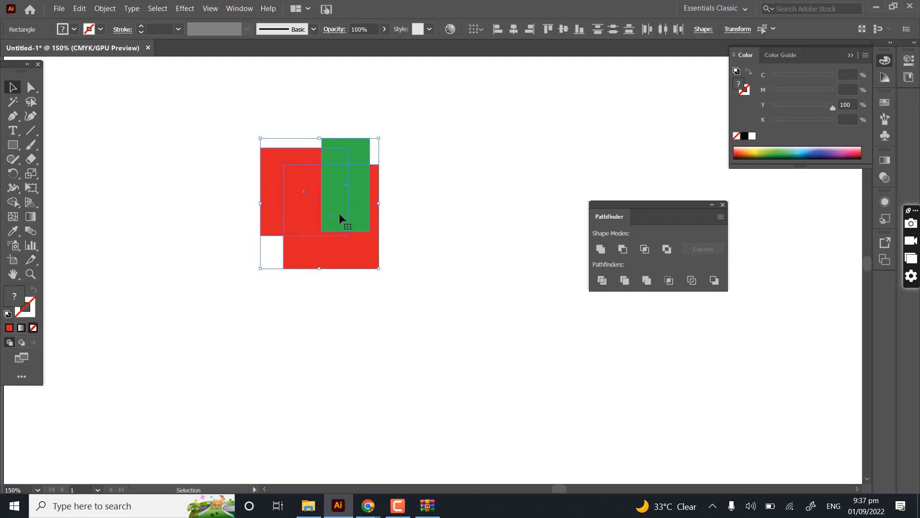
pyautogui.click(670, 280)
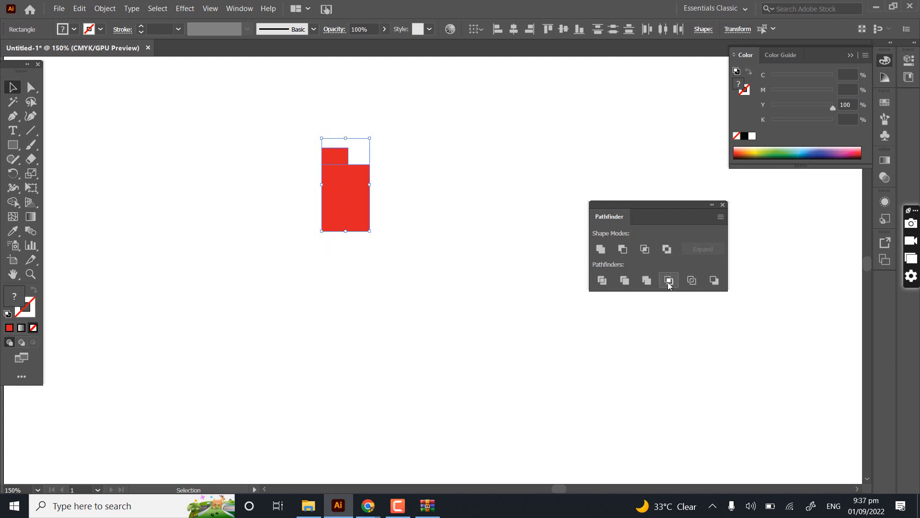
pyautogui.hotkey('ctrl', 'z')
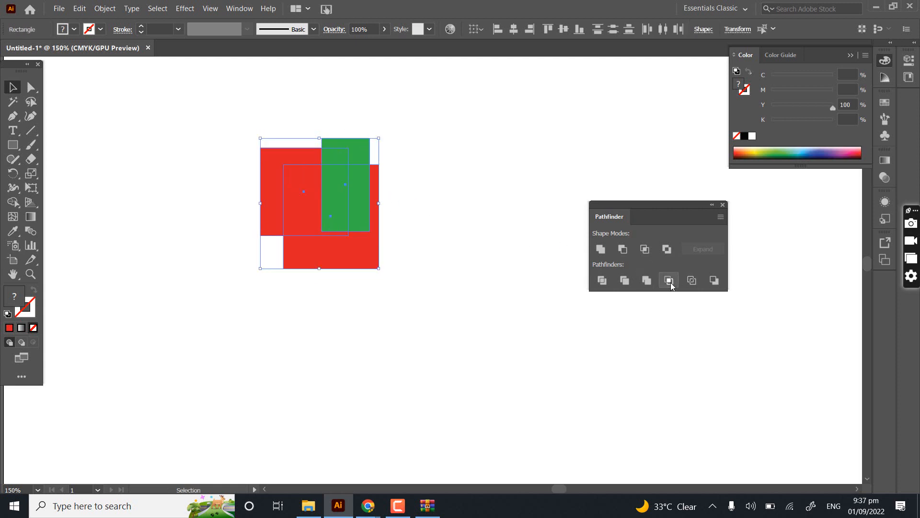
pyautogui.click(671, 282)
pyautogui.hotkey('ctrl', 'z')
pyautogui.click(661, 280)
pyautogui.moveTo(450, 138); pyautogui.dragTo(312, 294)
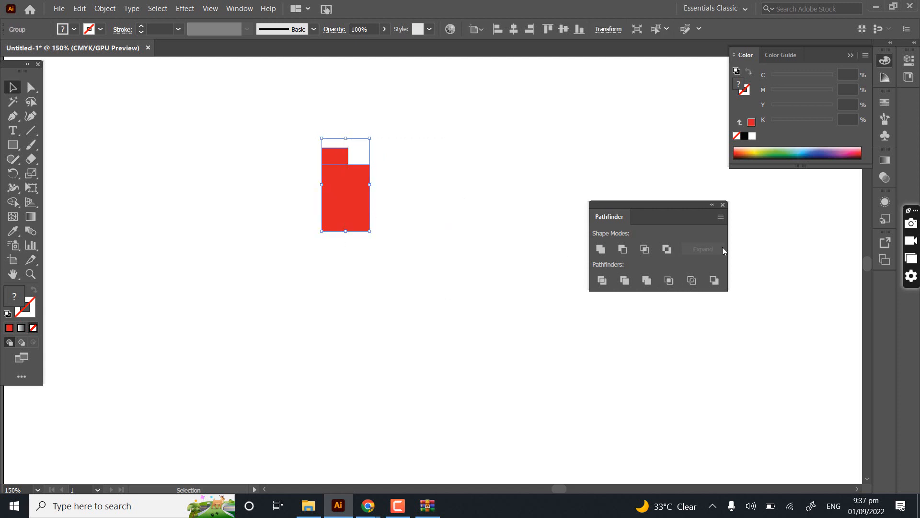
pyautogui.click(691, 282)
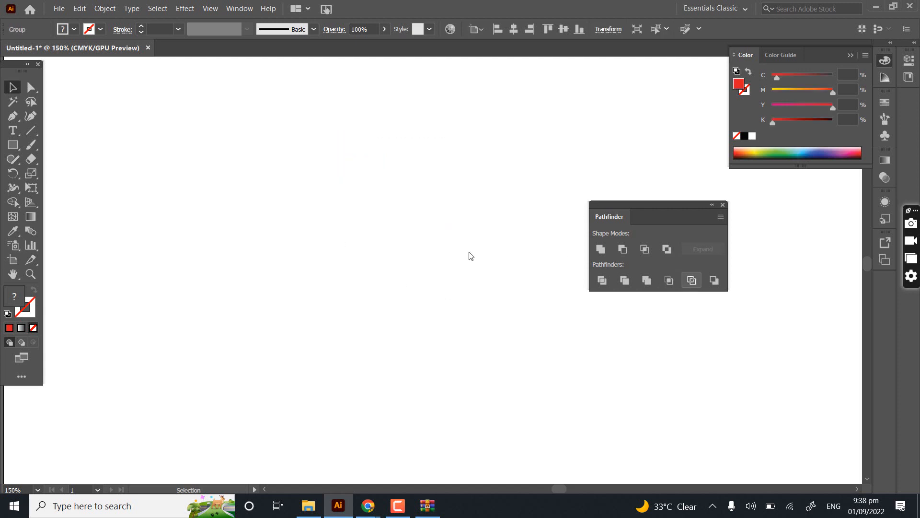
# - Draw four large overlapping red rectangles in a cluster on the empty artboard
pyautogui.scroll(-3, 470, 252)
pyautogui.press('space')
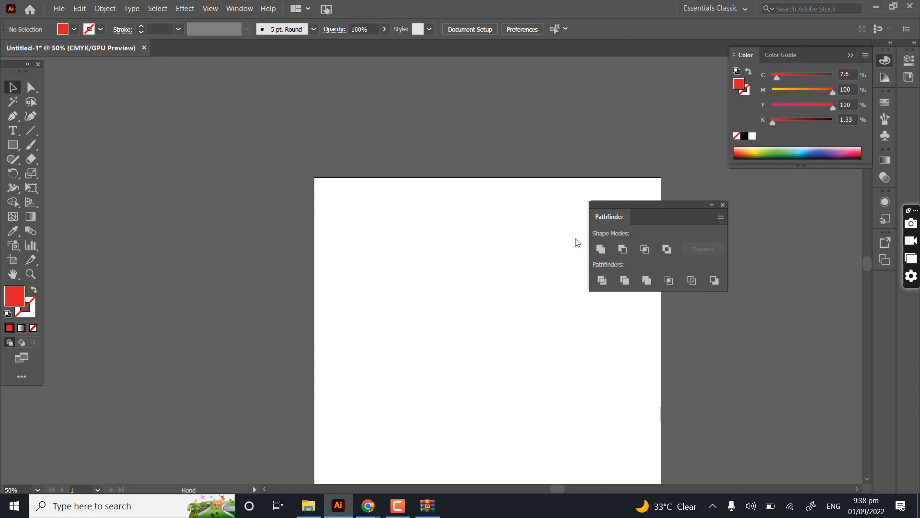
pyautogui.moveTo(524, 325); pyautogui.dragTo(413, 241)
pyautogui.scroll(3, 320, 253)
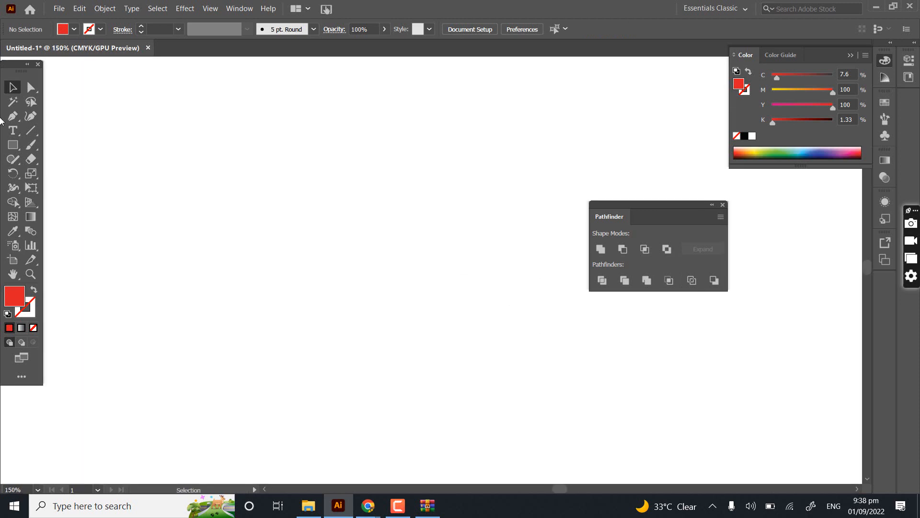
pyautogui.click(13, 145)
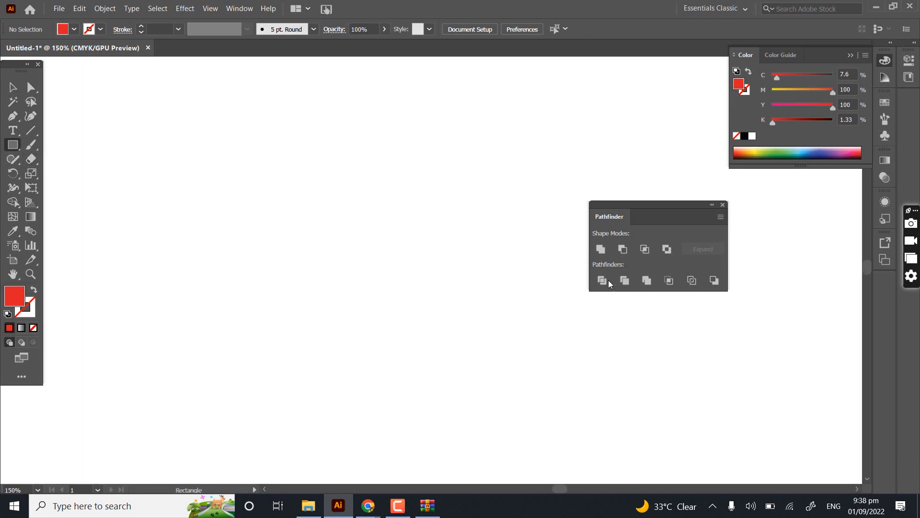
pyautogui.moveTo(77, 126); pyautogui.dragTo(211, 259)
pyautogui.moveTo(314, 120)
pyautogui.mouseDown()
pyautogui.moveTo(199, 294)
pyautogui.moveTo(128, 306)
pyautogui.mouseUp()
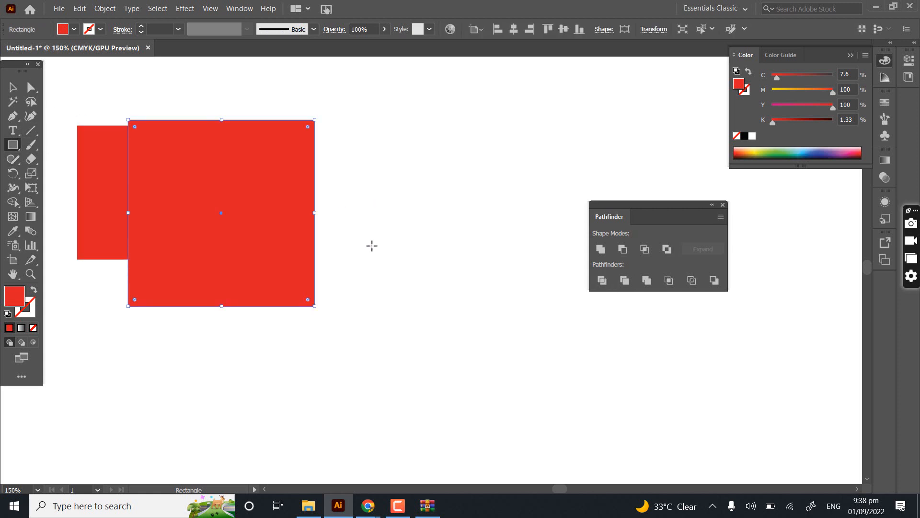
pyautogui.moveTo(372, 251)
pyautogui.mouseDown()
pyautogui.moveTo(195, 385)
pyautogui.moveTo(195, 427)
pyautogui.mouseUp()
pyautogui.press('space')
pyautogui.moveTo(339, 262); pyautogui.dragTo(542, 185)
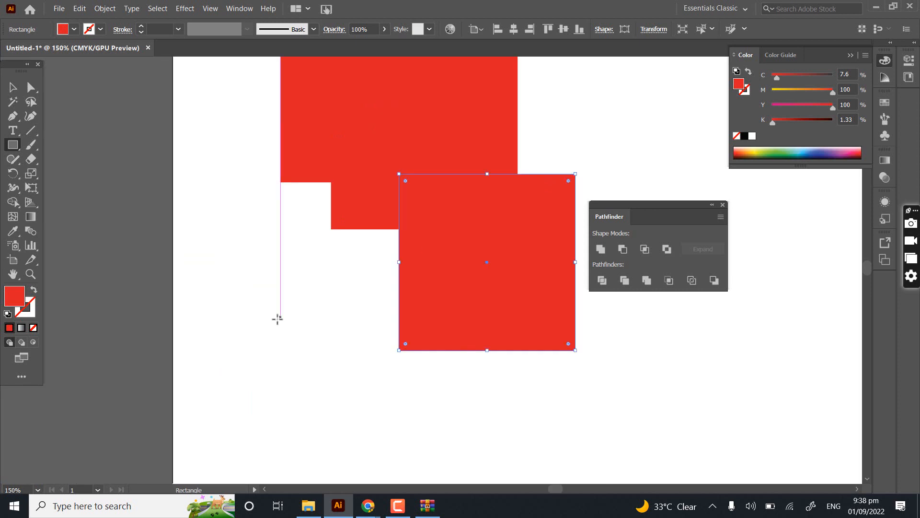
pyautogui.moveTo(278, 319); pyautogui.dragTo(431, 162)
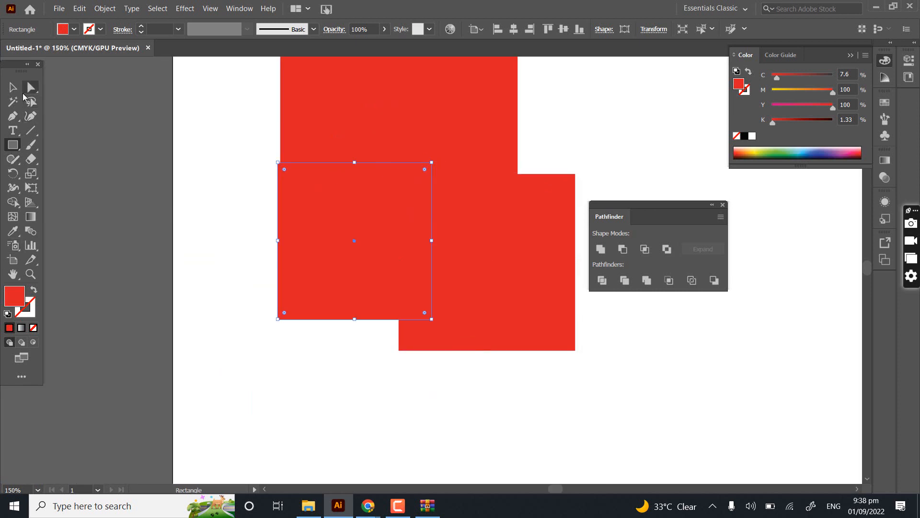
# - Select all four overlapping rectangles, split them with Pathfinder Divide, and ungroup the pieces
pyautogui.click(13, 87)
pyautogui.scroll(-3, 208, 118)
pyautogui.click(184, 147)
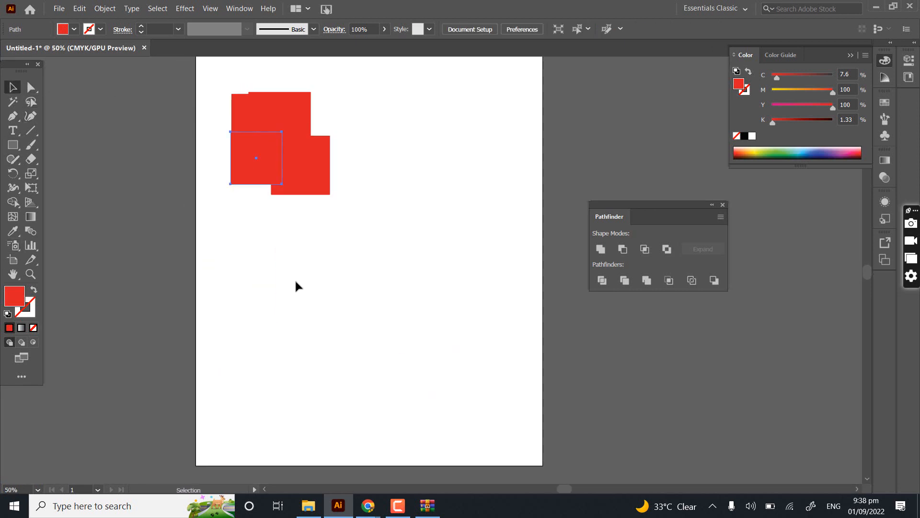
pyautogui.scroll(2, 300, 115)
pyautogui.scroll(3, 311, 178)
pyautogui.moveTo(345, 137); pyautogui.dragTo(165, 408)
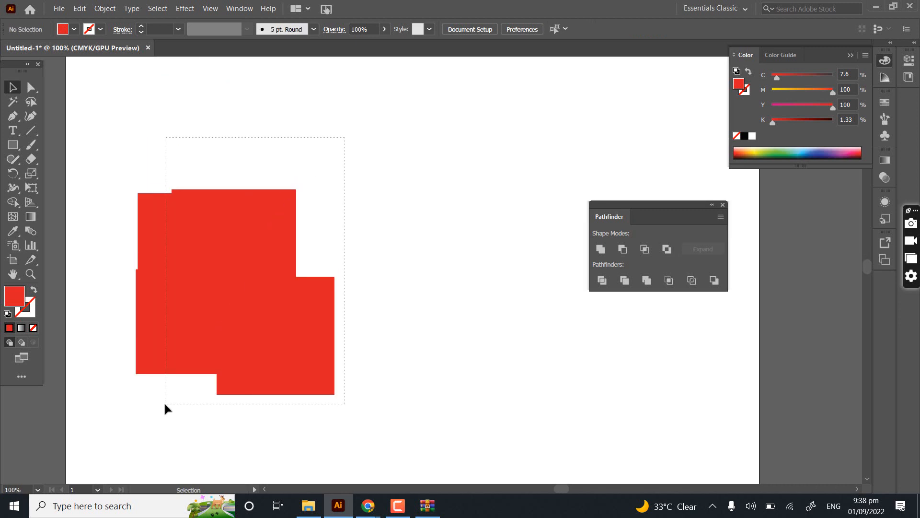
pyautogui.moveTo(209, 194); pyautogui.dragTo(166, 404)
pyautogui.click(604, 280)
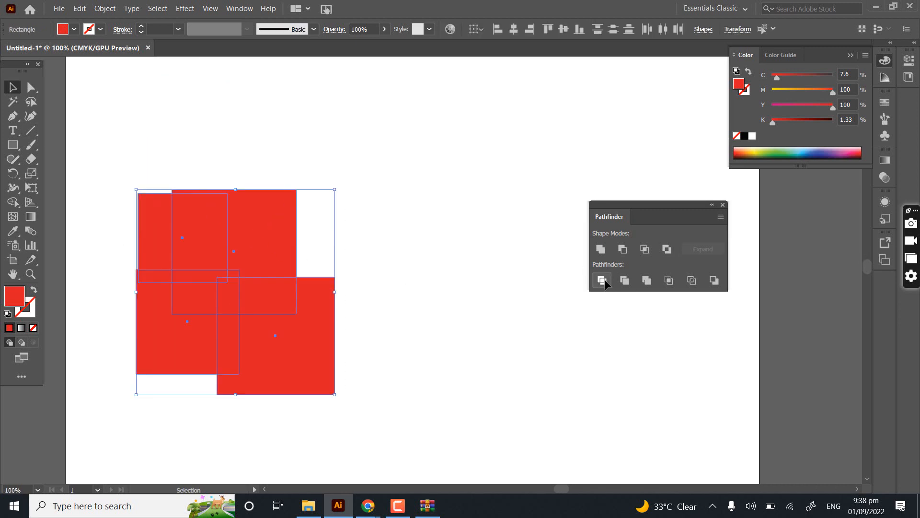
pyautogui.rightClick(300, 178)
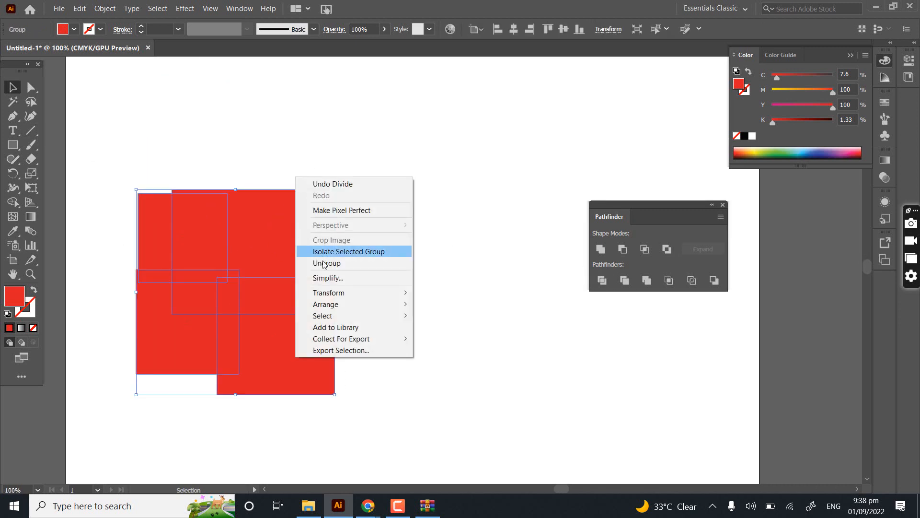
pyautogui.click(364, 263)
# - Move the upper-right divided piece away from the cluster and delete all the pieces from the artboard
pyautogui.click(79, 257)
pyautogui.moveTo(246, 251); pyautogui.dragTo(361, 162)
pyautogui.click(306, 336)
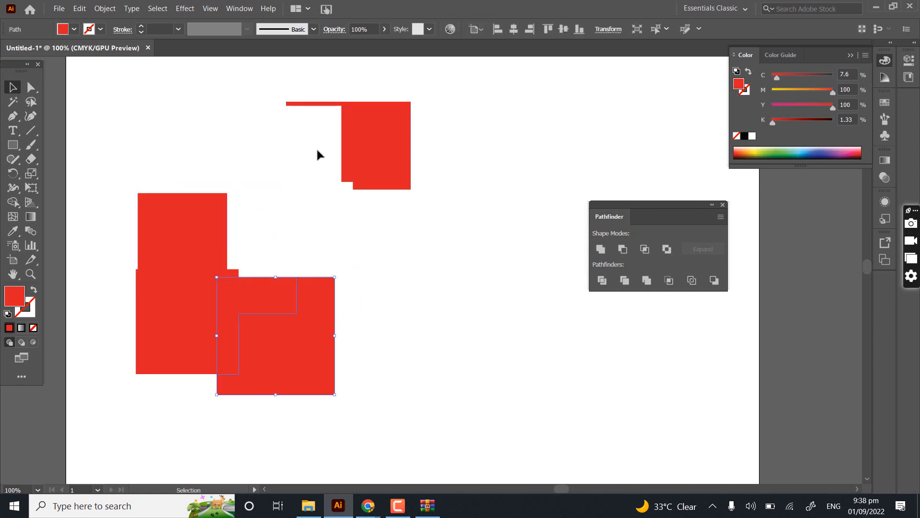
pyautogui.press('Delete')
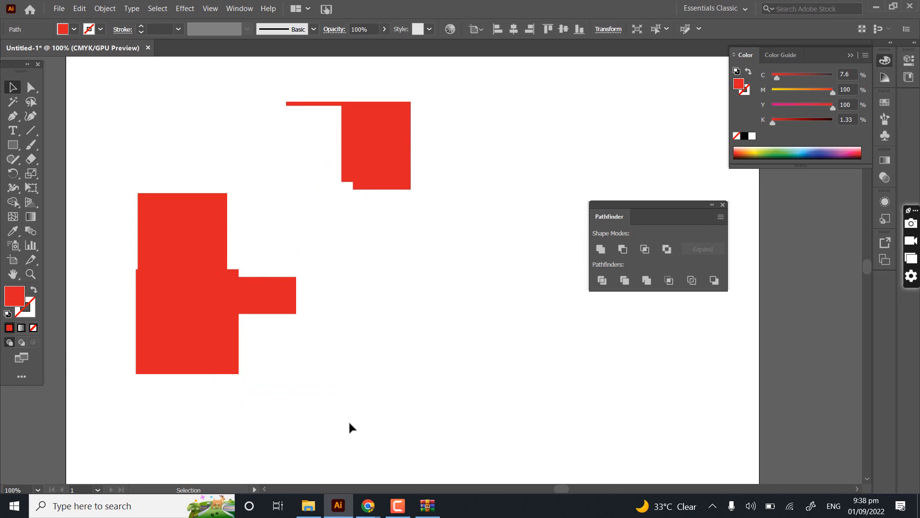
pyautogui.moveTo(348, 420); pyautogui.dragTo(355, 426)
pyautogui.press('Delete')
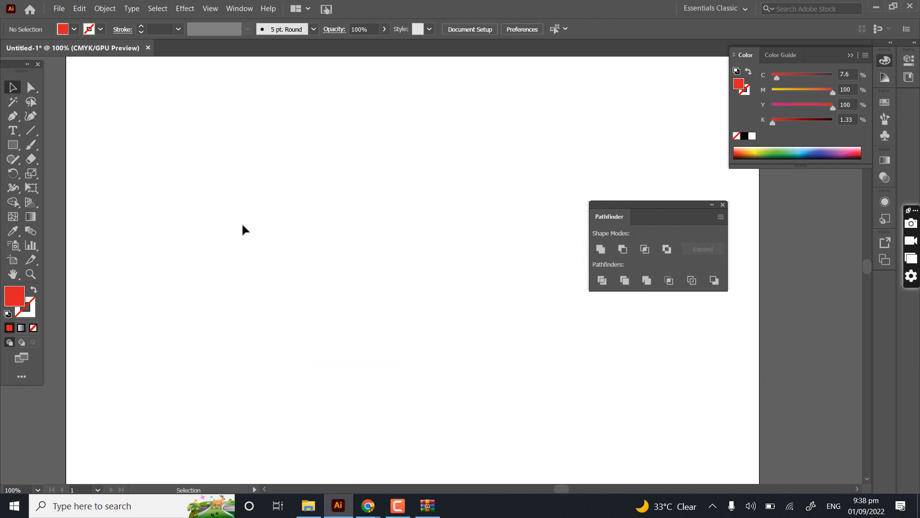
# - Show the tools grouped with the Eraser tool, including Scissors and Knife, and dismiss the list
pyautogui.click(31, 160)
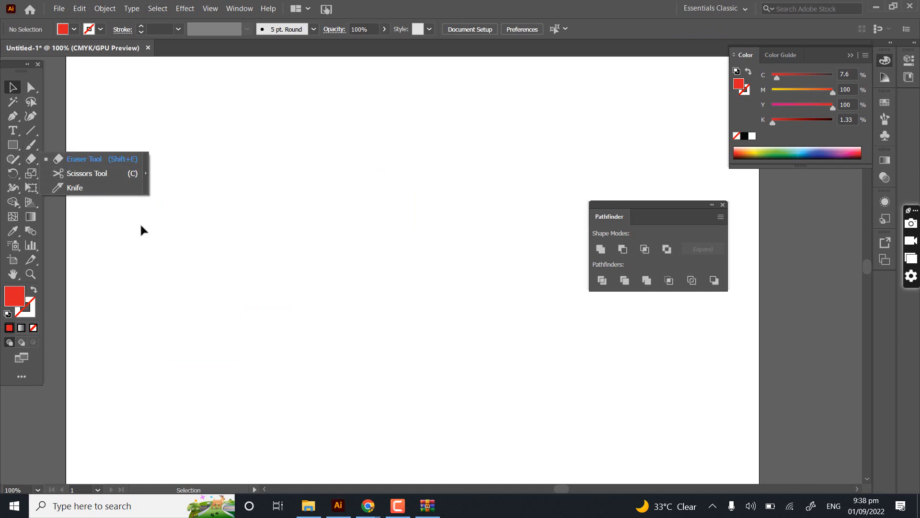
pyautogui.click(244, 209)
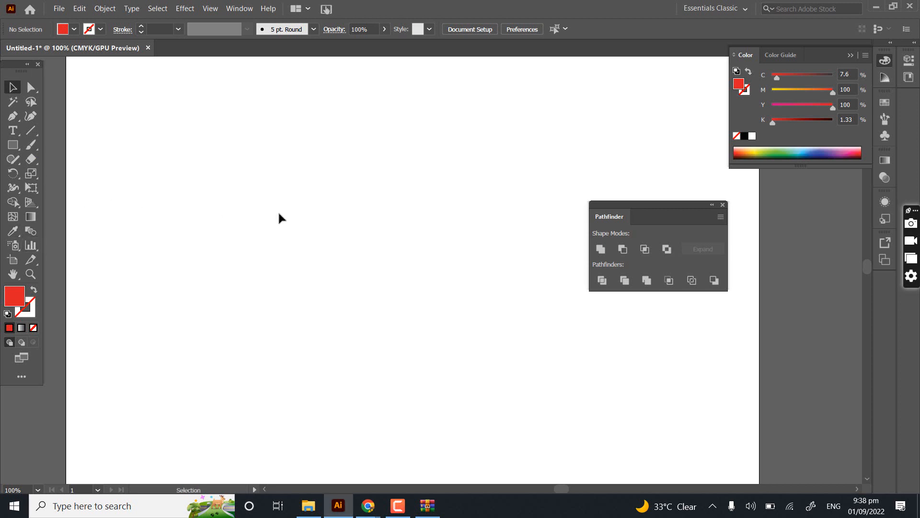
# - Draw three separate solid red squares of different sizes one below another on the empty artboard
pyautogui.scroll(-4, 279, 214)
pyautogui.scroll(2, 186, 167)
pyautogui.moveTo(452, 286); pyautogui.dragTo(357, 261)
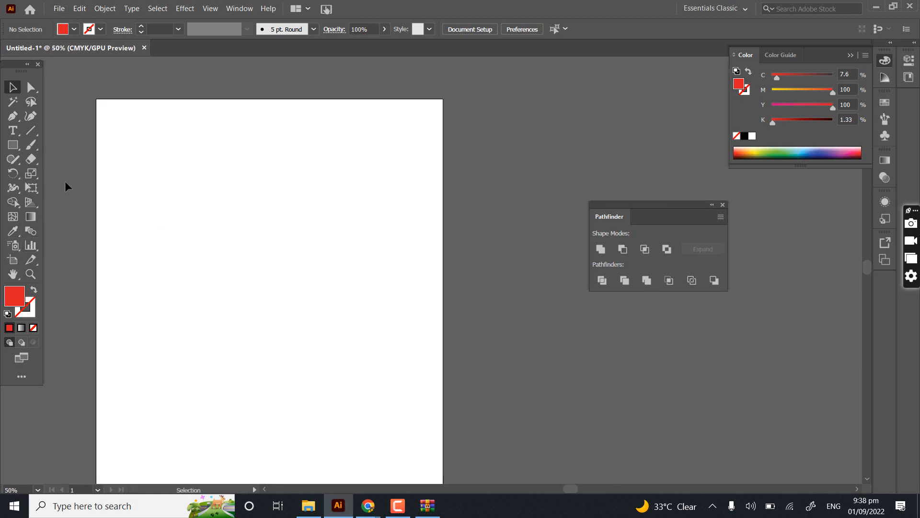
pyautogui.click(13, 147)
pyautogui.moveTo(143, 144); pyautogui.dragTo(234, 236)
pyautogui.moveTo(146, 276)
pyautogui.mouseDown()
pyautogui.moveTo(244, 374)
pyautogui.moveTo(226, 392)
pyautogui.mouseUp()
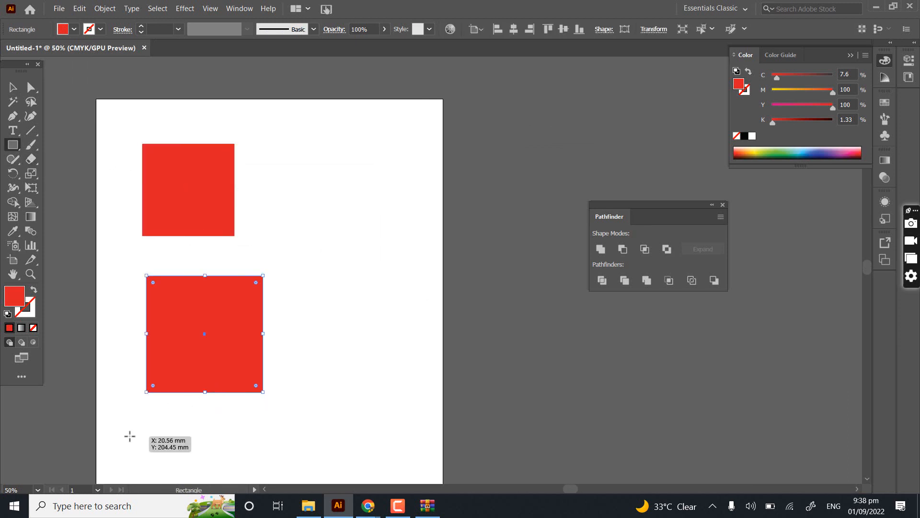
pyautogui.moveTo(187, 341); pyautogui.dragTo(177, 219)
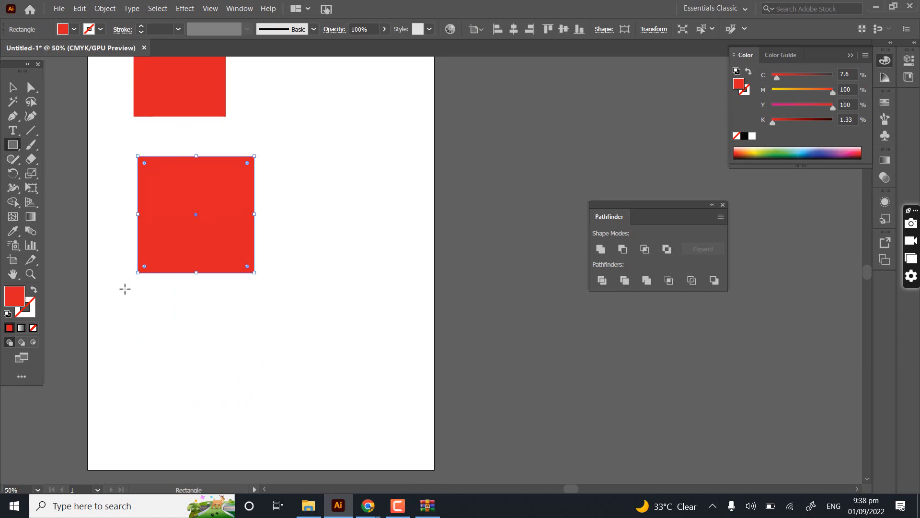
pyautogui.moveTo(161, 322); pyautogui.dragTo(245, 406)
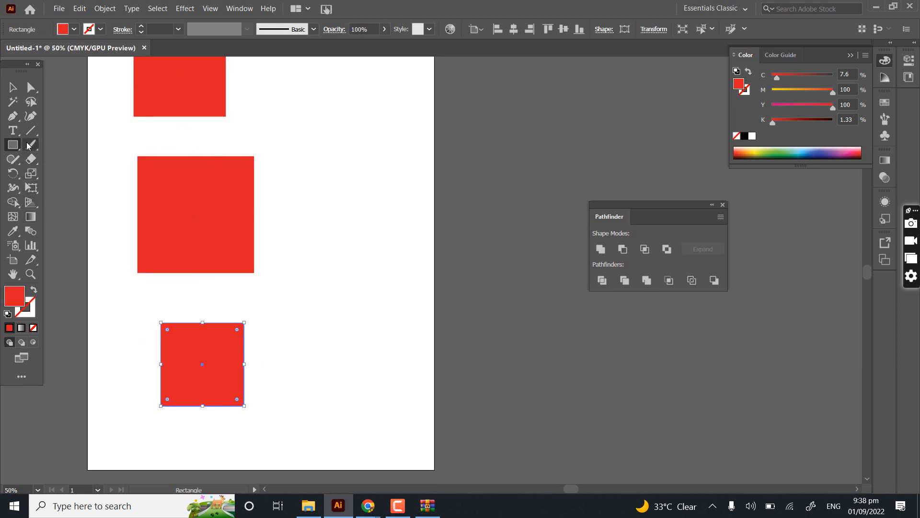
# - Select the uppermost red square and split it in two by erasing a gently curved horizontal band across its middle with the Eraser tool
pyautogui.click(13, 87)
pyautogui.scroll(3, 146, 208)
pyautogui.click(202, 183)
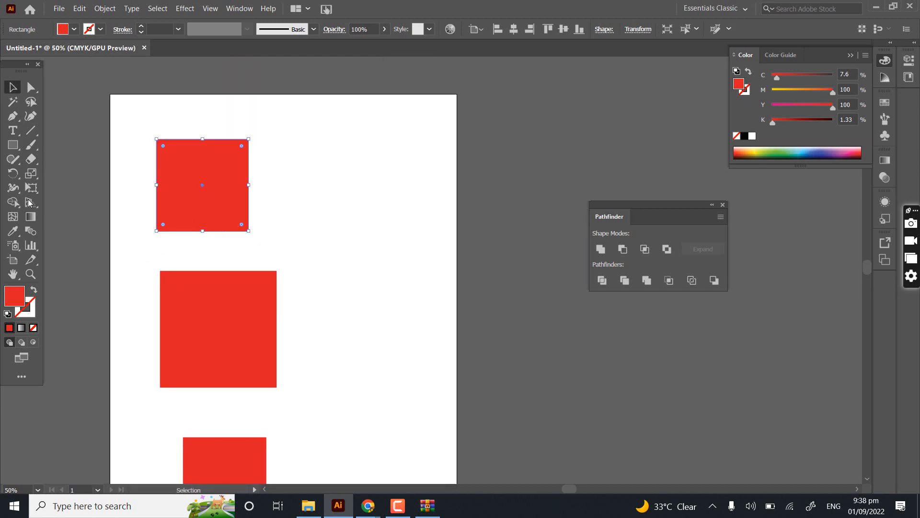
pyautogui.click(29, 176)
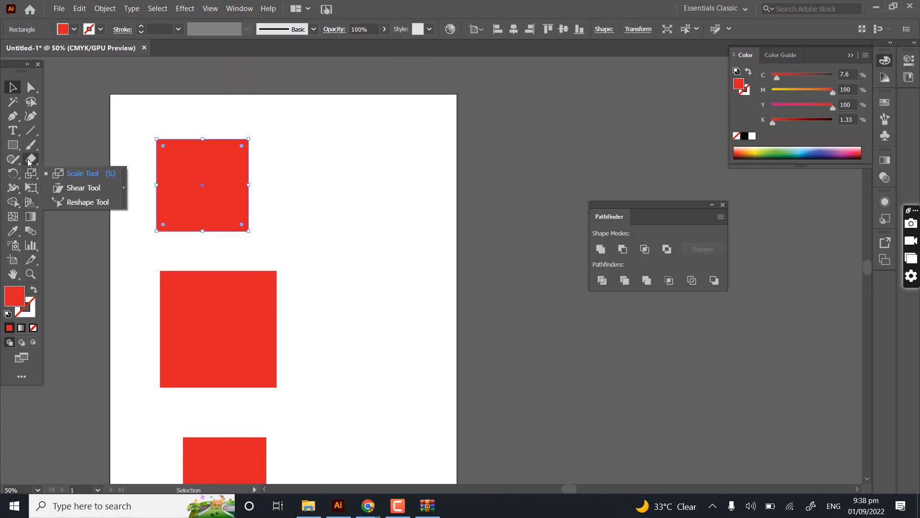
pyautogui.click(29, 163)
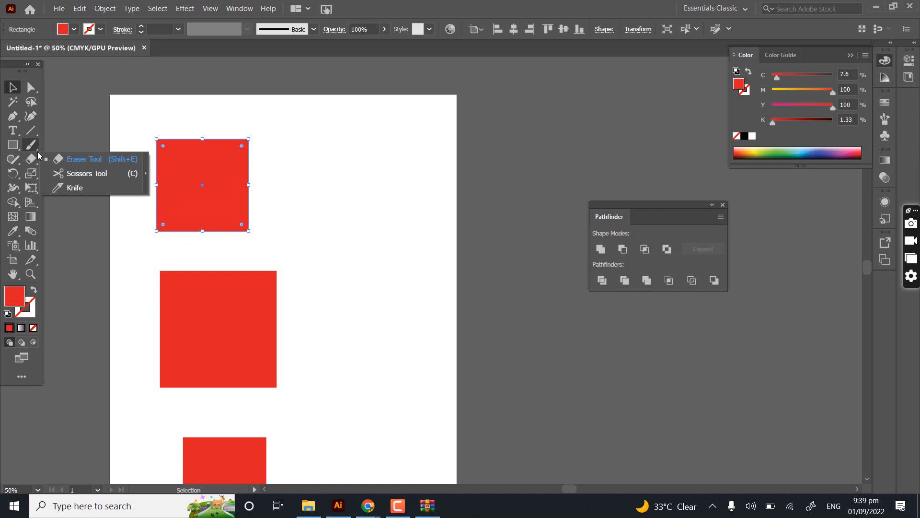
pyautogui.click(71, 159)
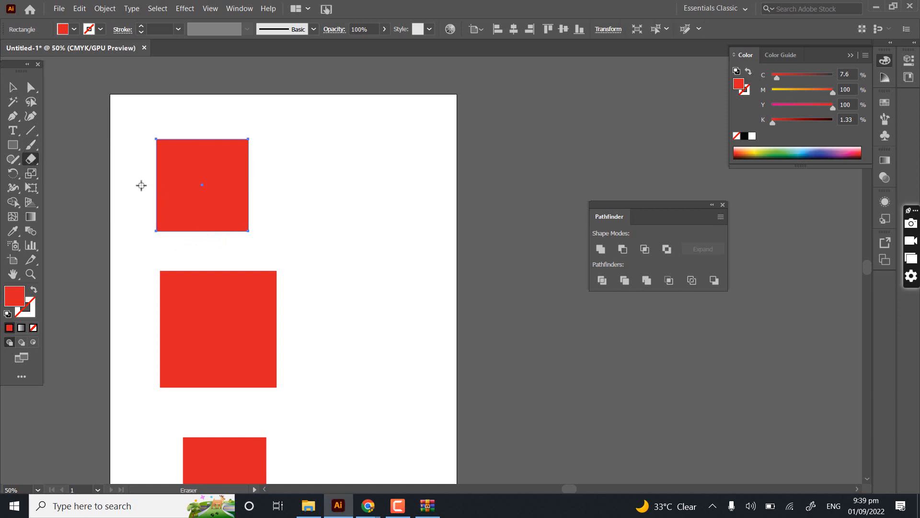
pyautogui.moveTo(135, 183); pyautogui.dragTo(312, 186)
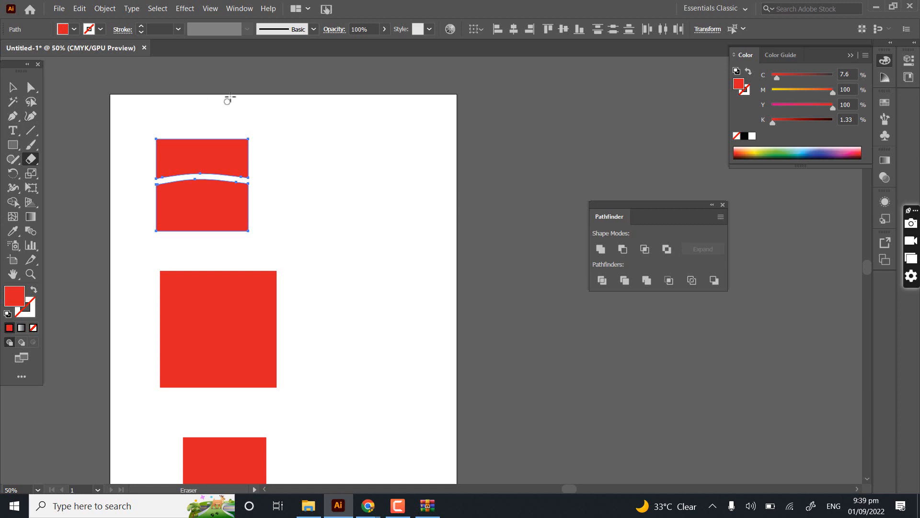
# - Swap the fill and stroke of the split square's upper piece to give it a red outline without fill
pyautogui.scroll(5, 230, 96)
pyautogui.moveTo(240, 240); pyautogui.dragTo(333, 102)
pyautogui.press('v')
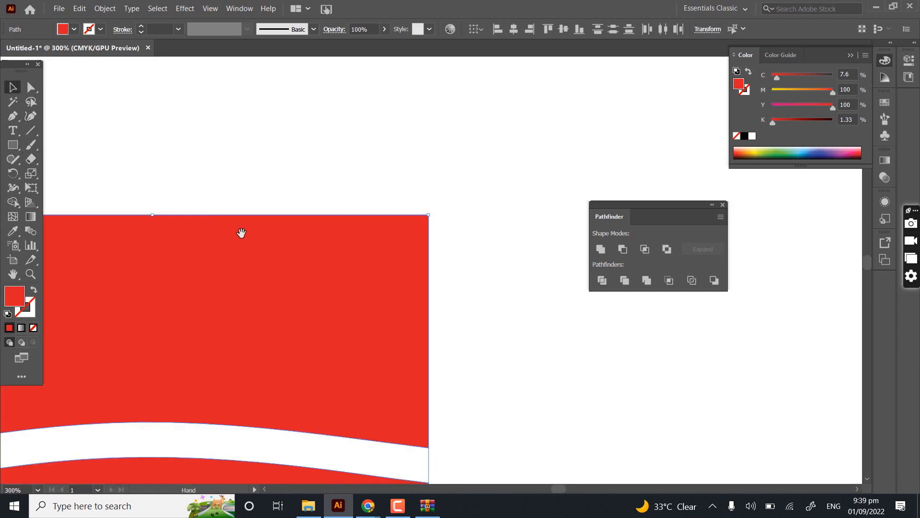
pyautogui.moveTo(243, 232); pyautogui.dragTo(422, 120)
pyautogui.scroll(-2, 422, 119)
pyautogui.click(524, 123)
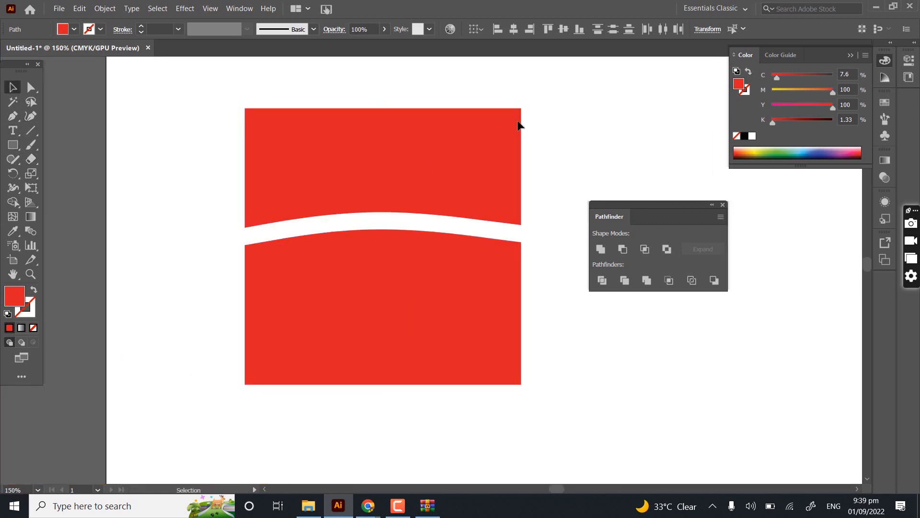
pyautogui.click(438, 154)
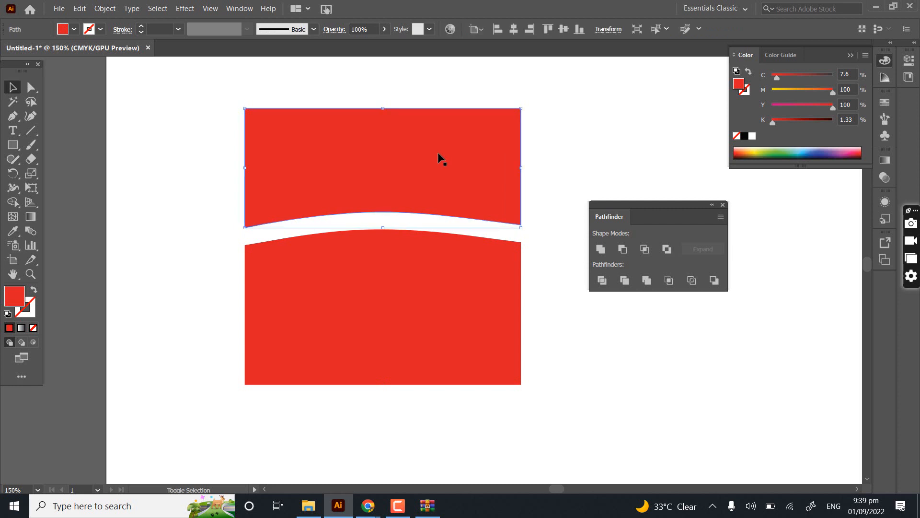
pyautogui.press('x')
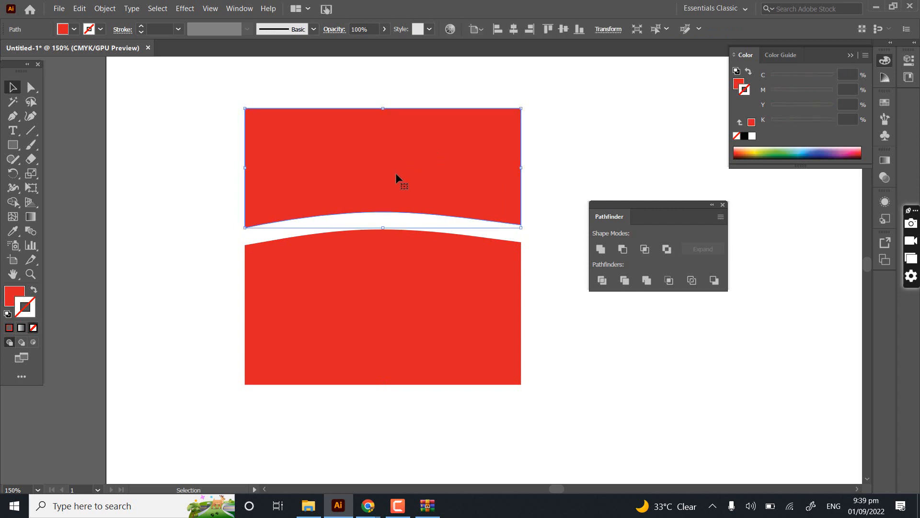
pyautogui.hotkey('shift', 'x')
pyautogui.click(264, 154)
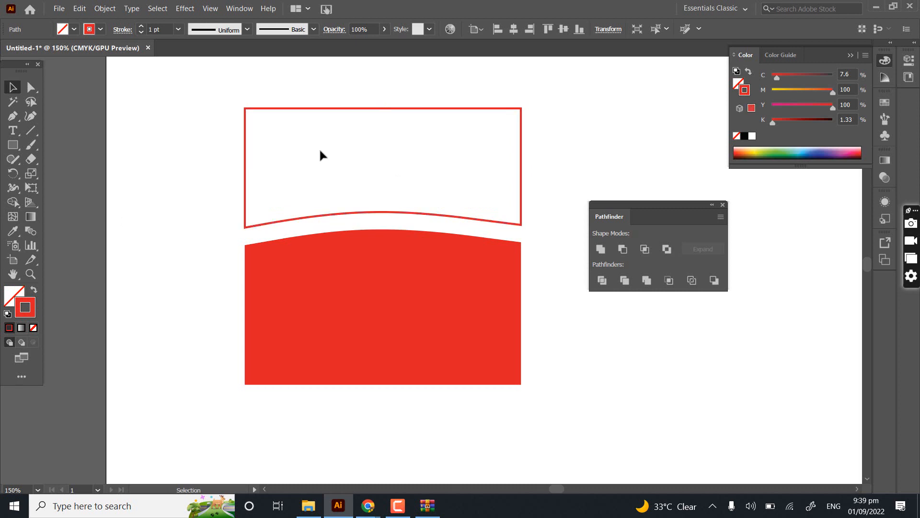
# - Swap the fill and stroke of the split square's lower piece to give it the same unfilled red outline
pyautogui.click(369, 212)
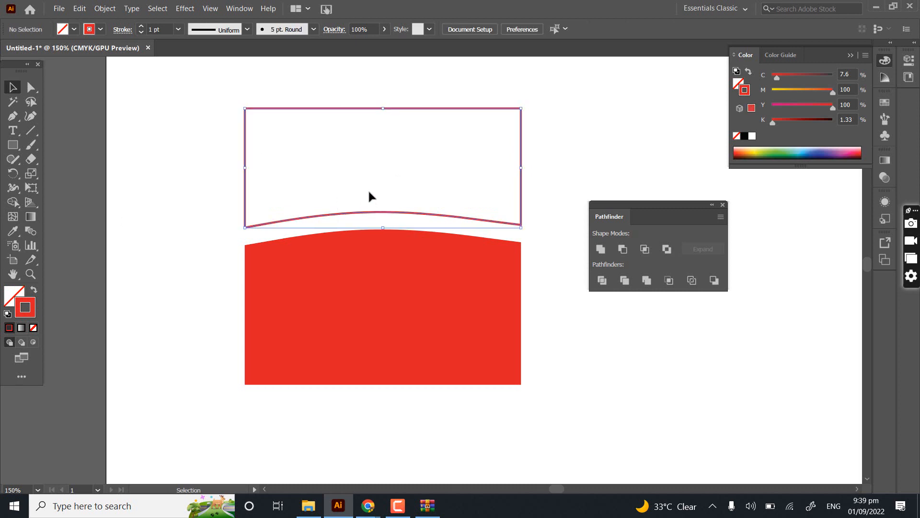
pyautogui.click(289, 287)
pyautogui.hotkey('shift', 'x')
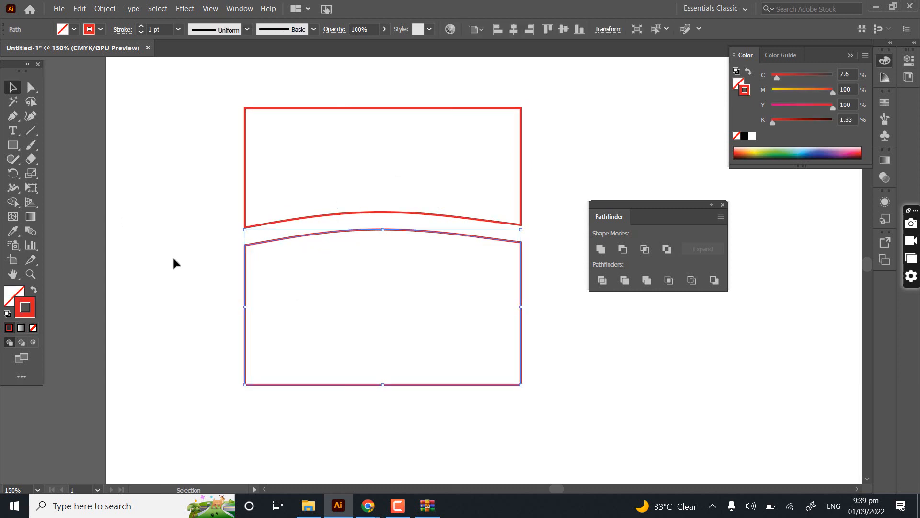
# - Activate the Eraser tool near the outlined pieces and vary its tip size, enlarging, shrinking and enlarging it again
pyautogui.moveTo(355, 275); pyautogui.dragTo(326, 156)
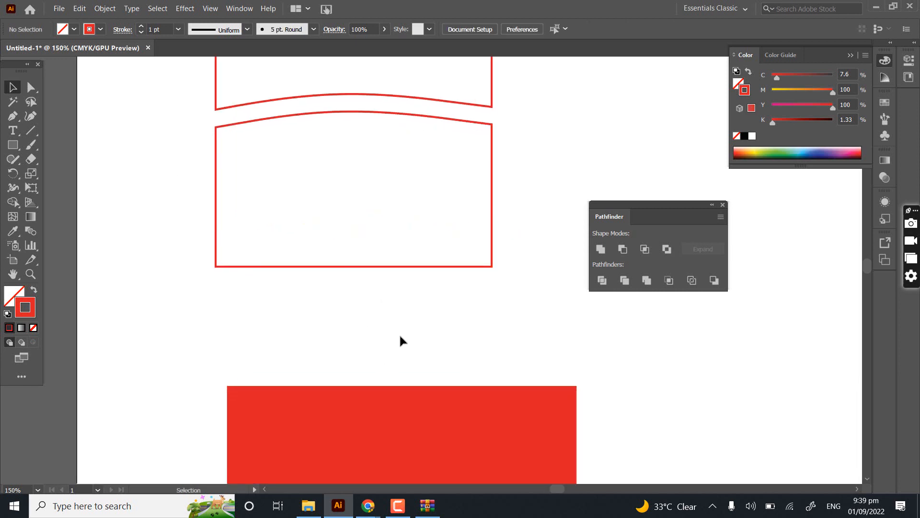
pyautogui.scroll(-4, 399, 333)
pyautogui.moveTo(384, 281); pyautogui.dragTo(274, 142)
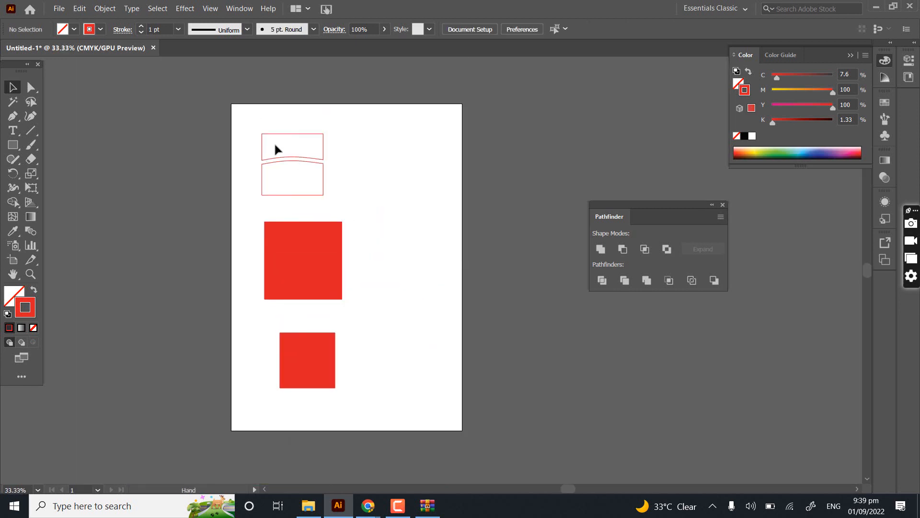
pyautogui.scroll(3, 275, 141)
pyautogui.moveTo(30, 160); pyautogui.dragTo(58, 155)
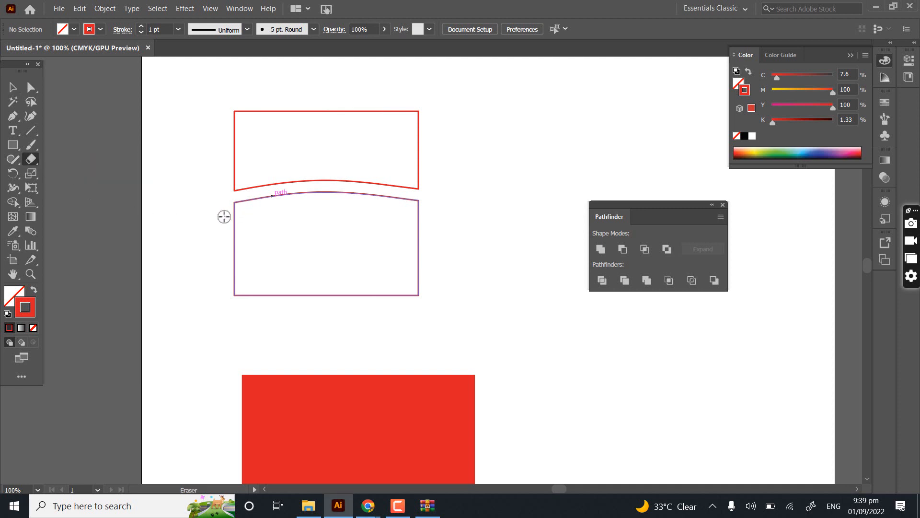
pyautogui.press(']')
pyautogui.press(']')
pyautogui.press(']')
pyautogui.press(']')
pyautogui.press(']')
pyautogui.press(']')
pyautogui.press(']')
pyautogui.press(']')
pyautogui.press(']')
pyautogui.press(']')
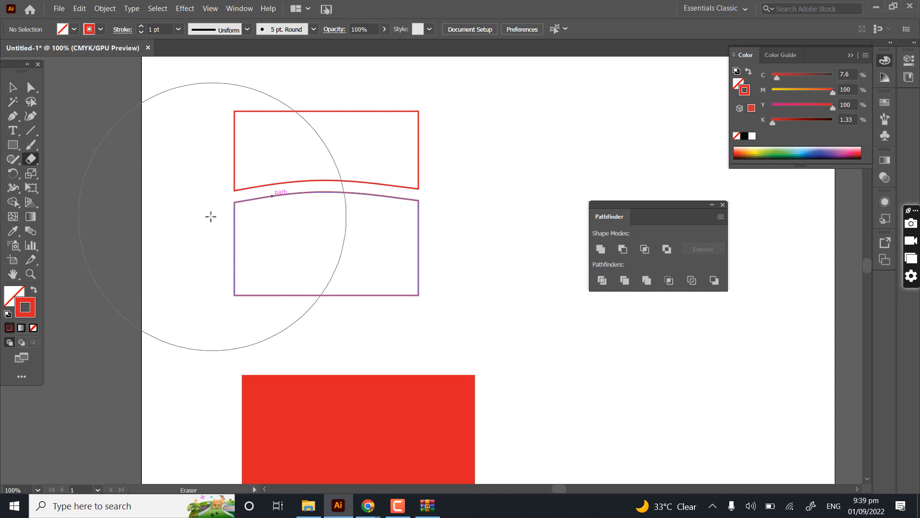
pyautogui.press('[')
pyautogui.press('[')
pyautogui.press('[')
pyautogui.press('[')
pyautogui.press('[')
pyautogui.press('[')
pyautogui.press('[')
pyautogui.press('[')
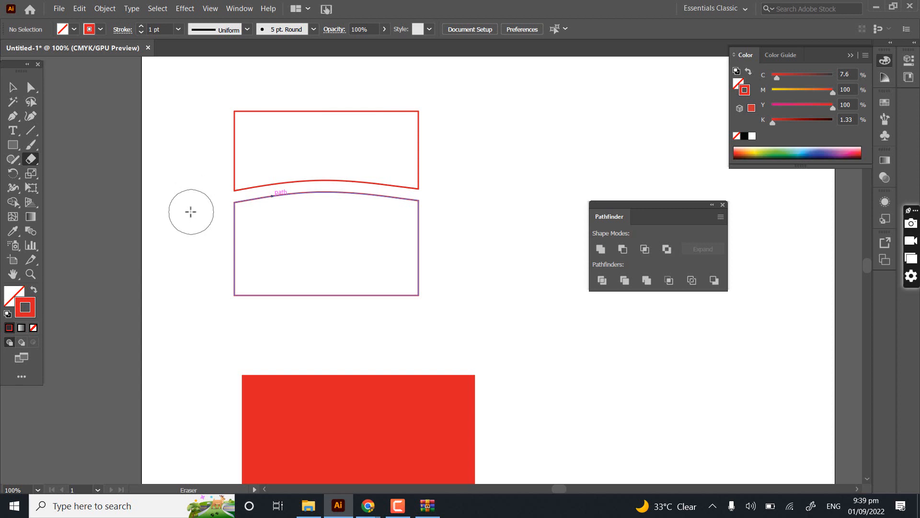
pyautogui.press('[')
pyautogui.press('[')
pyautogui.press('[')
pyautogui.press('[')
pyautogui.press(']')
pyautogui.press(']')
pyautogui.press(']')
pyautogui.press(']')
pyautogui.press(']')
pyautogui.press(']')
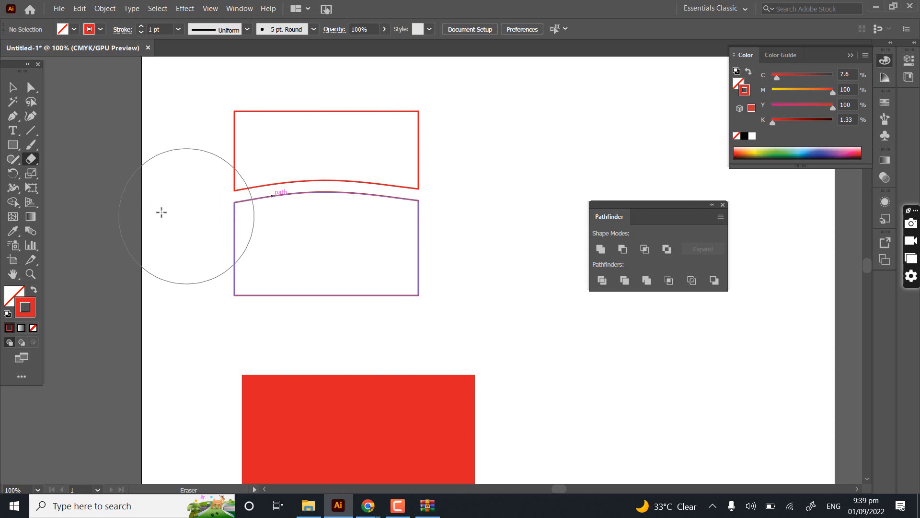
# - Select both outlined pieces, swap their stroke and fill back to solid red, and shift them slightly upward
pyautogui.click(12, 88)
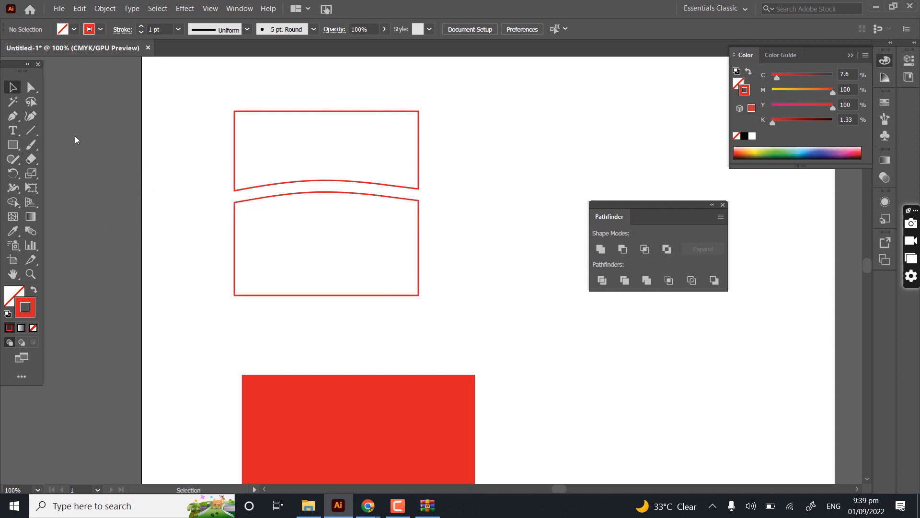
pyautogui.moveTo(253, 256); pyautogui.dragTo(211, 98)
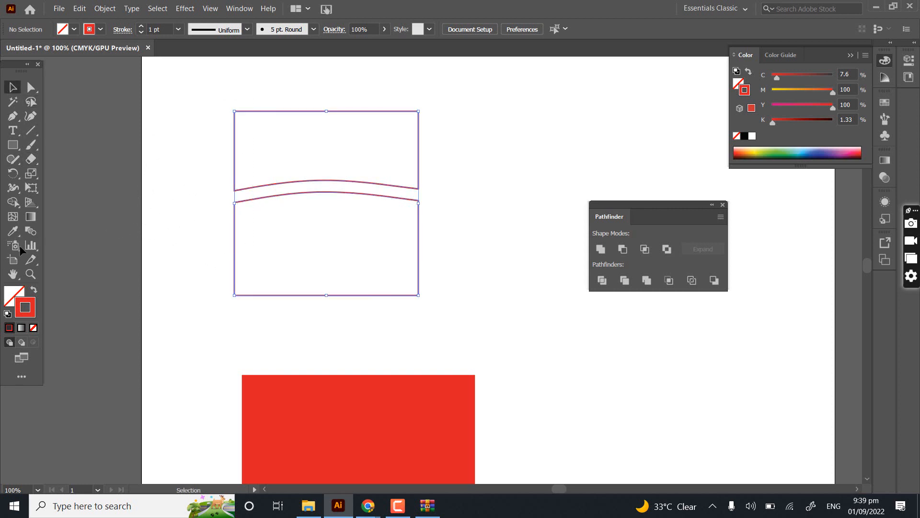
pyautogui.click(34, 290)
pyautogui.moveTo(294, 245); pyautogui.dragTo(291, 238)
pyautogui.click(189, 269)
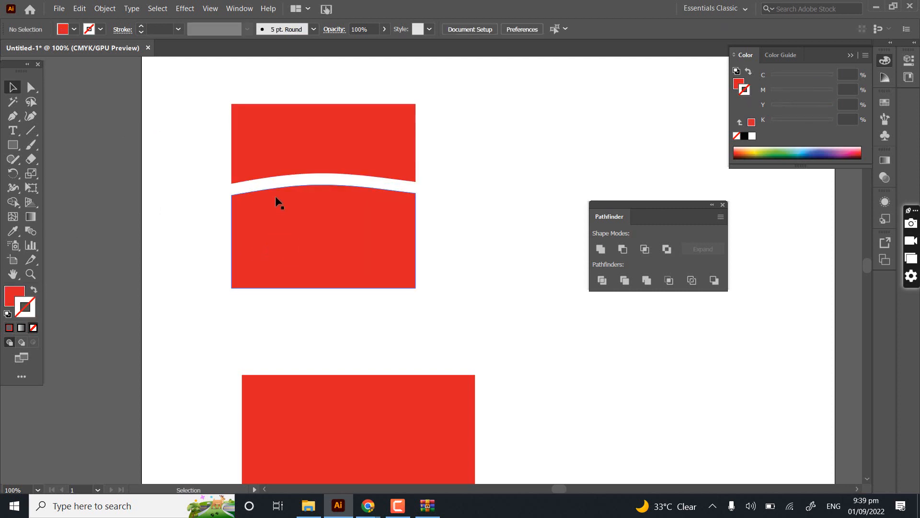
# - Overlap the lower red piece with the upper one and merge both into a single shape using Shape Builder
pyautogui.moveTo(276, 197); pyautogui.dragTo(286, 135)
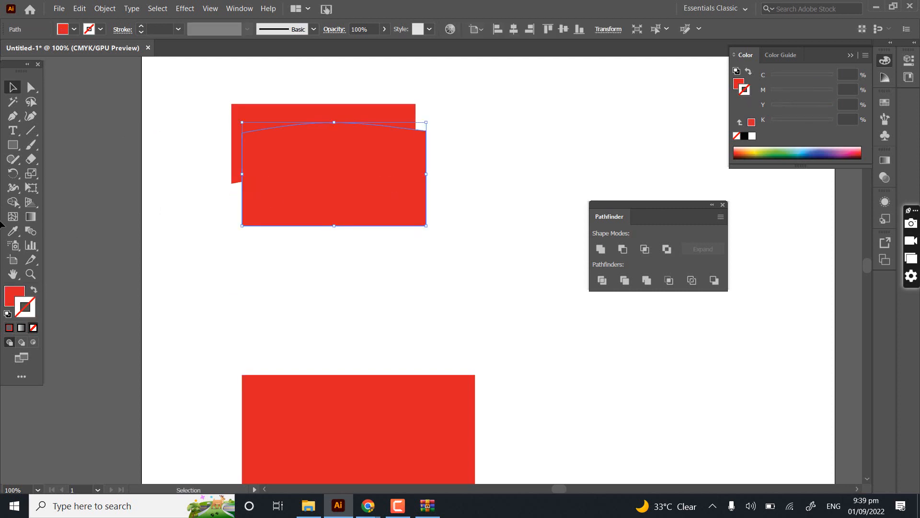
pyautogui.click(272, 261)
pyautogui.moveTo(178, 136); pyautogui.dragTo(333, 261)
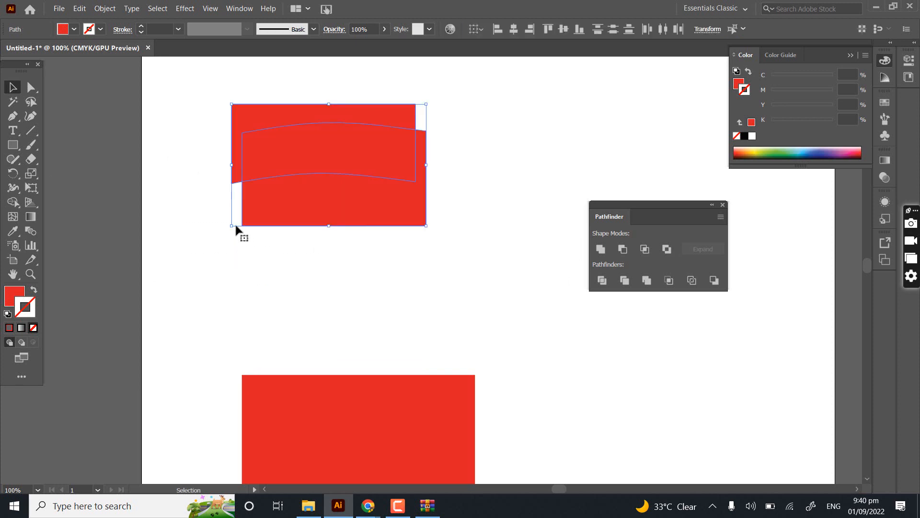
pyautogui.click(21, 205)
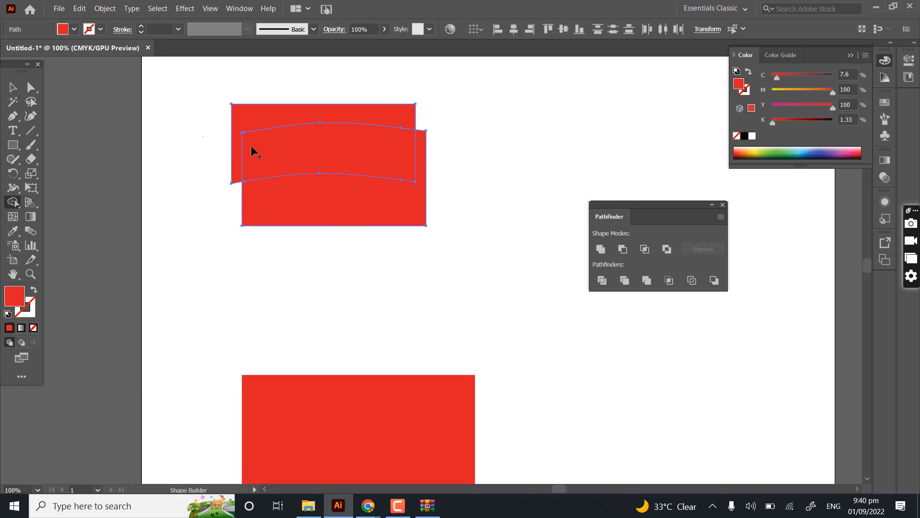
pyautogui.moveTo(253, 150); pyautogui.dragTo(287, 242)
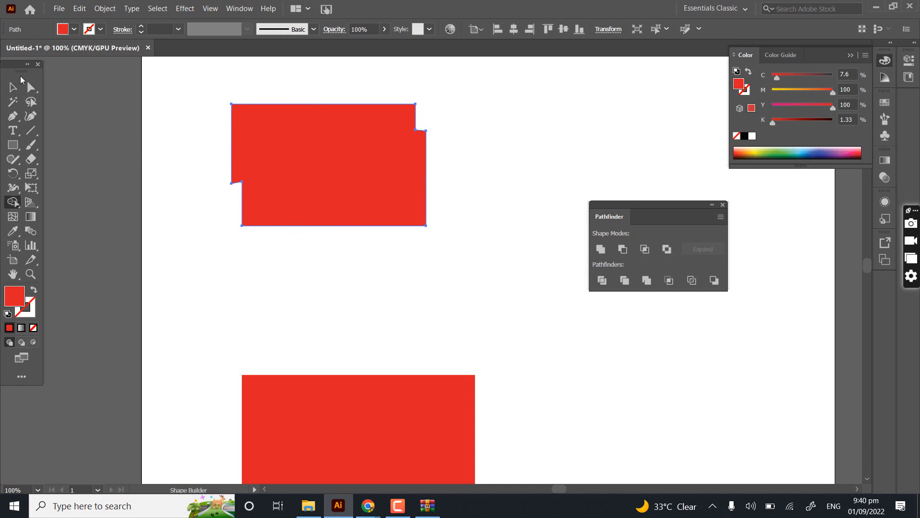
# - Reduce the Eraser's tip size and erase a wide, downward-curving band across the middle of the merged red shape
pyautogui.click(13, 87)
pyautogui.moveTo(332, 188); pyautogui.dragTo(290, 232)
pyautogui.scroll(2, 276, 234)
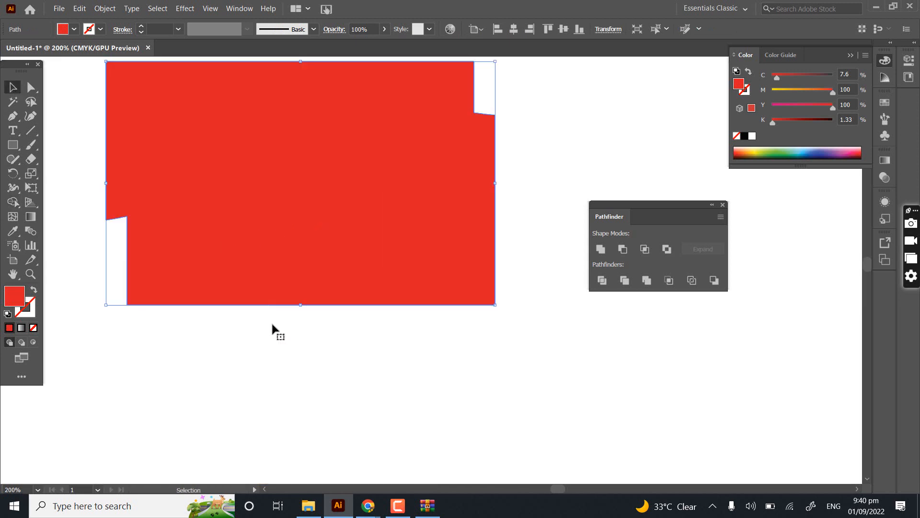
pyautogui.scroll(-1, 266, 289)
pyautogui.click(36, 162)
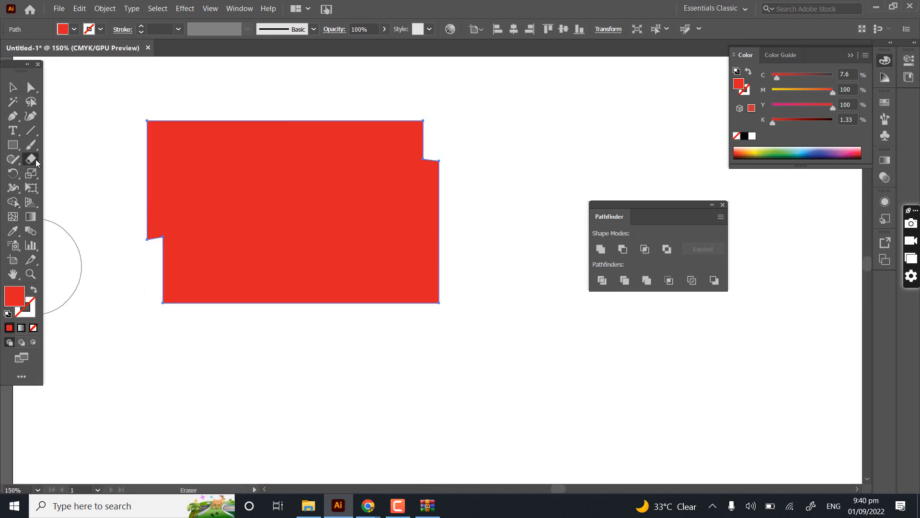
pyautogui.press('[')
pyautogui.press('[')
pyautogui.press('[')
pyautogui.press('[')
pyautogui.press('[')
pyautogui.press('[')
pyautogui.press('[')
pyautogui.press('[')
pyautogui.moveTo(111, 185)
pyautogui.mouseDown()
pyautogui.moveTo(339, 201)
pyautogui.moveTo(481, 233)
pyautogui.mouseUp()
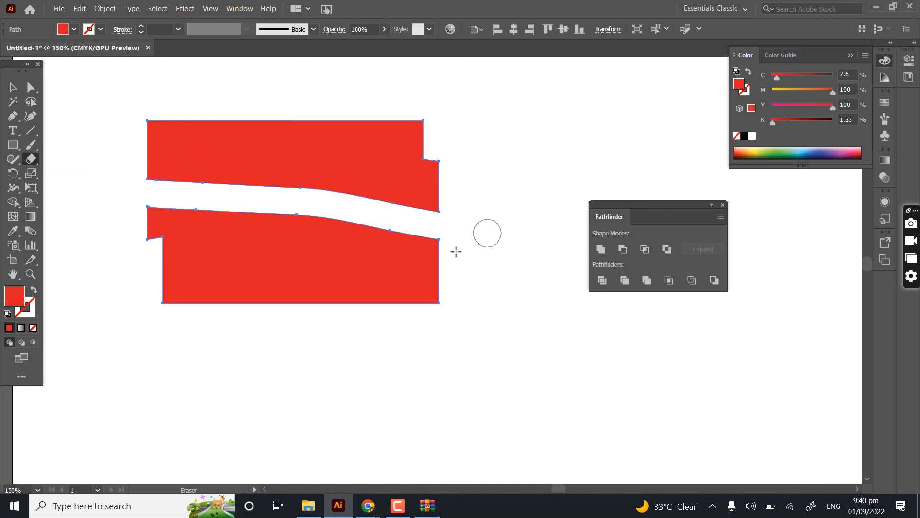
# - Swap the fill and stroke of the two erased pieces to make them unfilled red outlines, and deselect them
pyautogui.click(13, 86)
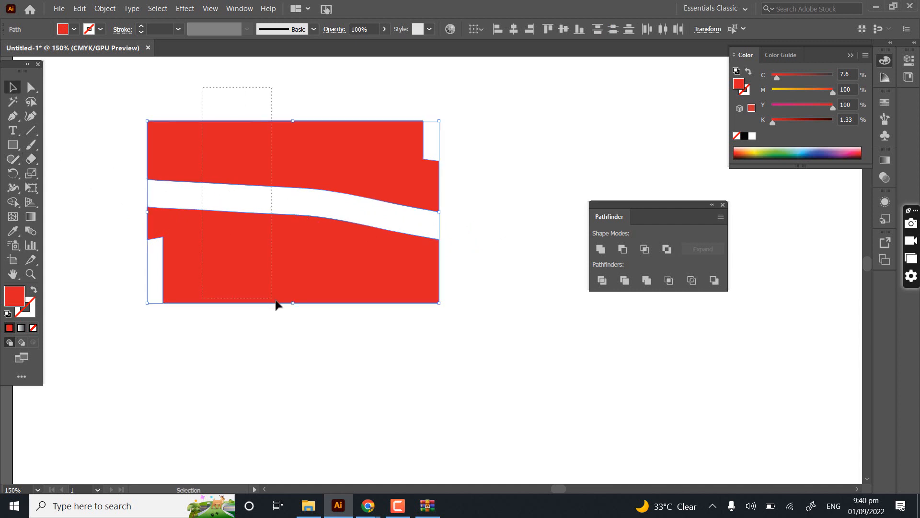
pyautogui.click(32, 290)
pyautogui.click(120, 325)
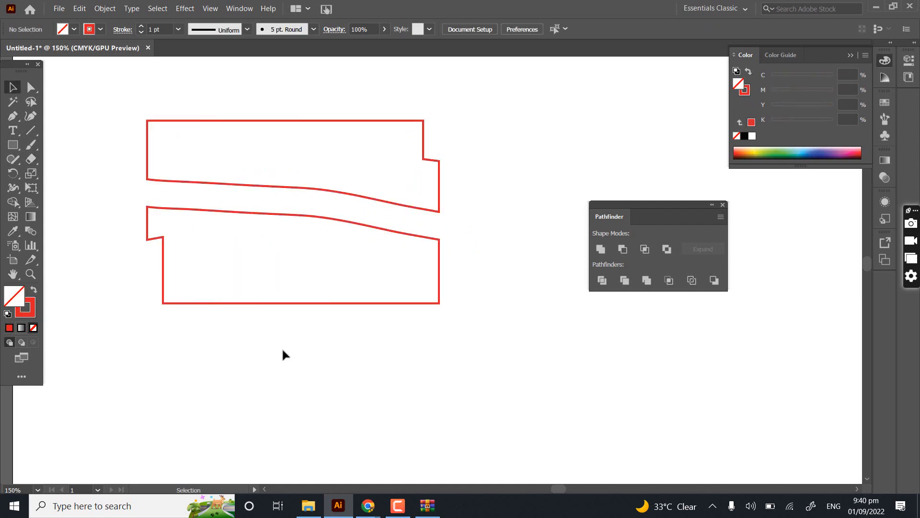
pyautogui.moveTo(301, 266); pyautogui.dragTo(315, 171)
pyautogui.scroll(-1, 315, 173)
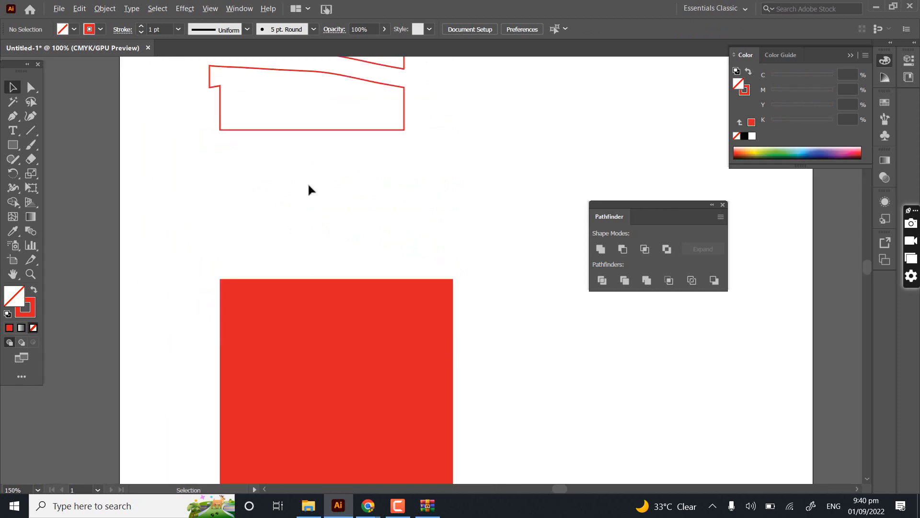
# - Cut the large red square into two pieces with the Knife along a gently arched horizontal line across its middle, and deselect it
pyautogui.moveTo(242, 353); pyautogui.dragTo(221, 223)
pyautogui.moveTo(139, 185); pyautogui.dragTo(266, 323)
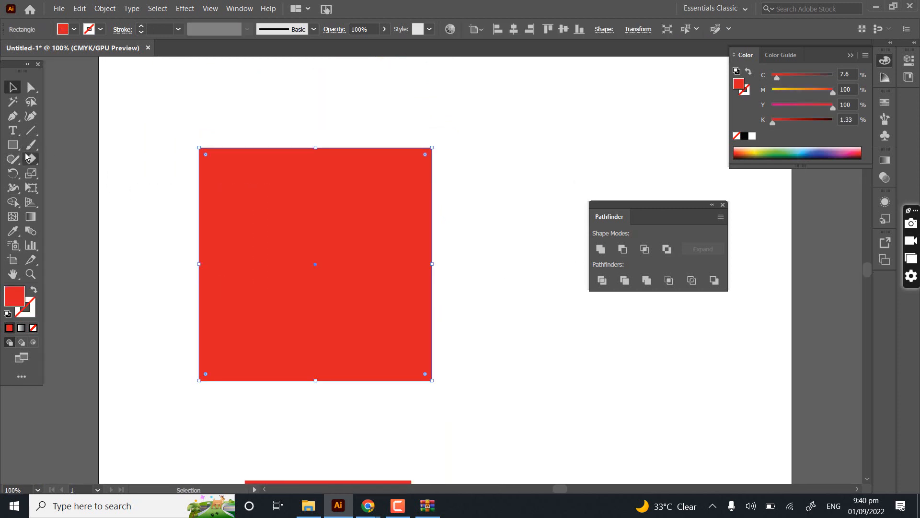
pyautogui.click(30, 159)
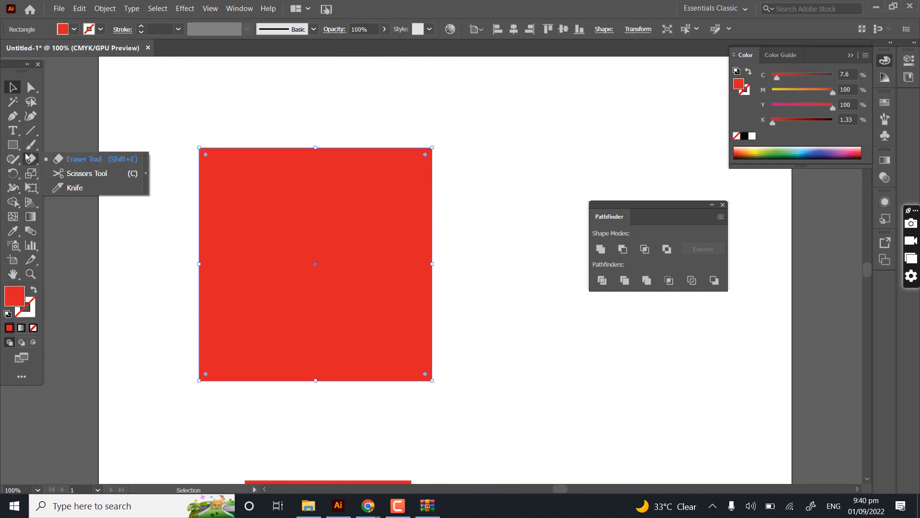
pyautogui.click(73, 189)
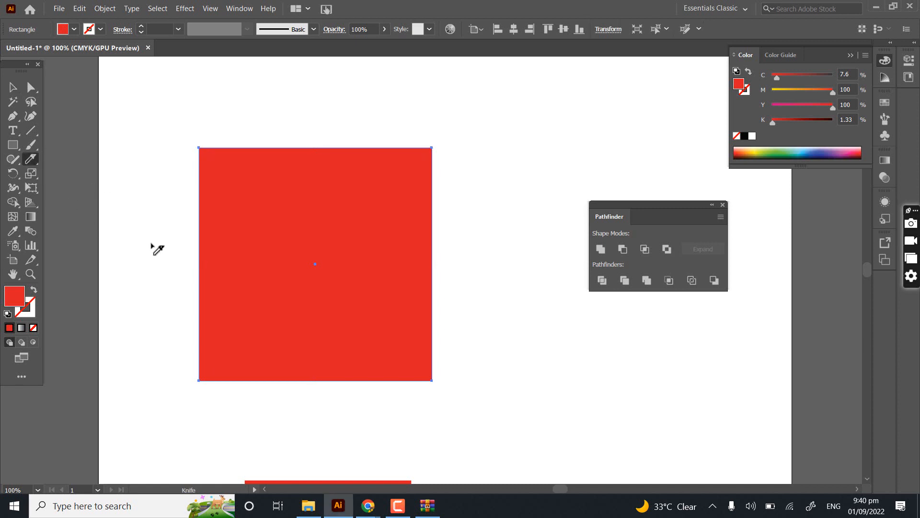
pyautogui.moveTo(124, 284)
pyautogui.mouseDown()
pyautogui.moveTo(596, 302)
pyautogui.moveTo(596, 282)
pyautogui.mouseUp()
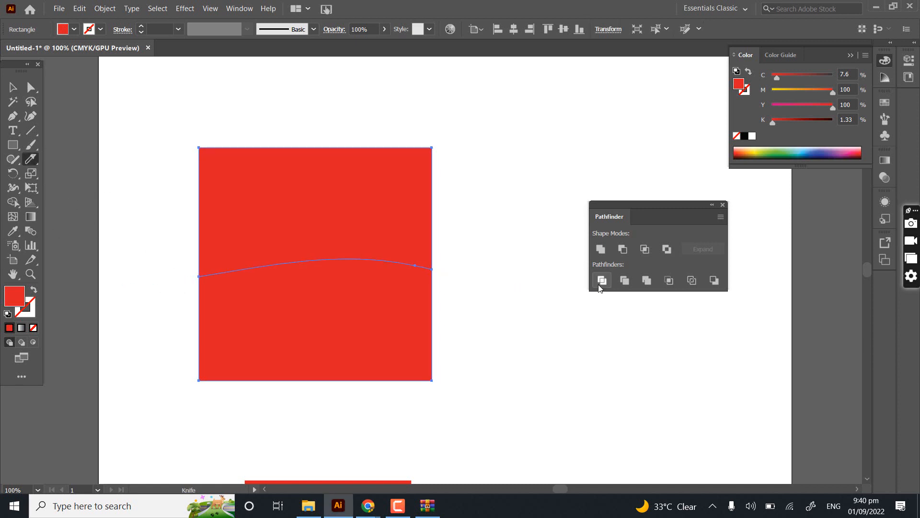
pyautogui.click(12, 87)
pyautogui.click(138, 92)
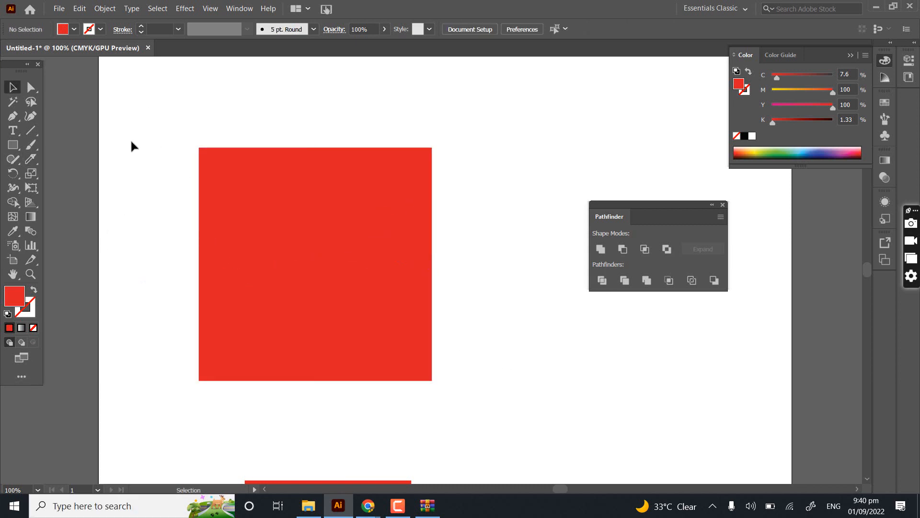
# - Move the upper piece of the knife-cut square upward, away from the lower piece
pyautogui.scroll(4, 168, 249)
pyautogui.scroll(-2, 266, 351)
pyautogui.hscroll(1, 265, 352)
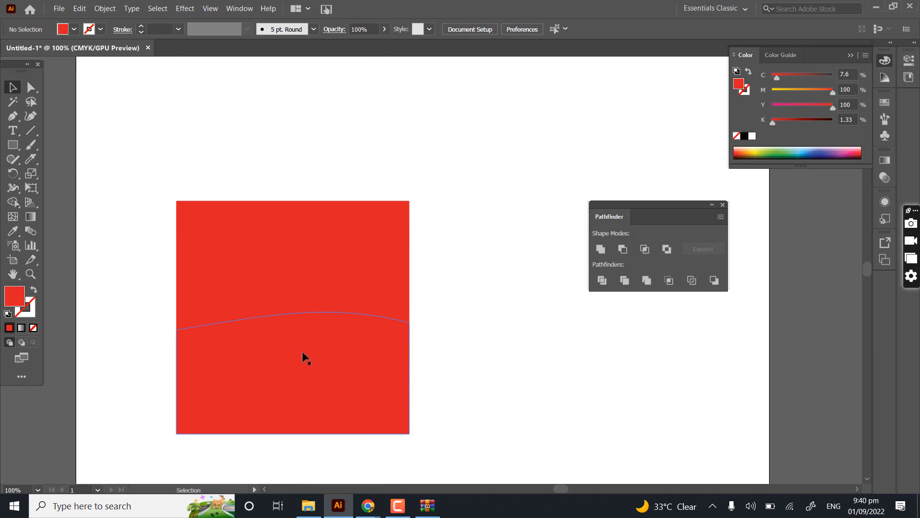
pyautogui.moveTo(312, 287); pyautogui.dragTo(315, 169)
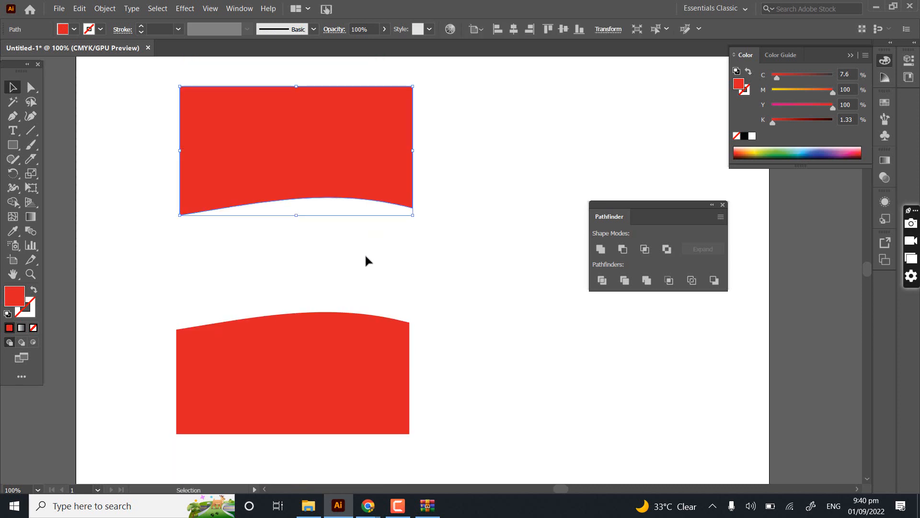
# - Swap the fill and stroke of the lower and upper pieces to make them unfilled red outlines
pyautogui.click(337, 338)
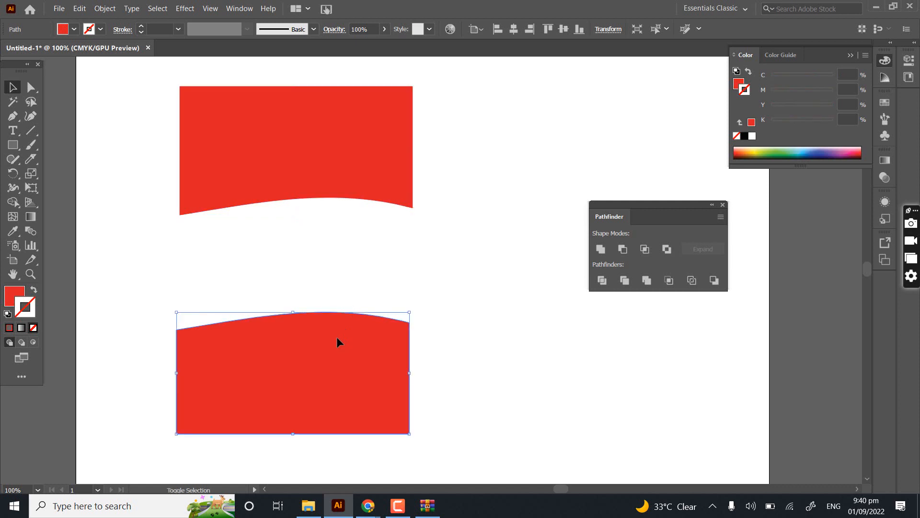
pyautogui.hotkey('shift', 'x')
pyautogui.click(322, 194)
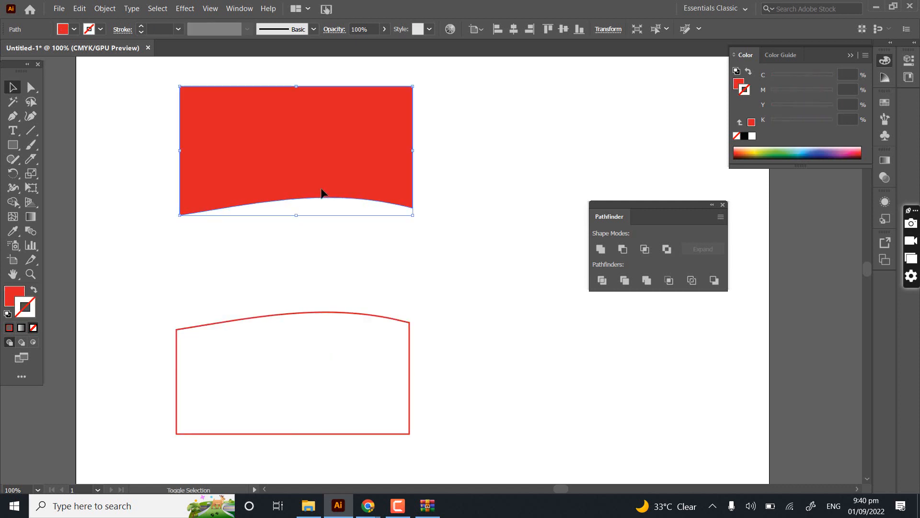
pyautogui.hotkey('shift', 'x')
pyautogui.press('c')
pyautogui.moveTo(320, 150); pyautogui.dragTo(312, 239)
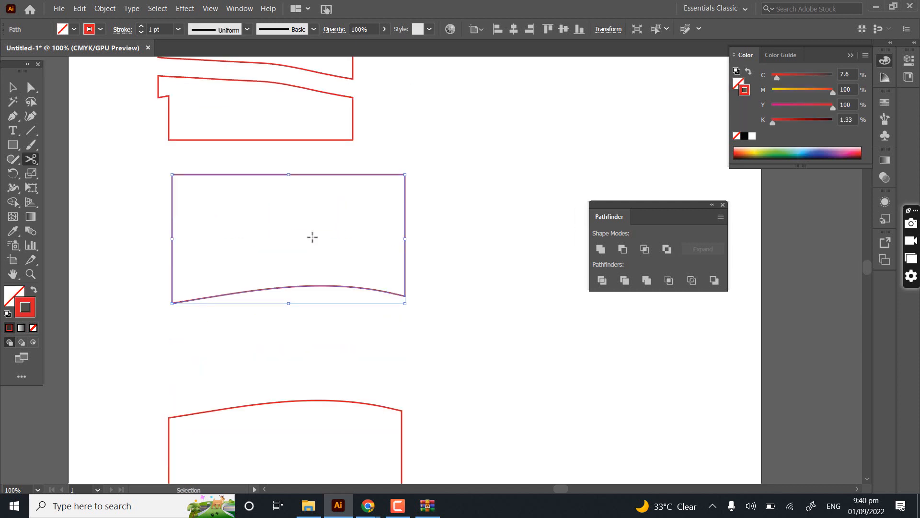
# - Undo the fill and stroke swaps on both pieces and the move of the upper piece
pyautogui.hotkey('ctrl', 'z')
pyautogui.hotkey('ctrl', 'z')
pyautogui.hotkey('ctrl', 'z')
pyautogui.moveTo(255, 196); pyautogui.dragTo(255, 173)
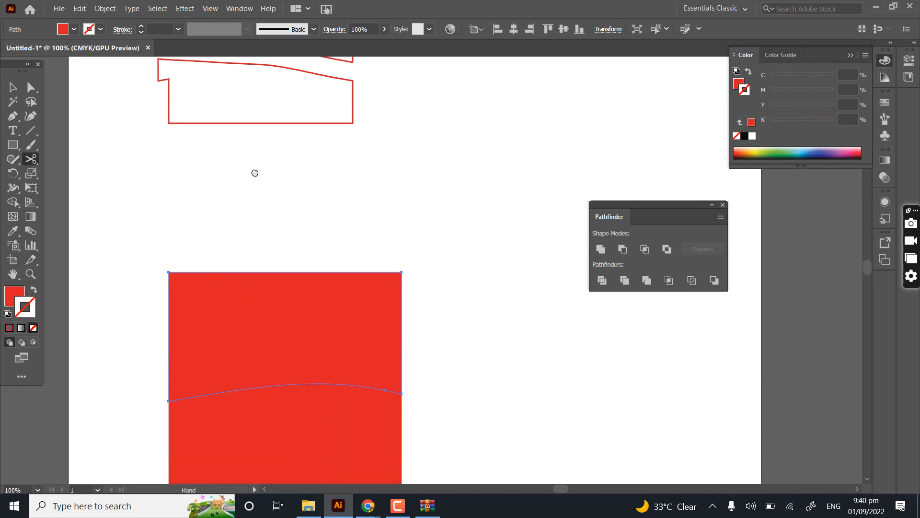
# - Deselect the cut red square and shift its upper piece upward to separate it from the lower piece
pyautogui.scroll(-1, 249, 197)
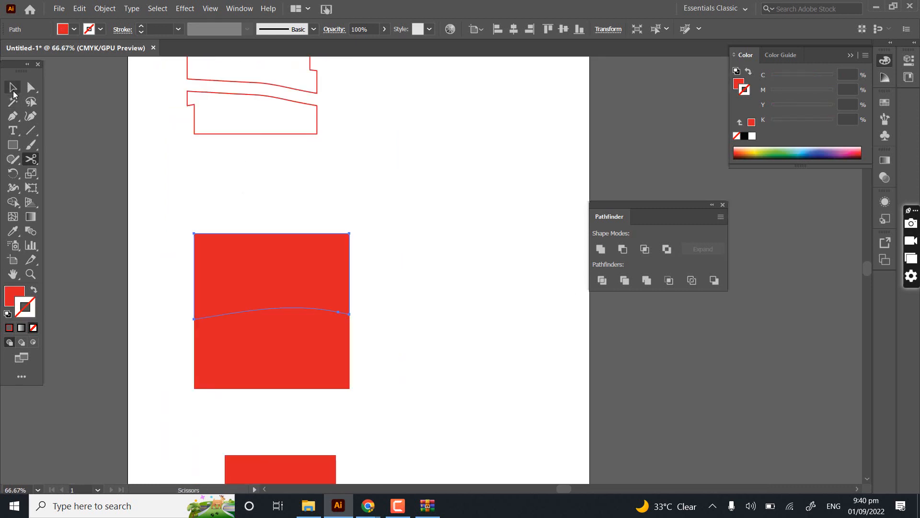
pyautogui.click(13, 88)
pyautogui.scroll(3, 237, 194)
pyautogui.scroll(2, 235, 194)
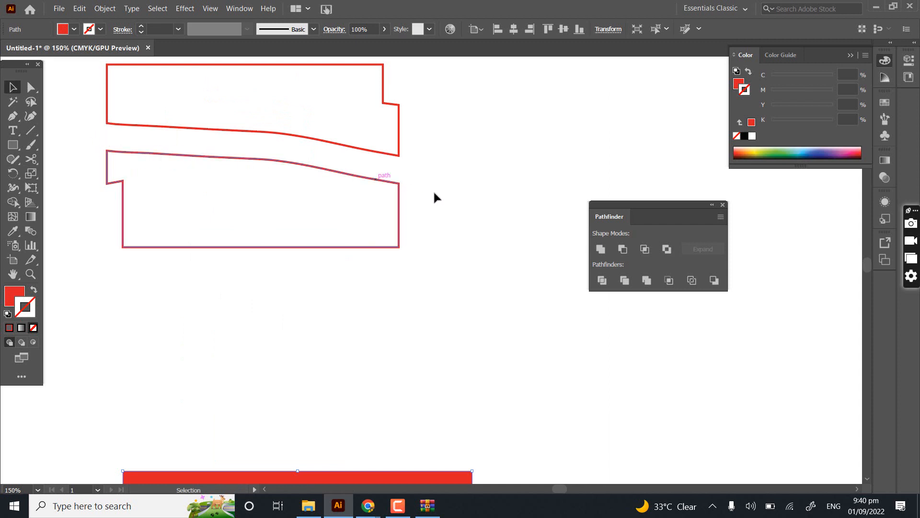
pyautogui.press('space')
pyautogui.moveTo(259, 396); pyautogui.dragTo(266, 131)
pyautogui.press('space')
pyautogui.moveTo(122, 398); pyautogui.dragTo(117, 300)
pyautogui.click(91, 307)
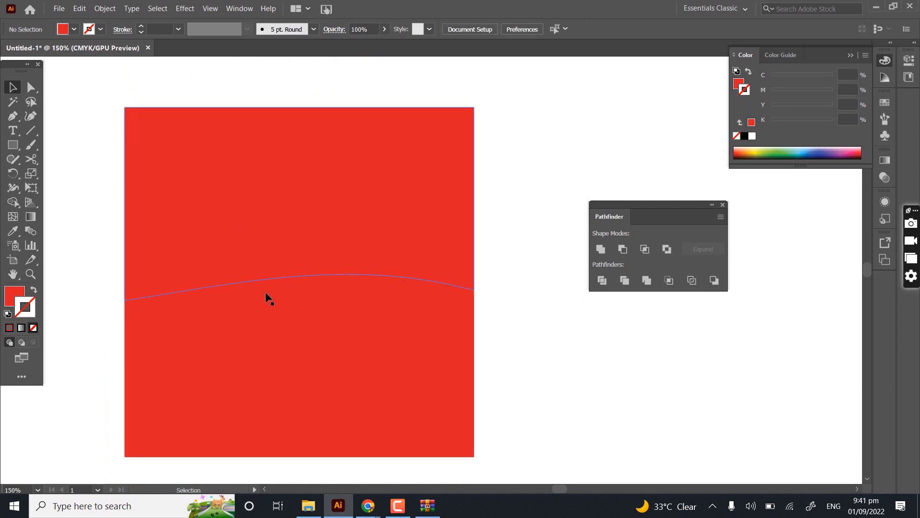
pyautogui.moveTo(215, 254); pyautogui.dragTo(220, 172)
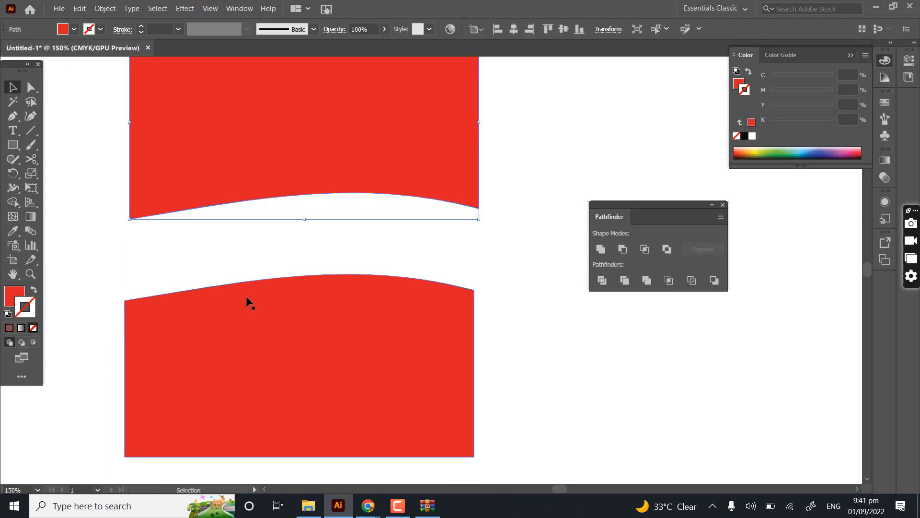
# - Select both separated red pieces and delete them
pyautogui.click(307, 323)
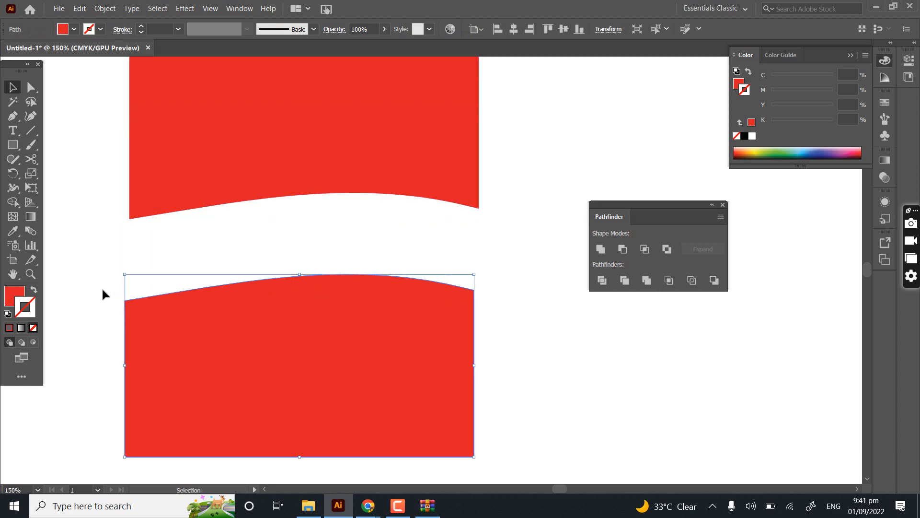
pyautogui.moveTo(151, 288); pyautogui.dragTo(161, 379)
pyautogui.press('Delete')
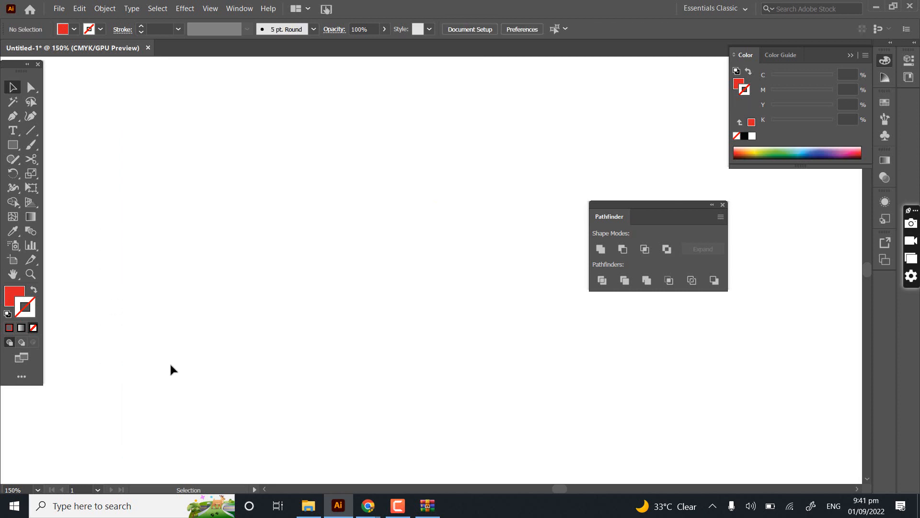
# - Select the small red square near the bottom of the artboard and swap its fill and stroke to make it an unfilled red outline
pyautogui.moveTo(330, 340); pyautogui.dragTo(325, 186)
pyautogui.scroll(-2, 322, 186)
pyautogui.moveTo(309, 325); pyautogui.dragTo(237, 191)
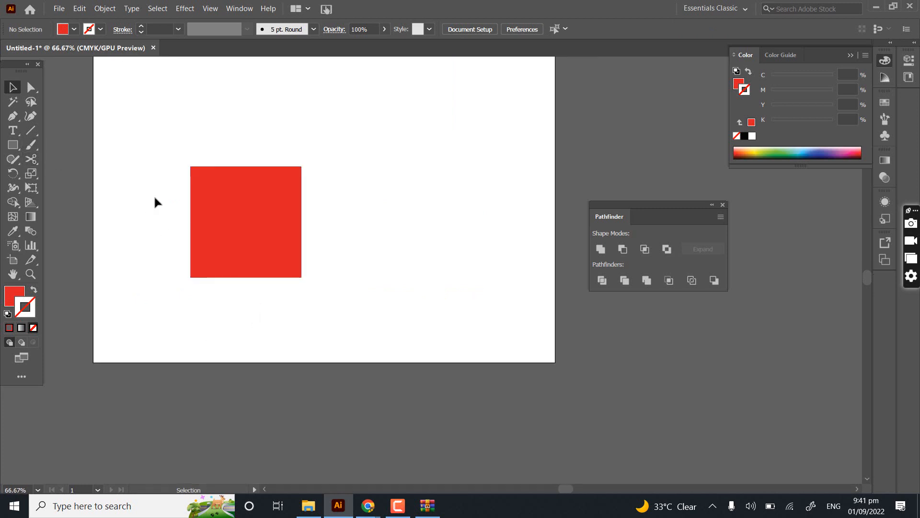
pyautogui.click(212, 222)
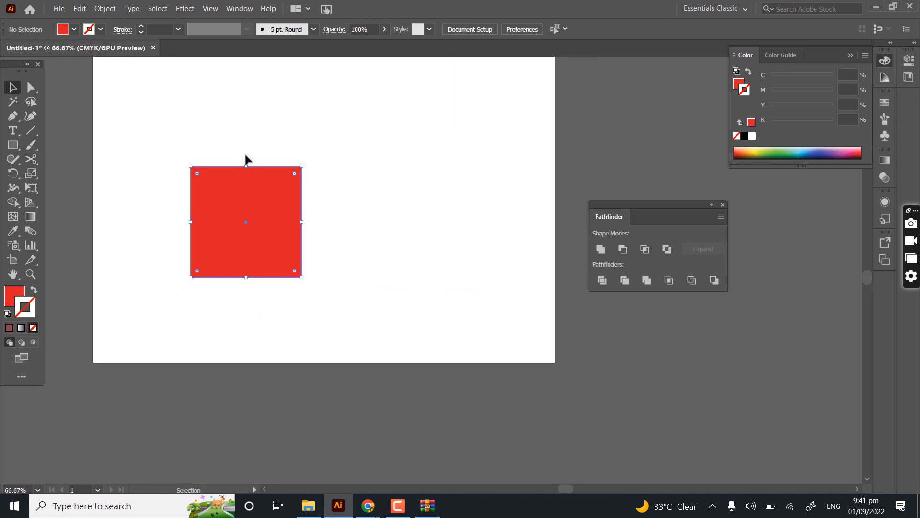
pyautogui.moveTo(234, 181); pyautogui.dragTo(214, 207)
pyautogui.scroll(2, 212, 236)
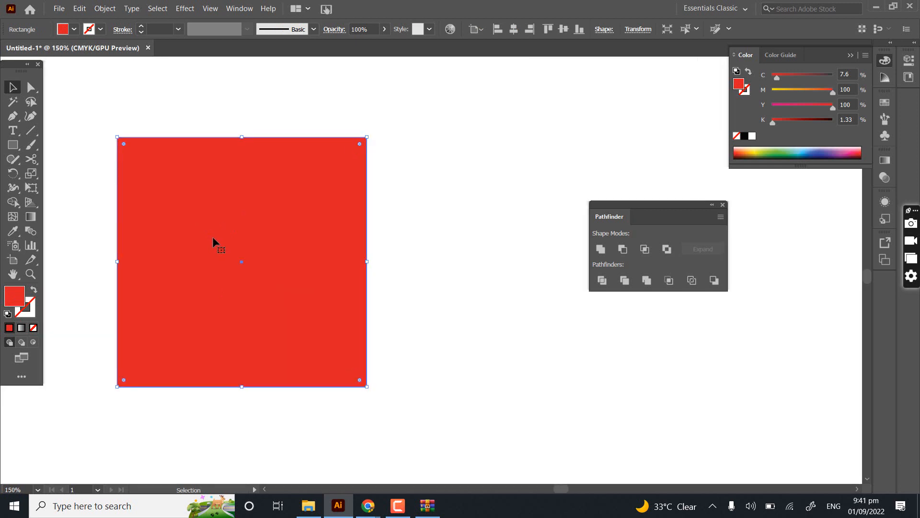
pyautogui.click(34, 290)
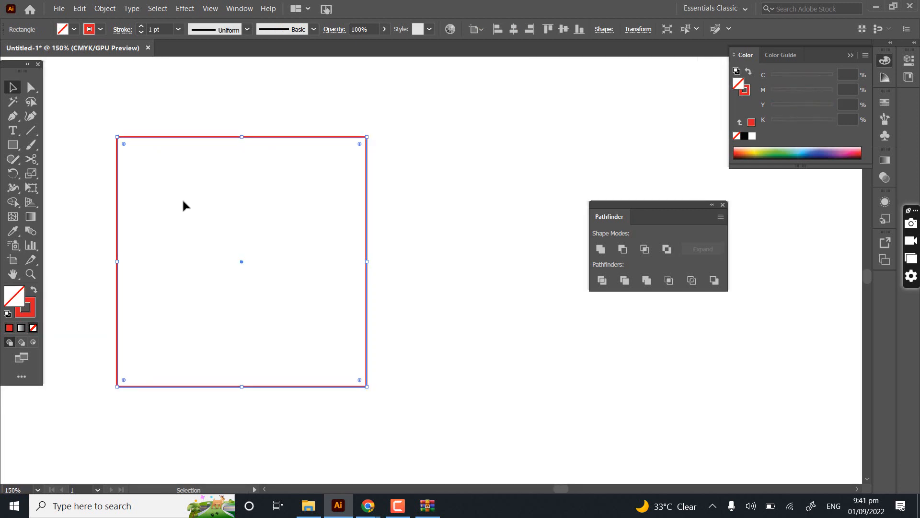
# - Add an anchor point at the midpoint of the outlined square's bottom edge
pyautogui.scroll(3, 140, 141)
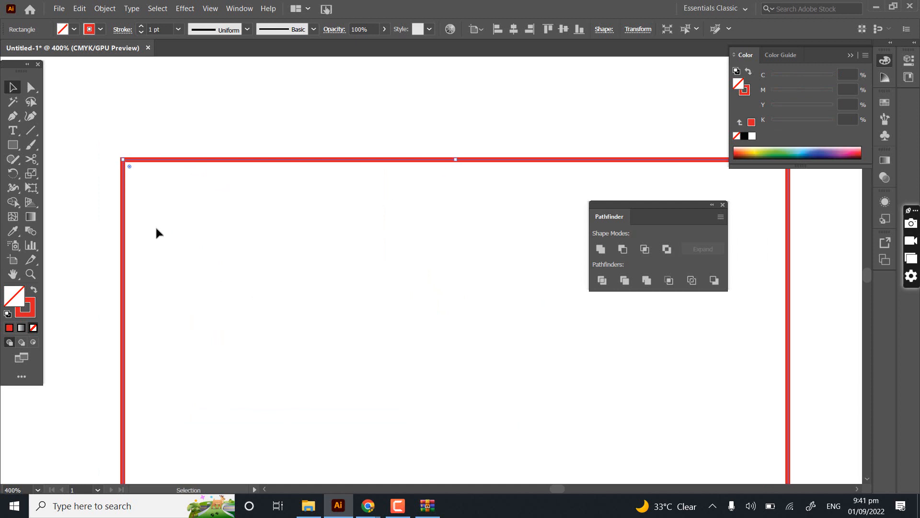
pyautogui.scroll(-3, 156, 228)
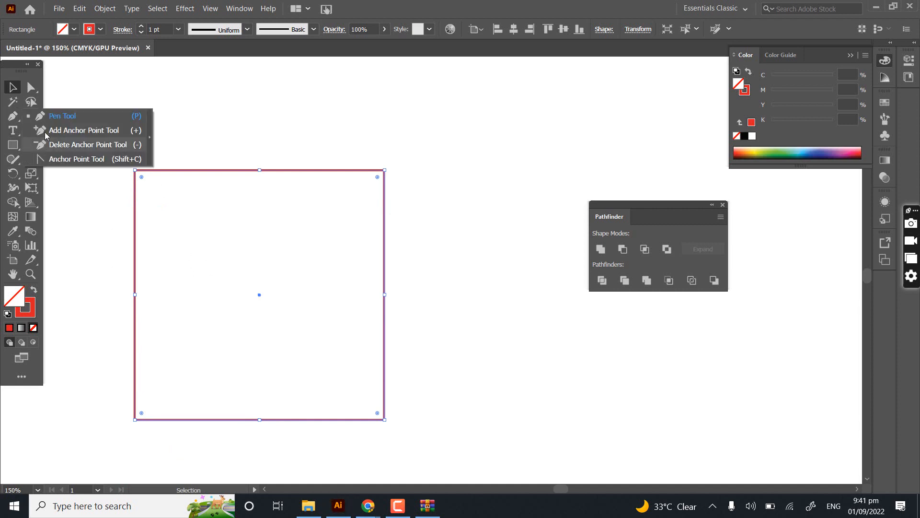
pyautogui.click(44, 132)
pyautogui.scroll(-3, 261, 240)
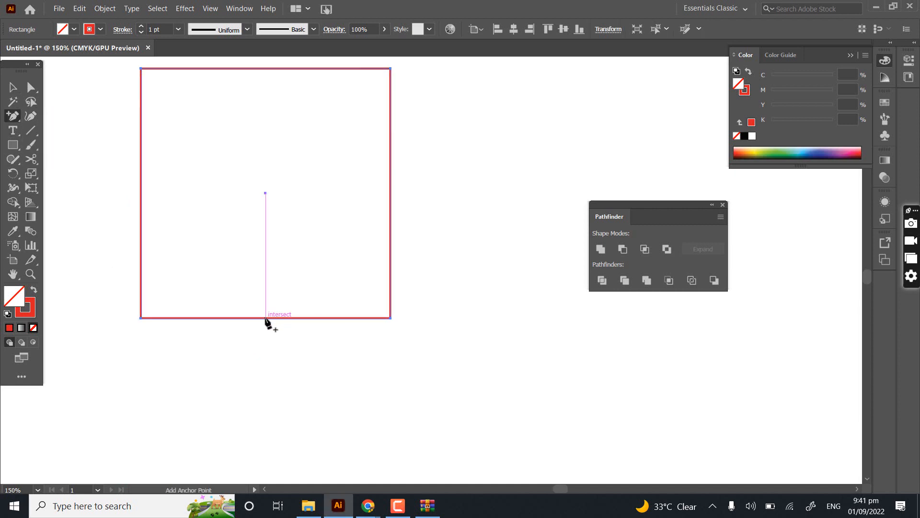
pyautogui.click(265, 318)
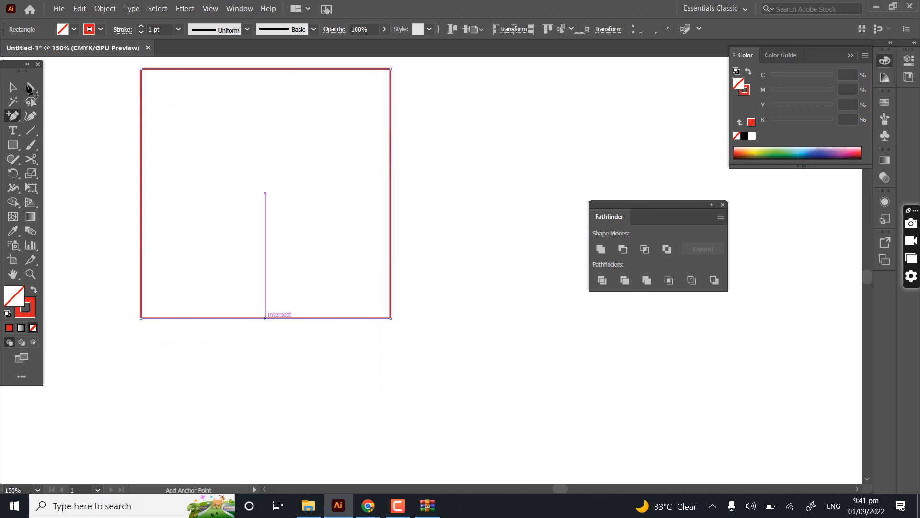
# - Try moving the square's lower-left corner anchor inward with Direct Selection, and undo the change
pyautogui.click(30, 88)
pyautogui.hscroll(-1, 147, 71)
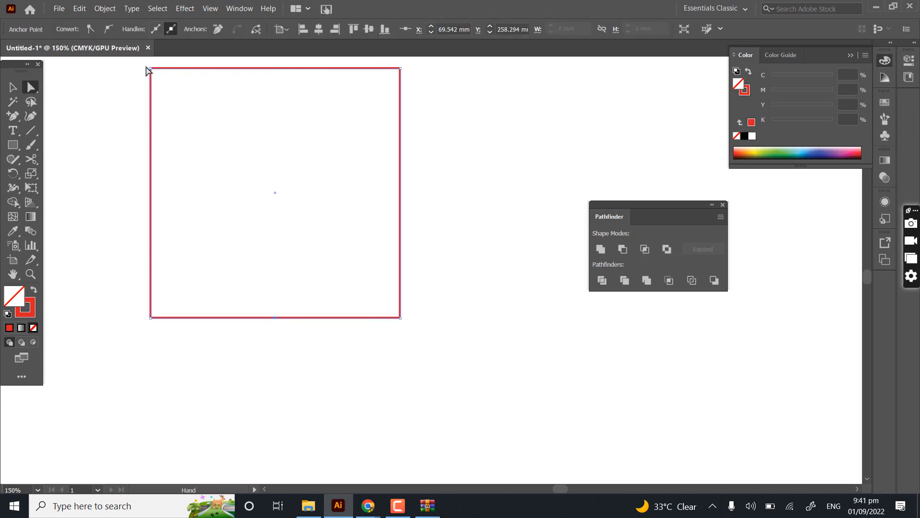
pyautogui.moveTo(118, 330); pyautogui.dragTo(187, 275)
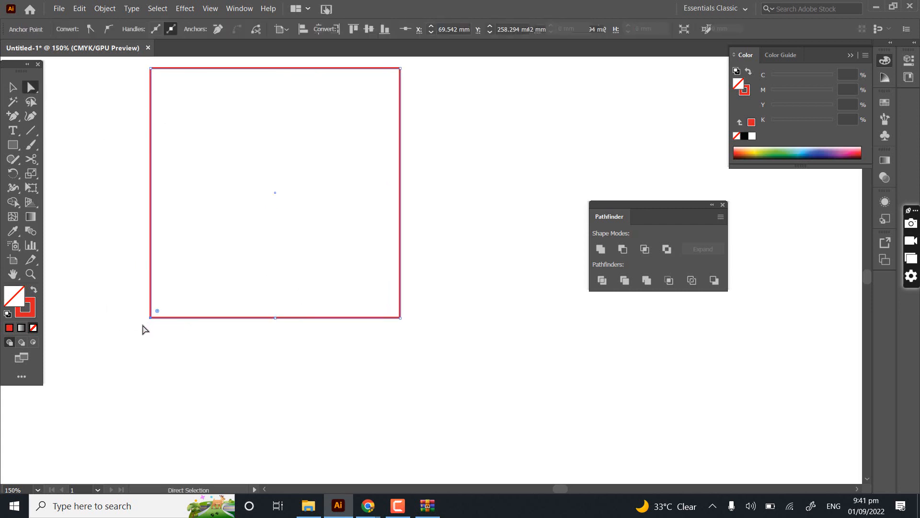
pyautogui.moveTo(151, 317); pyautogui.dragTo(189, 263)
pyautogui.hotkey('ctrl', 'z')
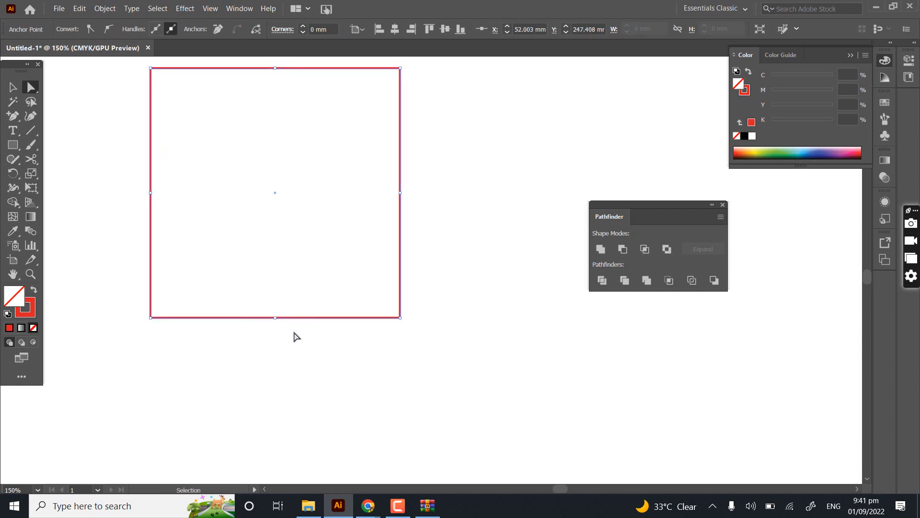
# - Pull the bottom edge's midpoint anchor straight up to form a pointed notch, undo the change, and deselect the square
pyautogui.moveTo(295, 352); pyautogui.dragTo(261, 295)
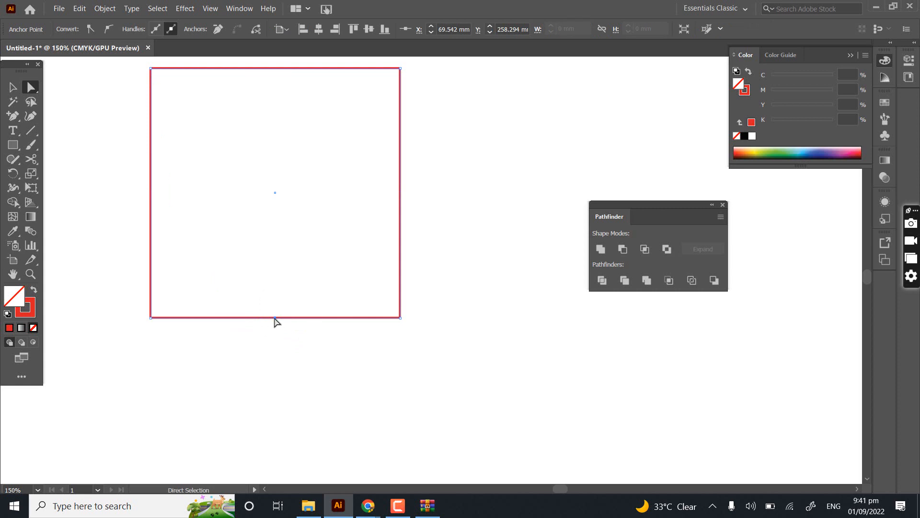
pyautogui.moveTo(276, 321); pyautogui.dragTo(284, 210)
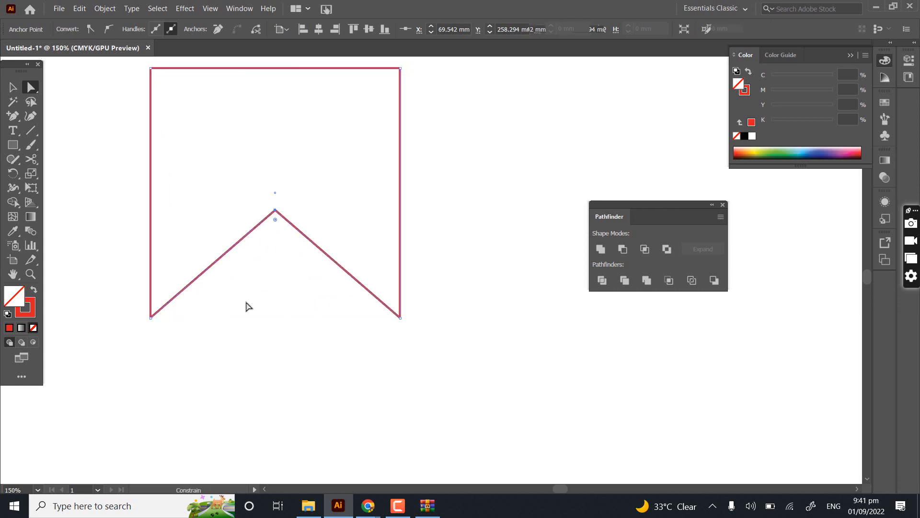
pyautogui.press('space')
pyautogui.moveTo(246, 302); pyautogui.dragTo(230, 401)
pyautogui.click(166, 253)
pyautogui.moveTo(128, 142); pyautogui.dragTo(422, 380)
pyautogui.click(309, 117)
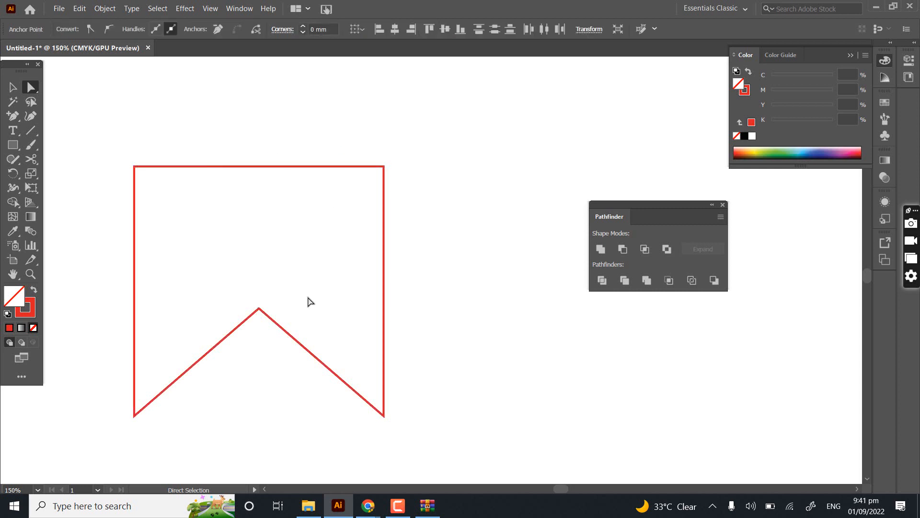
pyautogui.hotkey('ctrl', 'z')
pyautogui.click(143, 140)
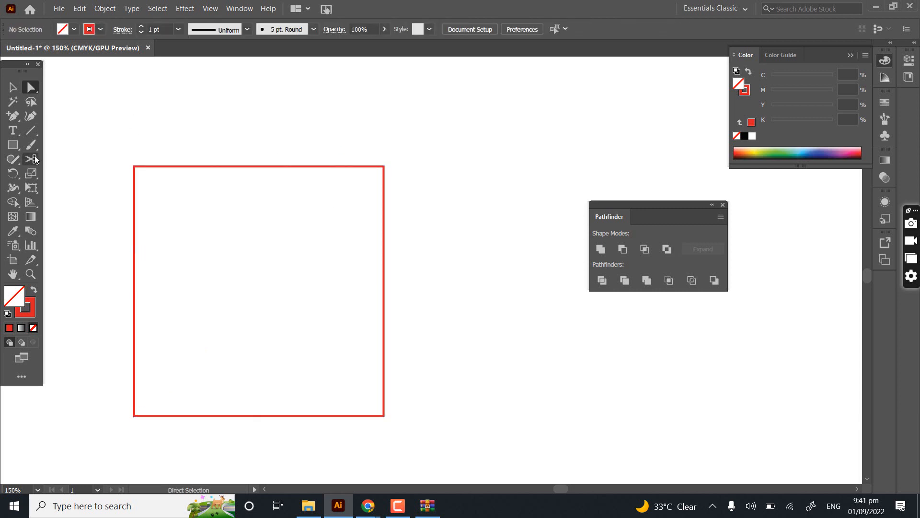
# - Select the red square outline, try the Scissors tool on the empty canvas beside it, and dismiss the alert
pyautogui.click(12, 87)
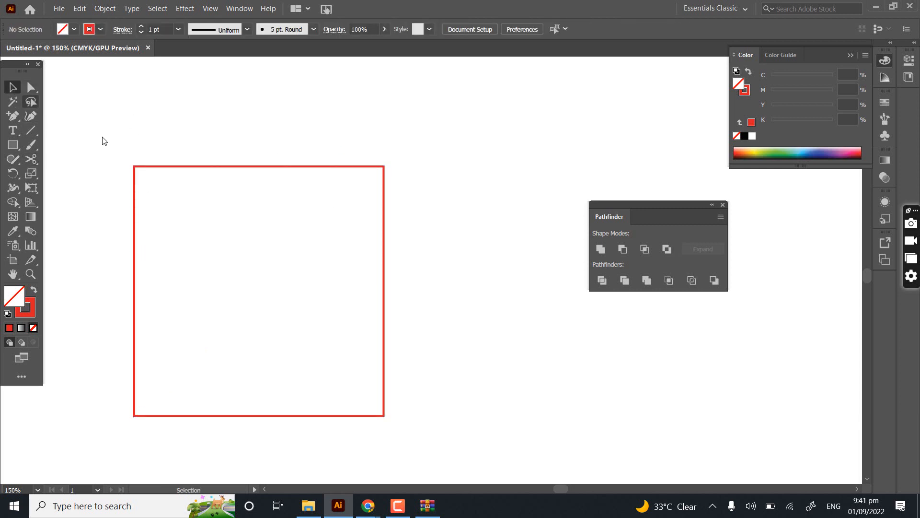
pyautogui.moveTo(102, 113); pyautogui.dragTo(196, 256)
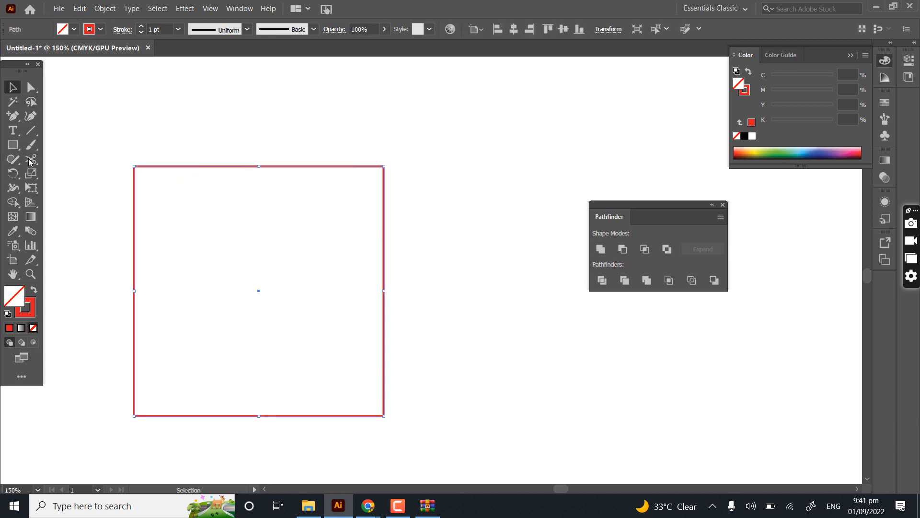
pyautogui.press('c')
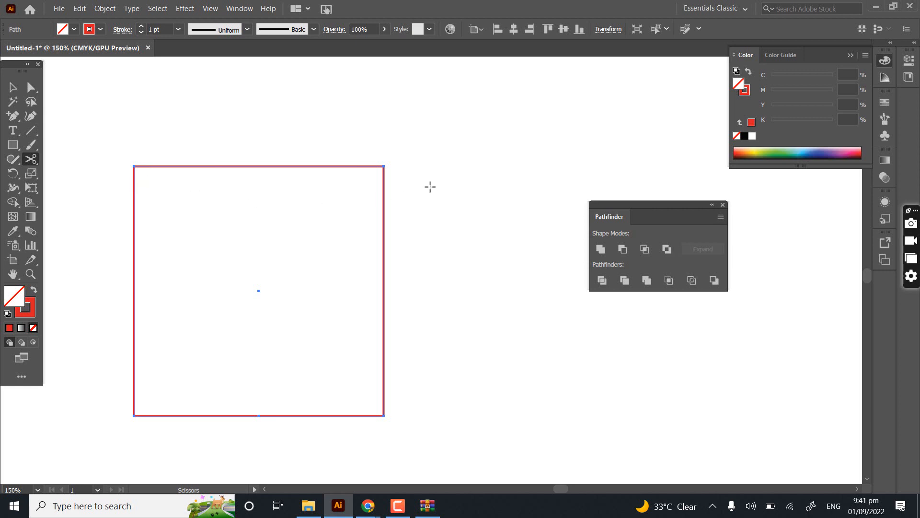
pyautogui.click(444, 236)
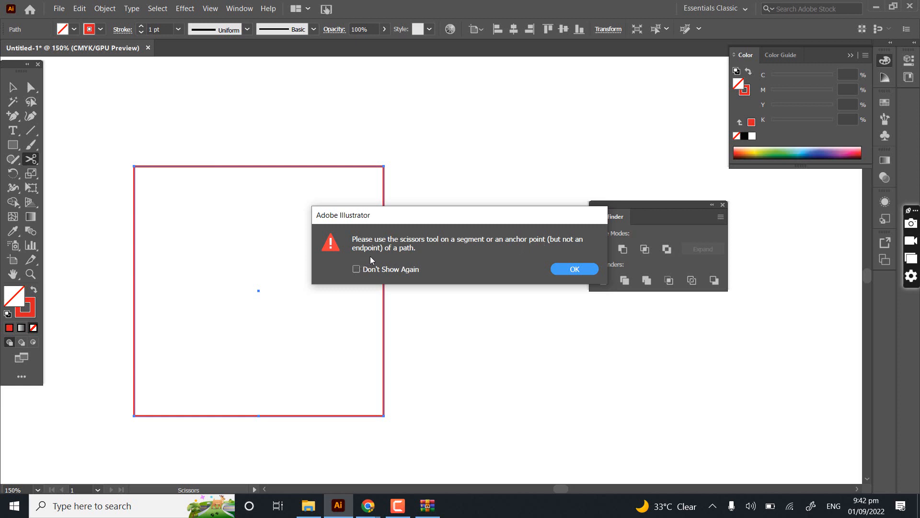
pyautogui.click(573, 269)
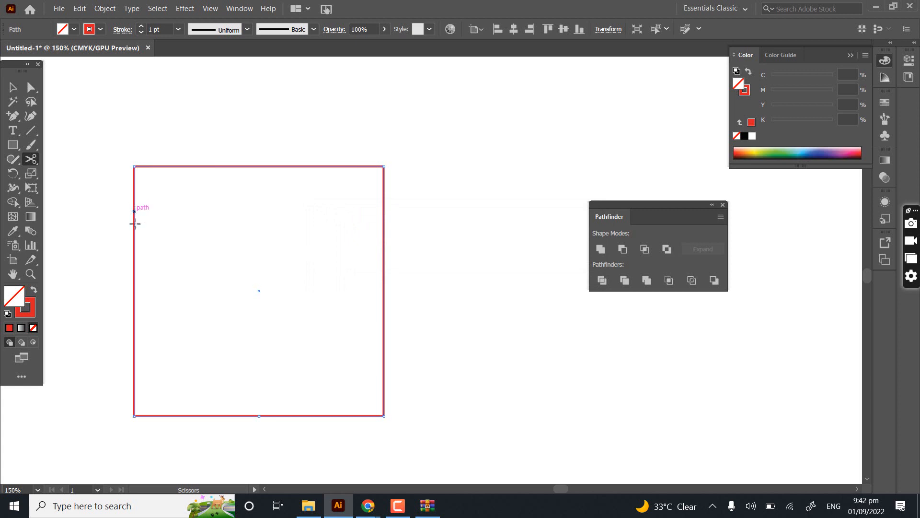
# - Cut the square's left edge at two points with the Scissors tool and move the cut segment into the square
pyautogui.click(134, 213)
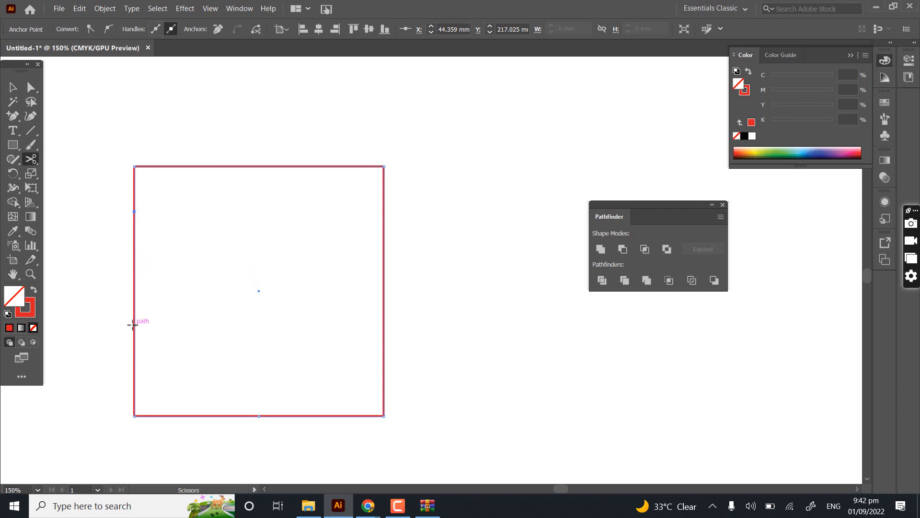
pyautogui.click(134, 325)
pyautogui.click(13, 87)
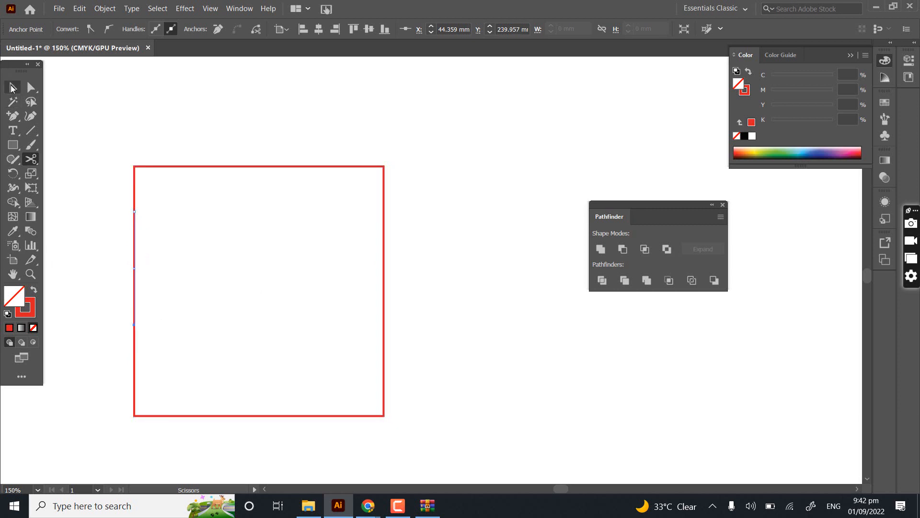
pyautogui.click(167, 209)
pyautogui.moveTo(133, 261); pyautogui.dragTo(173, 260)
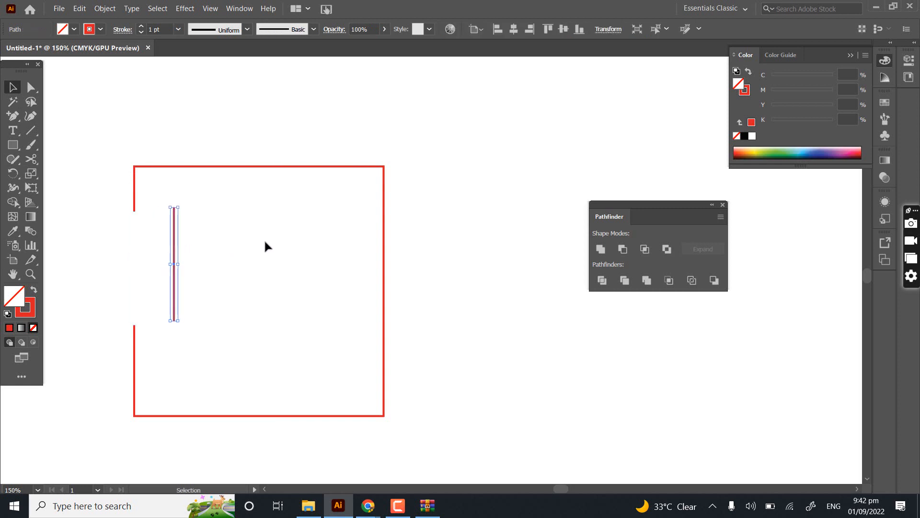
# - Undo the segment move and the scissor cuts on the square's left edge
pyautogui.press('a')
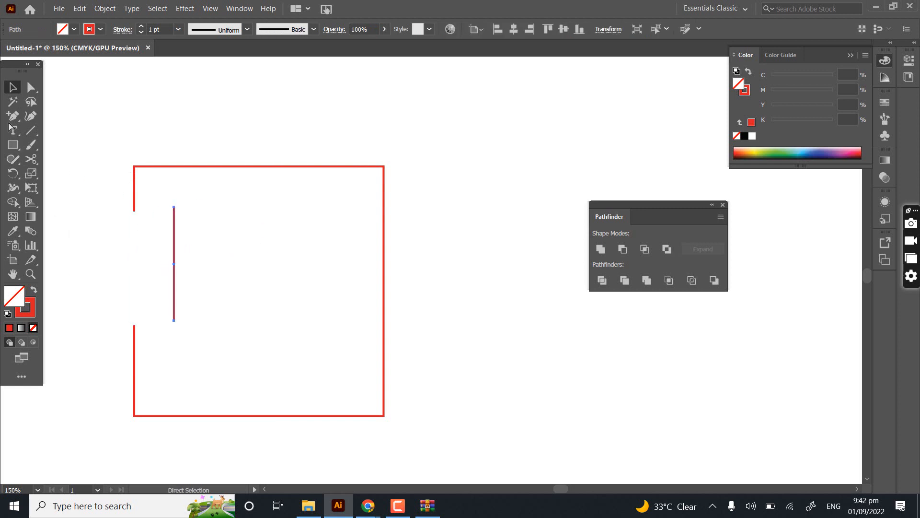
pyautogui.click(88, 218)
pyautogui.hotkey('ctrl', 'z')
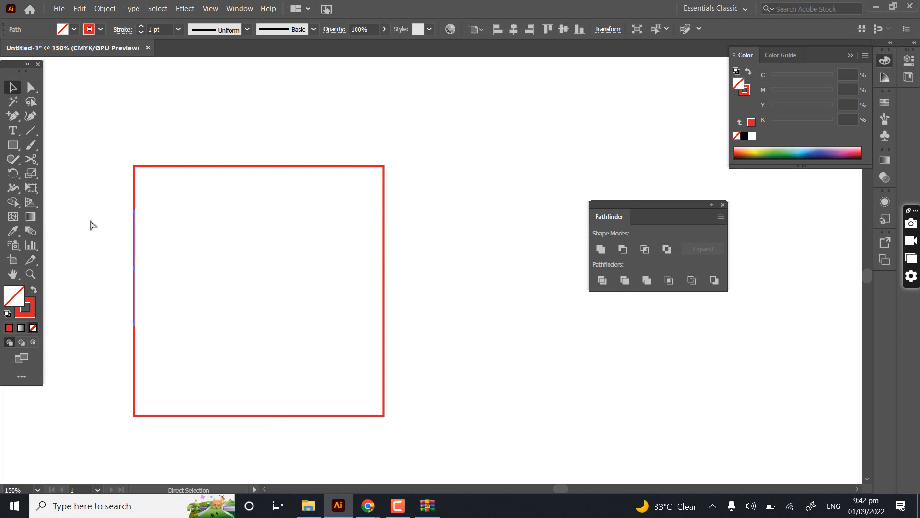
pyautogui.moveTo(138, 303); pyautogui.dragTo(137, 273)
pyautogui.click(131, 270)
pyautogui.hotkey('ctrl', 'z')
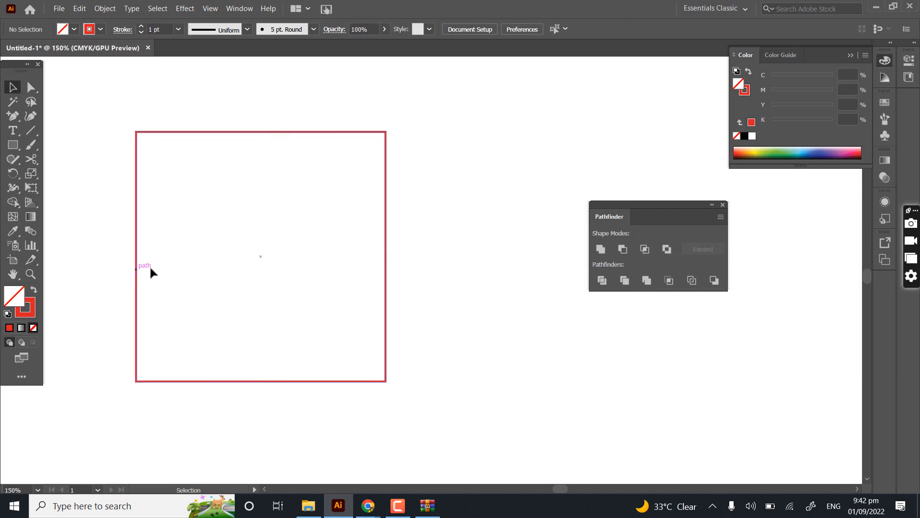
pyautogui.hotkey('ctrl', 'z')
# - Add anchor points on the square's upper left edge and near both ends of its top edge
pyautogui.click(12, 120)
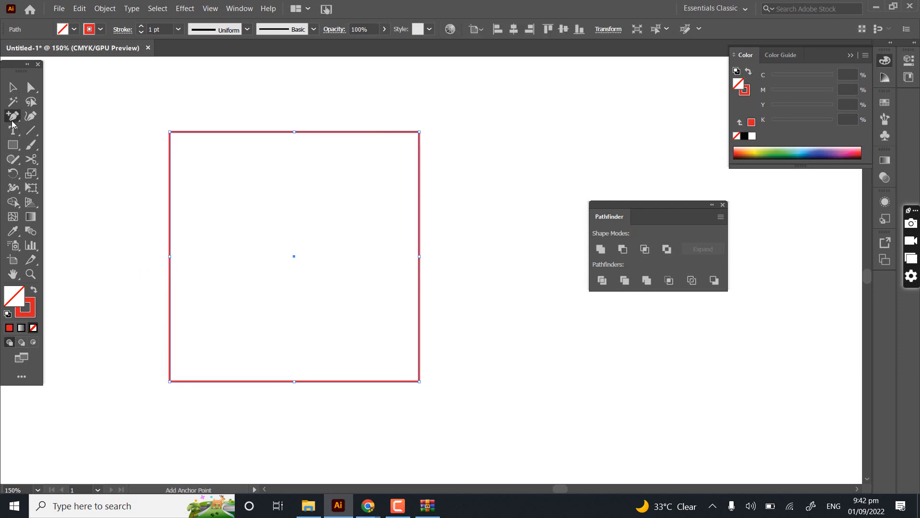
pyautogui.moveTo(259, 143); pyautogui.dragTo(239, 202)
pyautogui.scroll(4, 235, 204)
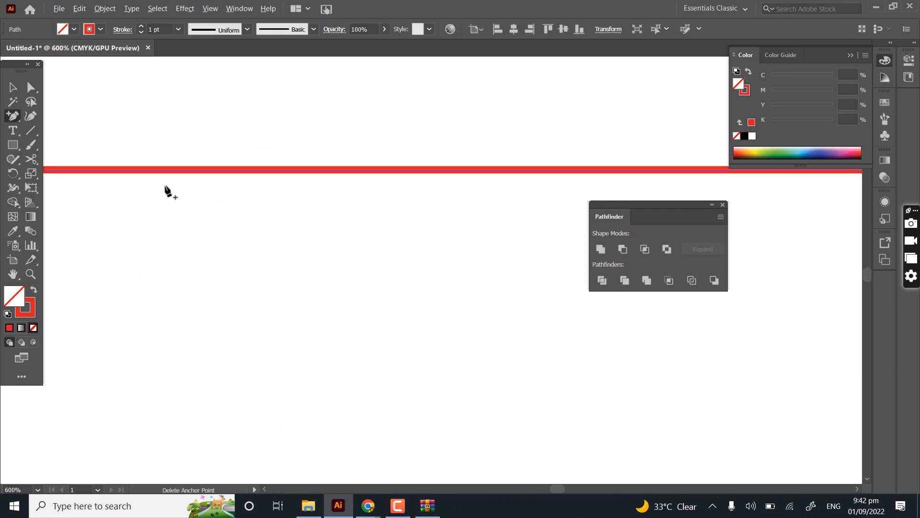
pyautogui.click(126, 171)
pyautogui.moveTo(545, 169); pyautogui.dragTo(256, 270)
pyautogui.scroll(-1, 256, 269)
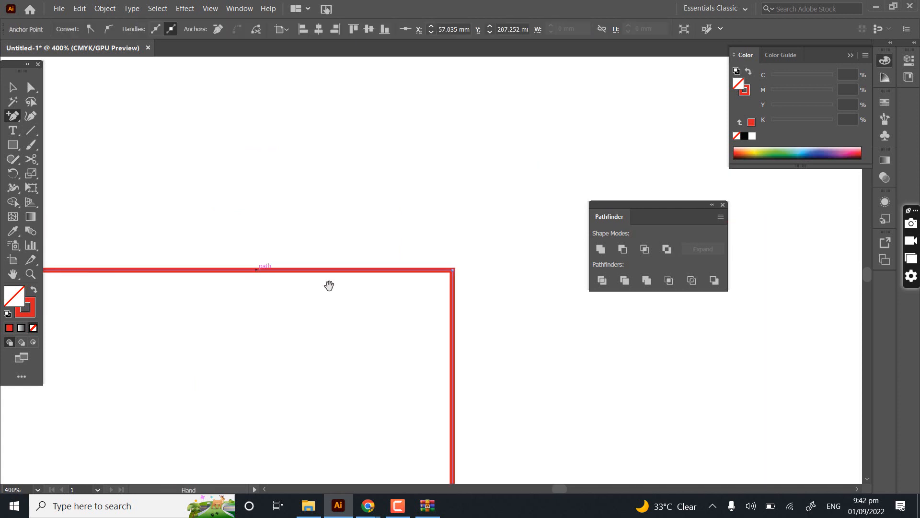
pyautogui.click(345, 270)
pyautogui.moveTo(245, 323); pyautogui.dragTo(353, 302)
# - Remove the square's upper-left corner with the Delete Anchor Point tool so the corner becomes a slanted edge
pyautogui.click(12, 118)
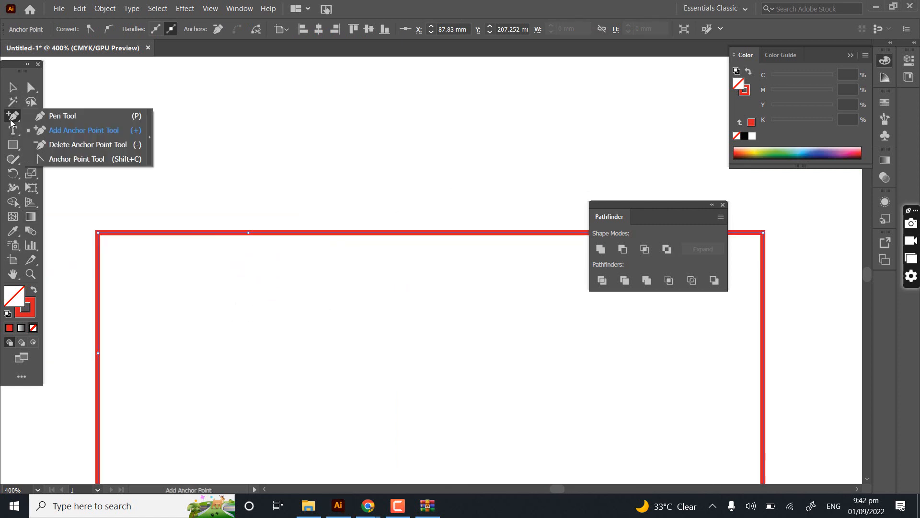
pyautogui.press('-')
pyautogui.moveTo(85, 286); pyautogui.dragTo(165, 228)
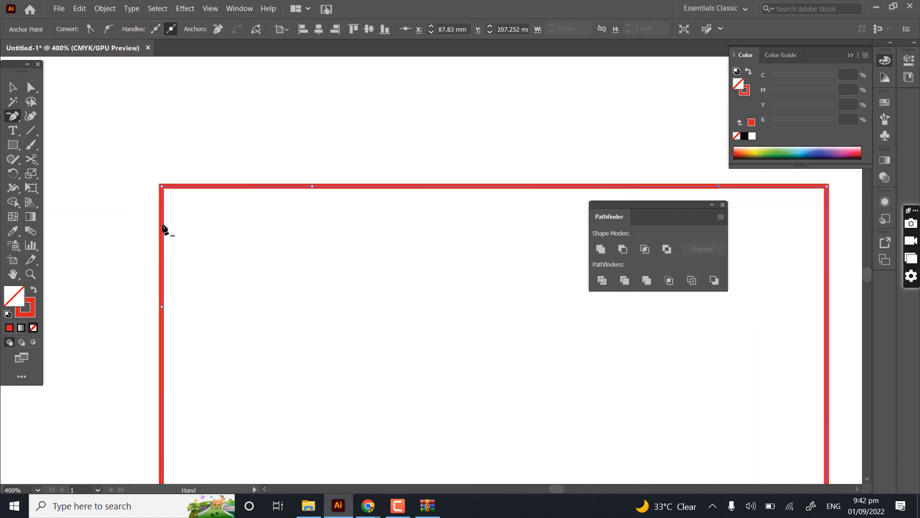
pyautogui.click(163, 190)
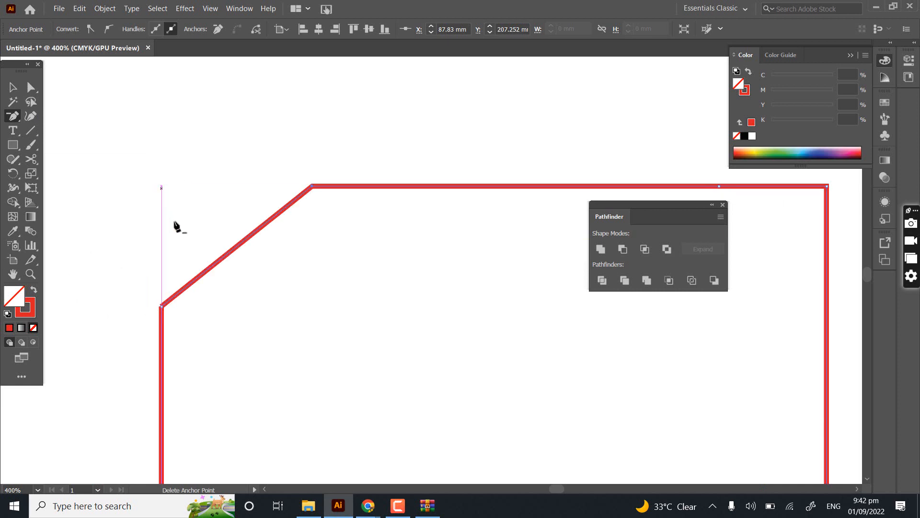
# - Try removing the slanted upper-left edge, close the gap again, and try joining the shape's anchor points
pyautogui.click(162, 307)
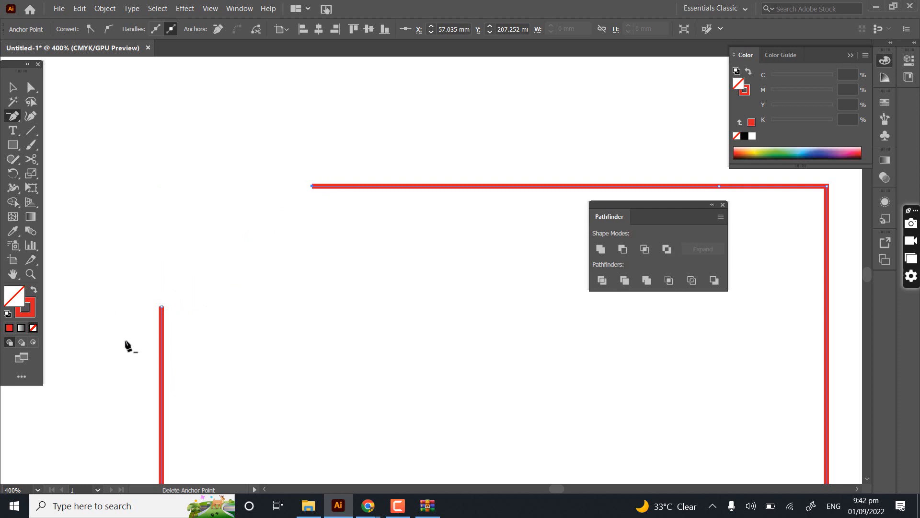
pyautogui.hotkey('ctrl', 'j')
pyautogui.press('a')
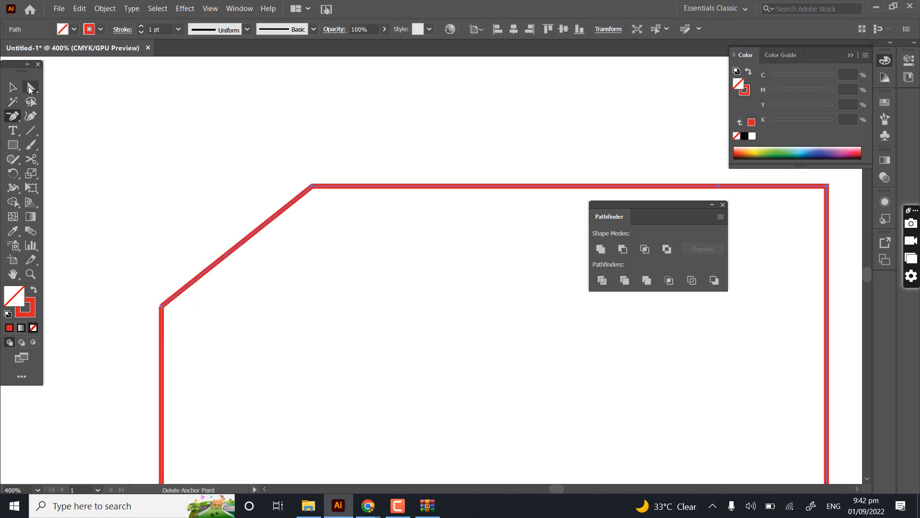
pyautogui.moveTo(131, 283); pyautogui.dragTo(205, 324)
pyautogui.rightClick(215, 311)
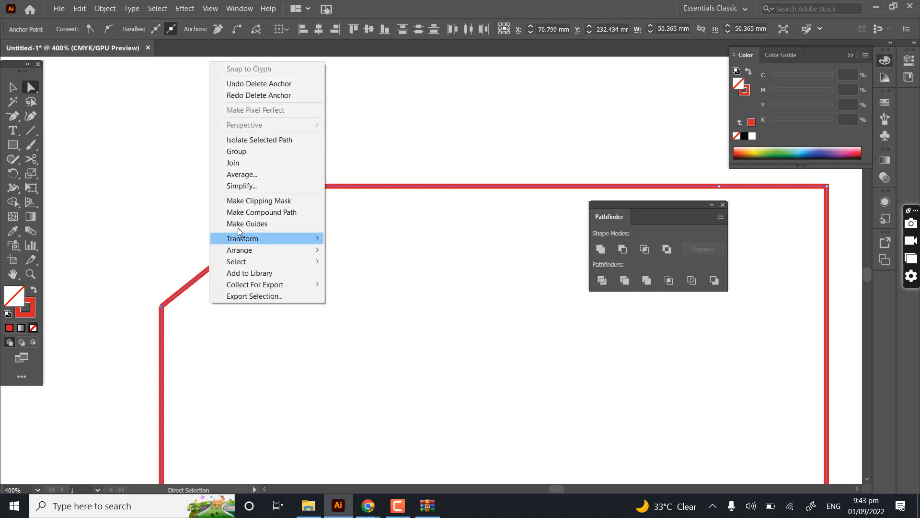
pyautogui.click(255, 162)
pyautogui.press('p')
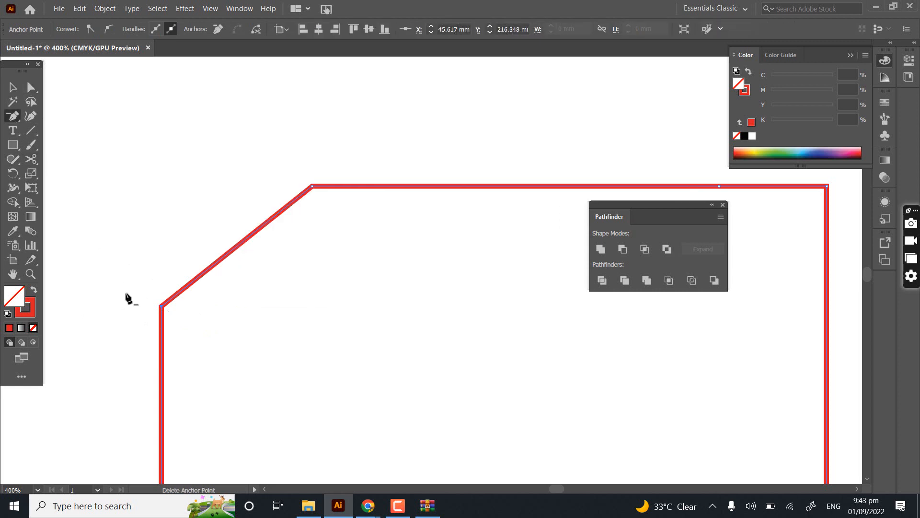
# - Delete the anchor point on the shape's left edge and the one at its lower-left corner
pyautogui.click(161, 307)
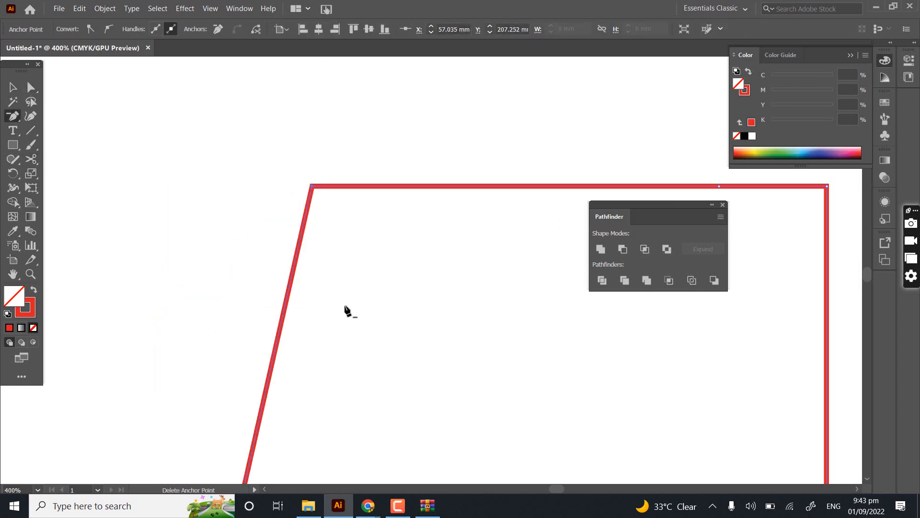
pyautogui.moveTo(346, 355); pyautogui.dragTo(322, 230)
pyautogui.hotkey('ctrl', '0')
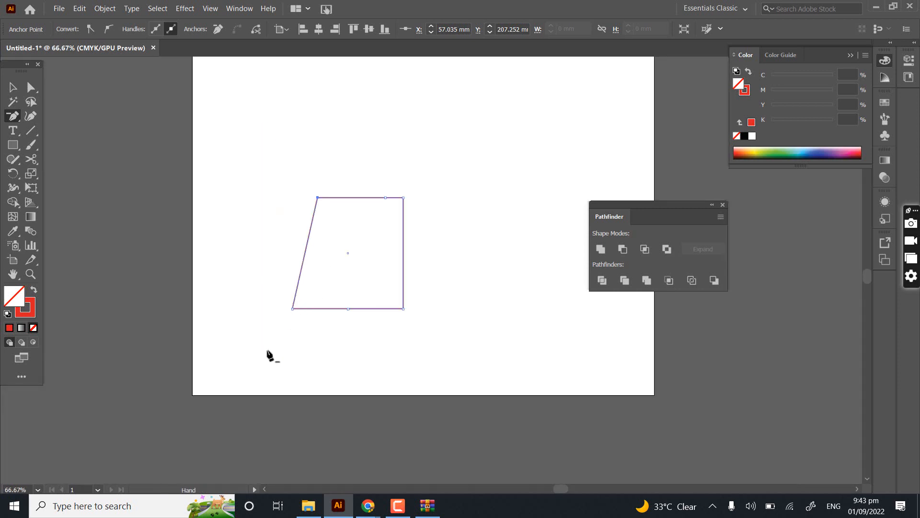
pyautogui.click(316, 276)
pyautogui.click(539, 264)
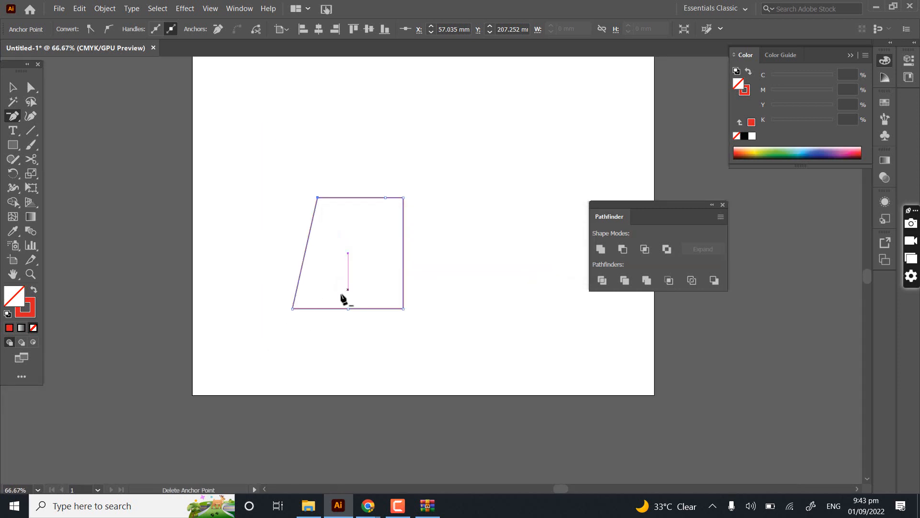
pyautogui.moveTo(352, 276); pyautogui.dragTo(319, 334)
pyautogui.scroll(3, 249, 362)
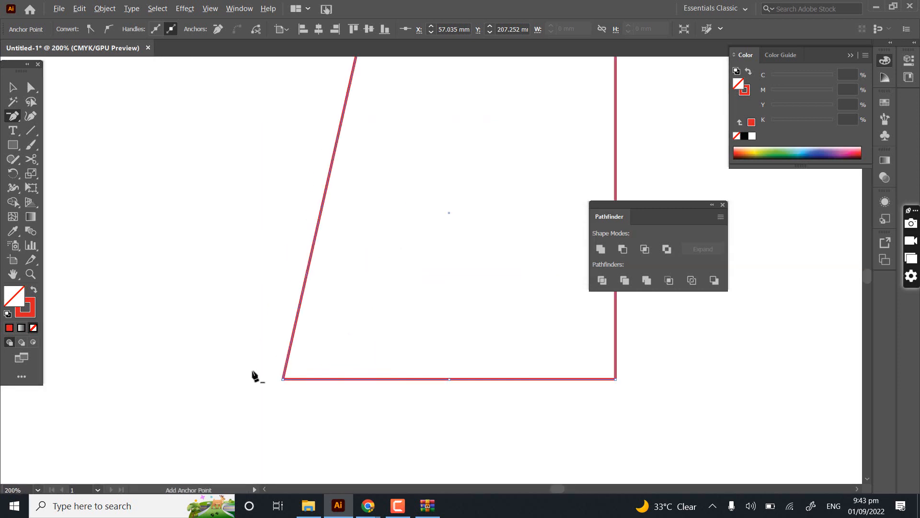
pyautogui.click(284, 379)
# - Delete the two leftmost anchor points on the top edge in turn to reduce the shape to a right triangle
pyautogui.moveTo(405, 185); pyautogui.dragTo(317, 317)
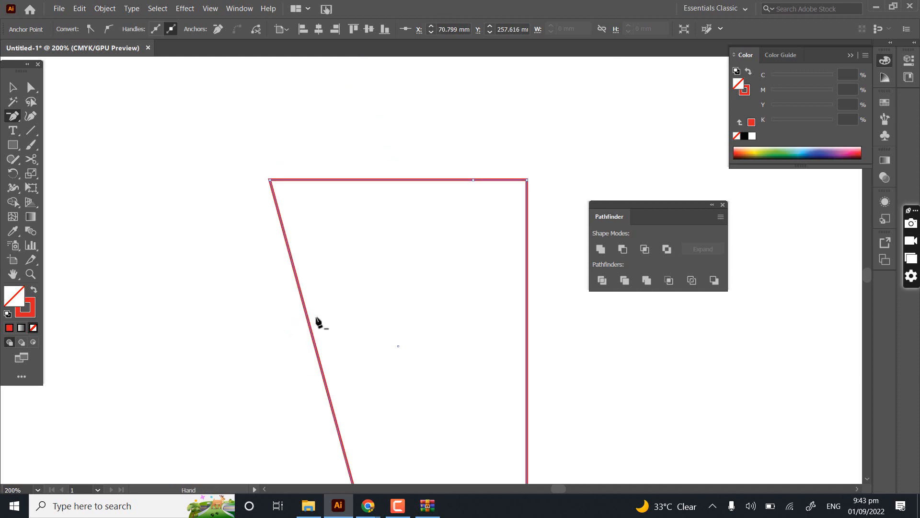
pyautogui.click(271, 181)
pyautogui.moveTo(489, 308); pyautogui.dragTo(430, 214)
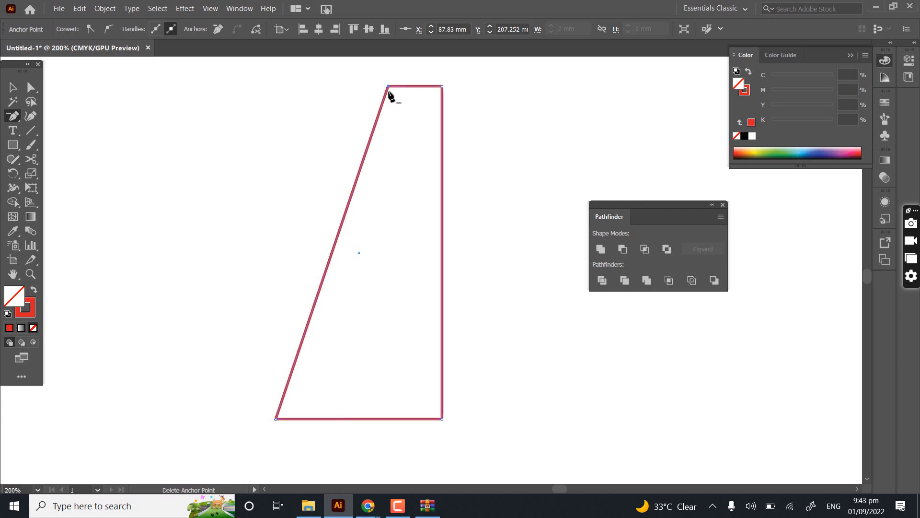
pyautogui.click(390, 89)
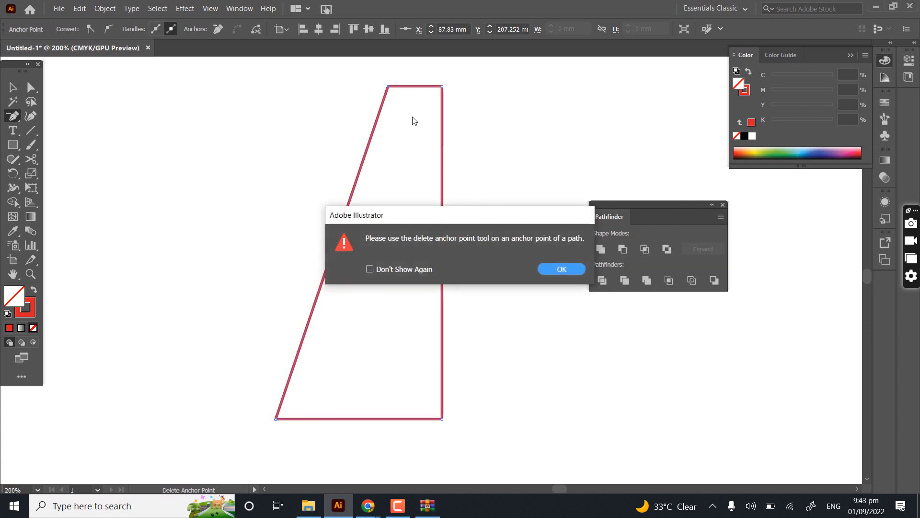
pyautogui.press('Return')
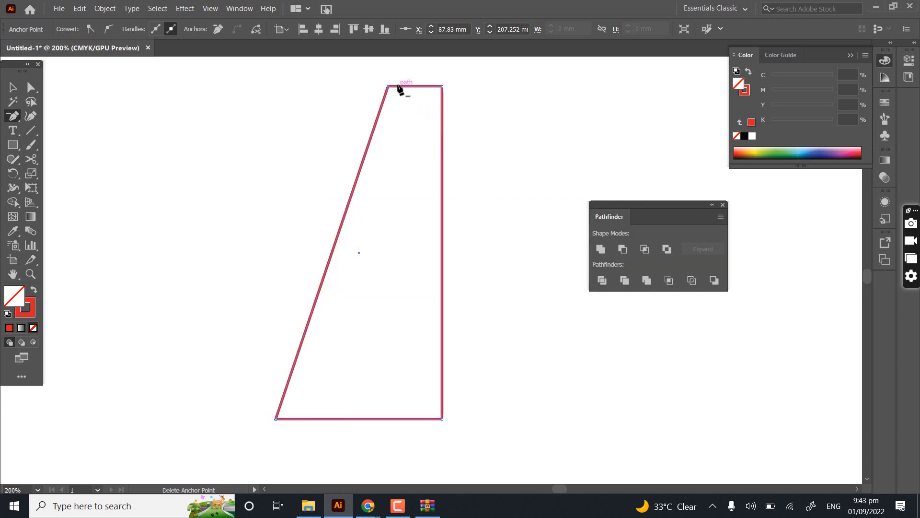
pyautogui.click(388, 86)
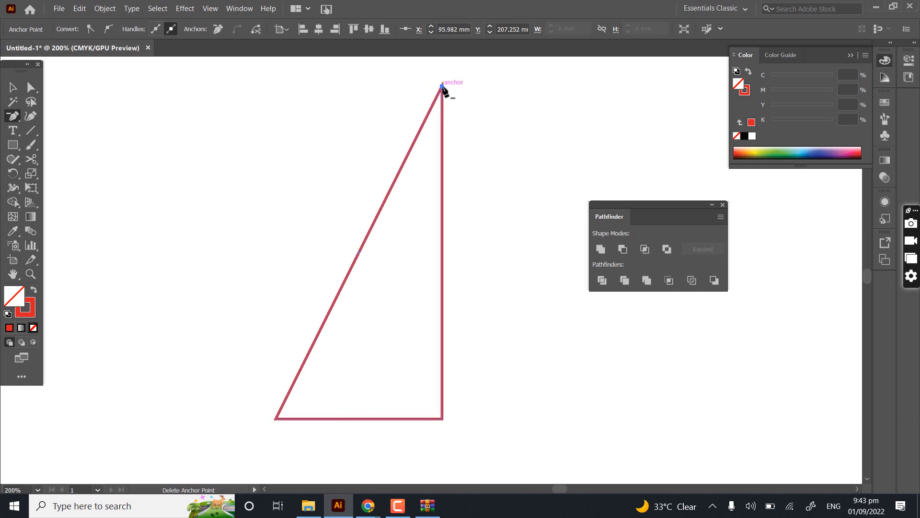
# - Try deleting the triangle's top anchor point, and undo the change
pyautogui.click(442, 85)
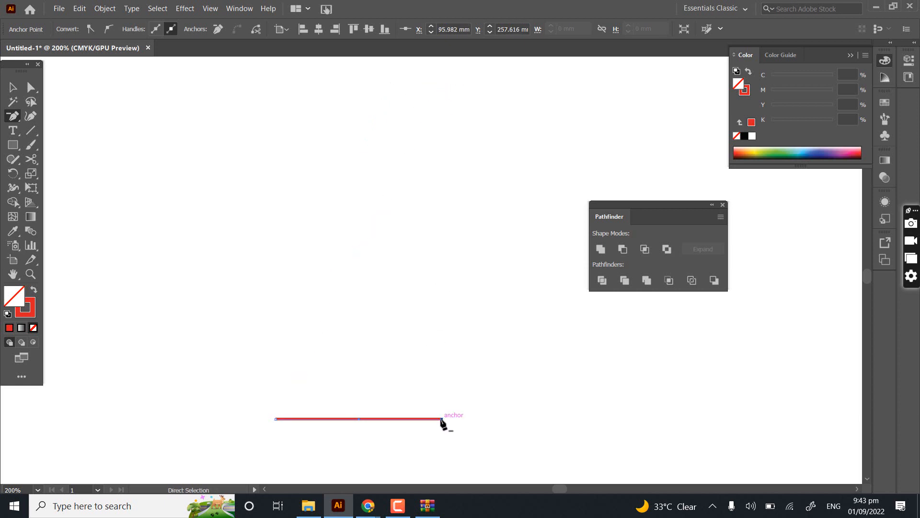
pyautogui.hotkey('ctrl', 'z')
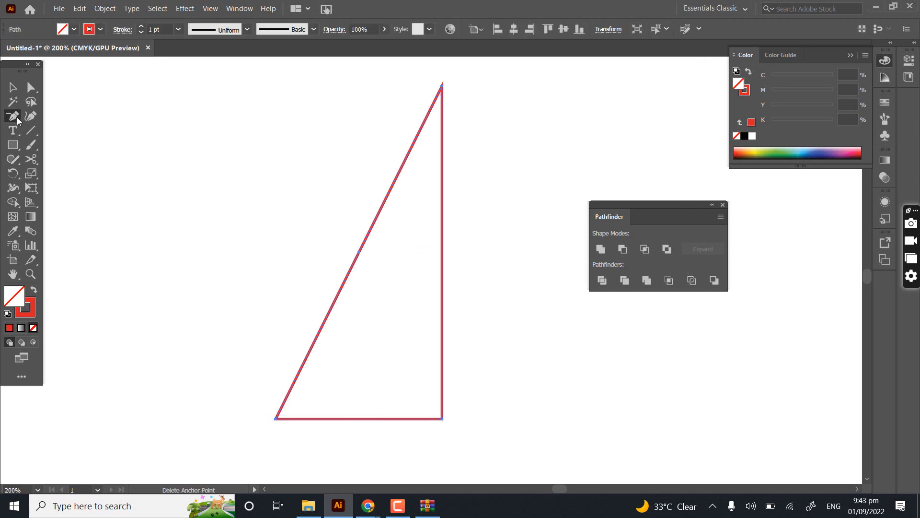
# - Cut the triangle's slanted side at two points with the Scissors tool and move the cut piece outside to the left
pyautogui.click(30, 159)
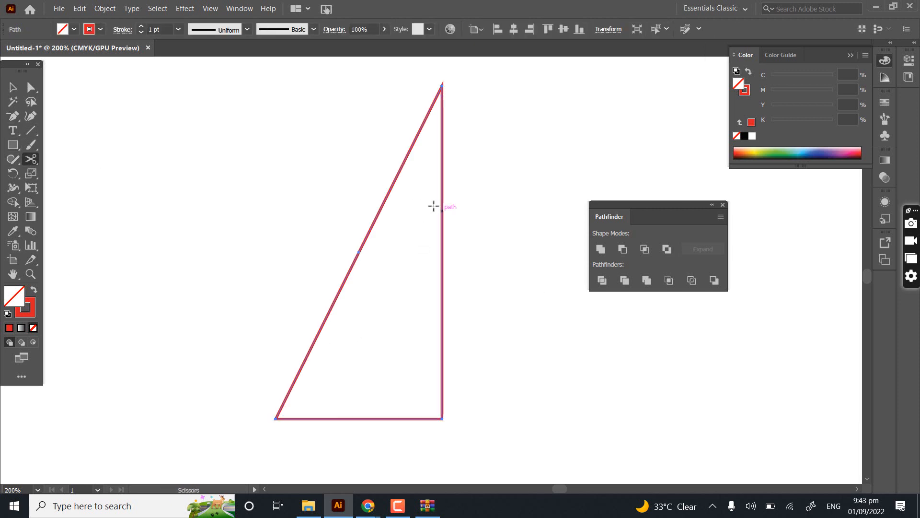
pyautogui.click(401, 167)
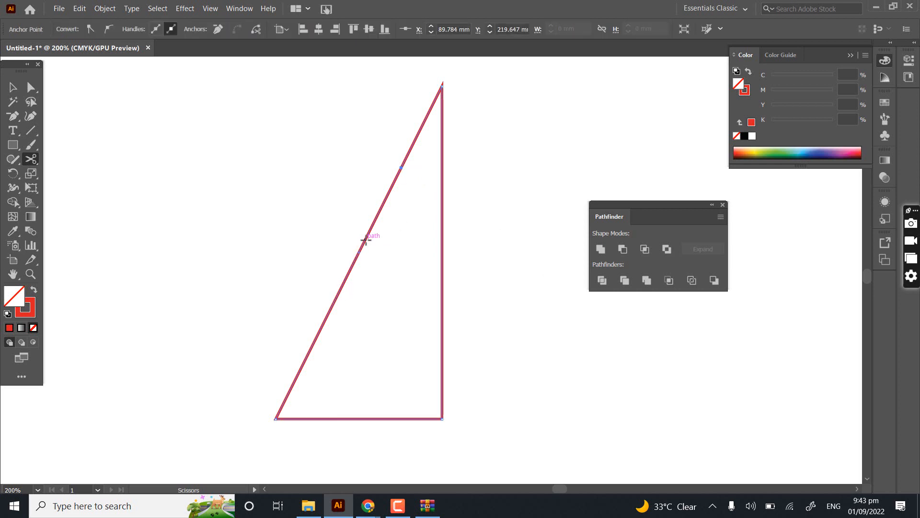
pyautogui.click(365, 241)
pyautogui.click(13, 88)
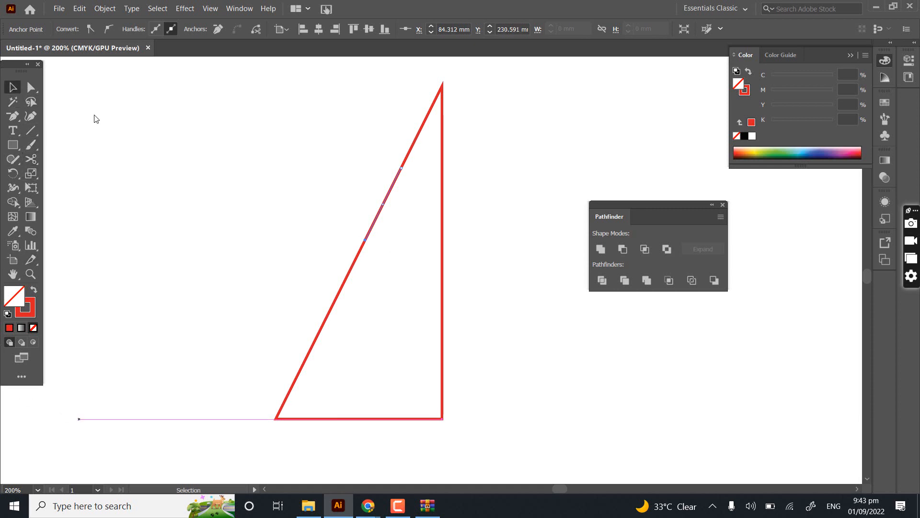
pyautogui.click(332, 200)
pyautogui.moveTo(407, 218); pyautogui.dragTo(327, 197)
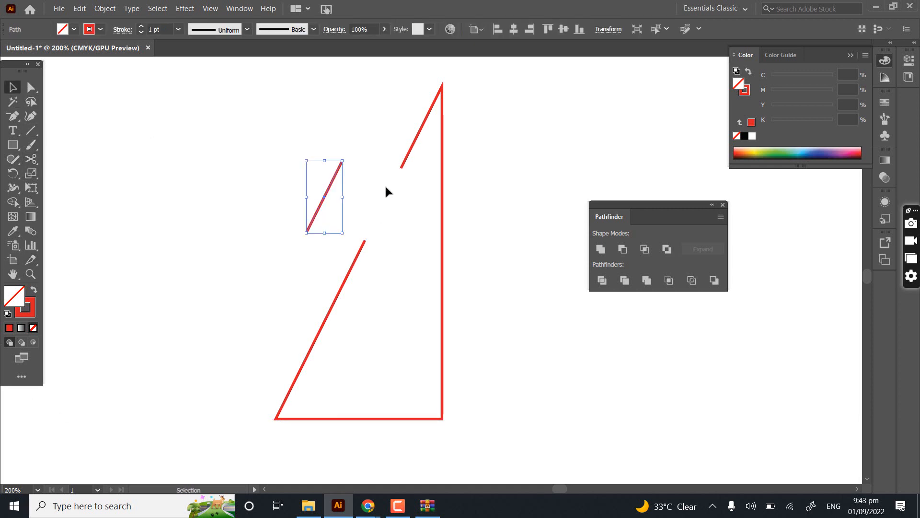
# - Delete the open triangle outline and the cut-off line segment beside it to clear the canvas
pyautogui.moveTo(372, 151); pyautogui.dragTo(428, 462)
pyautogui.press('Delete')
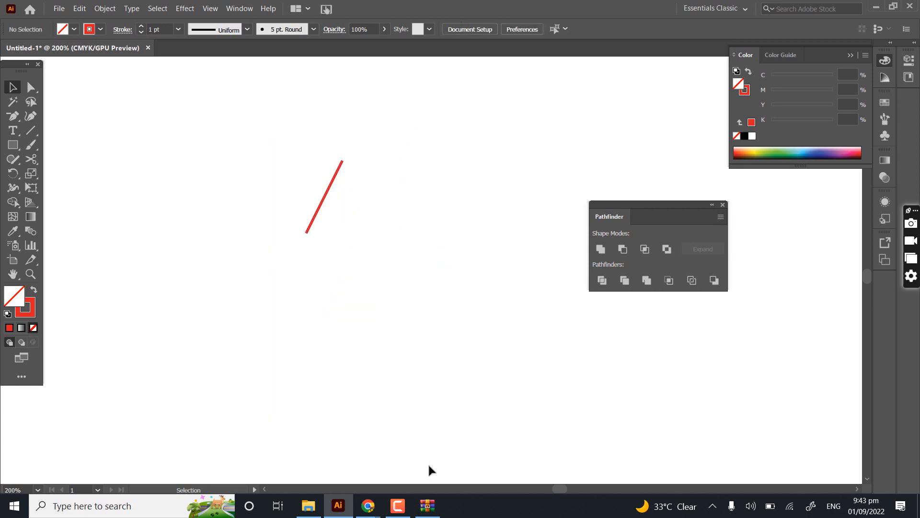
pyautogui.moveTo(260, 159); pyautogui.dragTo(414, 299)
pyautogui.press('Delete')
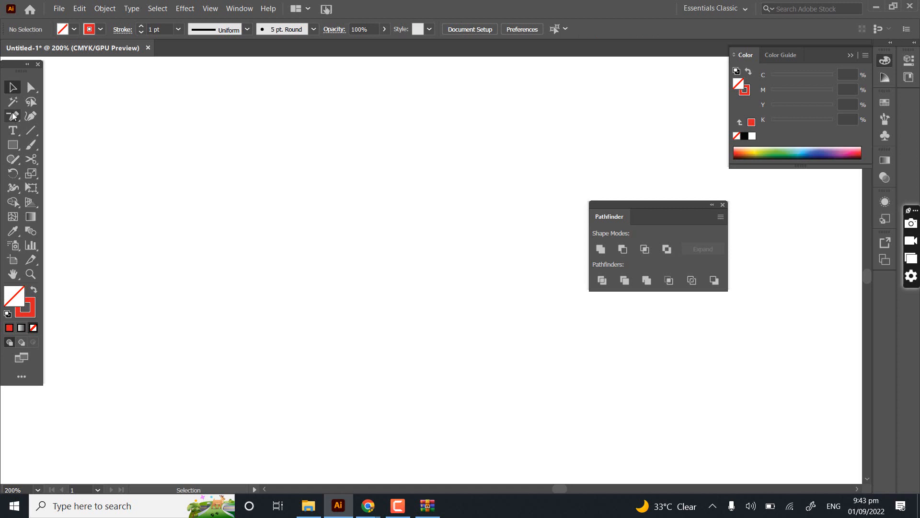
pyautogui.click(13, 116)
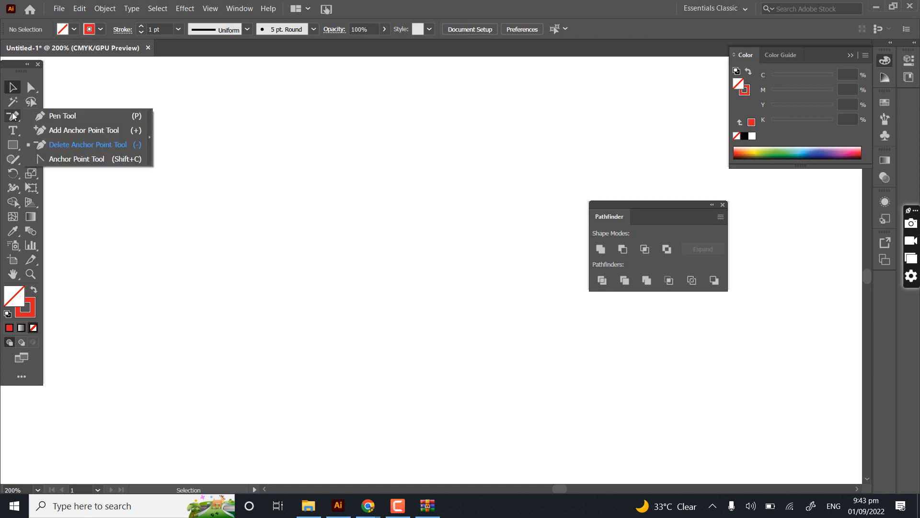
pyautogui.click(32, 190)
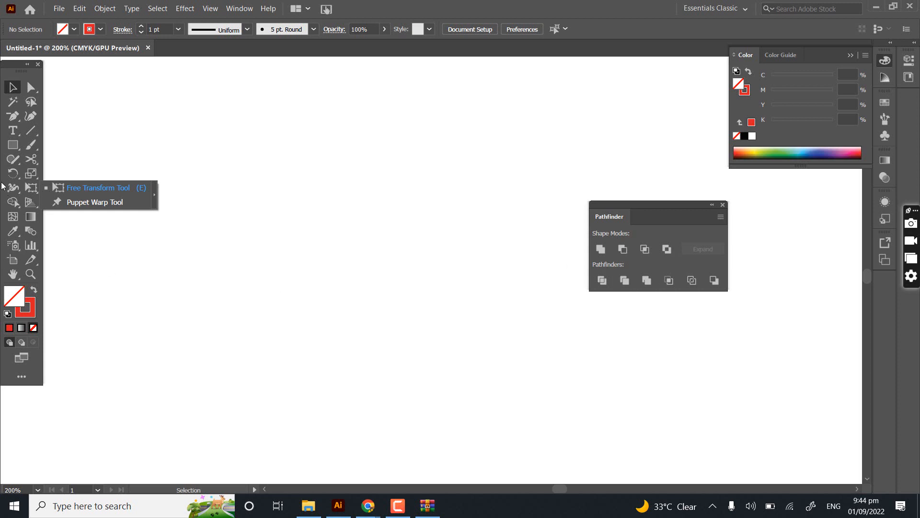
pyautogui.click(36, 157)
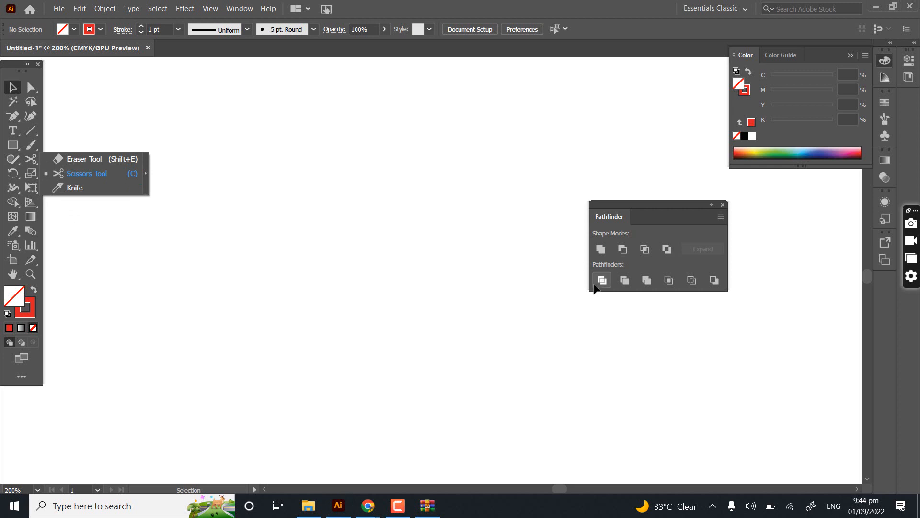
pyautogui.click(81, 177)
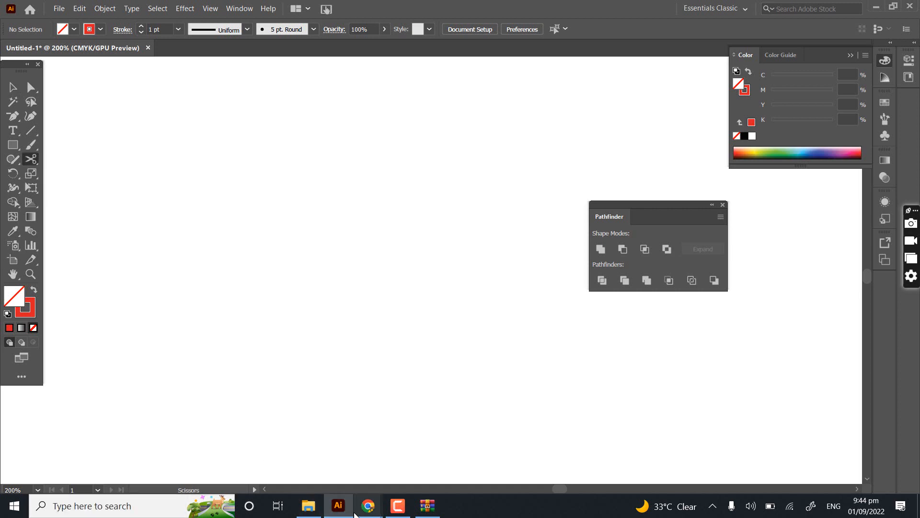
# - Switch to the Google Meet call in Chrome to check the in-call messages, and return to Illustrator
pyautogui.moveTo(355, 514)
pyautogui.click(320, 442)
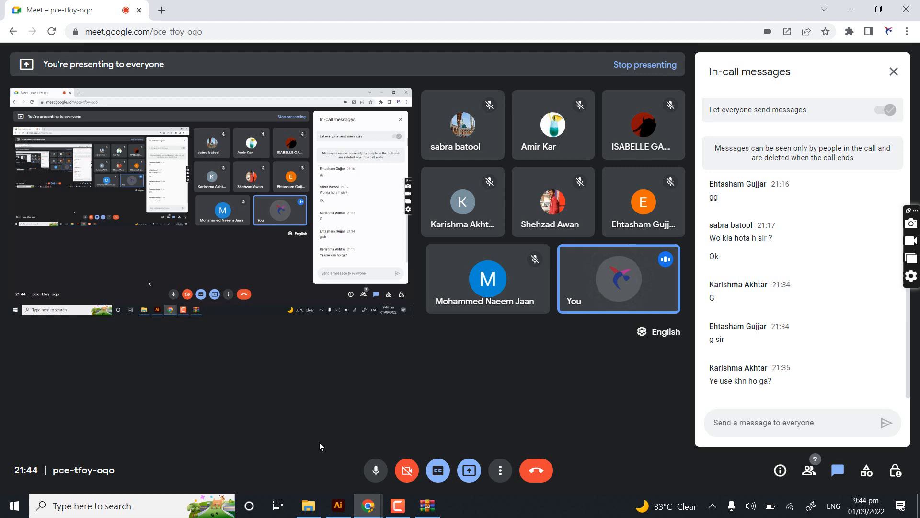
pyautogui.click(338, 506)
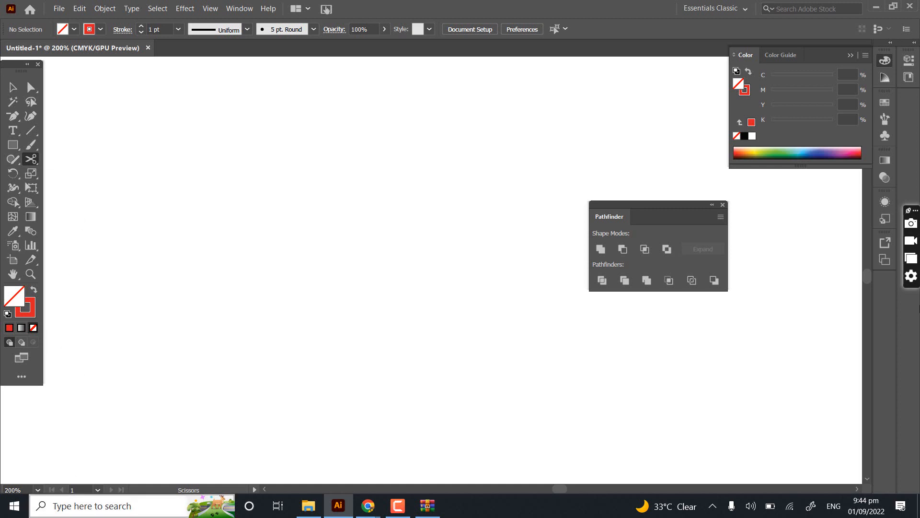
pyautogui.click(771, 508)
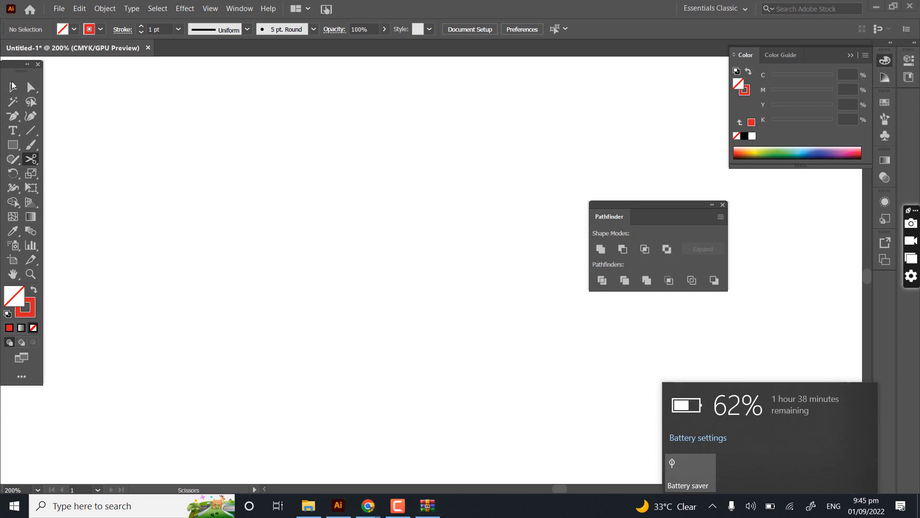
pyautogui.click(12, 87)
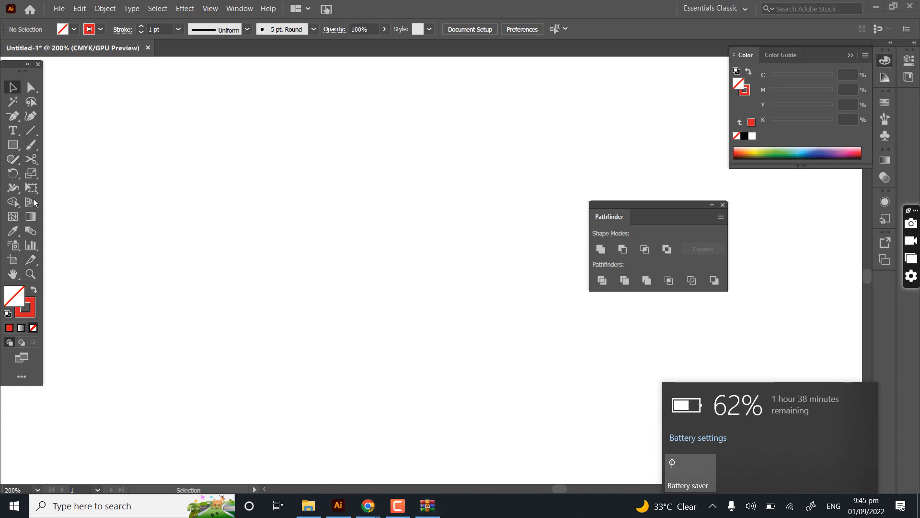
pyautogui.click(344, 507)
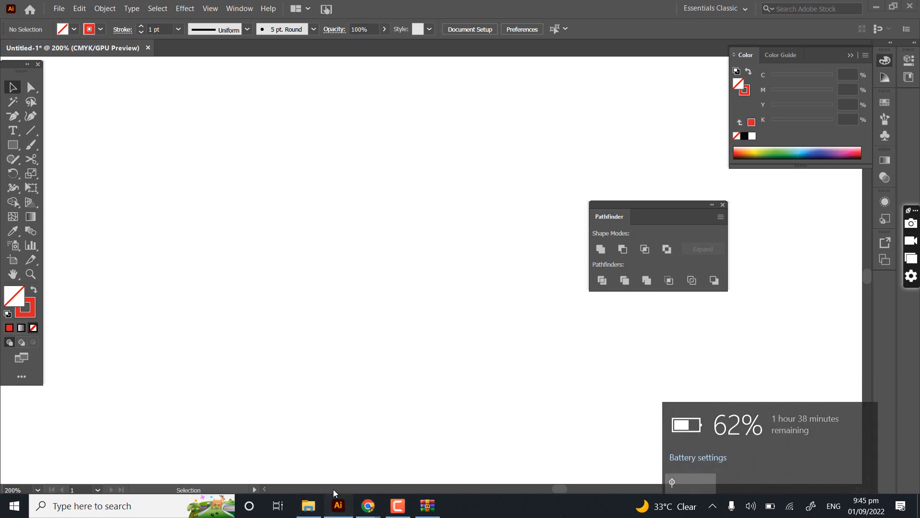
# - Go back to the Google Meet call, read the participants' newest chat replies, and switch back to Illustrator
pyautogui.moveTo(368, 506)
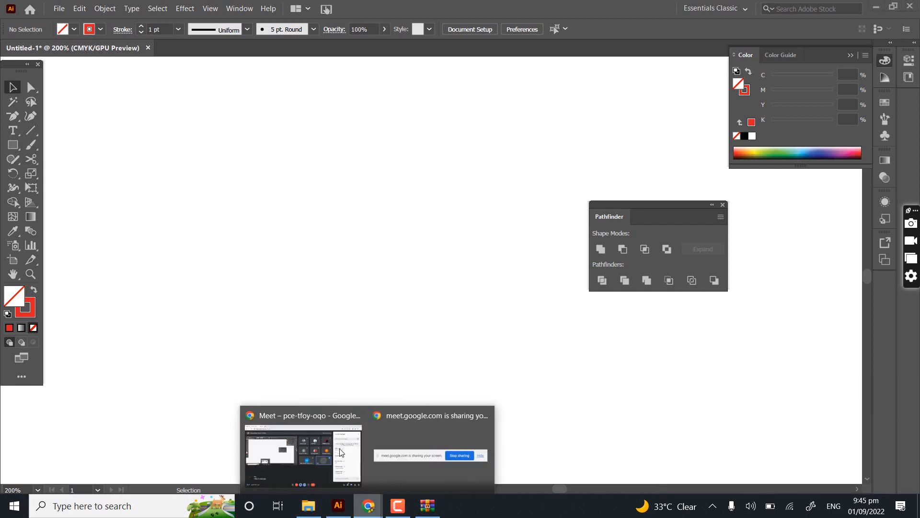
pyautogui.click(341, 453)
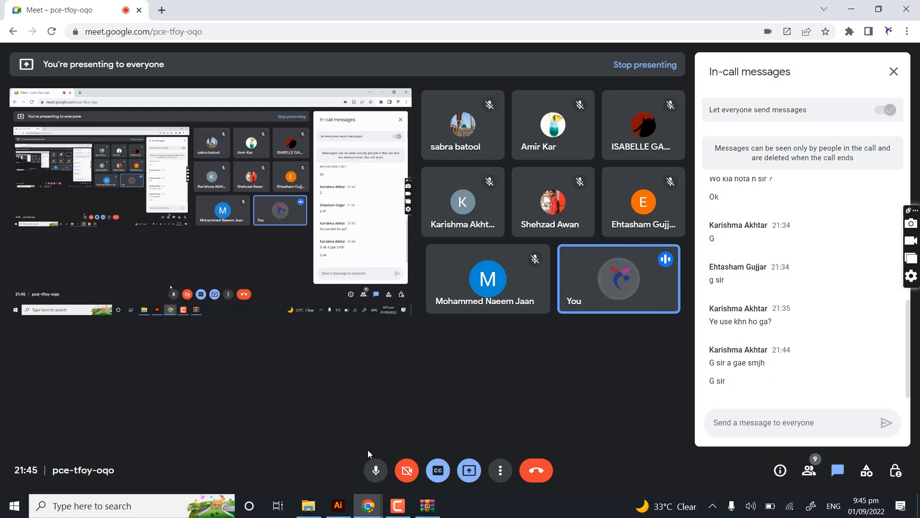
pyautogui.click(334, 512)
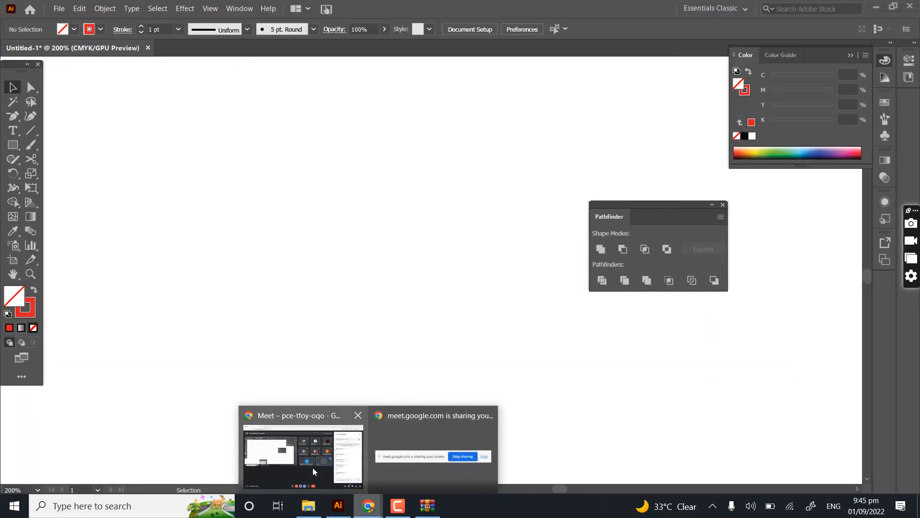
pyautogui.click(312, 465)
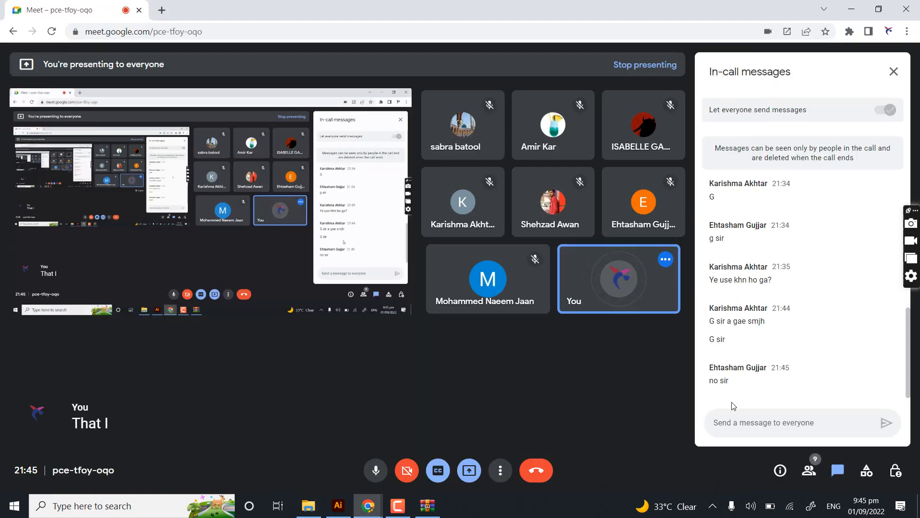
pyautogui.moveTo(726, 380); pyautogui.dragTo(698, 382)
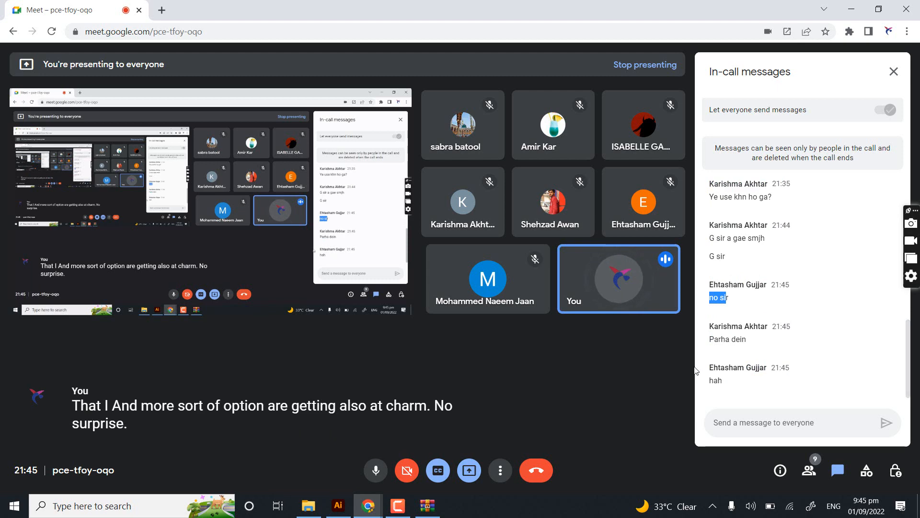
pyautogui.click(738, 307)
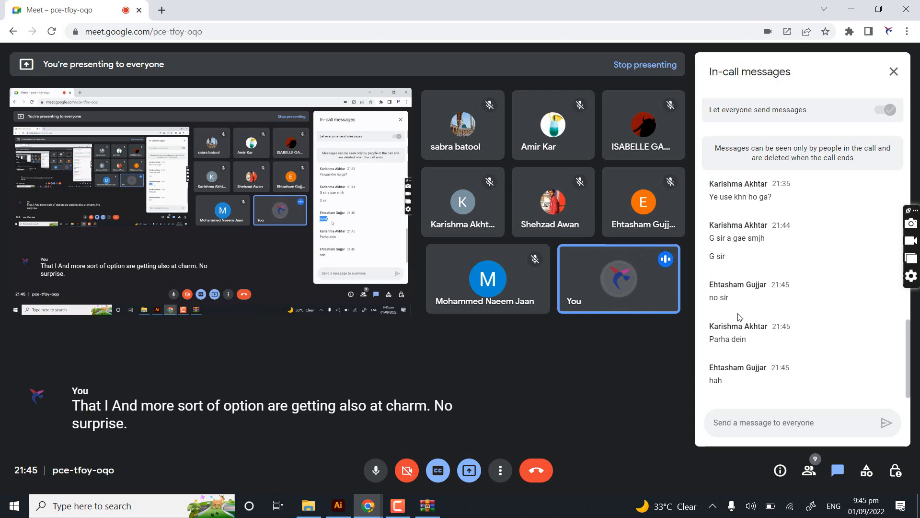
pyautogui.click(334, 511)
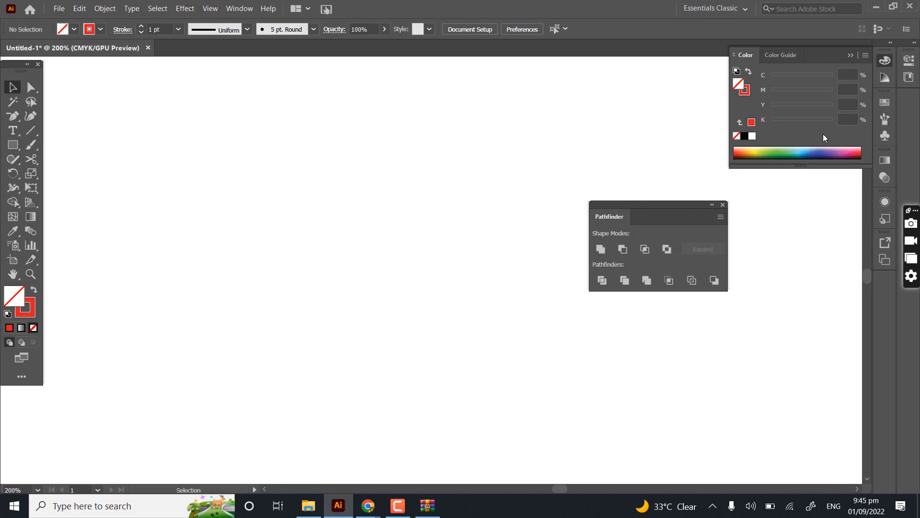
# - Show the Color Guide and look through its options without choosing one
pyautogui.click(784, 56)
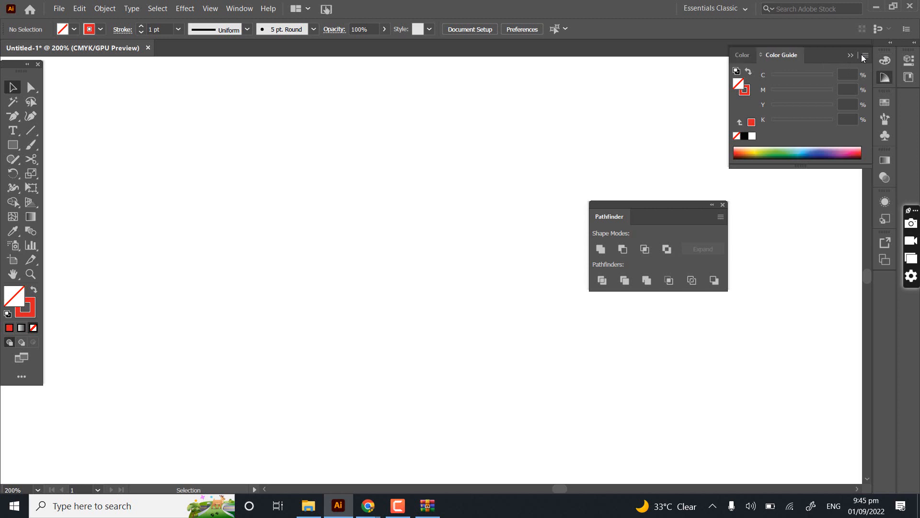
pyautogui.click(865, 55)
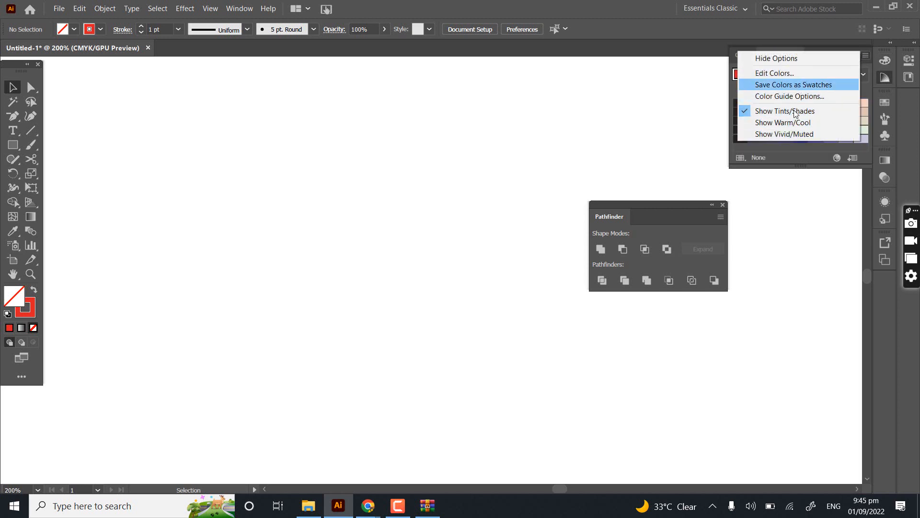
pyautogui.click(761, 165)
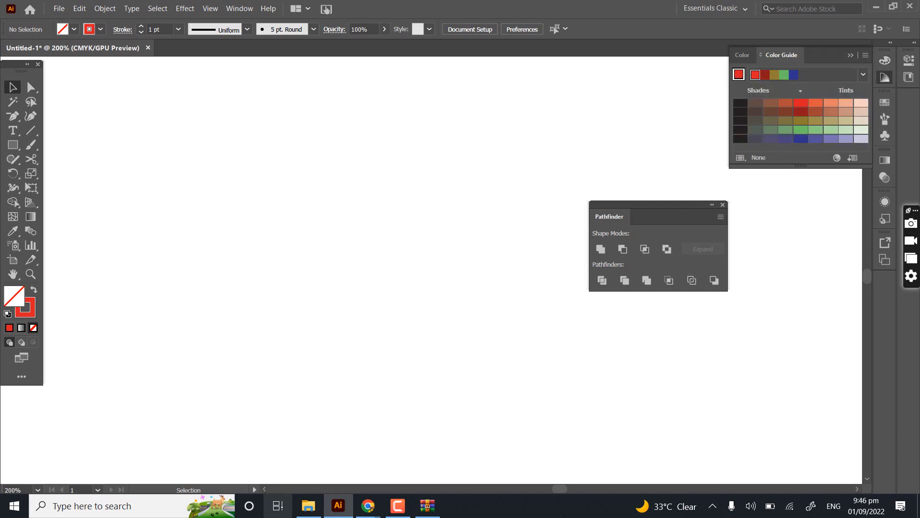
# - Switch to Chrome, search Google for "color theory" in a new tab, and view the image results
pyautogui.moveTo(368, 506)
pyautogui.click(308, 465)
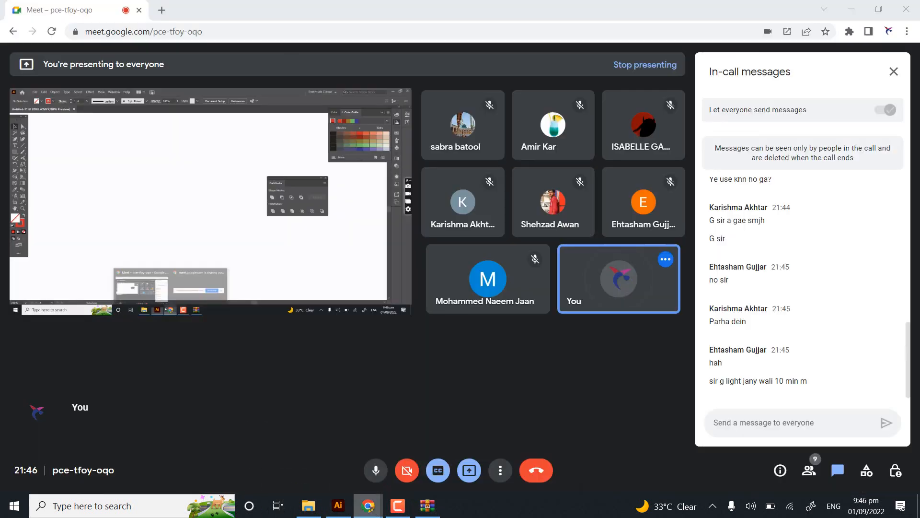
pyautogui.hotkey('ctrl', 't')
pyautogui.write('c')
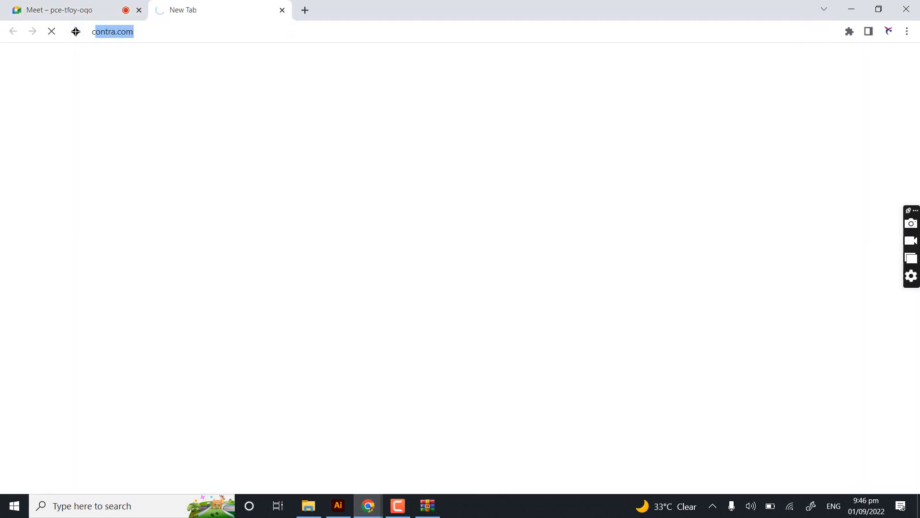
pyautogui.write('olor theory')
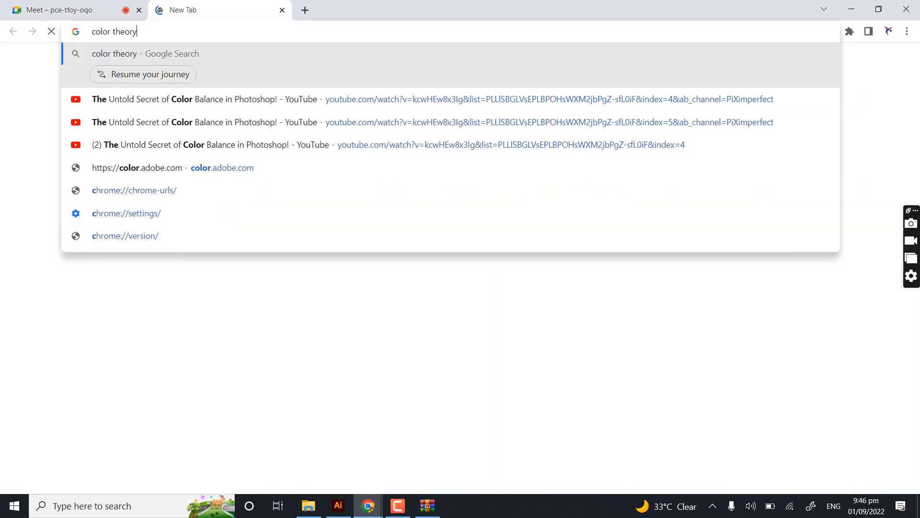
pyautogui.press('Return')
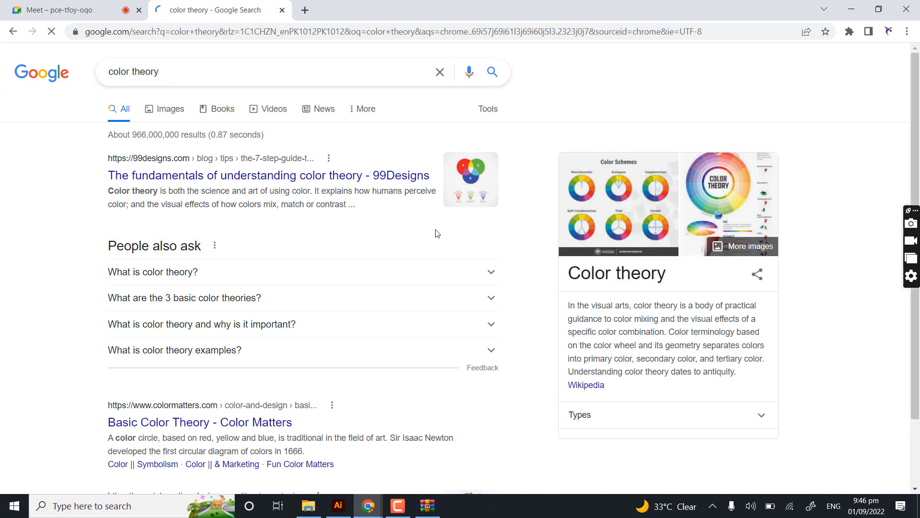
pyautogui.click(175, 110)
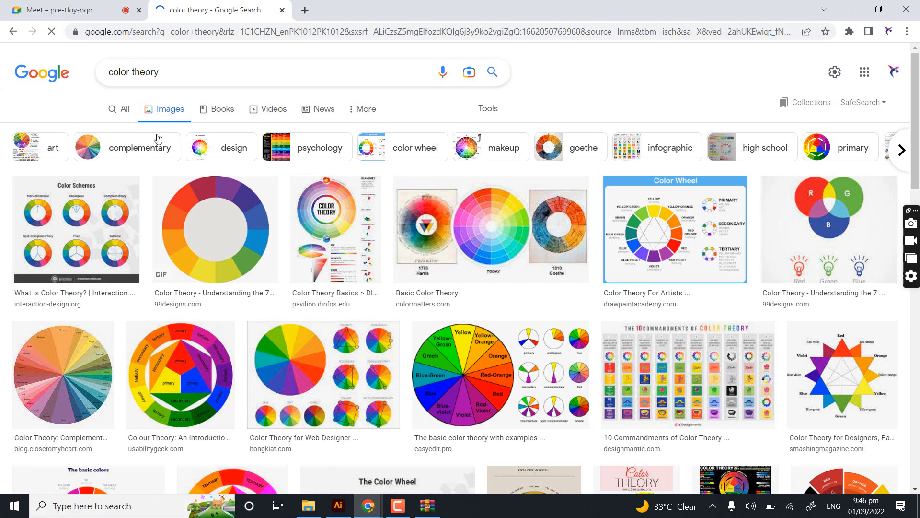
# - Search Google Images for "fire illustration" and browse the flame examples
pyautogui.moveTo(174, 71); pyautogui.dragTo(70, 74)
pyautogui.write('f')
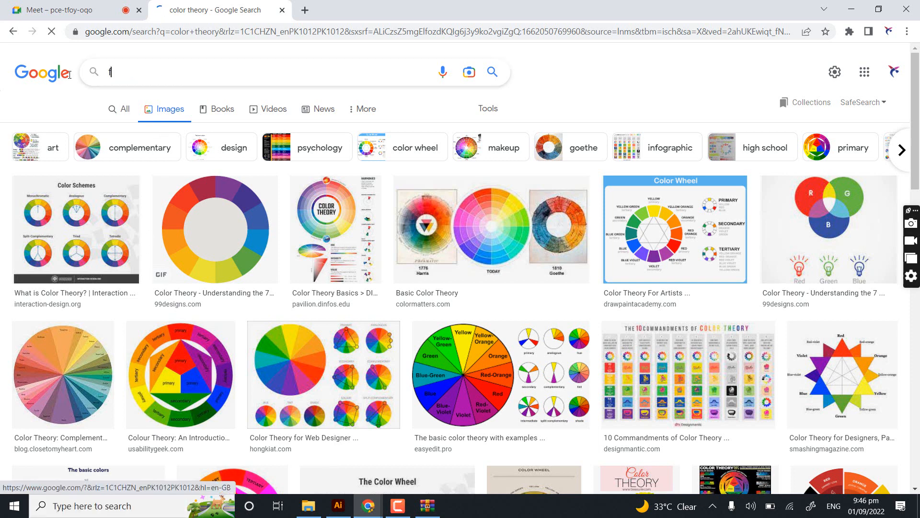
pyautogui.write('ire illustratipon')
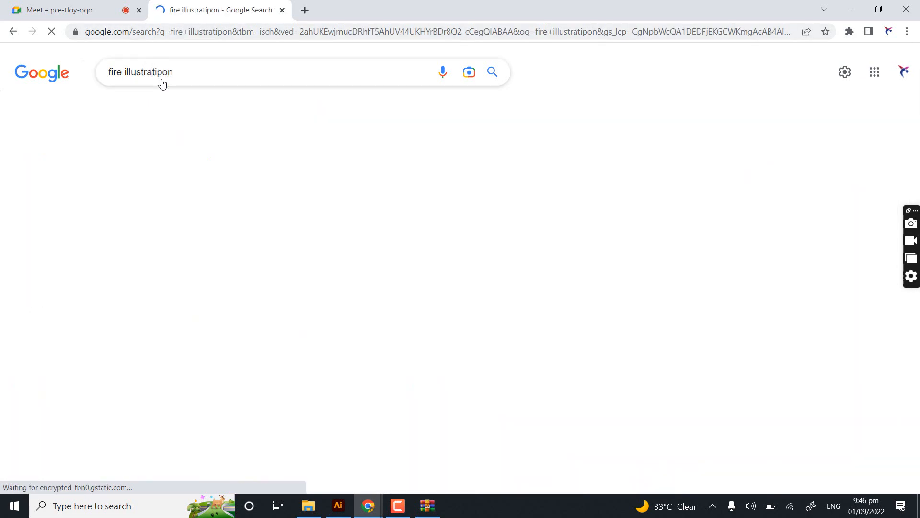
pyautogui.click(161, 83)
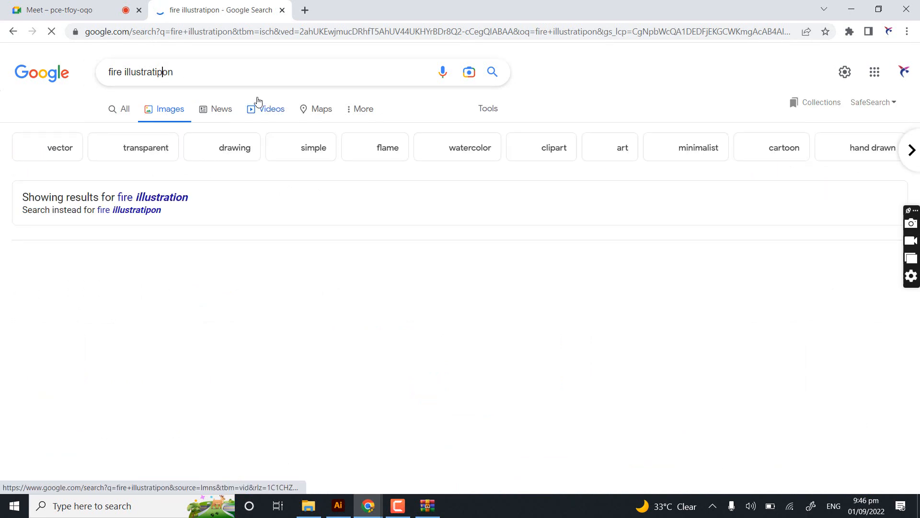
pyautogui.press('BackSpace')
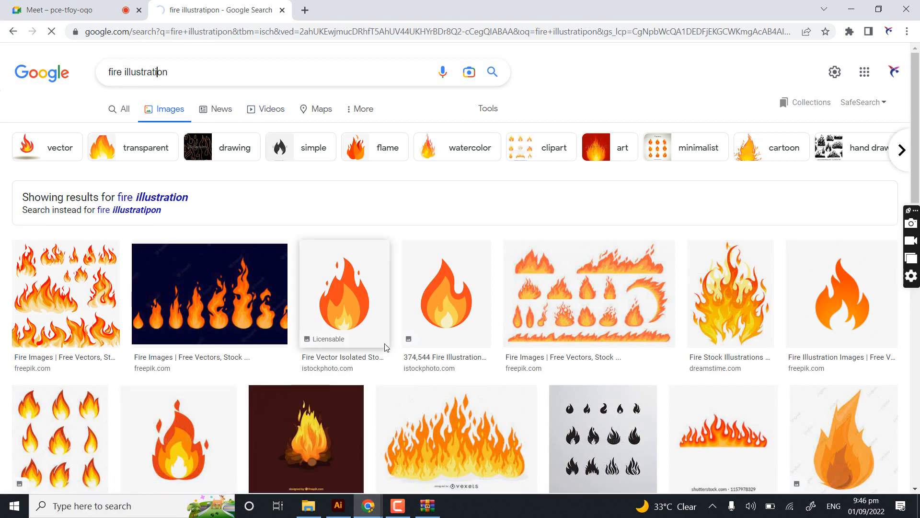
pyautogui.press('Return')
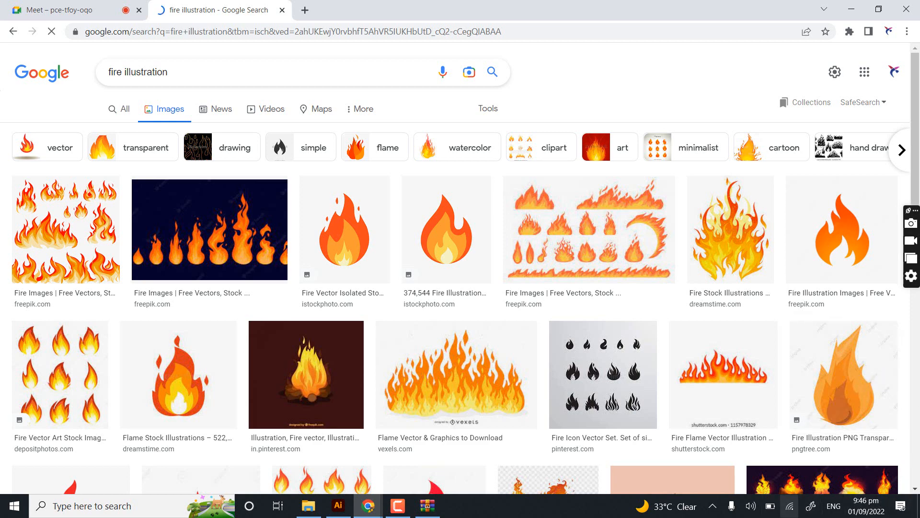
pyautogui.scroll(-3, 839, 294)
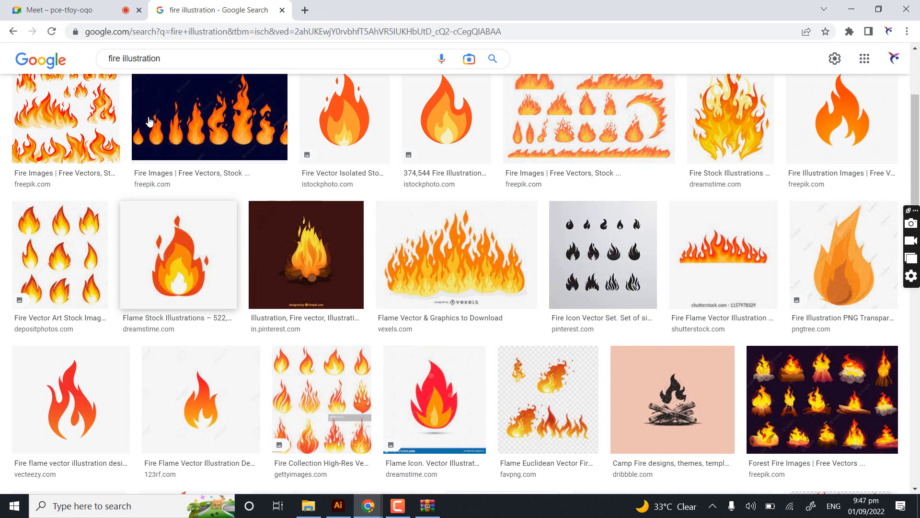
pyautogui.scroll(-5, 206, 286)
pyautogui.scroll(-5, 208, 288)
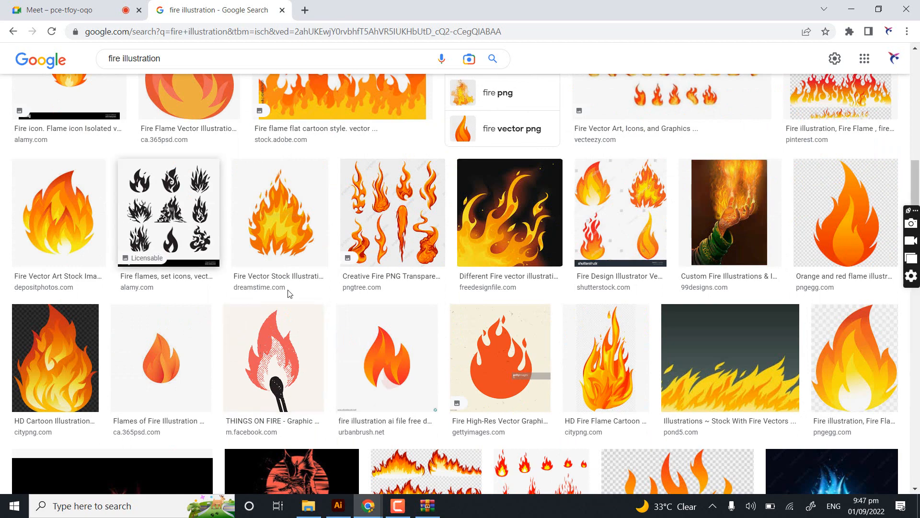
pyautogui.scroll(8, 585, 390)
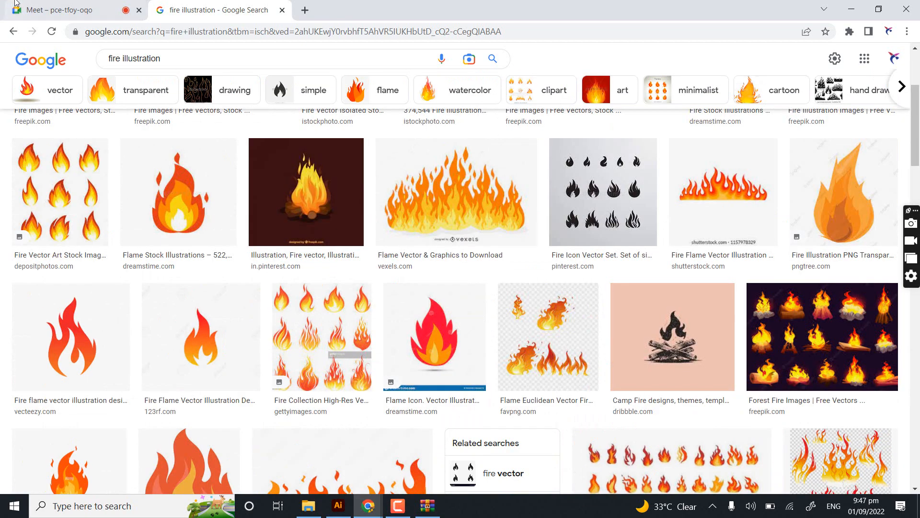
# - Check the latest chat message in the Google Meet tab and return to Illustrator
pyautogui.click(15, 6)
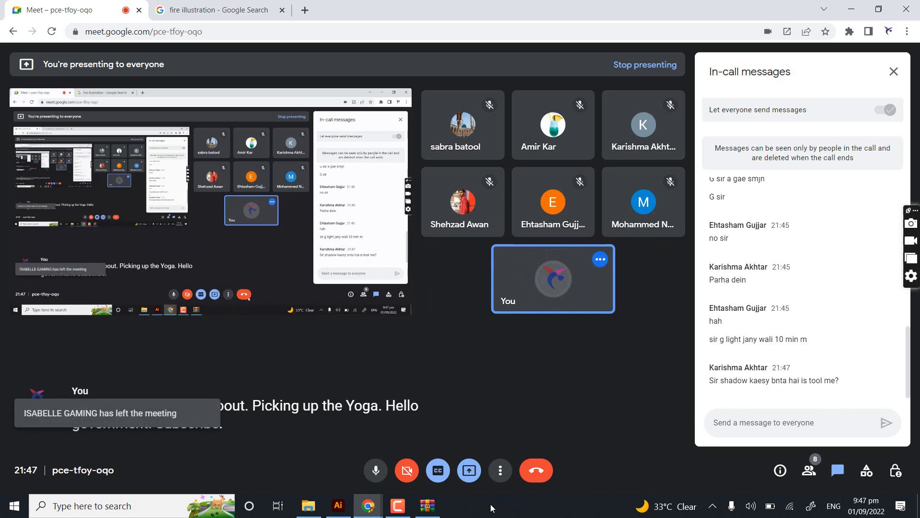
pyautogui.click(338, 506)
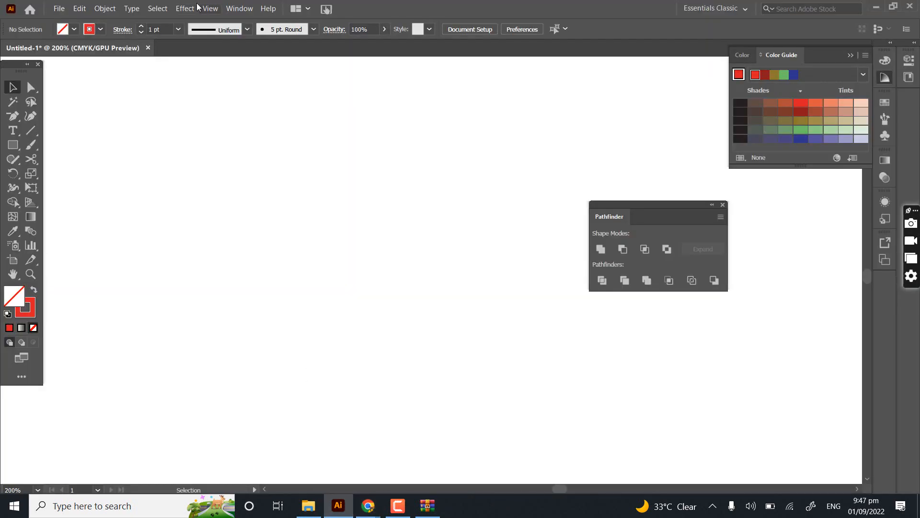
pyautogui.click(185, 8)
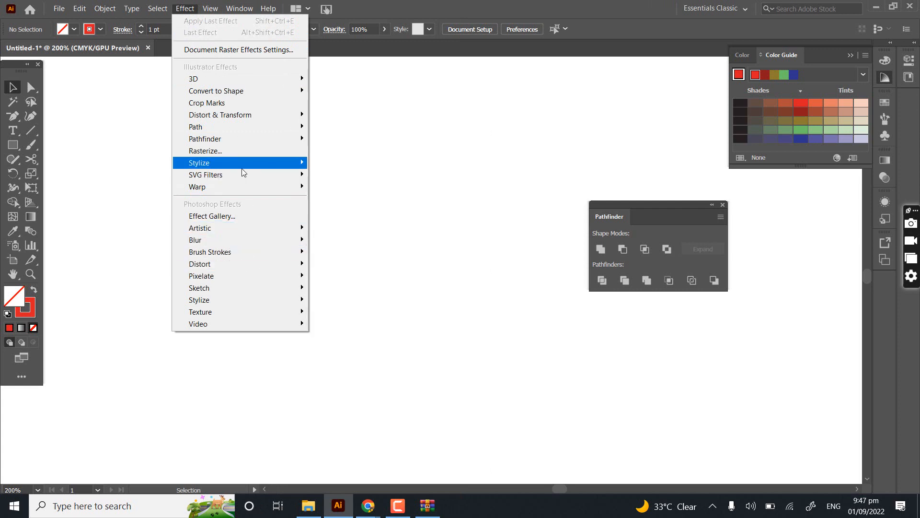
pyautogui.moveTo(242, 169)
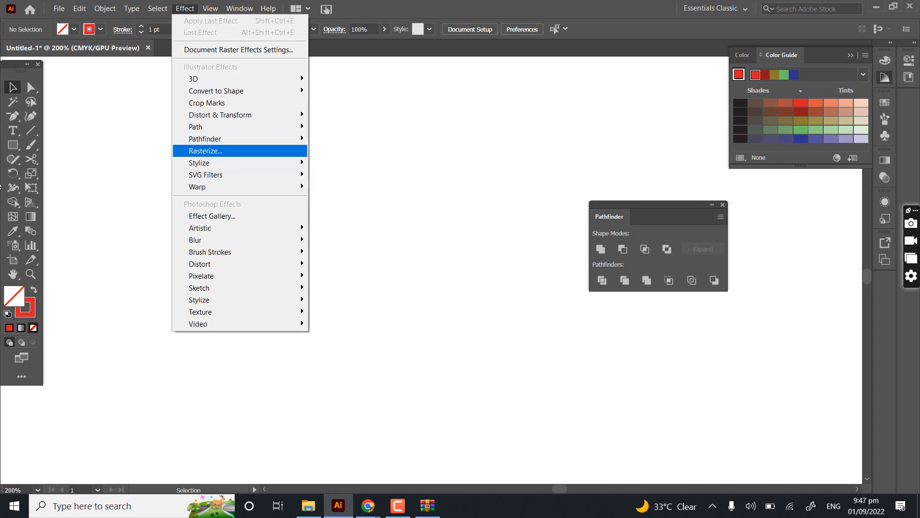
pyautogui.click(85, 174)
# - Draw a rectangle on the canvas and swap its fill and stroke so it has a red fill and no outline
pyautogui.click(13, 144)
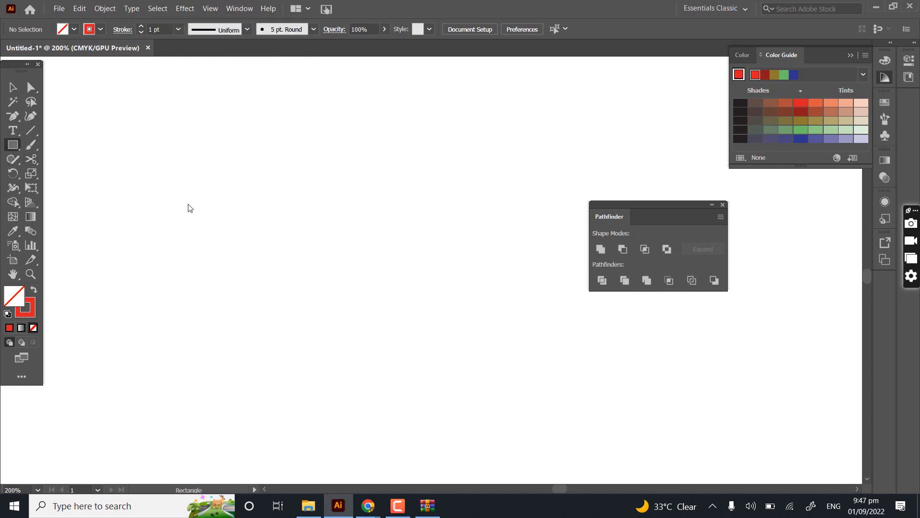
pyautogui.moveTo(106, 132)
pyautogui.mouseDown()
pyautogui.moveTo(240, 261)
pyautogui.moveTo(302, 290)
pyautogui.mouseUp()
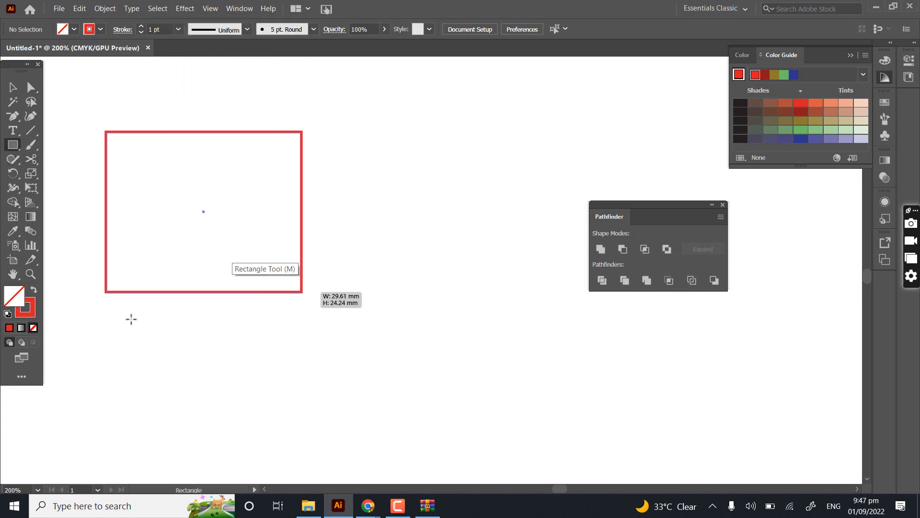
pyautogui.click(34, 290)
# - Start a Drop Shadow effect on the red rectangle with 100% opacity and a 3 mm Y offset
pyautogui.click(185, 9)
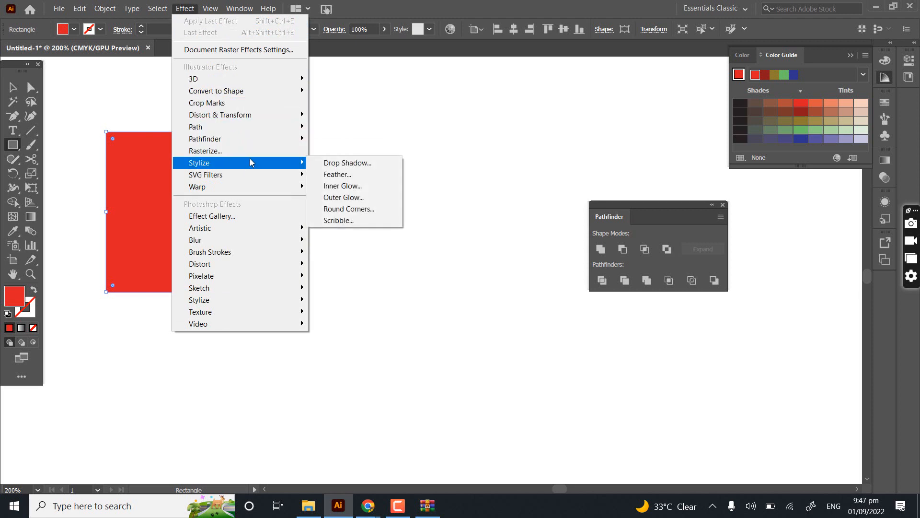
pyautogui.click(338, 166)
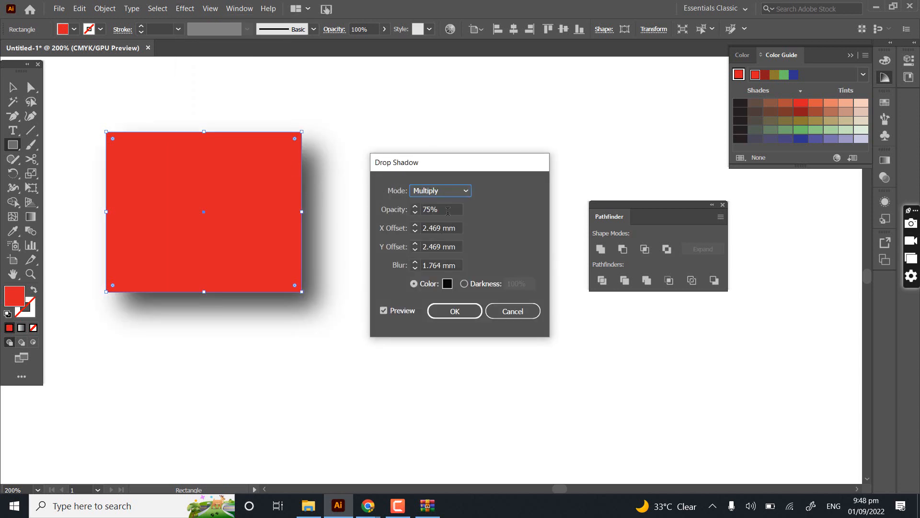
pyautogui.click(445, 210)
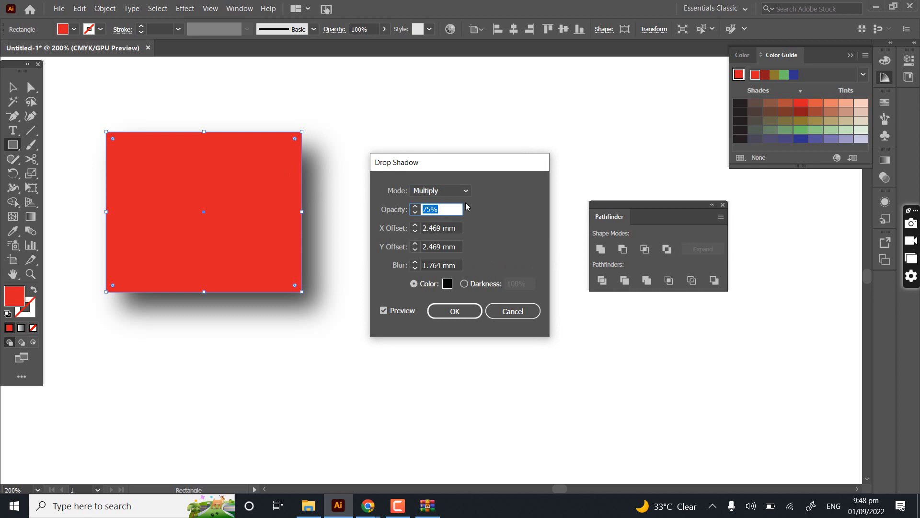
pyautogui.write('100')
pyautogui.click(451, 247)
pyautogui.write('5')
pyautogui.press('Down')
pyautogui.press('Down')
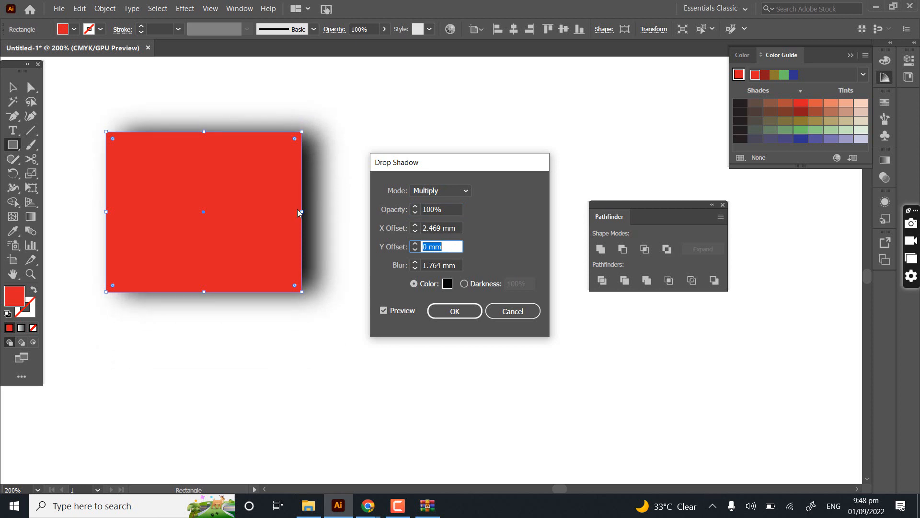
pyautogui.press('Tab')
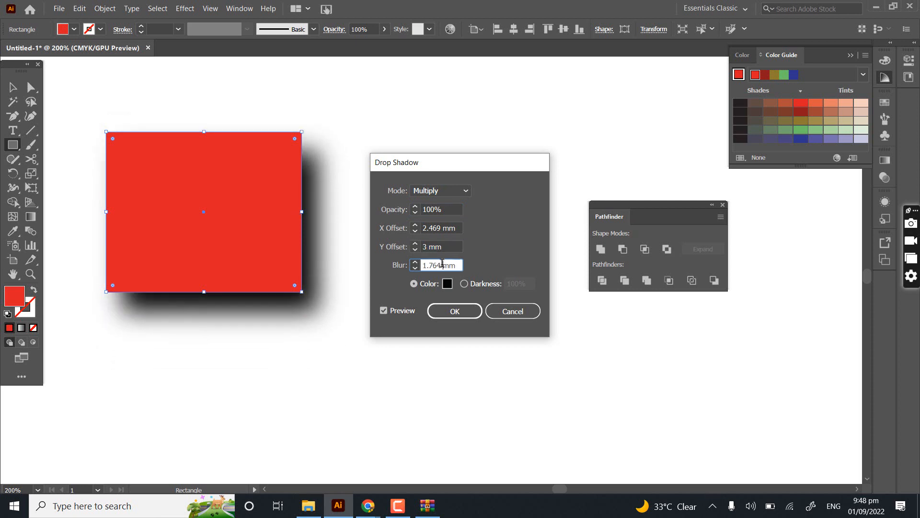
# - Demonstrate the shadow's blur by lowering it to 0 mm and raising it gradually to 21 mm
pyautogui.press('Down')
pyautogui.press('Down')
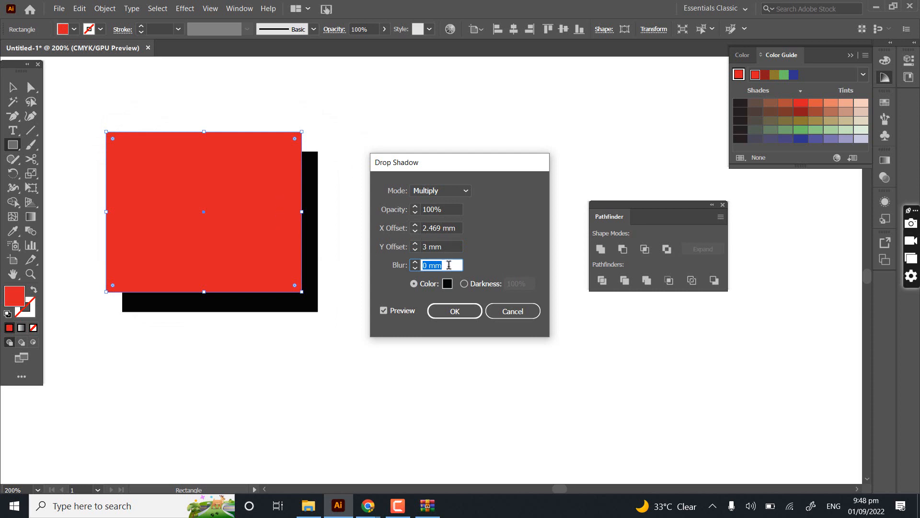
pyautogui.press('Up')
pyautogui.press('Up')
pyautogui.press('Up')
pyautogui.press('Up')
pyautogui.press('Up')
pyautogui.press('Up')
pyautogui.press('Up')
pyautogui.press('Up')
pyautogui.press('Up')
pyautogui.press('Up')
pyautogui.press('Up')
pyautogui.press('Up')
pyautogui.press('Up')
pyautogui.press('Up')
pyautogui.press('Up')
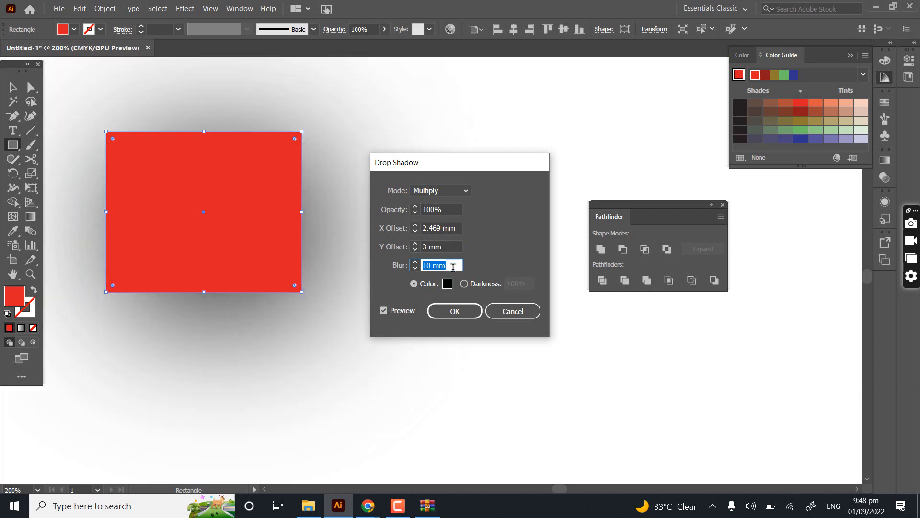
pyautogui.press('Up')
pyautogui.press('Up')
pyautogui.press('Up')
pyautogui.press('Up')
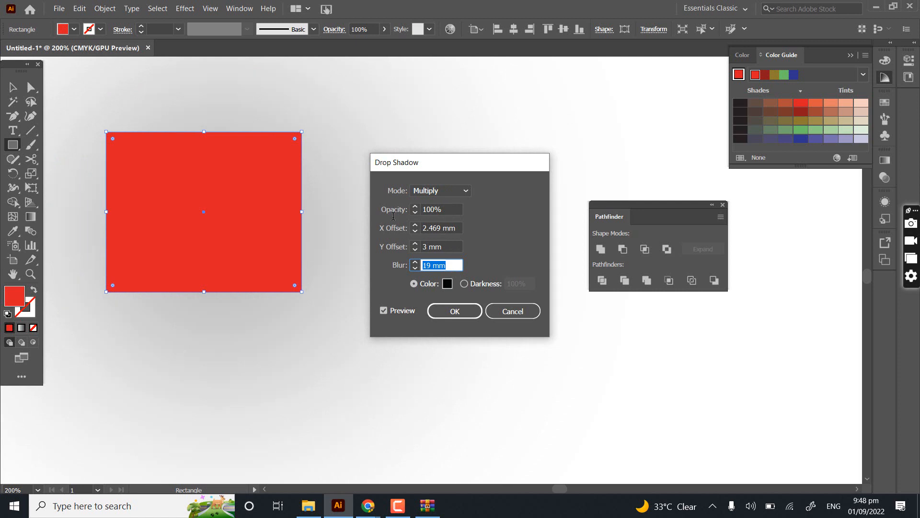
pyautogui.press('Up')
pyautogui.press('Up')
# - Set the shadow's opacity to 34% and reduce its blur to 1 mm
pyautogui.click(429, 210)
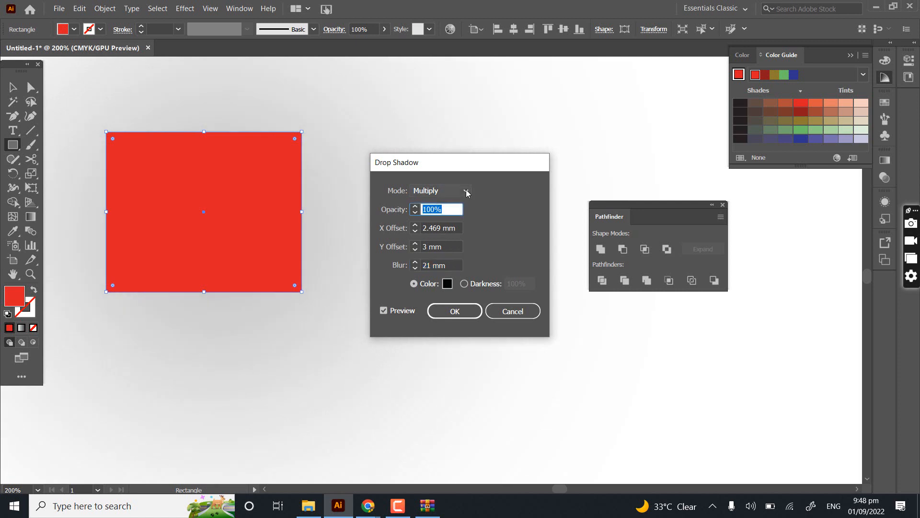
pyautogui.write('34')
pyautogui.click(455, 264)
pyautogui.press('Down')
pyautogui.press('Down')
pyautogui.press('Down')
pyautogui.press('Down')
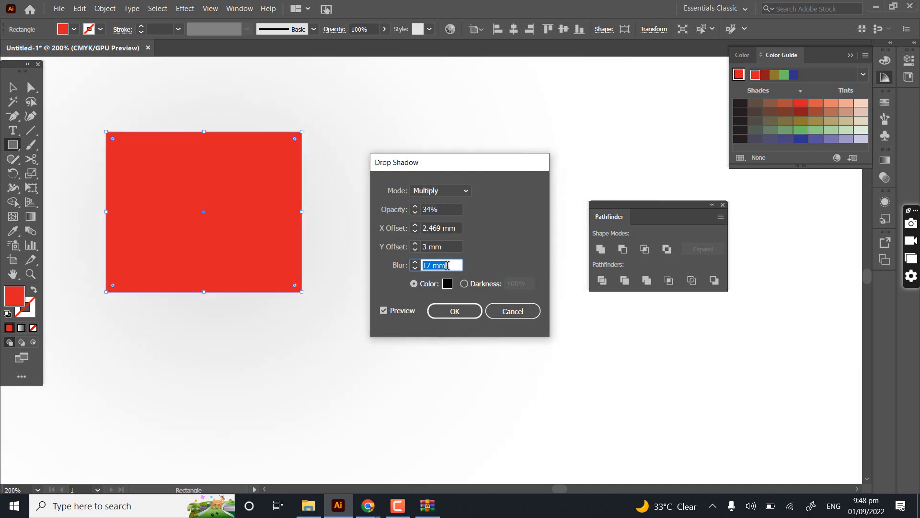
pyautogui.press('Down')
pyautogui.press('Down')
pyautogui.press('Down')
pyautogui.press('Down')
pyautogui.press('Down')
pyautogui.press('Down')
pyautogui.press('Down')
pyautogui.press('Down')
pyautogui.press('Down')
pyautogui.press('Down')
pyautogui.press('Down')
pyautogui.press('Down')
pyautogui.press('Down')
pyautogui.press('Down')
pyautogui.press('Down')
pyautogui.press('Down')
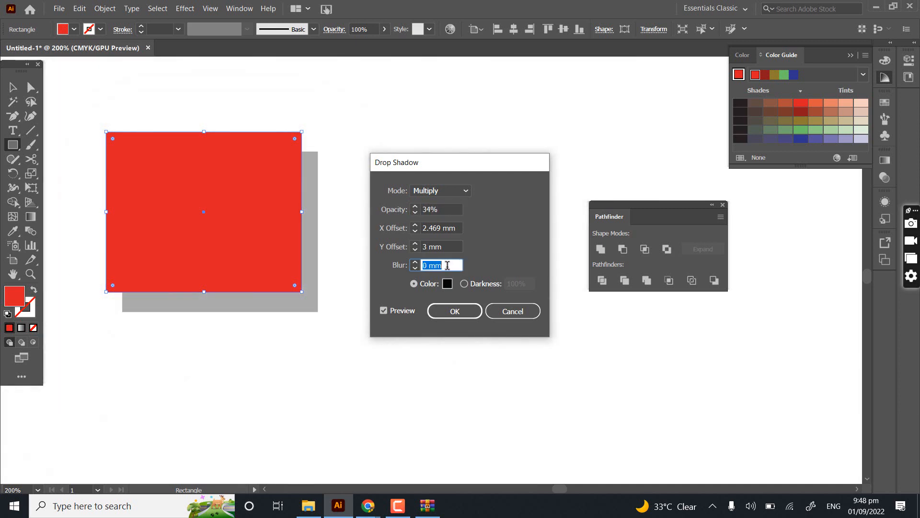
pyautogui.press('Up')
pyautogui.press('Up')
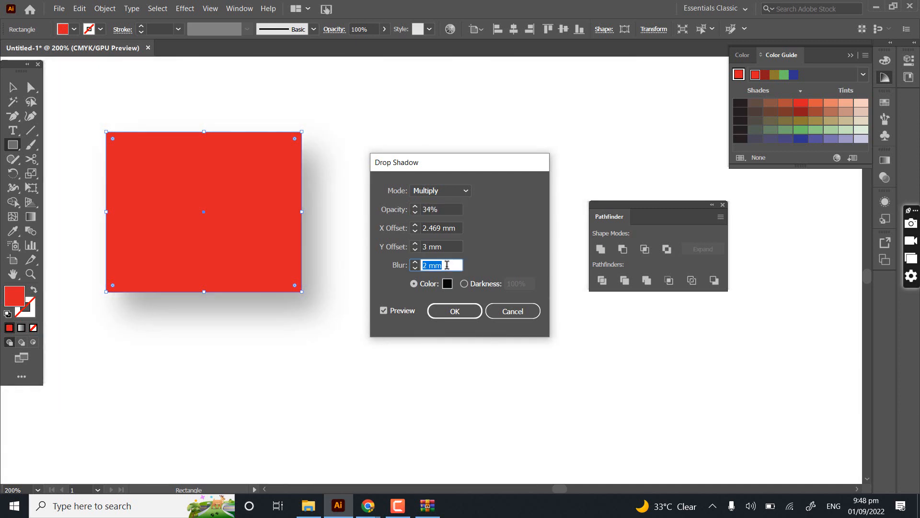
pyautogui.press('Down')
pyautogui.press('Down')
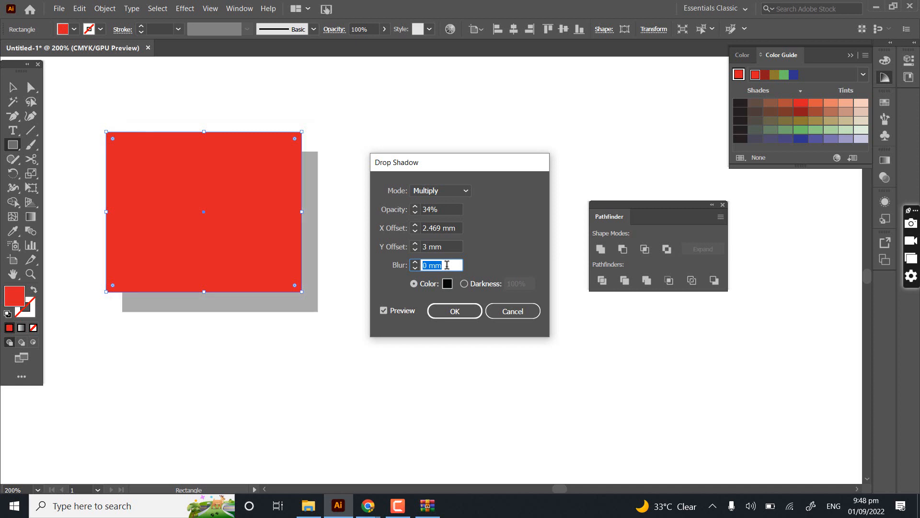
pyautogui.press('Up')
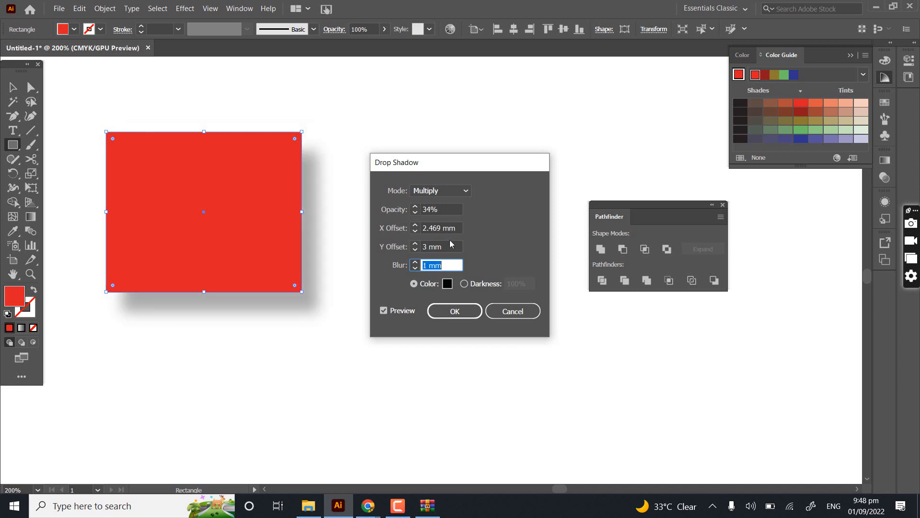
# - Try Y offsets down to -5 mm to shift the shadow upward, and set the Y offset to 7 mm
pyautogui.click(441, 246)
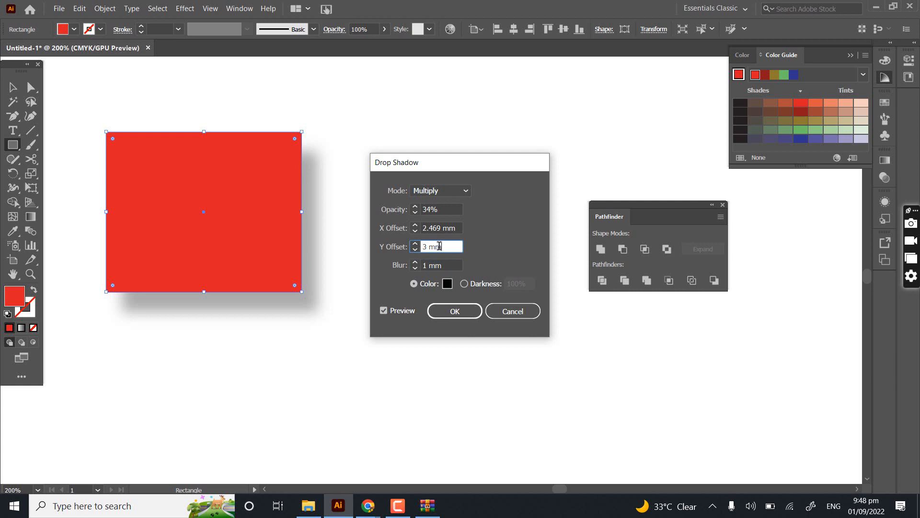
pyautogui.press('Down')
pyautogui.press('Down')
pyautogui.press('Down')
pyautogui.press('Down')
pyautogui.press('Down')
pyautogui.press('Down')
pyautogui.press('Down')
pyautogui.press('Up')
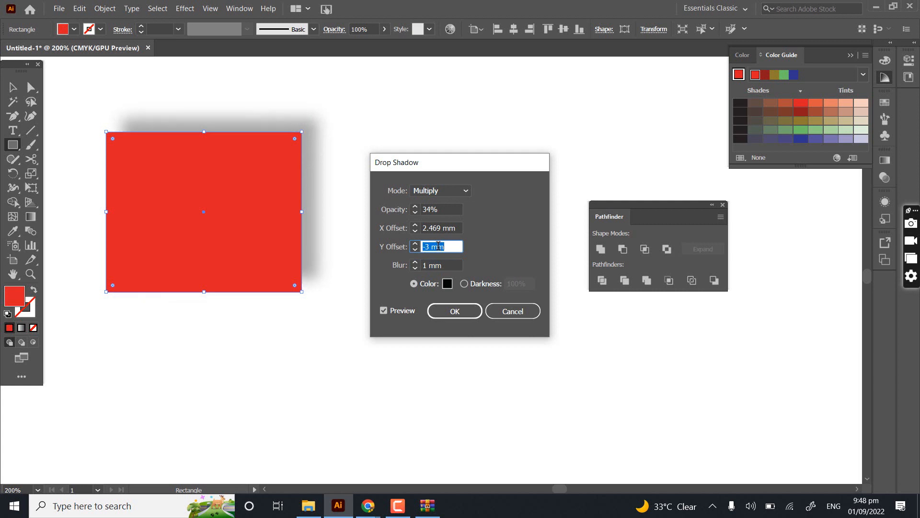
pyautogui.click(441, 228)
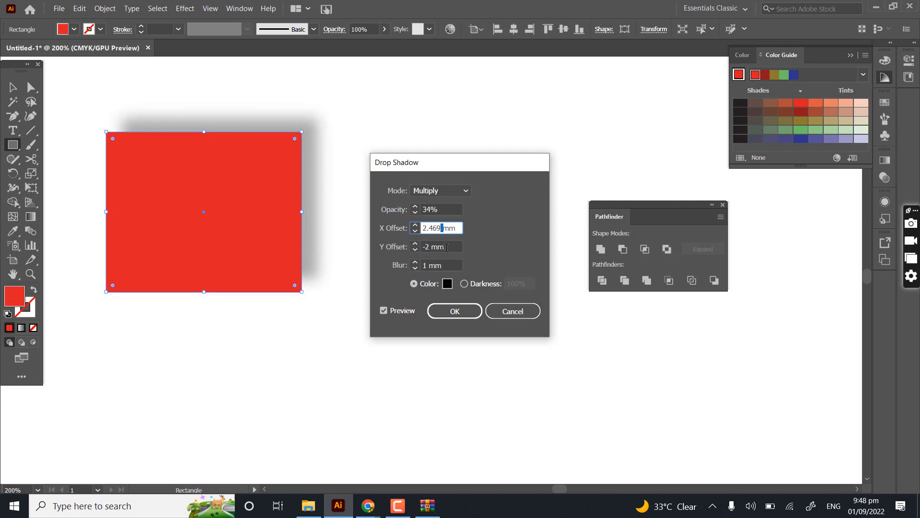
pyautogui.click(446, 249)
pyautogui.scroll(-9, 446, 248)
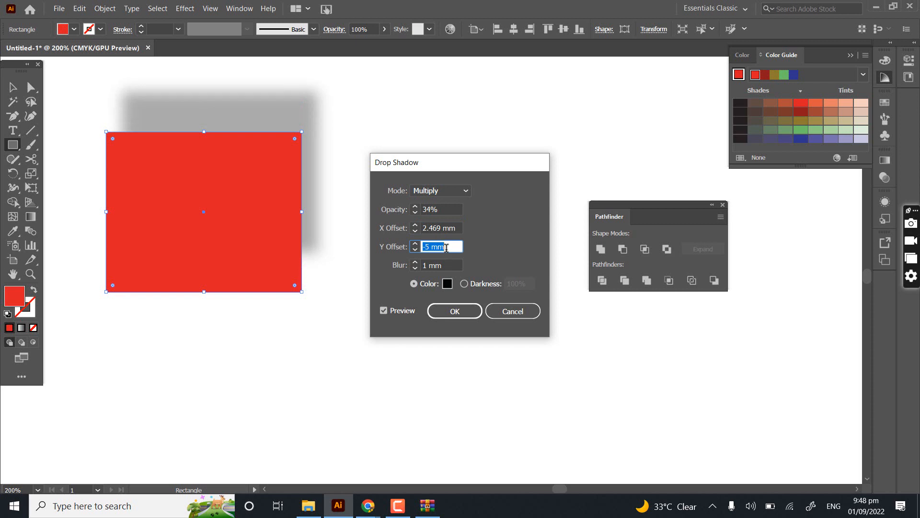
pyautogui.scroll(3, 446, 248)
pyautogui.scroll(15, 446, 248)
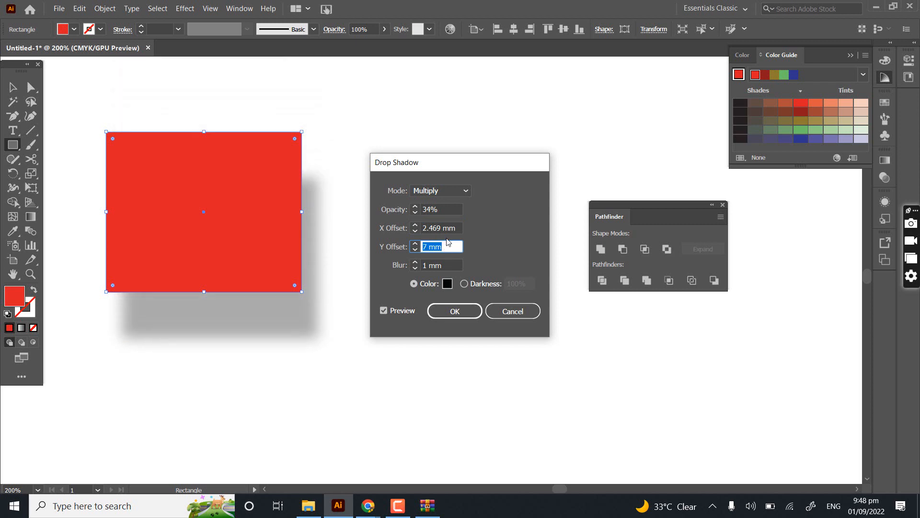
# - Try X offsets of 0 mm and -1 mm, and set the shadow's X offset to 21 mm
pyautogui.click(442, 228)
pyautogui.scroll(-12, 442, 228)
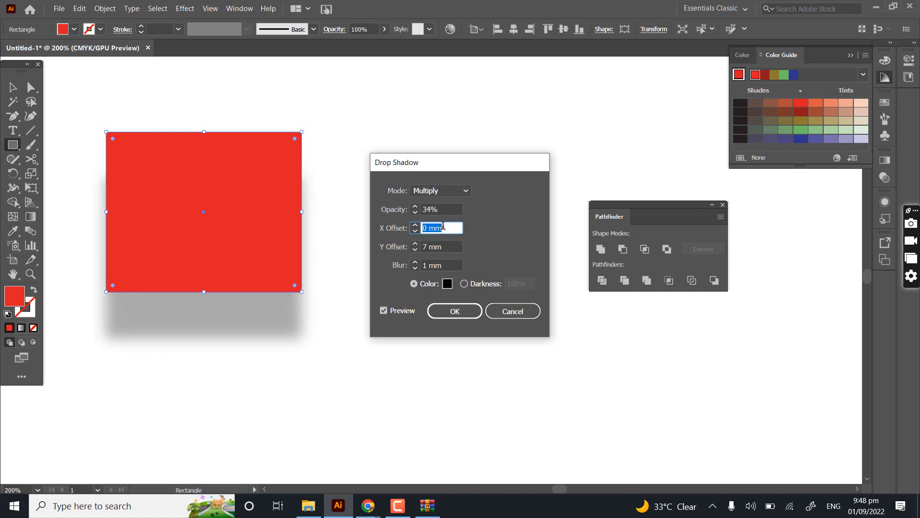
pyautogui.scroll(20, 443, 225)
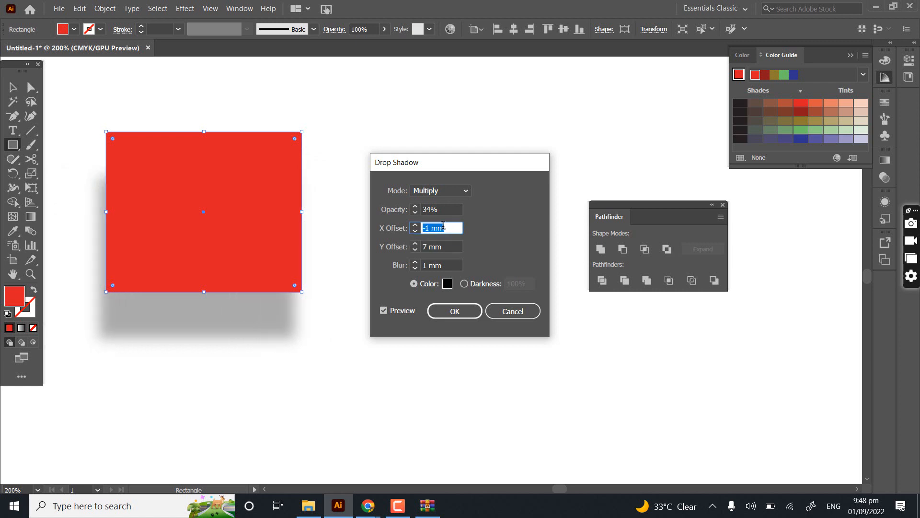
pyautogui.scroll(10, 443, 225)
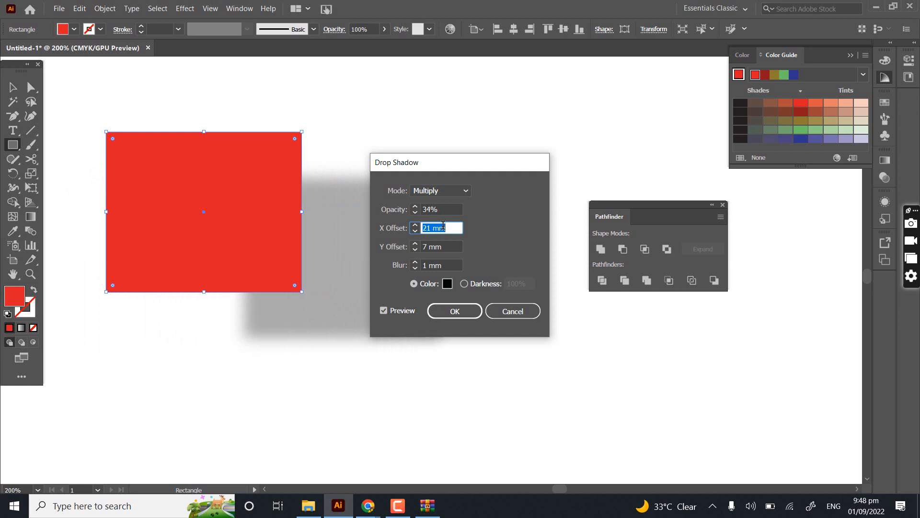
# - Try the Lighten, Color Dodge, Hue and Screen blend modes on the shadow and return to Multiply
pyautogui.click(434, 192)
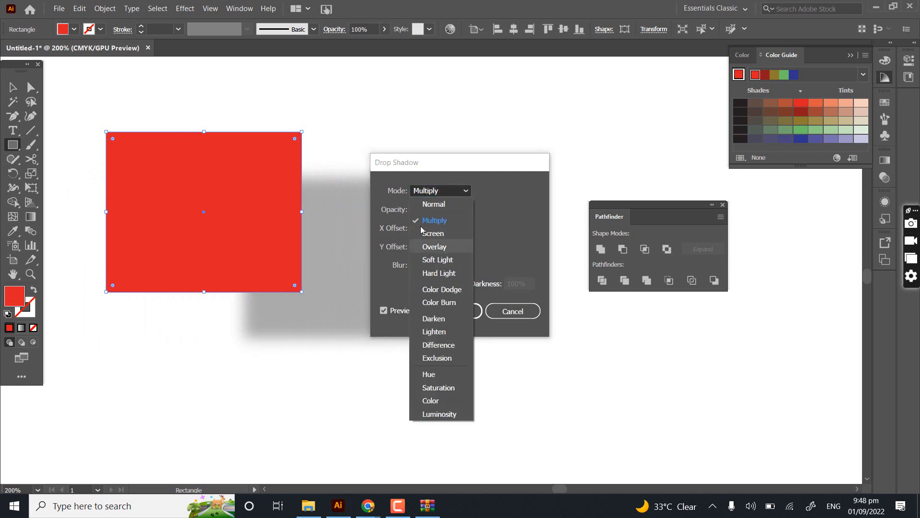
pyautogui.click(436, 331)
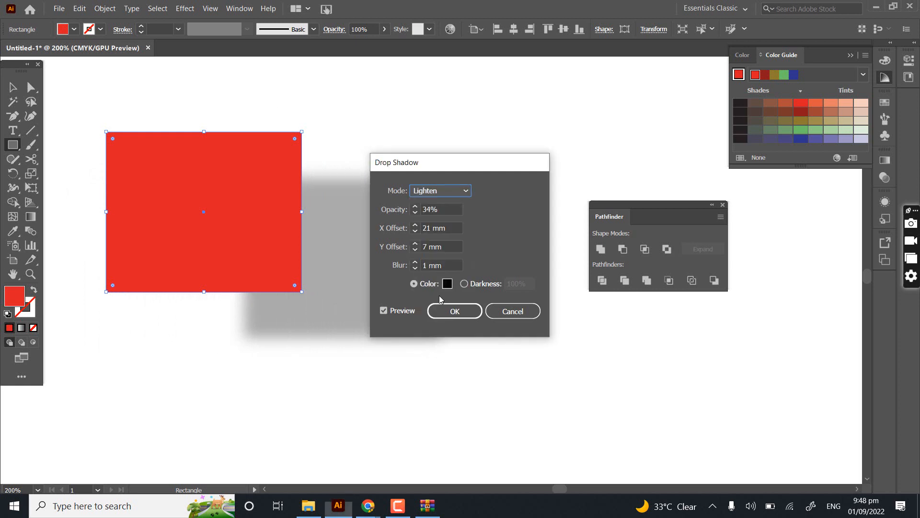
pyautogui.click(436, 190)
pyautogui.click(442, 289)
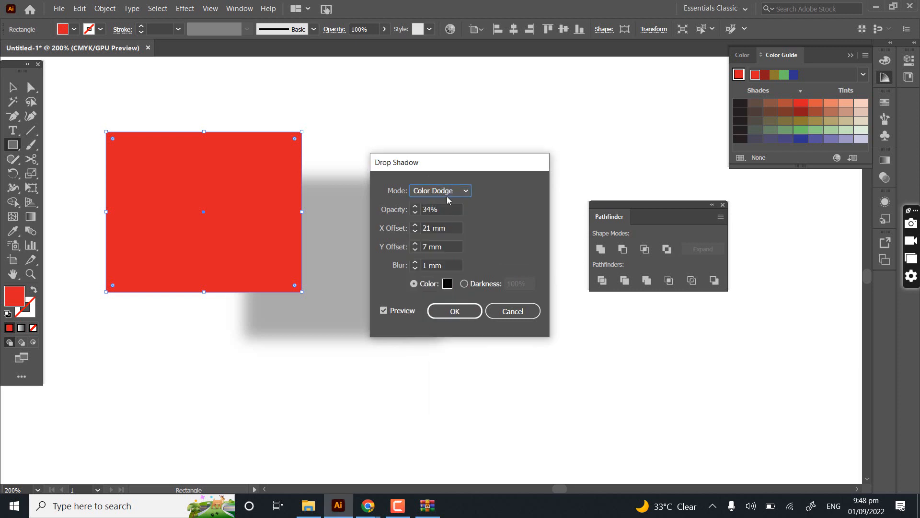
pyautogui.click(446, 192)
pyautogui.click(432, 373)
pyautogui.click(435, 194)
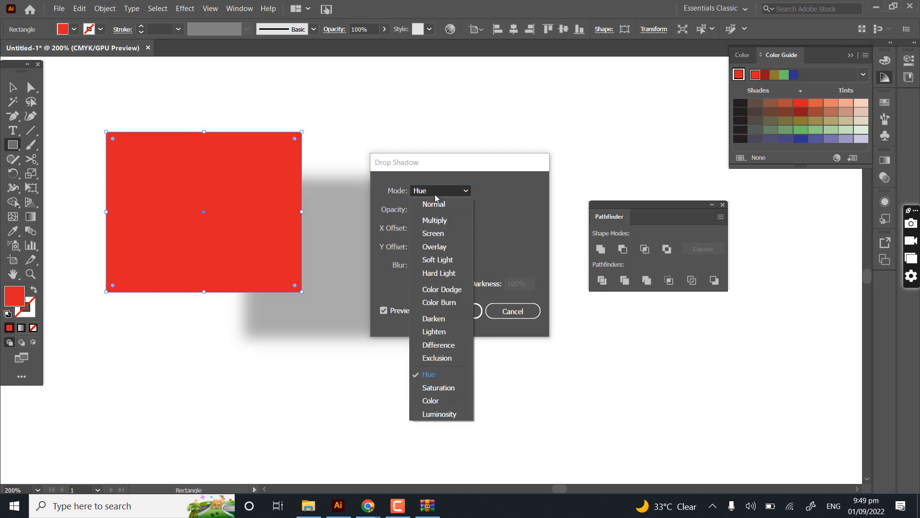
pyautogui.click(436, 233)
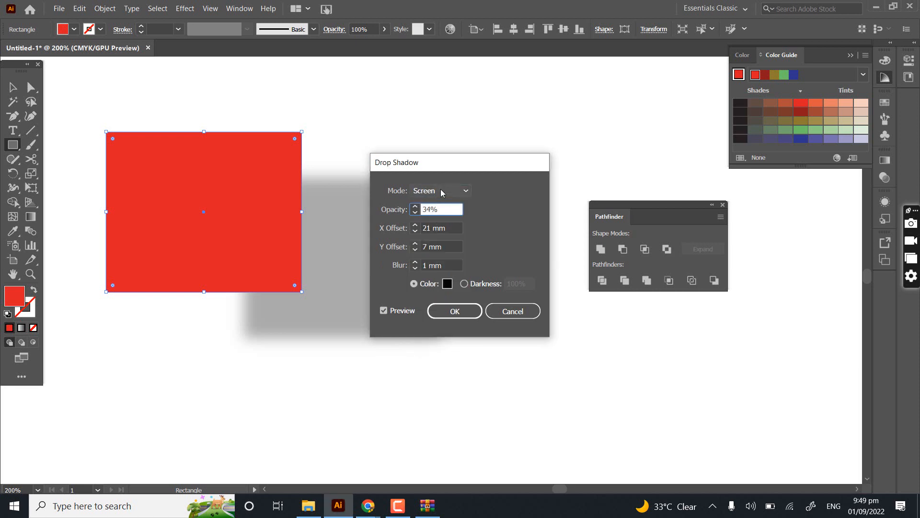
pyautogui.click(440, 193)
pyautogui.click(437, 221)
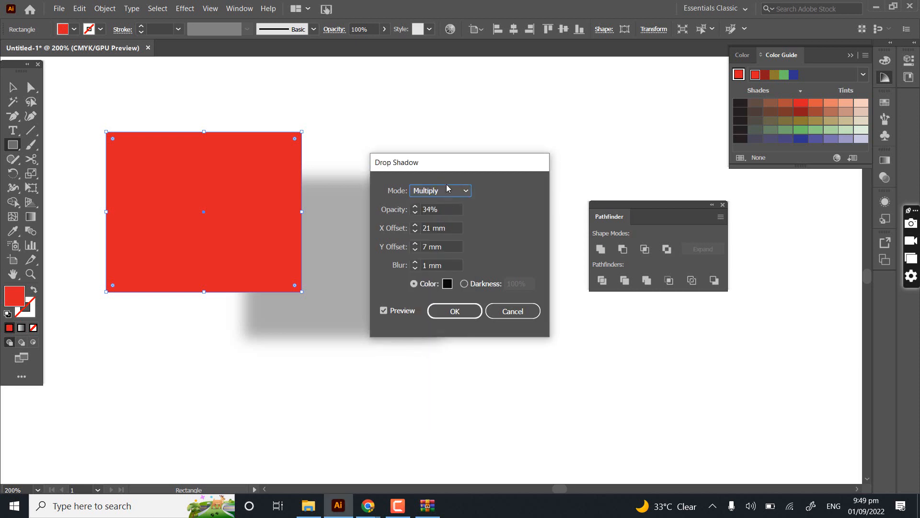
# - Set the drop shadow's blend mode to Hue and its color to red
pyautogui.click(429, 192)
pyautogui.click(429, 363)
pyautogui.click(447, 284)
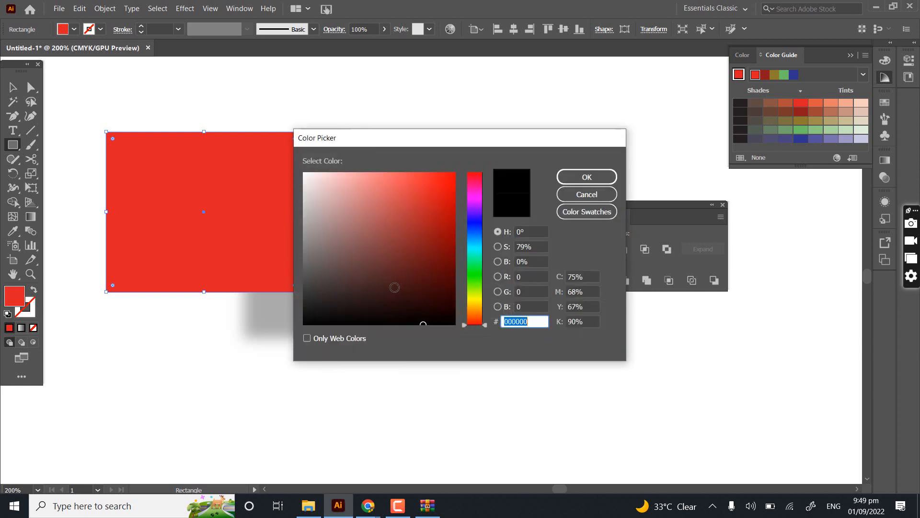
pyautogui.click(588, 195)
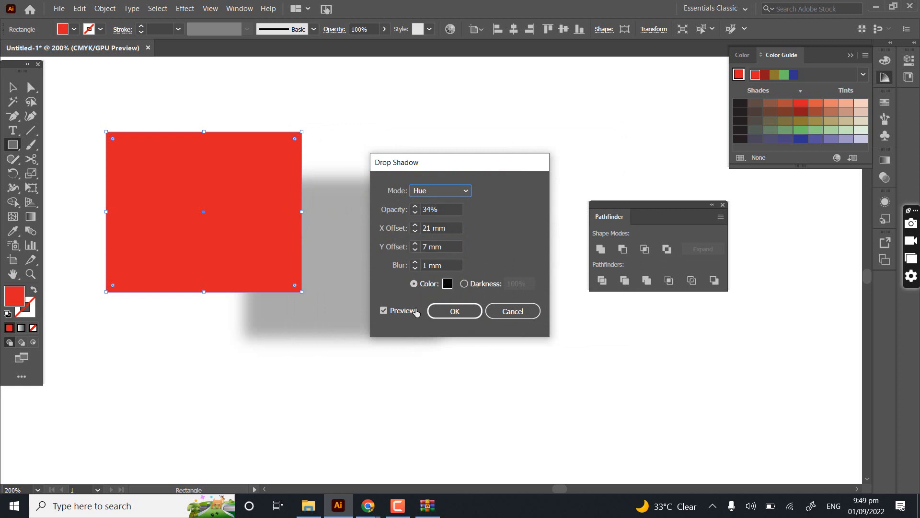
pyautogui.click(447, 284)
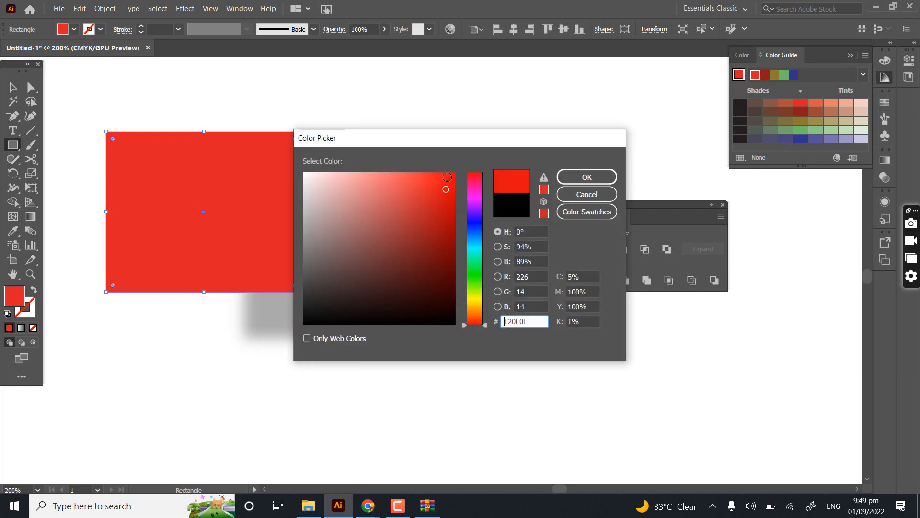
pyautogui.click(586, 177)
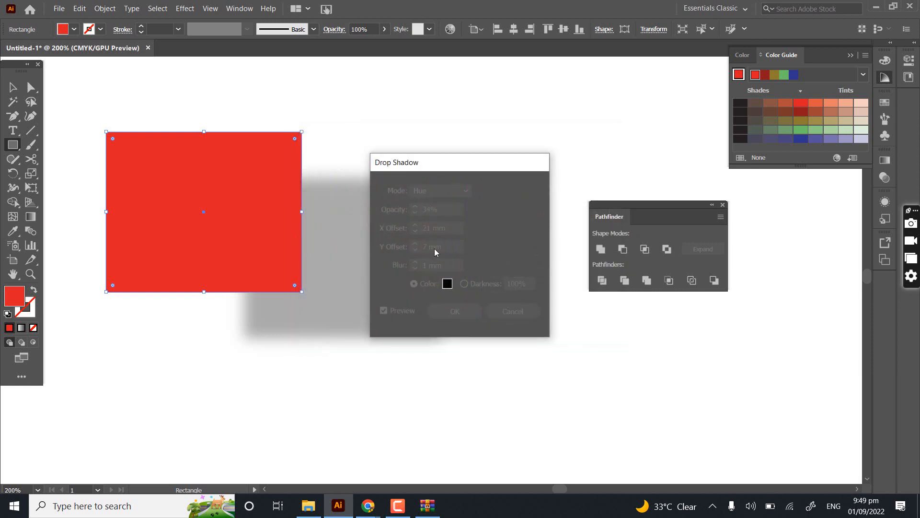
pyautogui.moveTo(423, 165); pyautogui.dragTo(577, 155)
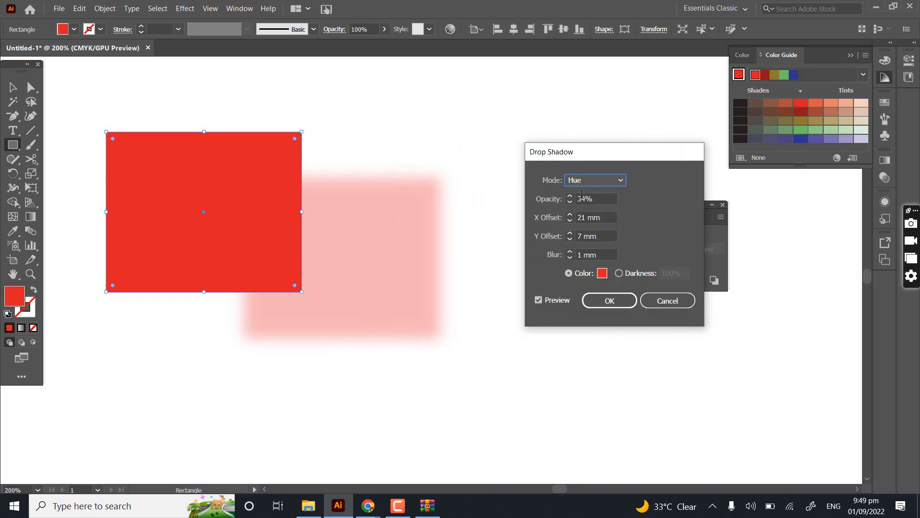
# - Reduce the shadow's X offset to 3 mm and its Y offset to 2 mm
pyautogui.click(595, 218)
pyautogui.scroll(-20, 594, 218)
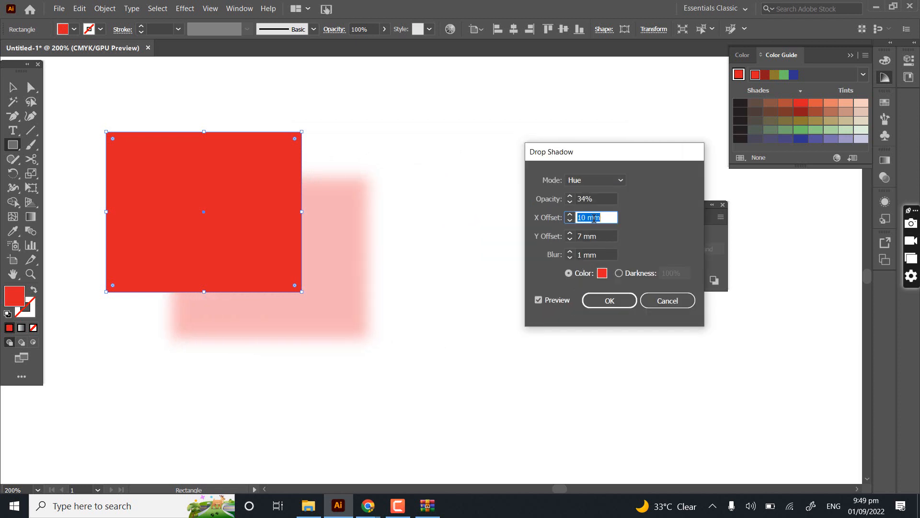
pyautogui.scroll(8, 595, 218)
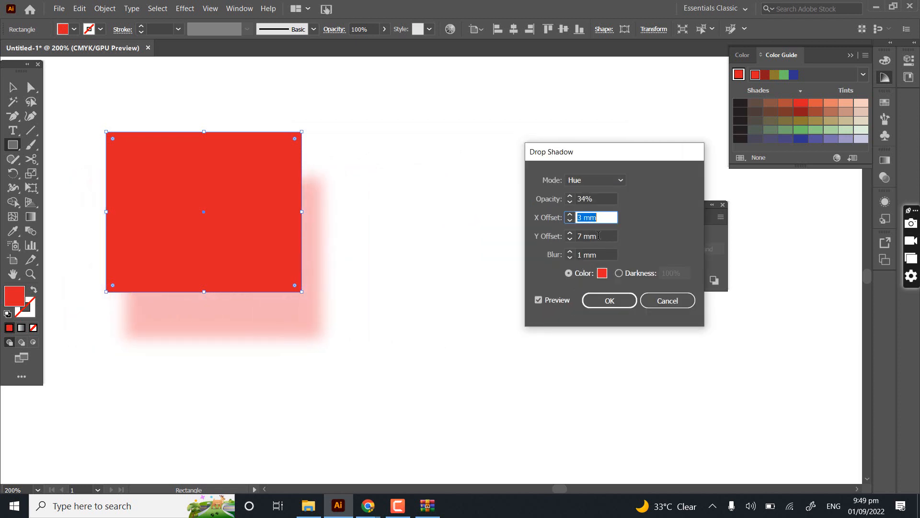
pyautogui.click(598, 236)
pyautogui.scroll(-10, 598, 235)
pyautogui.scroll(5, 598, 236)
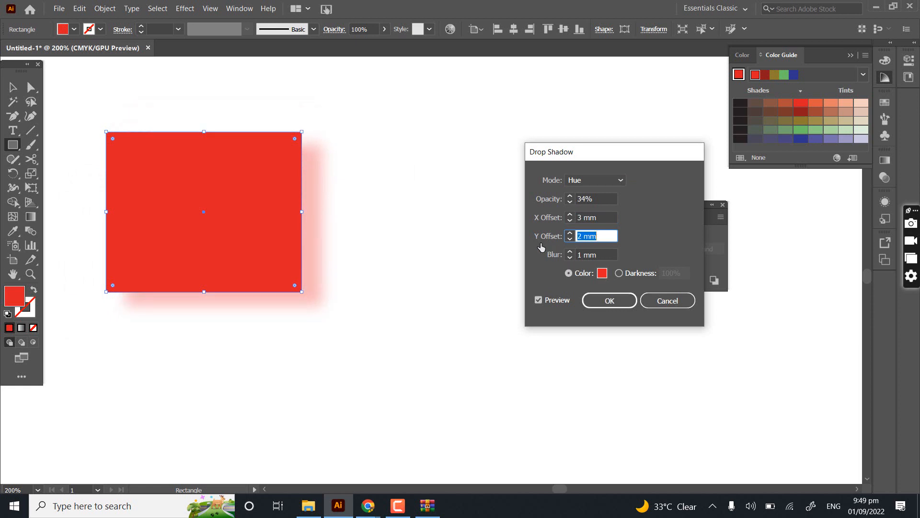
# - Try a blue color for the shadow and discard the Drop Shadow settings
pyautogui.click(602, 273)
pyautogui.click(475, 216)
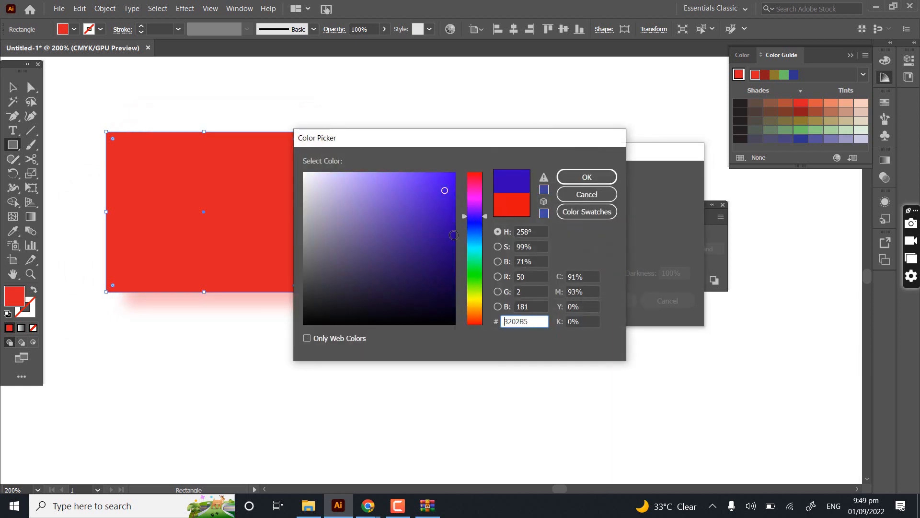
pyautogui.click(586, 177)
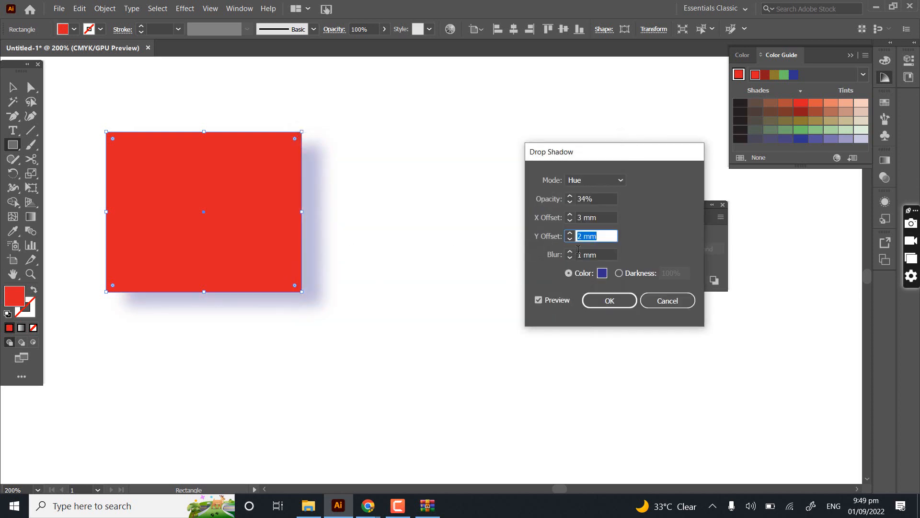
pyautogui.click(667, 301)
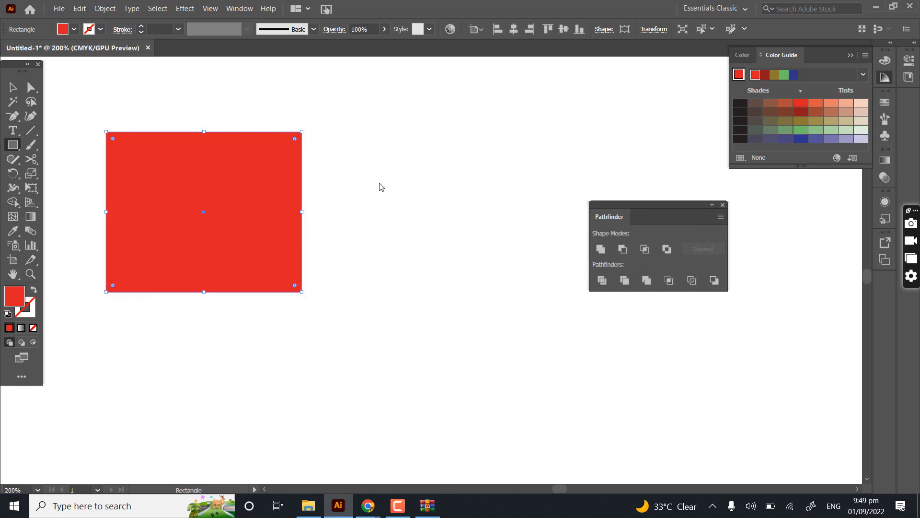
# - Move the red rectangle toward the middle of the canvas and delete it
pyautogui.press('v')
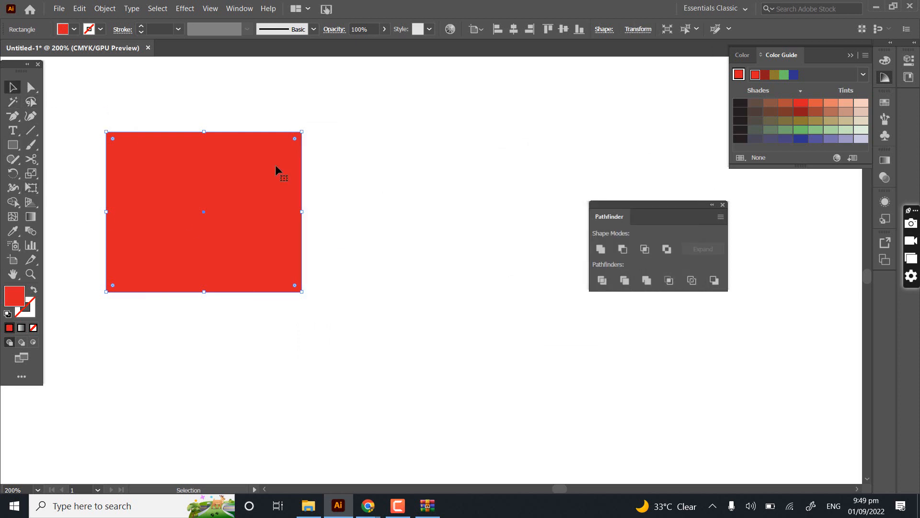
pyautogui.moveTo(351, 190); pyautogui.dragTo(350, 185)
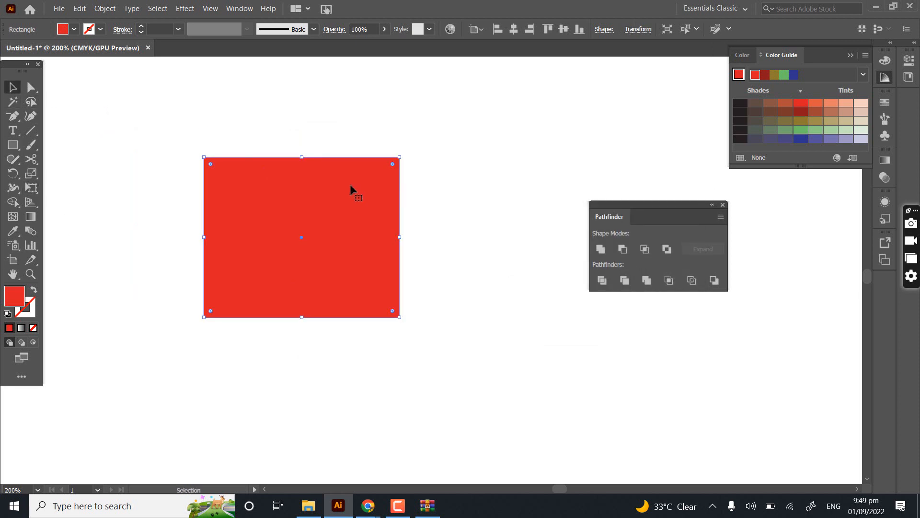
pyautogui.press('Delete')
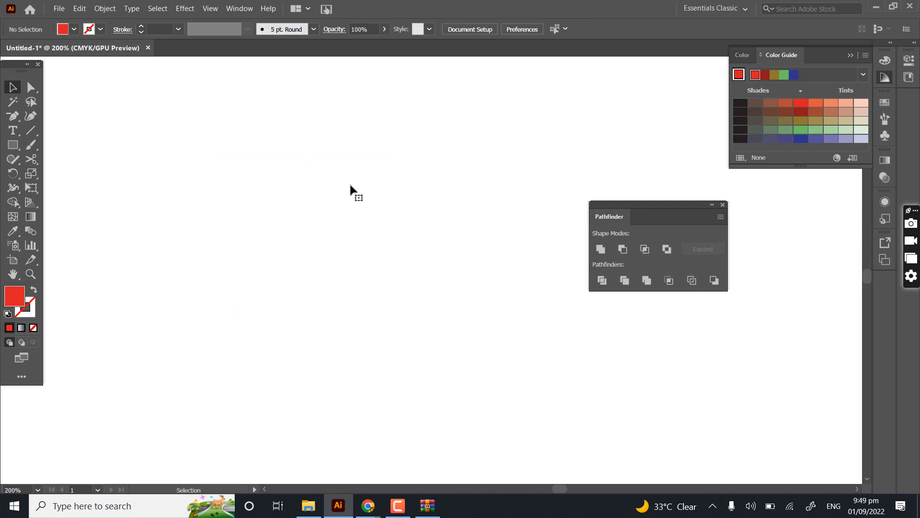
# - Review the available effects, including 3D, Distort & Transform, Path, Stylize, SVG Filters and the Photoshop effects
pyautogui.click(179, 6)
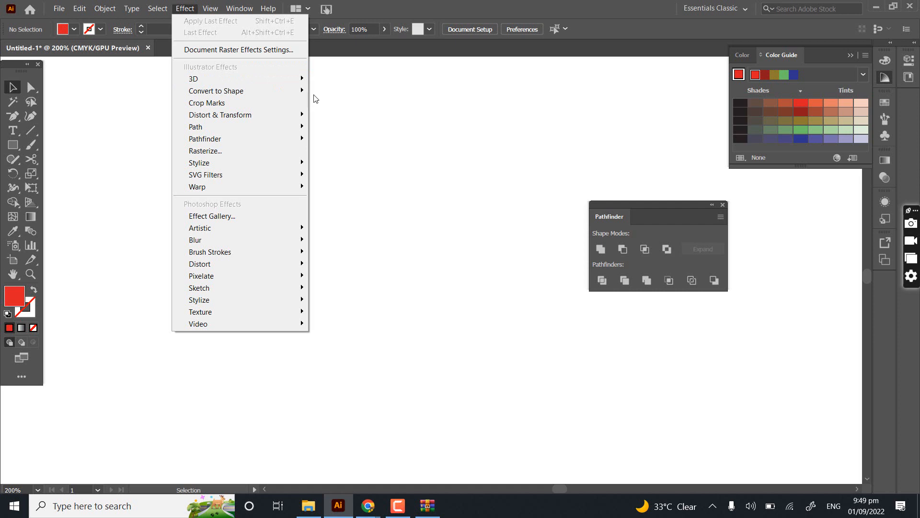
pyautogui.moveTo(295, 78)
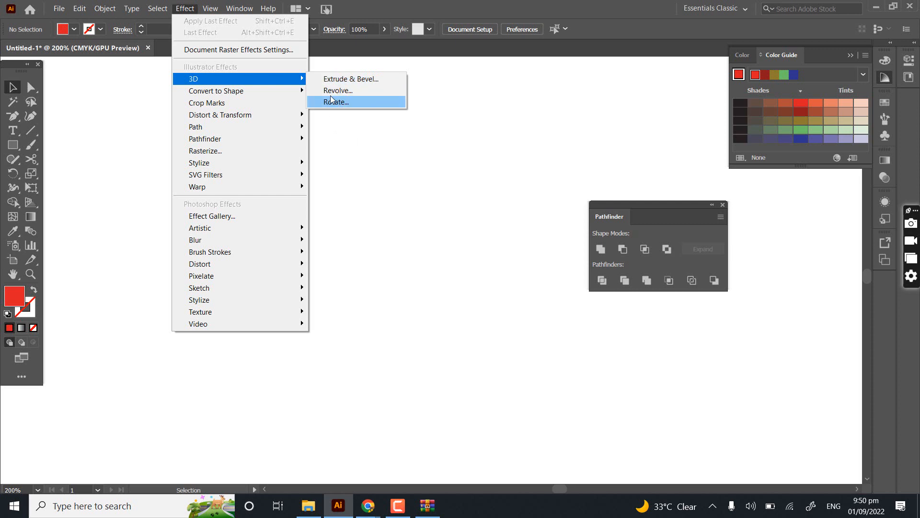
pyautogui.moveTo(270, 96)
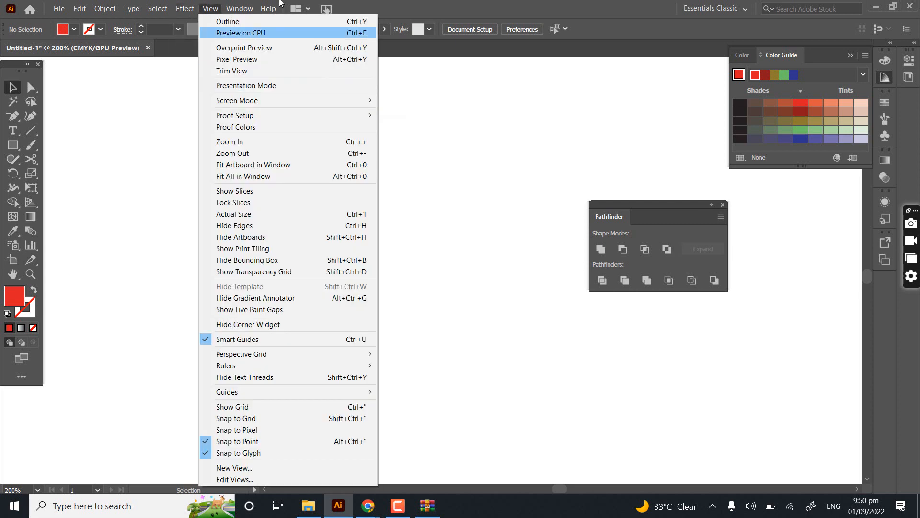
pyautogui.moveTo(192, 8)
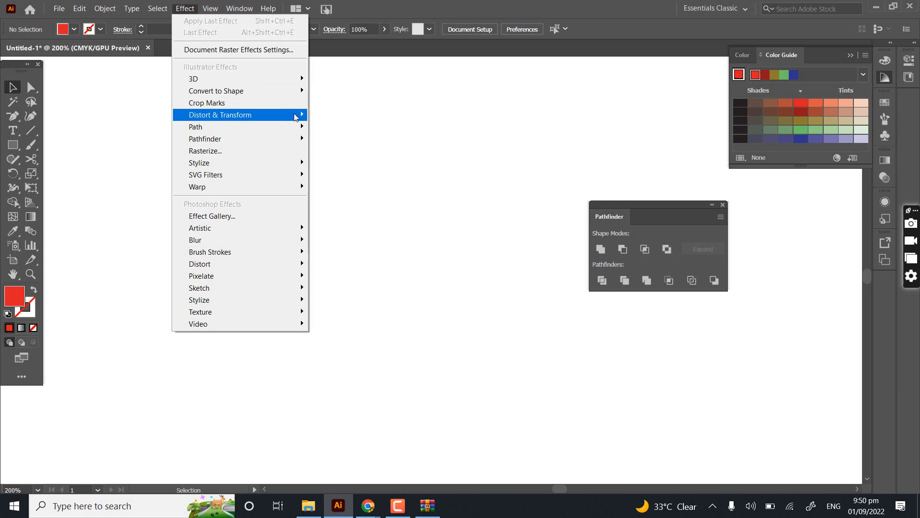
pyautogui.moveTo(296, 116)
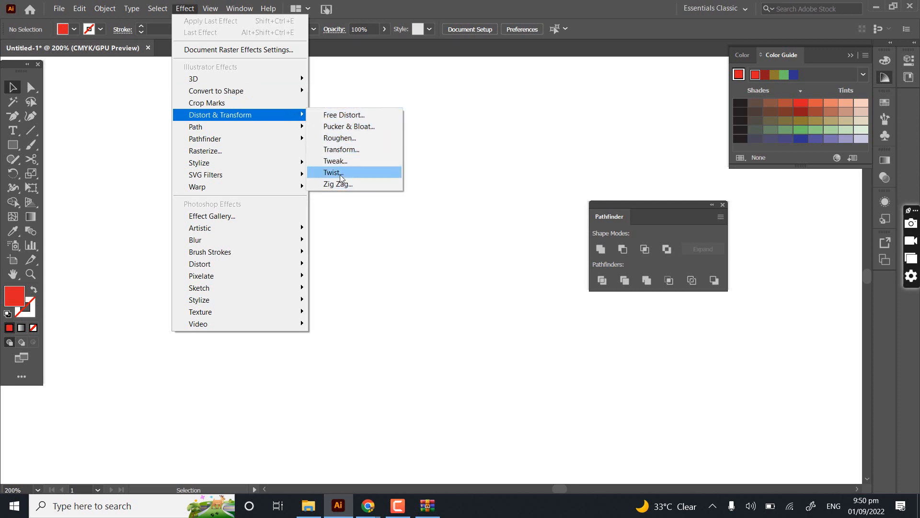
pyautogui.moveTo(278, 134)
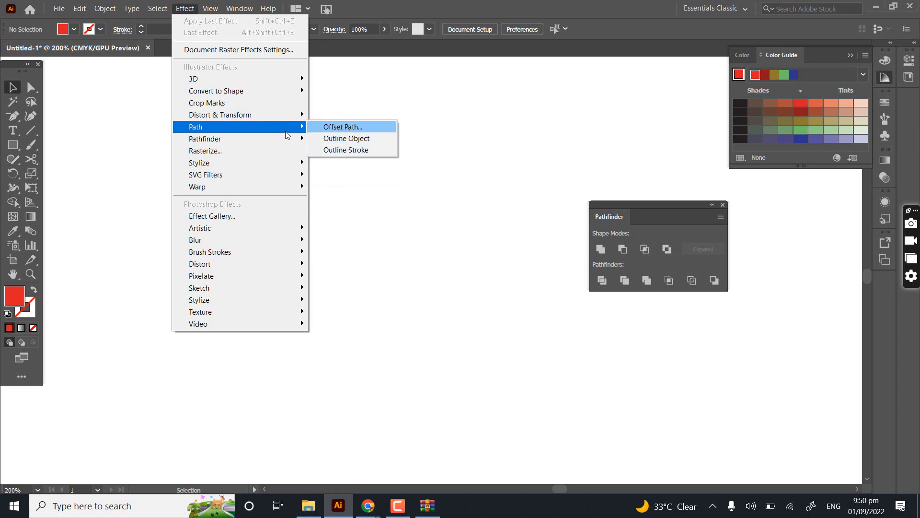
pyautogui.moveTo(57, 13)
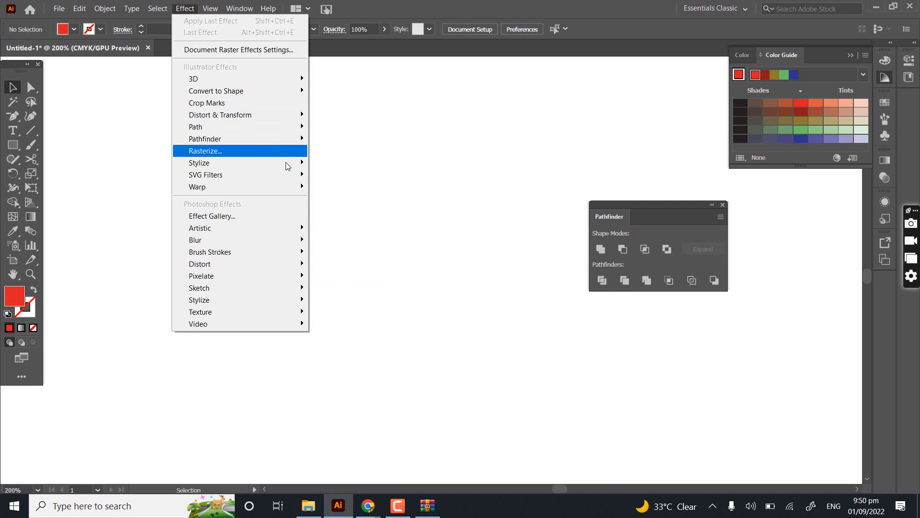
pyautogui.moveTo(287, 170)
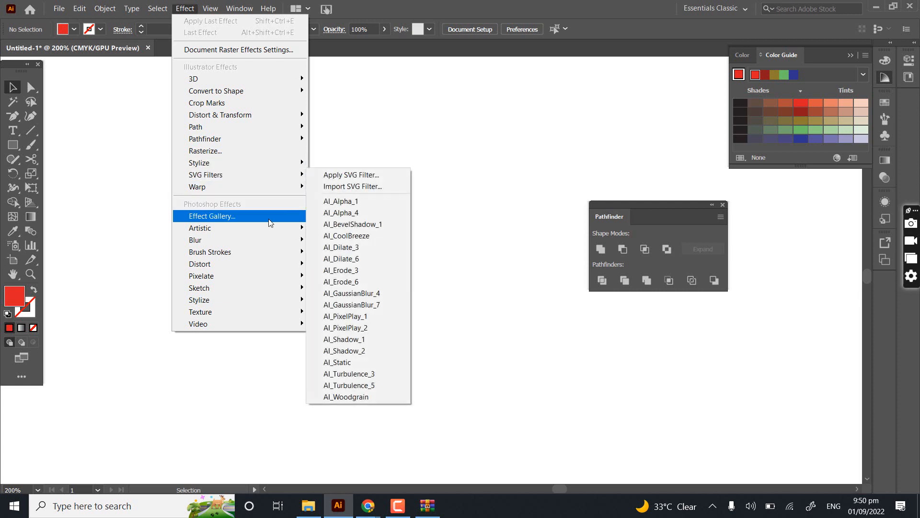
pyautogui.moveTo(285, 232)
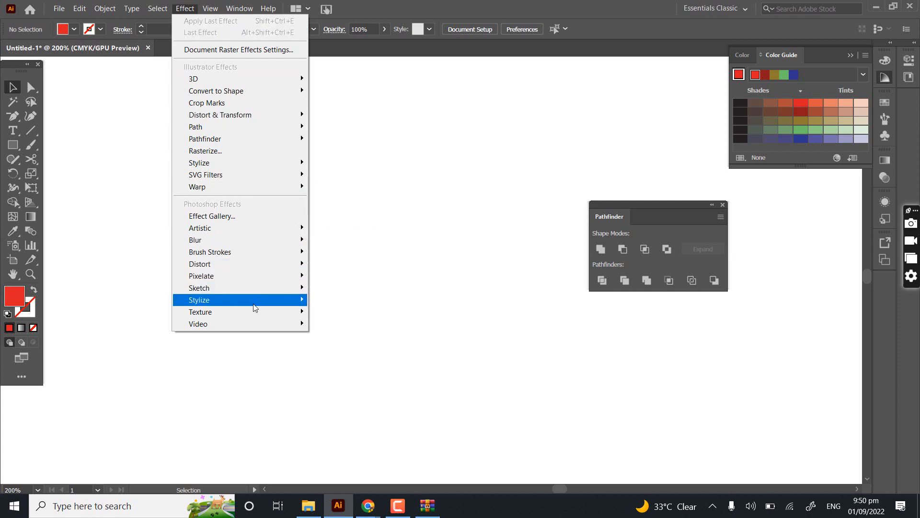
pyautogui.click(180, 6)
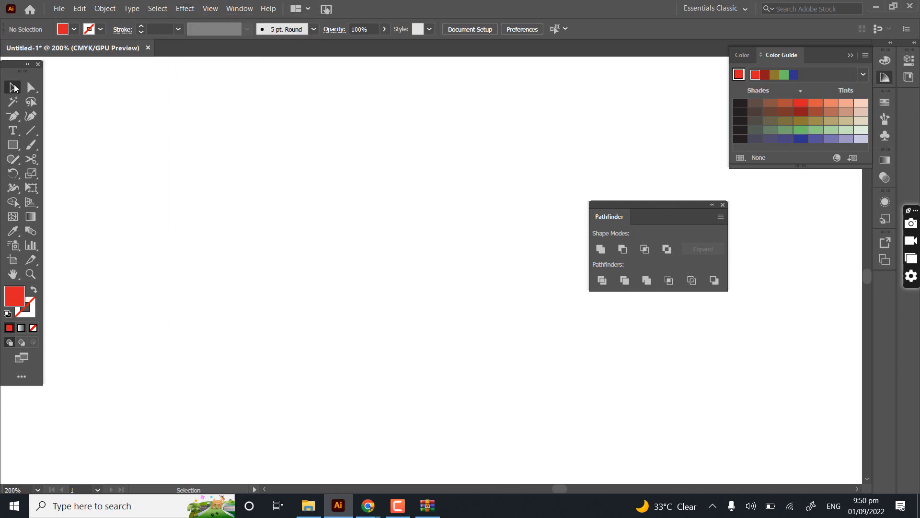
# - Go through the Direct Selection, Magic Wand and Lasso tools
pyautogui.click(30, 88)
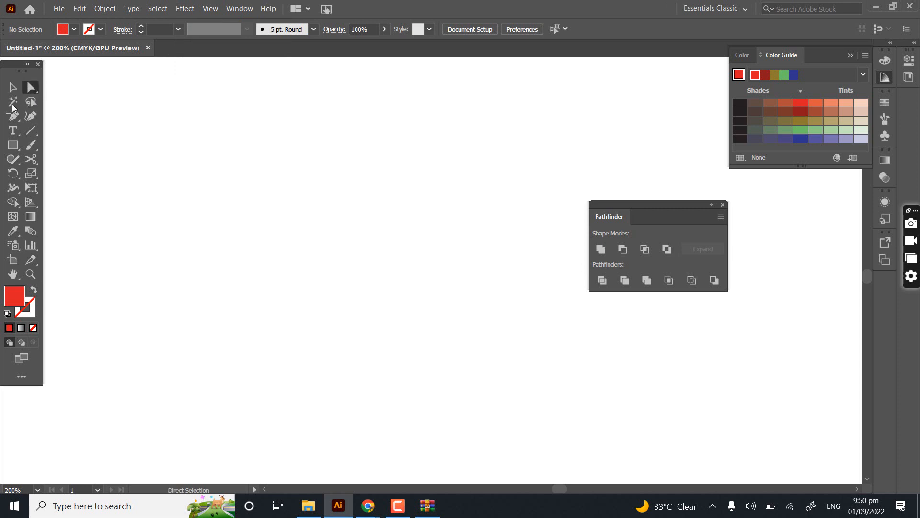
pyautogui.click(13, 102)
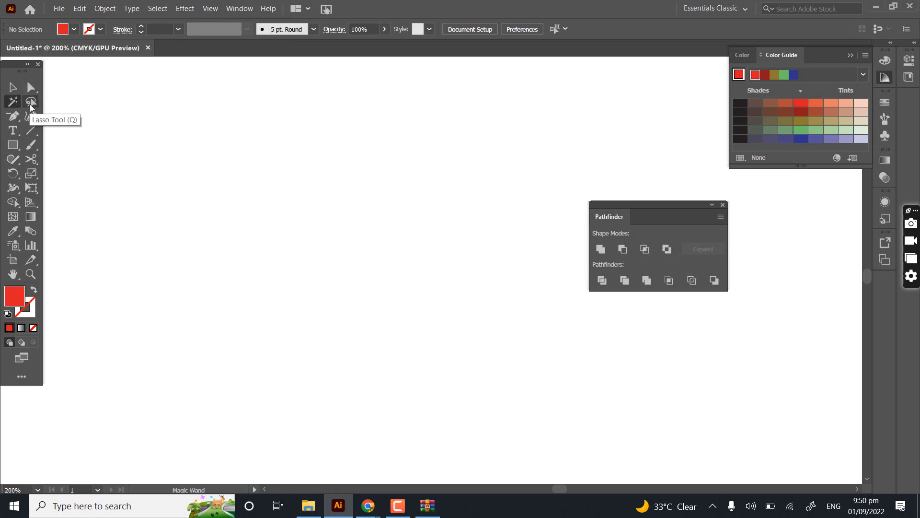
pyautogui.click(31, 103)
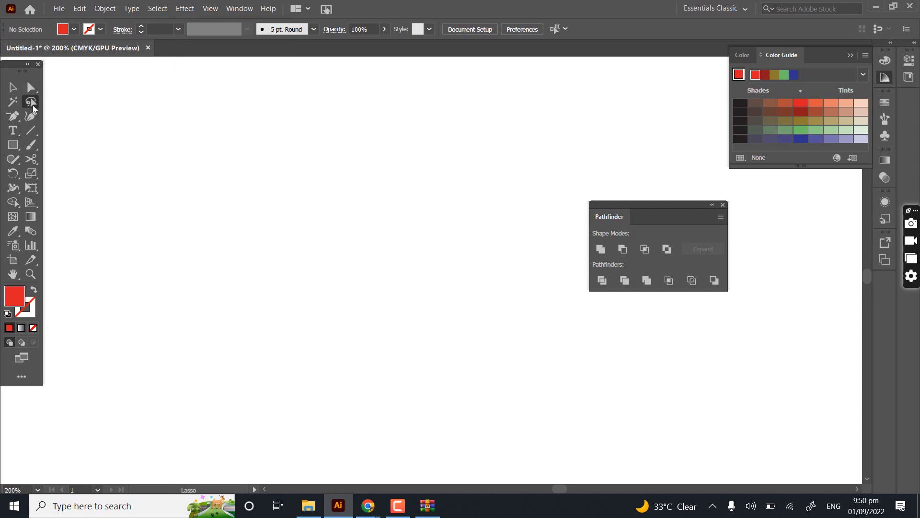
# - Draw a red square about 78.5 mm wide in the upper middle of the artboard
pyautogui.click(13, 145)
pyautogui.scroll(-4, 339, 220)
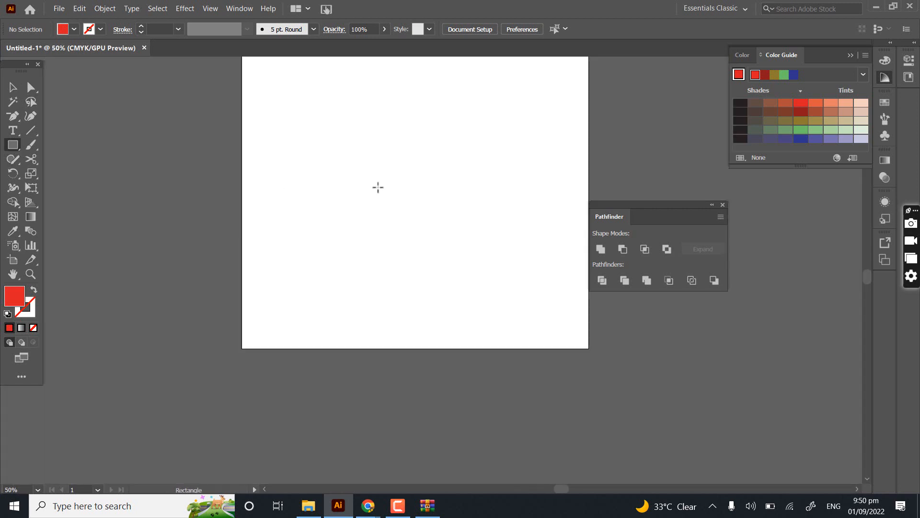
pyautogui.moveTo(374, 186); pyautogui.dragTo(264, 279)
pyautogui.moveTo(235, 165); pyautogui.dragTo(364, 294)
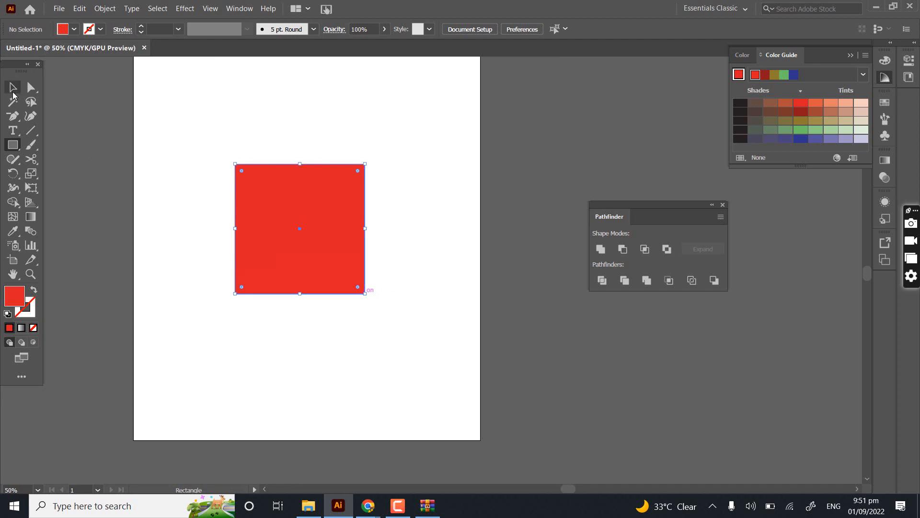
# - Try selecting the square's upper-right anchor point and then three of its corners, and undo the last change
pyautogui.press('a')
pyautogui.moveTo(326, 143); pyautogui.dragTo(380, 208)
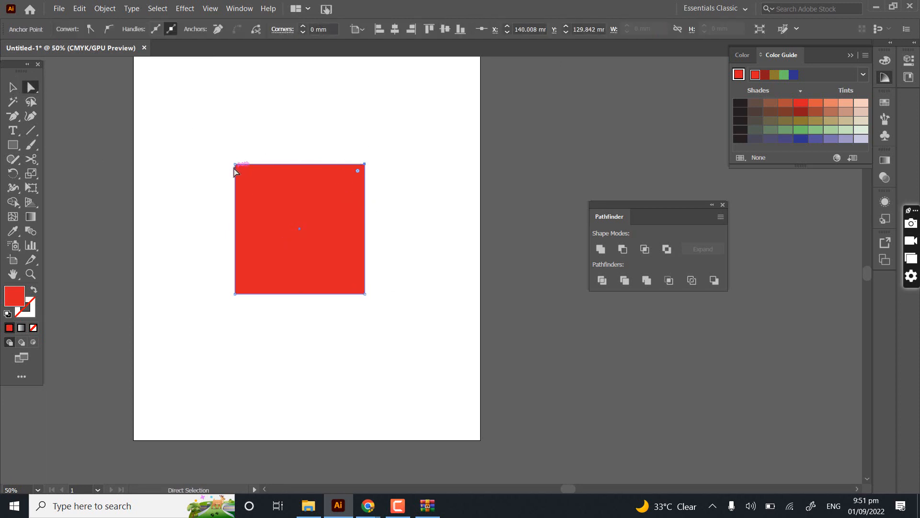
pyautogui.moveTo(382, 152); pyautogui.dragTo(254, 322)
pyautogui.click(29, 89)
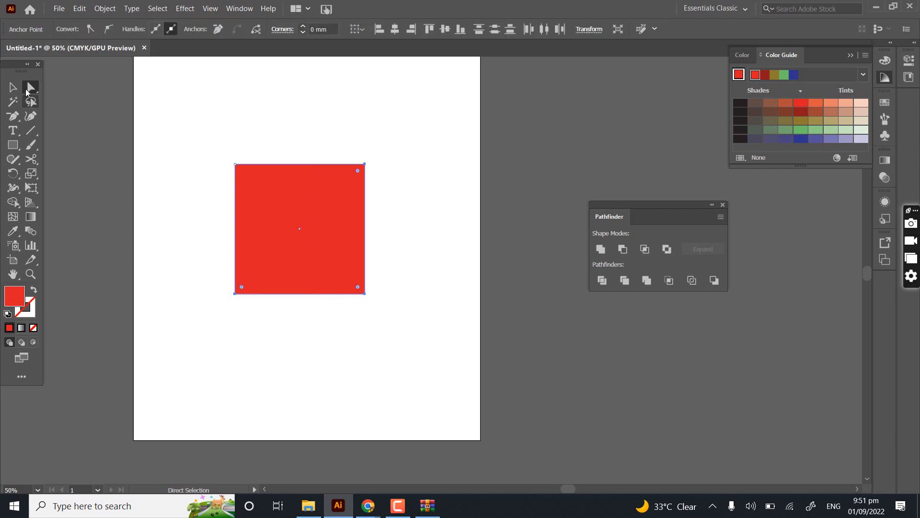
pyautogui.moveTo(330, 189); pyautogui.dragTo(305, 206)
pyautogui.click(368, 266)
pyautogui.hotkey('ctrl', 'z')
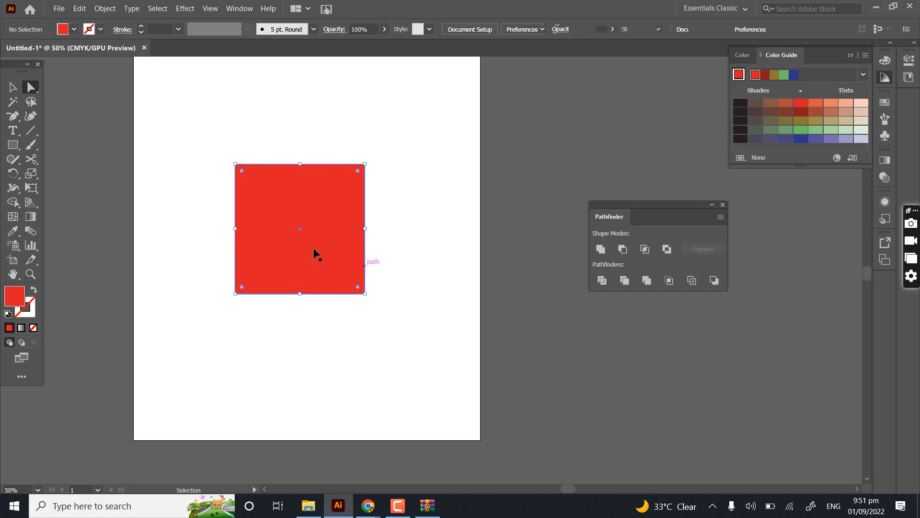
# - Deselect the red square and try selecting its anchor points with a freehand Lasso loop
pyautogui.click(189, 154)
pyautogui.click(30, 101)
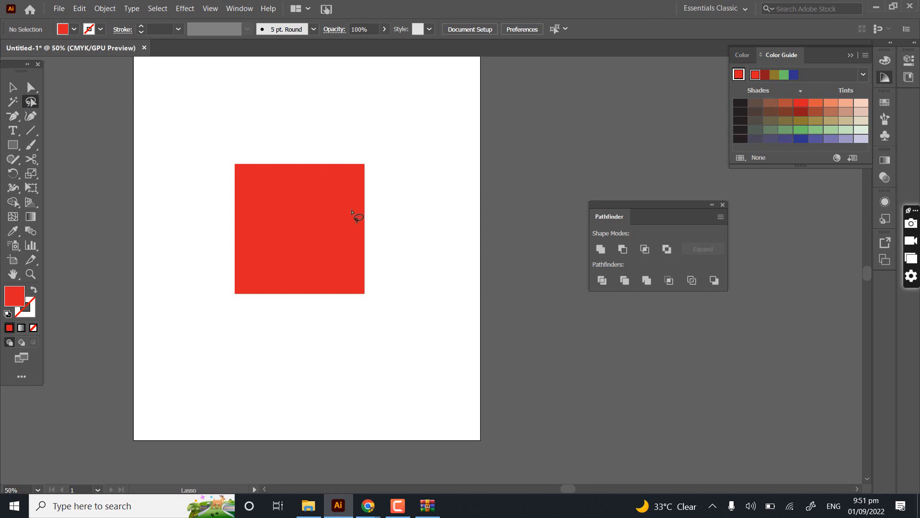
pyautogui.moveTo(212, 283)
pyautogui.mouseDown()
pyautogui.moveTo(240, 314)
pyautogui.moveTo(345, 319)
pyautogui.moveTo(388, 245)
pyautogui.moveTo(357, 160)
pyautogui.mouseUp()
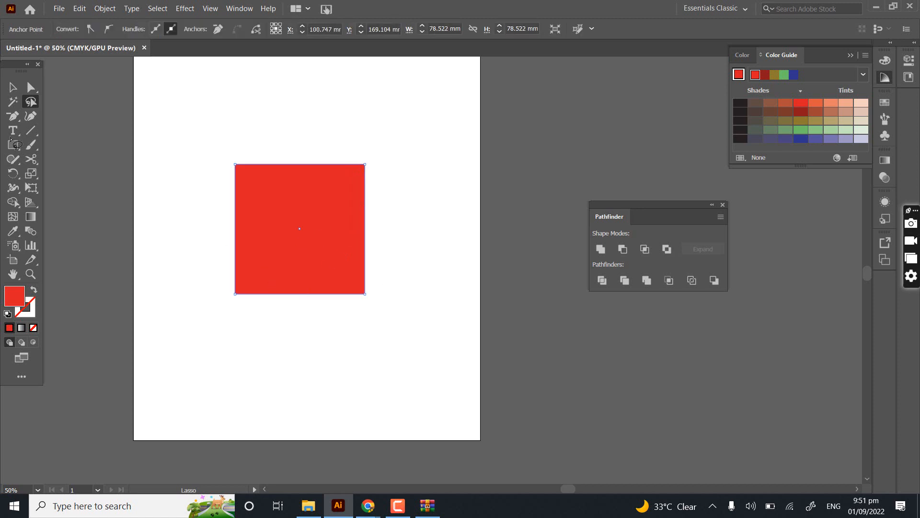
# - Select the square's two left corner points with Direct Selection, and then the whole square with the Selection tool
pyautogui.click(37, 88)
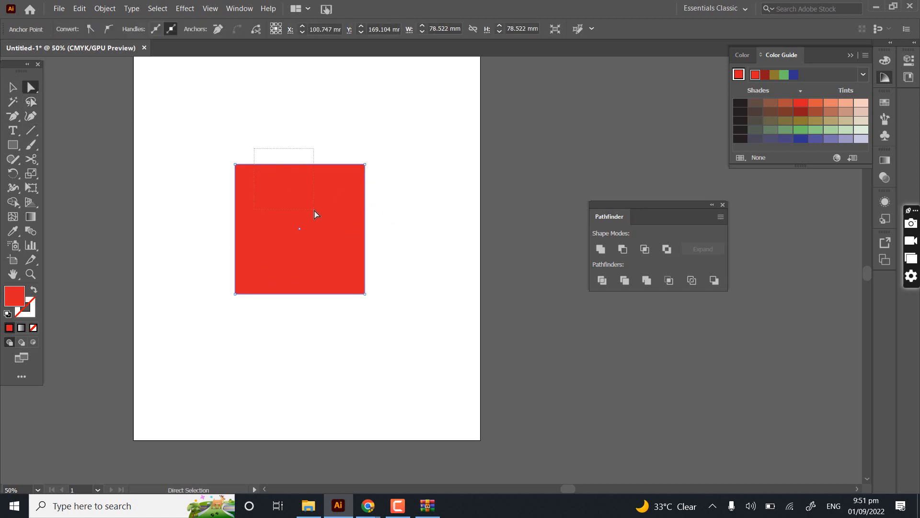
pyautogui.moveTo(129, 105); pyautogui.dragTo(358, 390)
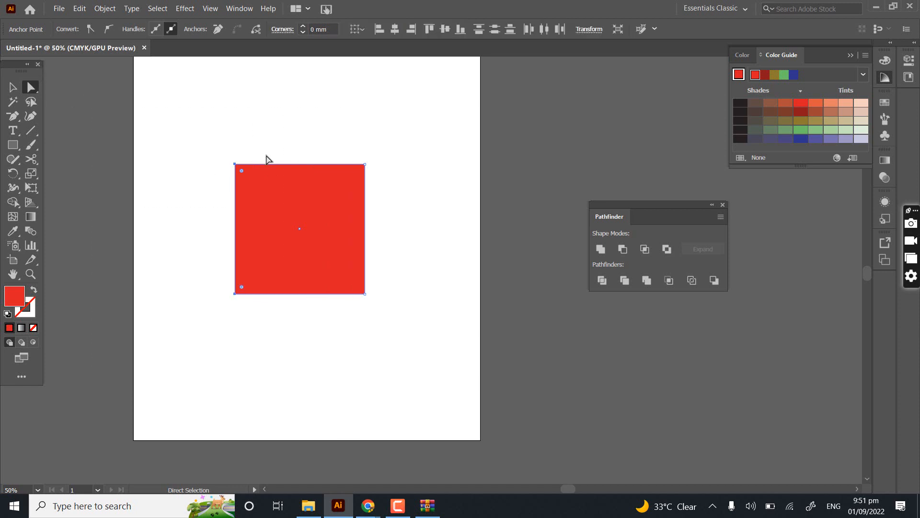
pyautogui.click(138, 123)
pyautogui.press('v')
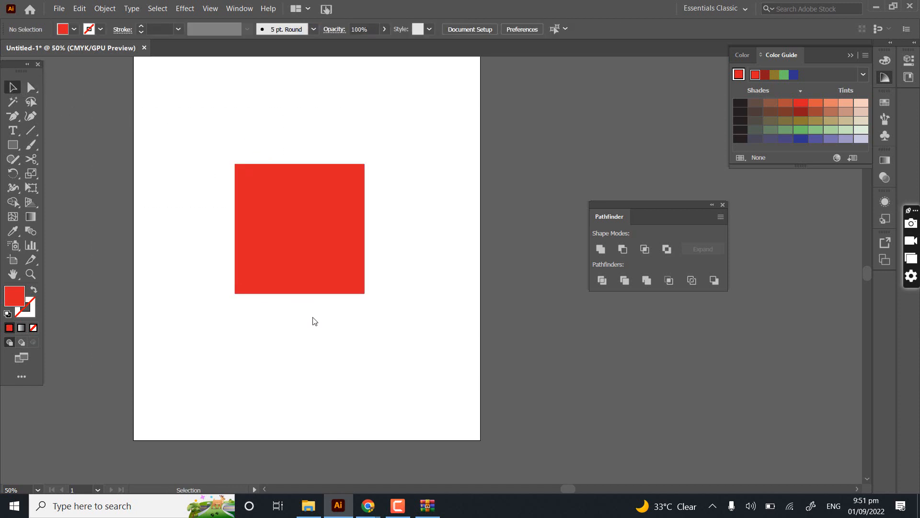
pyautogui.moveTo(195, 130); pyautogui.dragTo(265, 220)
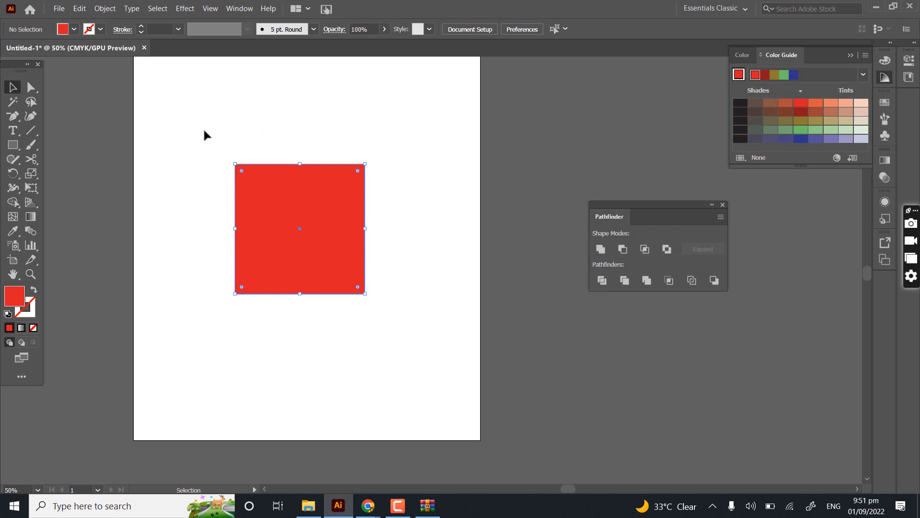
# - Lasso every corner of the square except the upper-left one and round the selected corners to about 39.26 mm
pyautogui.click(35, 103)
pyautogui.click(296, 141)
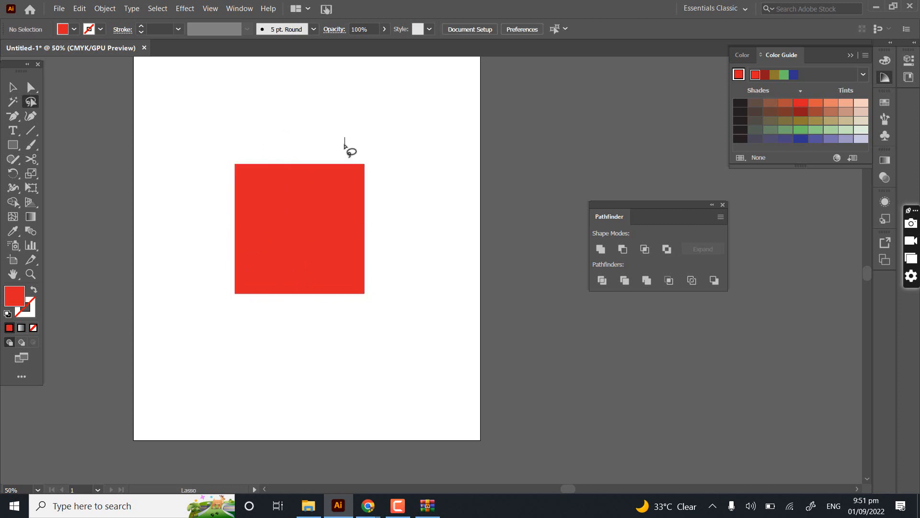
pyautogui.moveTo(350, 143)
pyautogui.mouseDown()
pyautogui.moveTo(350, 215)
pyautogui.moveTo(287, 247)
pyautogui.moveTo(199, 256)
pyautogui.moveTo(214, 287)
pyautogui.moveTo(317, 319)
pyautogui.moveTo(395, 299)
pyautogui.moveTo(407, 224)
pyautogui.moveTo(388, 158)
pyautogui.moveTo(350, 144)
pyautogui.moveTo(342, 148)
pyautogui.moveTo(353, 166)
pyautogui.mouseUp()
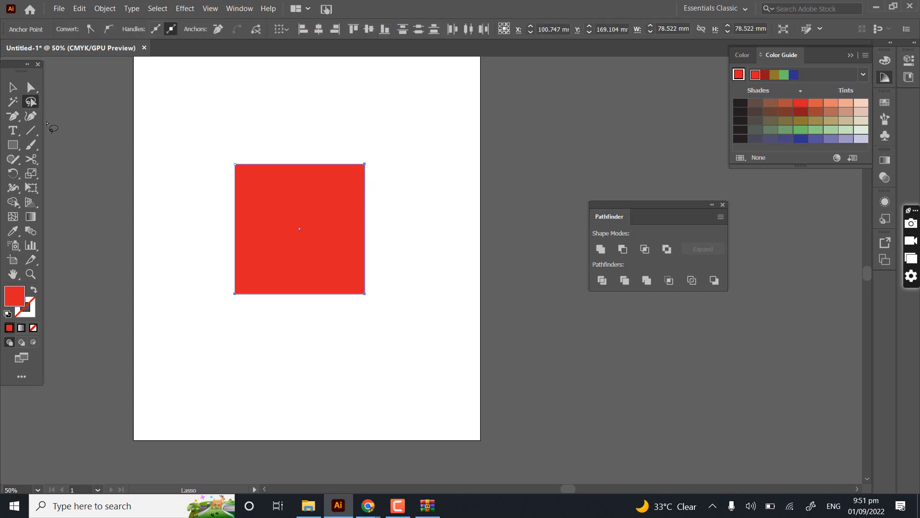
pyautogui.click(30, 86)
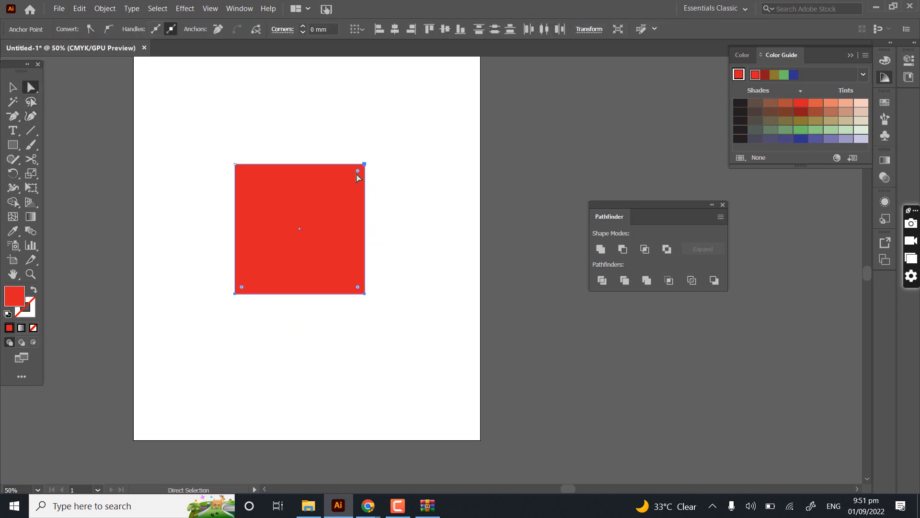
pyautogui.moveTo(216, 204); pyautogui.dragTo(90, 235)
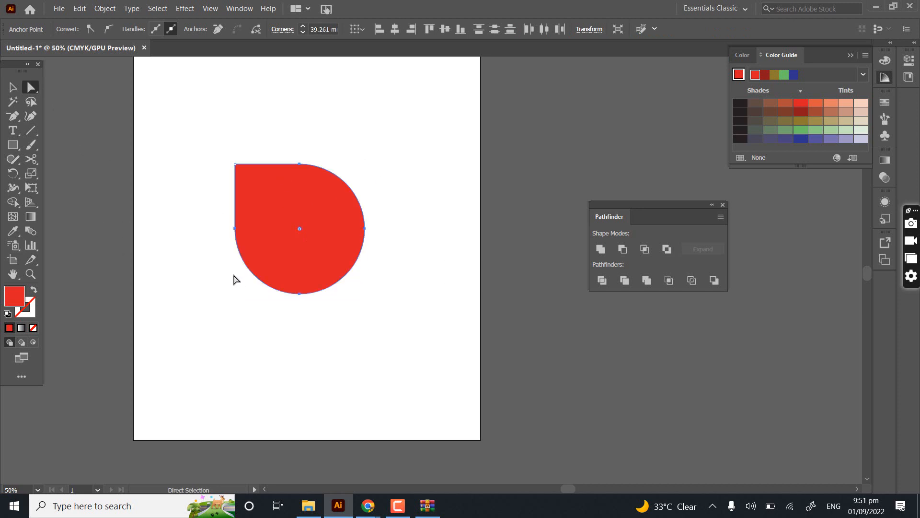
pyautogui.click(31, 102)
pyautogui.moveTo(243, 123); pyautogui.dragTo(302, 244)
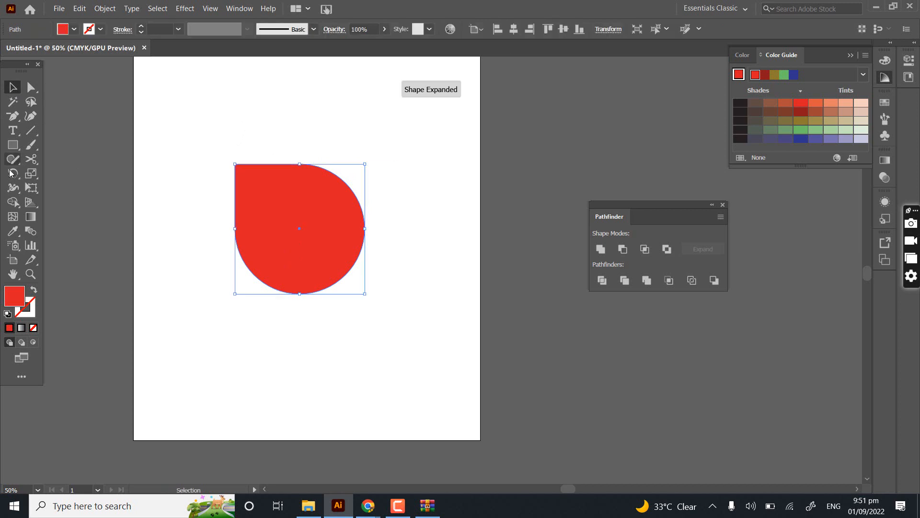
# - Sketch an ellipse on each side of the red shape and two rectangles to its lower left and below it using the Shaper Tool
pyautogui.moveTo(18, 159)
pyautogui.mouseDown()
pyautogui.moveTo(67, 206)
pyautogui.moveTo(70, 224)
pyautogui.mouseUp()
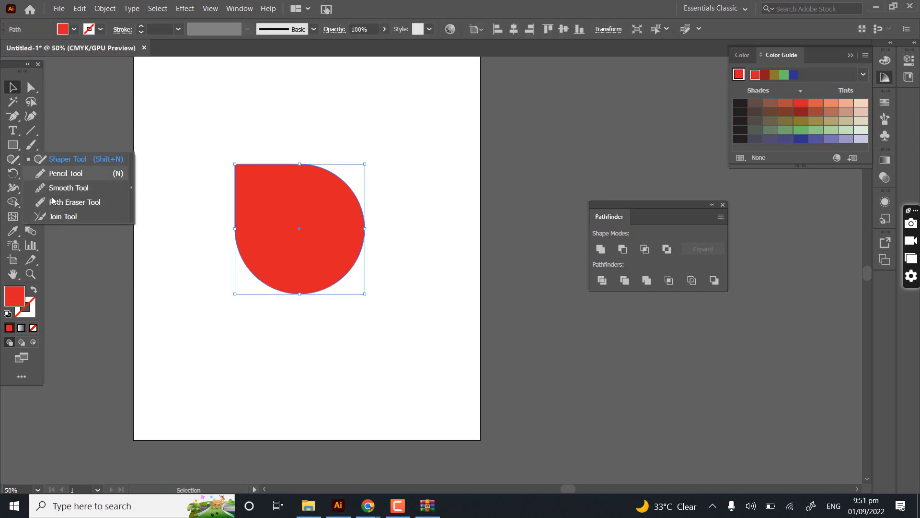
pyautogui.click(84, 162)
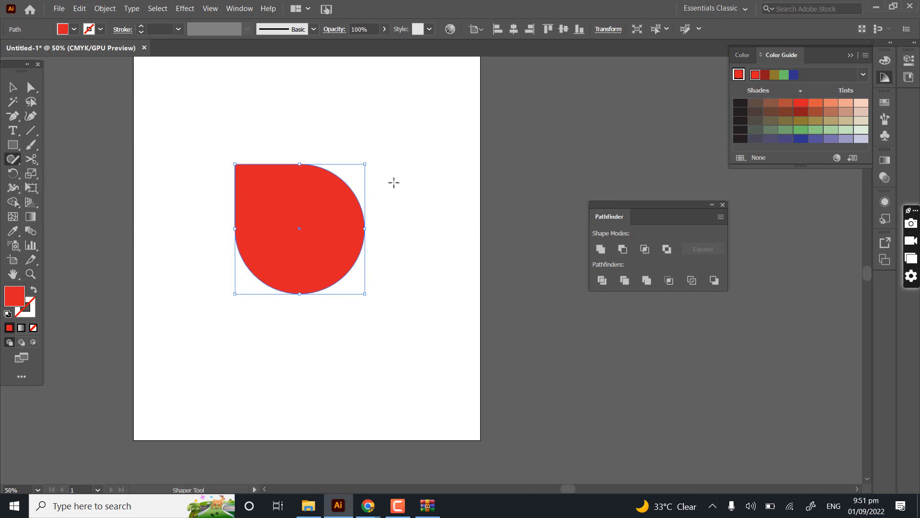
pyautogui.moveTo(428, 141)
pyautogui.mouseDown()
pyautogui.moveTo(421, 216)
pyautogui.moveTo(389, 220)
pyautogui.mouseUp()
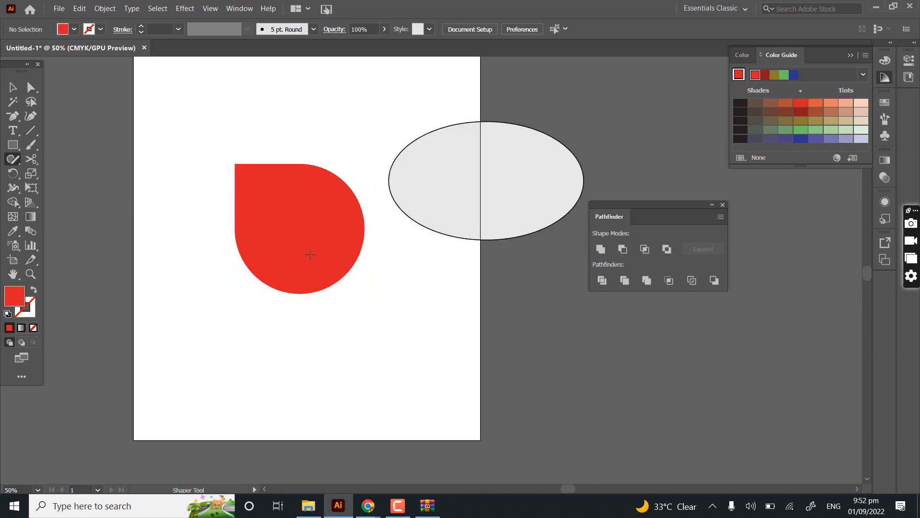
pyautogui.moveTo(103, 116)
pyautogui.mouseDown()
pyautogui.moveTo(198, 194)
pyautogui.moveTo(120, 100)
pyautogui.mouseUp()
pyautogui.moveTo(197, 304)
pyautogui.mouseDown()
pyautogui.moveTo(195, 238)
pyautogui.moveTo(113, 240)
pyautogui.mouseUp()
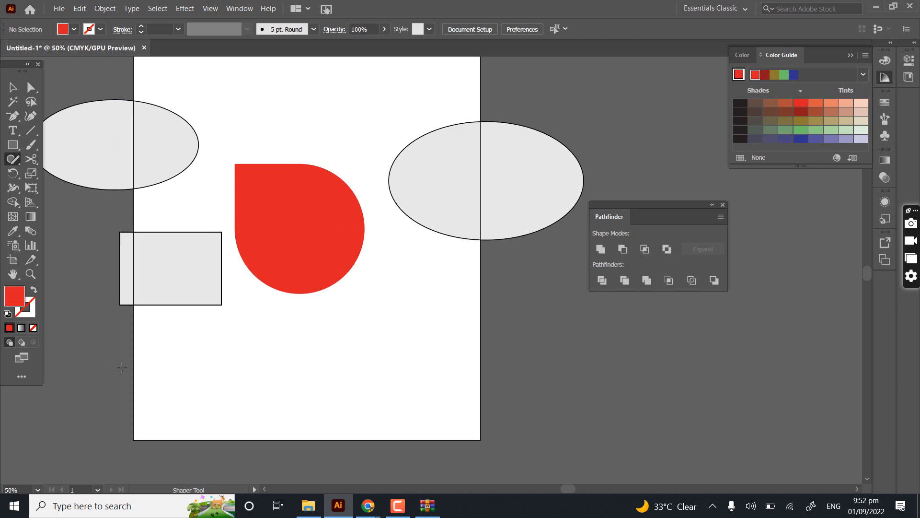
pyautogui.moveTo(185, 326)
pyautogui.mouseDown()
pyautogui.moveTo(365, 374)
pyautogui.moveTo(362, 412)
pyautogui.moveTo(162, 406)
pyautogui.moveTo(209, 347)
pyautogui.moveTo(194, 317)
pyautogui.mouseUp()
pyautogui.moveTo(513, 307); pyautogui.dragTo(619, 295)
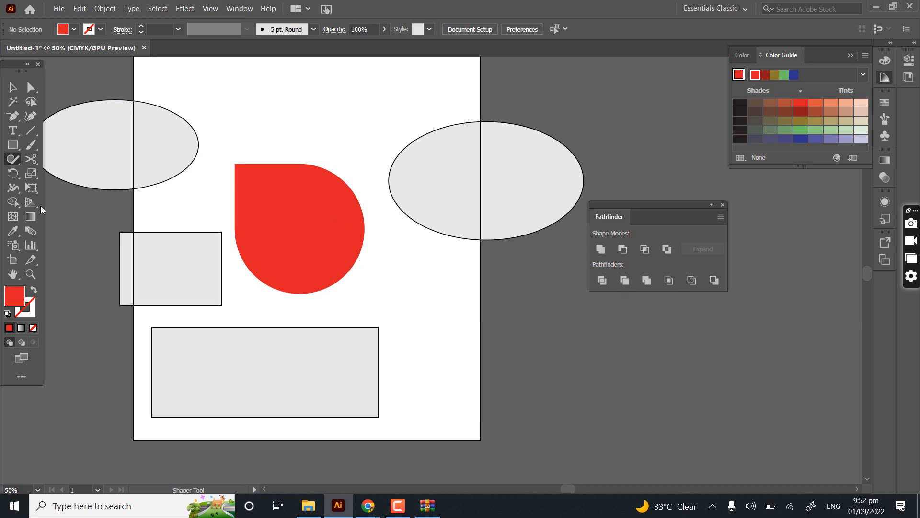
# - Draw a small circle on the left part of the red shape and a larger one overlapping its right edge with the Shaper Tool
pyautogui.click(124, 161)
pyautogui.scroll(2, 146, 134)
pyautogui.moveTo(198, 110); pyautogui.dragTo(230, 322)
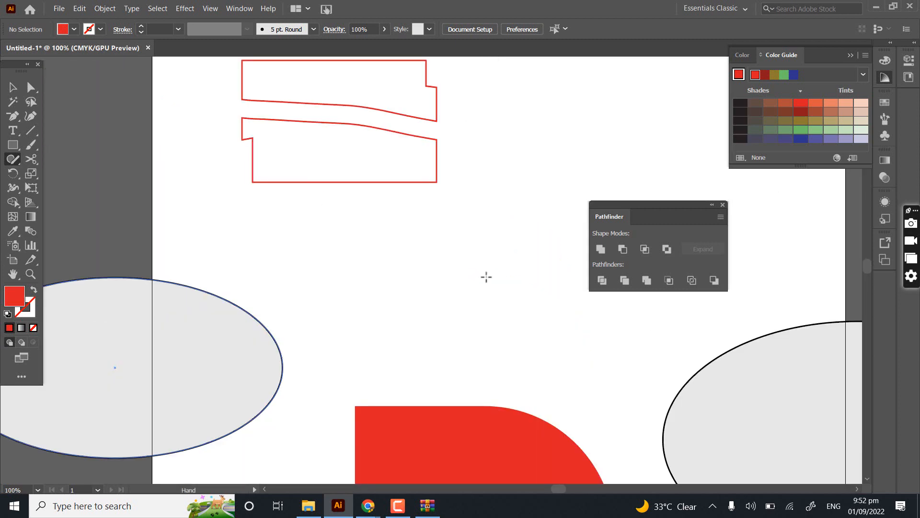
pyautogui.moveTo(469, 433); pyautogui.dragTo(372, 337)
pyautogui.moveTo(308, 392); pyautogui.dragTo(262, 282)
pyautogui.scroll(2, 261, 282)
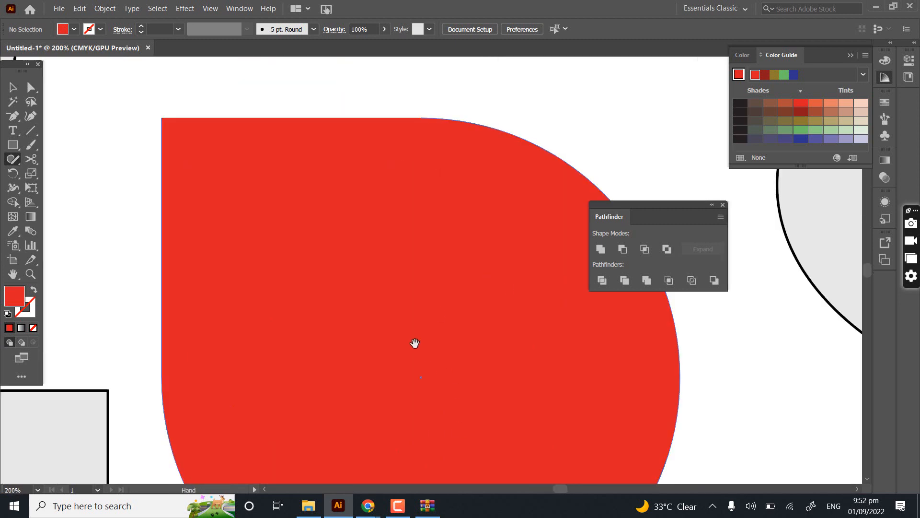
pyautogui.moveTo(289, 317); pyautogui.dragTo(322, 263)
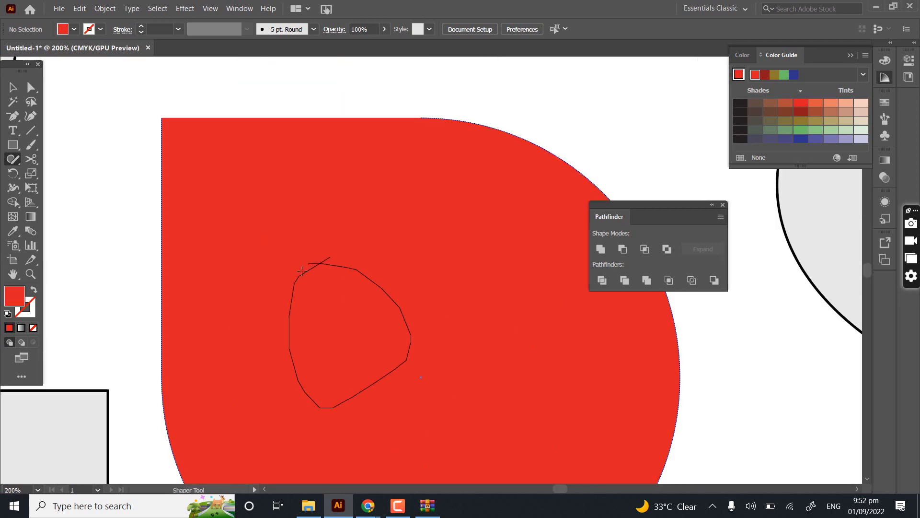
pyautogui.scroll(-3, 324, 273)
pyautogui.hscroll(5, 324, 274)
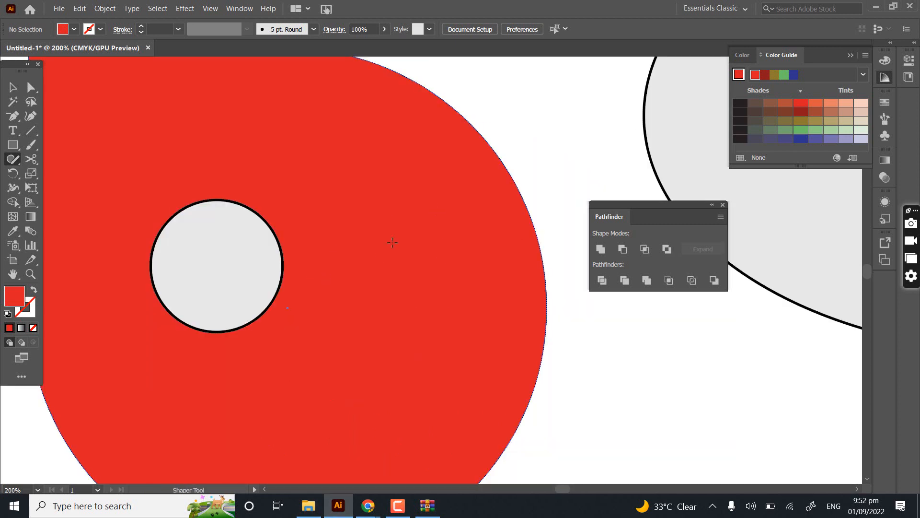
pyautogui.moveTo(400, 223); pyautogui.dragTo(375, 222)
pyautogui.moveTo(429, 233); pyautogui.dragTo(426, 230)
pyautogui.scroll(3, 374, 216)
pyautogui.hscroll(-2, 336, 201)
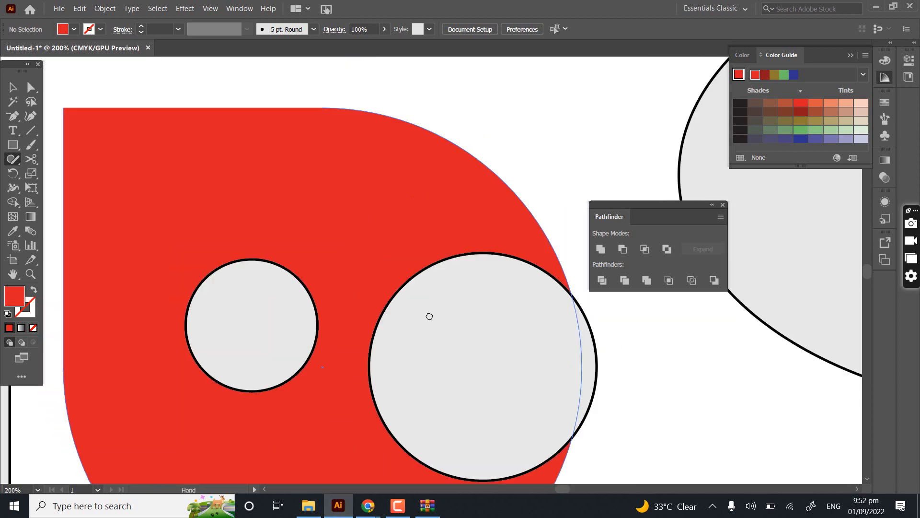
pyautogui.moveTo(366, 258)
pyautogui.mouseDown()
pyautogui.moveTo(396, 129)
pyautogui.moveTo(309, 283)
pyautogui.moveTo(331, 396)
pyautogui.mouseUp()
pyautogui.scroll(-3, 268, 245)
pyautogui.hotkey('ctrl', 'z')
# - Draw a tall rectangle in the empty area above the red shape and a square to its left with the Shaper Tool
pyautogui.press('space')
pyautogui.scroll(3, 335, 240)
pyautogui.press('space')
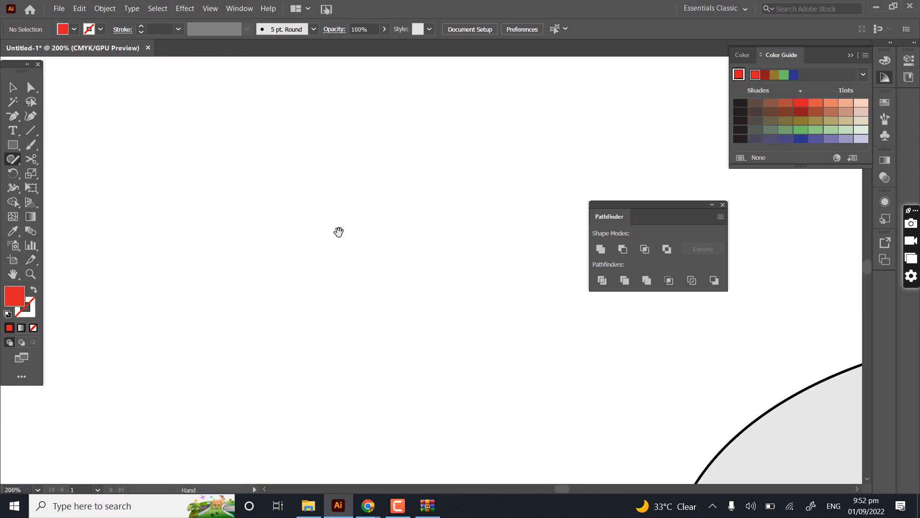
pyautogui.moveTo(310, 175)
pyautogui.mouseDown()
pyautogui.moveTo(265, 345)
pyautogui.moveTo(380, 329)
pyautogui.moveTo(404, 178)
pyautogui.mouseUp()
pyautogui.moveTo(298, 179); pyautogui.dragTo(298, 178)
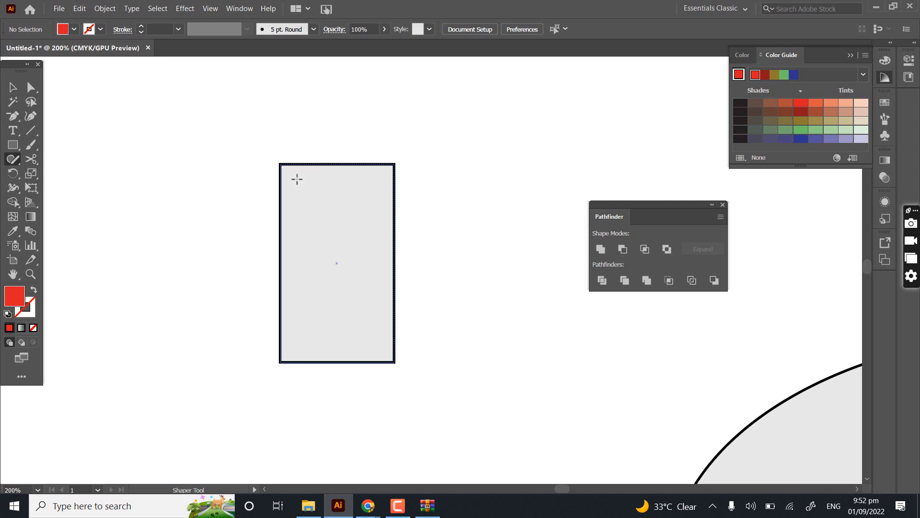
pyautogui.click(16, 159)
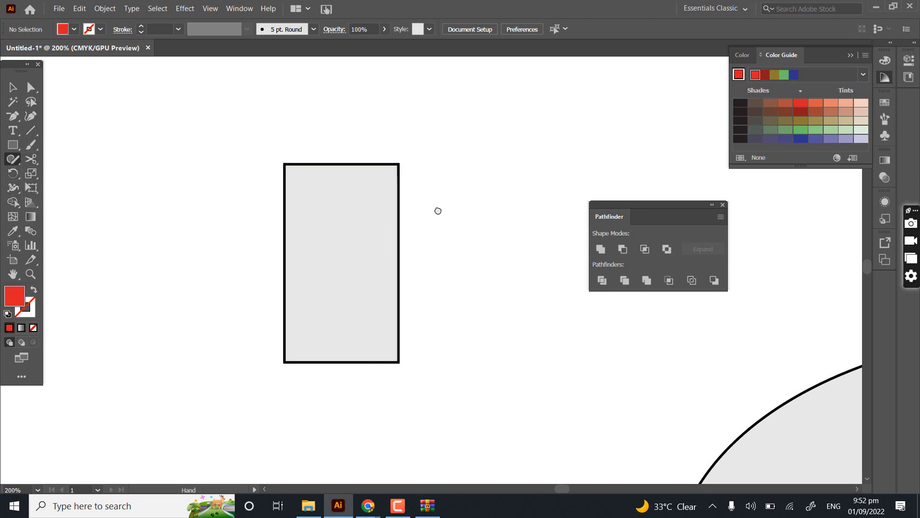
pyautogui.hscroll(-5, 437, 210)
pyautogui.moveTo(383, 137)
pyautogui.mouseDown()
pyautogui.moveTo(387, 302)
pyautogui.moveTo(250, 262)
pyautogui.moveTo(239, 163)
pyautogui.moveTo(383, 148)
pyautogui.mouseUp()
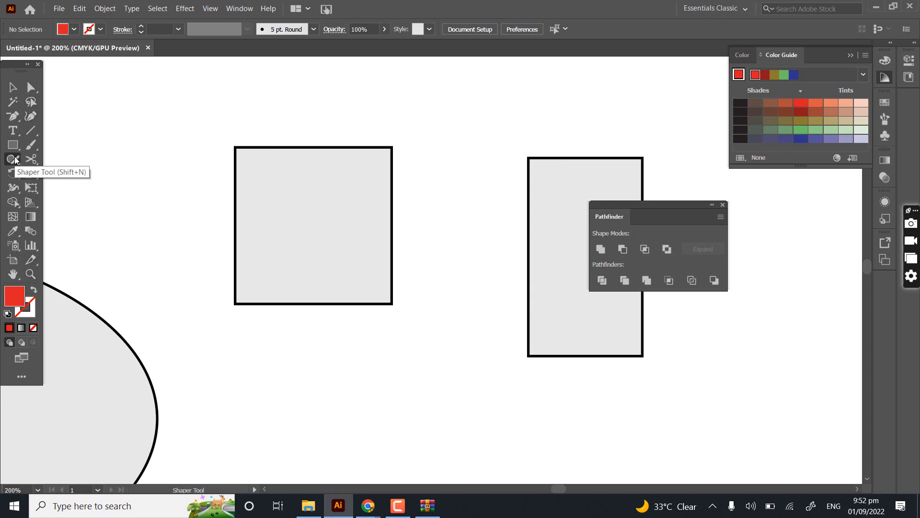
# - Switch to the Google Meet call in Chrome to check the class chat
pyautogui.click(368, 506)
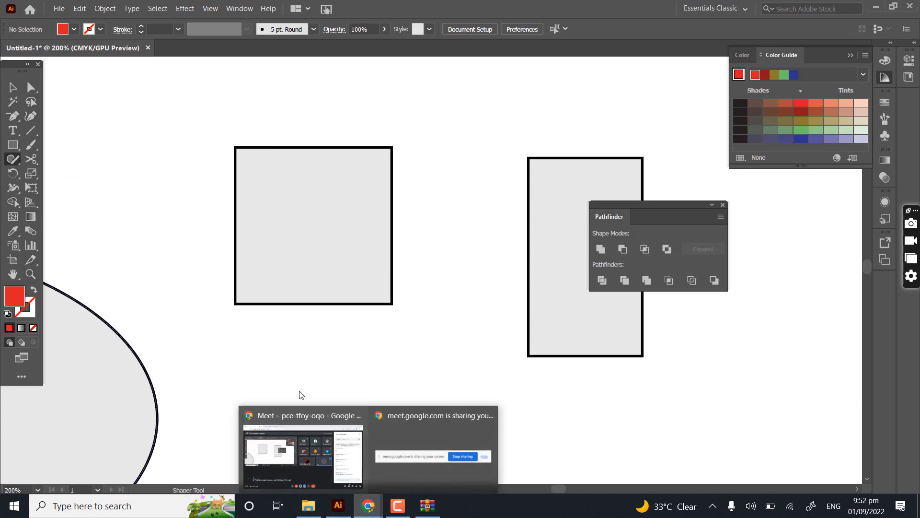
pyautogui.click(313, 436)
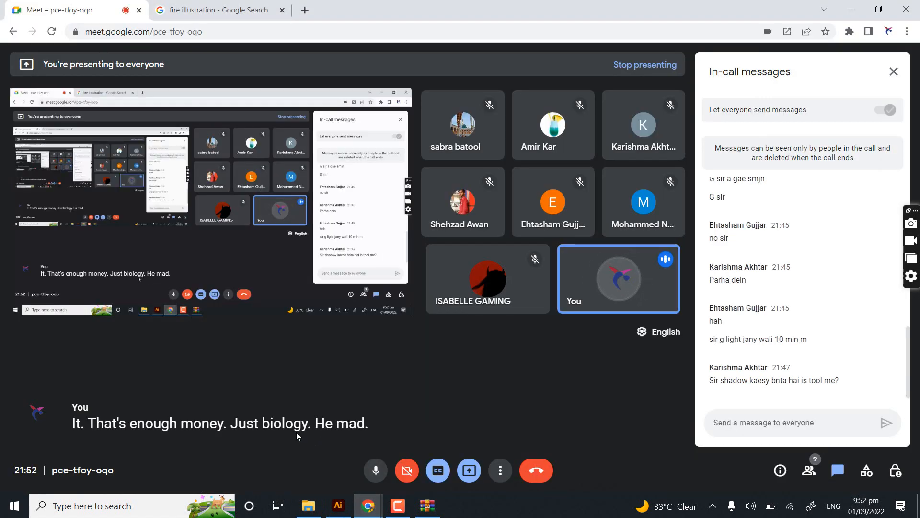
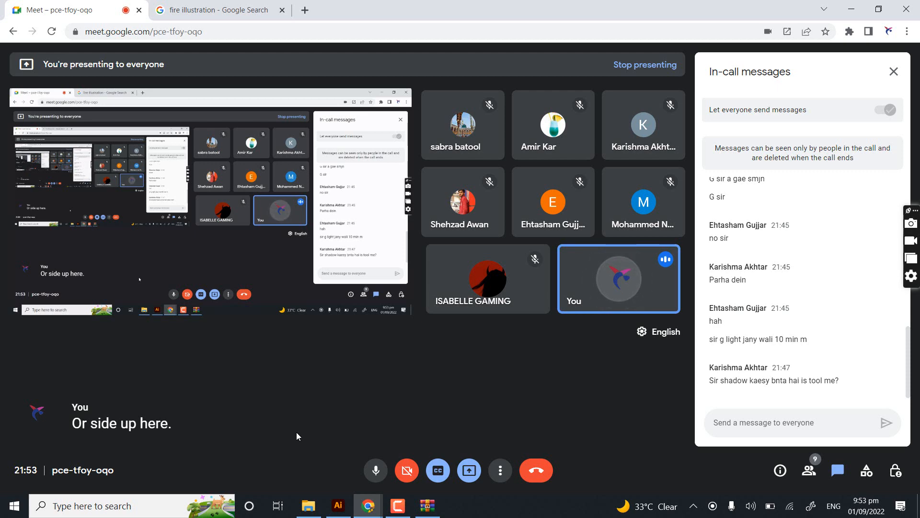
# - Switch back to Illustrator and draw an inverted triangle and a larger square around the artboard's upper left with the Shaper Tool
pyautogui.click(344, 505)
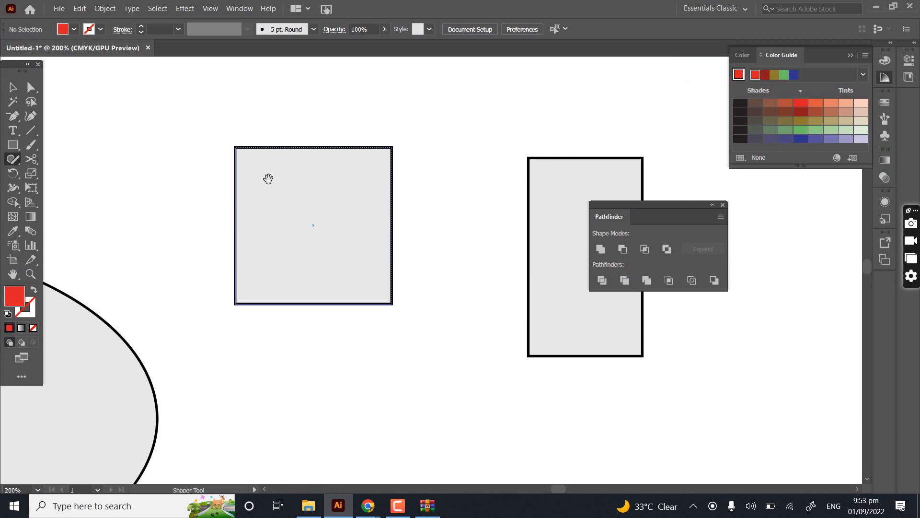
pyautogui.moveTo(268, 179); pyautogui.dragTo(533, 178)
pyautogui.moveTo(294, 94); pyautogui.dragTo(294, 271)
pyautogui.moveTo(191, 173)
pyautogui.mouseDown()
pyautogui.moveTo(179, 314)
pyautogui.moveTo(385, 203)
pyautogui.moveTo(333, 144)
pyautogui.moveTo(200, 160)
pyautogui.moveTo(189, 177)
pyautogui.mouseUp()
pyautogui.moveTo(232, 222); pyautogui.dragTo(457, 219)
pyautogui.scroll(-3, 246, 180)
pyautogui.moveTo(302, 139)
pyautogui.mouseDown()
pyautogui.moveTo(127, 249)
pyautogui.moveTo(145, 148)
pyautogui.moveTo(304, 137)
pyautogui.mouseUp()
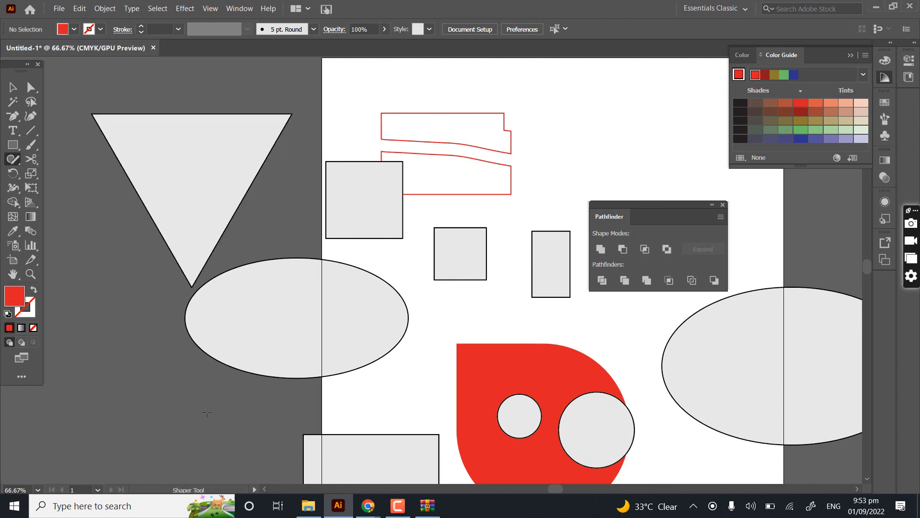
# - Draw an upright triangle over the artboard's upper right corner and a circle to its right with the Shaper Tool
pyautogui.moveTo(368, 217); pyautogui.dragTo(64, 417)
pyautogui.moveTo(404, 210)
pyautogui.mouseDown()
pyautogui.moveTo(455, 396)
pyautogui.moveTo(426, 233)
pyautogui.moveTo(404, 211)
pyautogui.mouseUp()
pyautogui.moveTo(548, 296); pyautogui.dragTo(320, 185)
pyautogui.moveTo(434, 287)
pyautogui.mouseDown()
pyautogui.moveTo(510, 116)
pyautogui.moveTo(291, 72)
pyautogui.mouseUp()
pyautogui.moveTo(436, 142)
pyautogui.mouseDown()
pyautogui.moveTo(447, 318)
pyautogui.moveTo(349, 143)
pyautogui.mouseUp()
pyautogui.press('space')
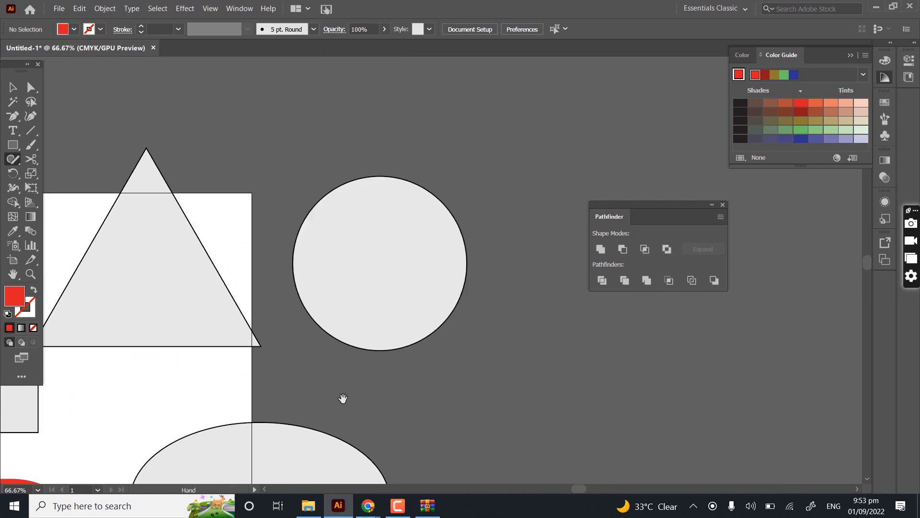
# - Draw a much larger circle in the empty canvas to the right of the existing circle with the Shaper Tool
pyautogui.moveTo(537, 341); pyautogui.dragTo(344, 399)
pyautogui.moveTo(430, 234)
pyautogui.mouseDown()
pyautogui.moveTo(312, 1)
pyautogui.moveTo(326, 208)
pyautogui.mouseUp()
pyautogui.scroll(-3, 400, 239)
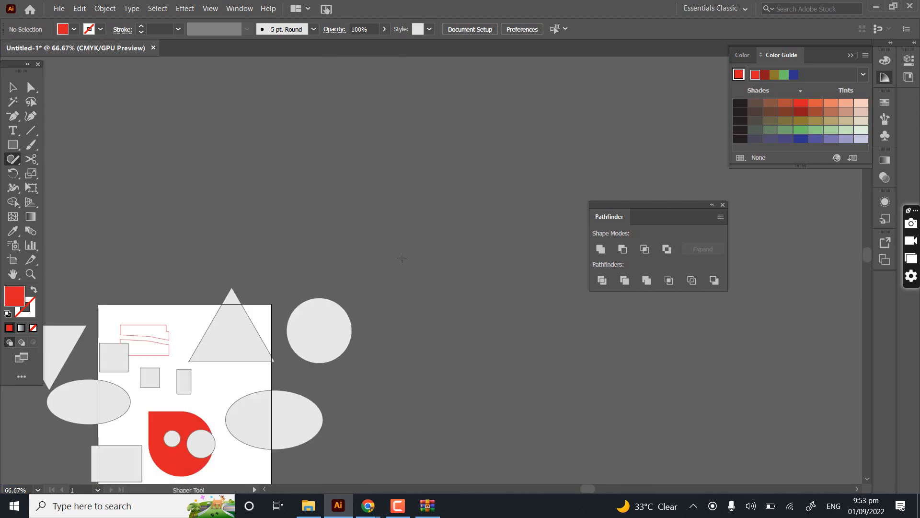
pyautogui.scroll(-3, 402, 258)
pyautogui.moveTo(275, 274); pyautogui.dragTo(120, 198)
pyautogui.scroll(3, 331, 301)
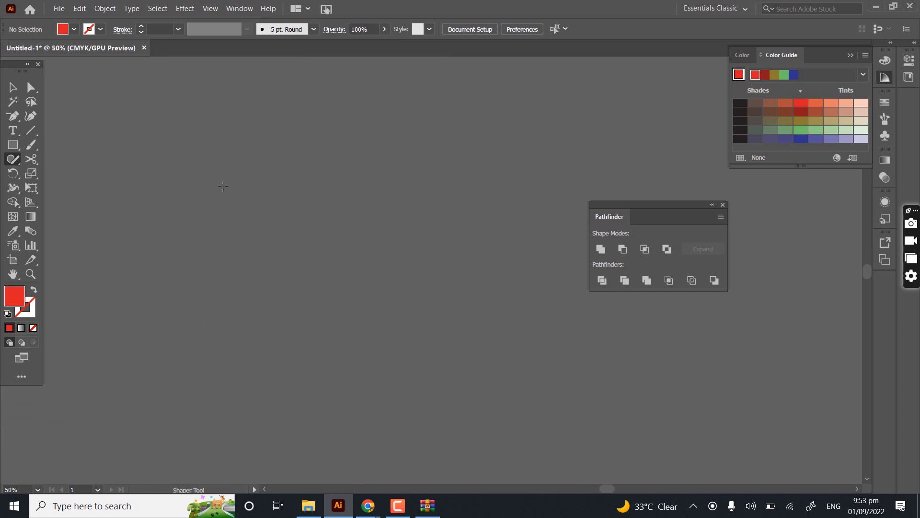
pyautogui.moveTo(225, 168)
pyautogui.mouseDown()
pyautogui.moveTo(171, 67)
pyautogui.moveTo(144, 98)
pyautogui.mouseUp()
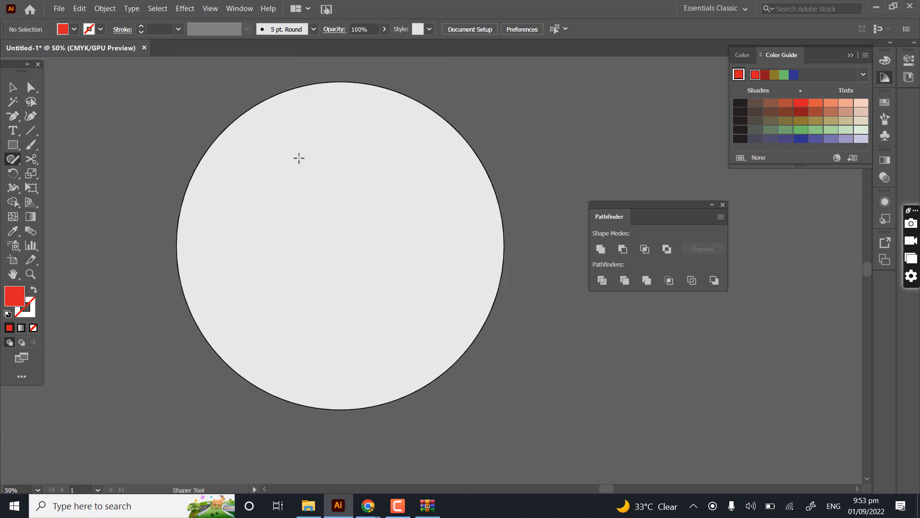
# - Sketch a hexagon to the right of the largest circle with the Shaper Tool
pyautogui.scroll(-3, 484, 189)
pyautogui.hscroll(3, 396, 193)
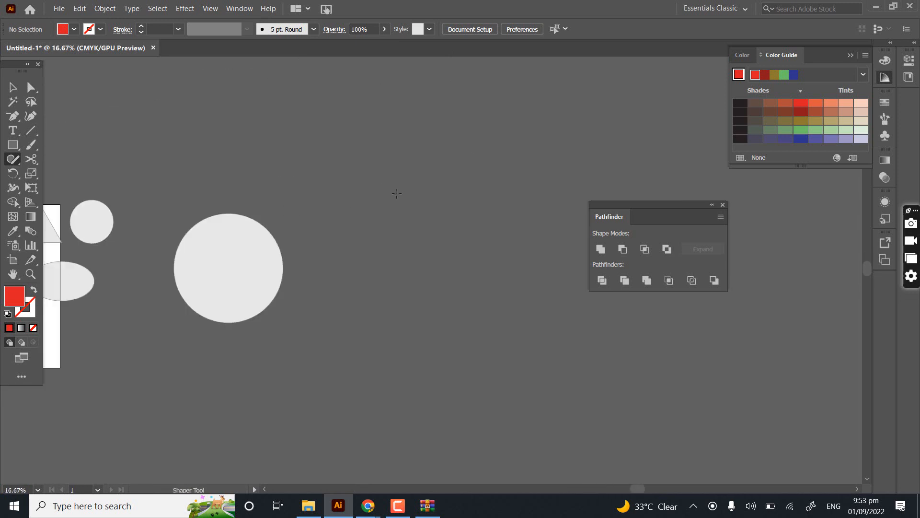
pyautogui.moveTo(397, 193)
pyautogui.mouseDown()
pyautogui.moveTo(534, 327)
pyautogui.moveTo(398, 59)
pyautogui.moveTo(378, 52)
pyautogui.mouseUp()
pyautogui.moveTo(374, 262); pyautogui.dragTo(351, 150)
pyautogui.moveTo(359, 248)
pyautogui.mouseDown()
pyautogui.moveTo(419, 278)
pyautogui.moveTo(351, 285)
pyautogui.mouseUp()
pyautogui.moveTo(354, 249); pyautogui.dragTo(354, 248)
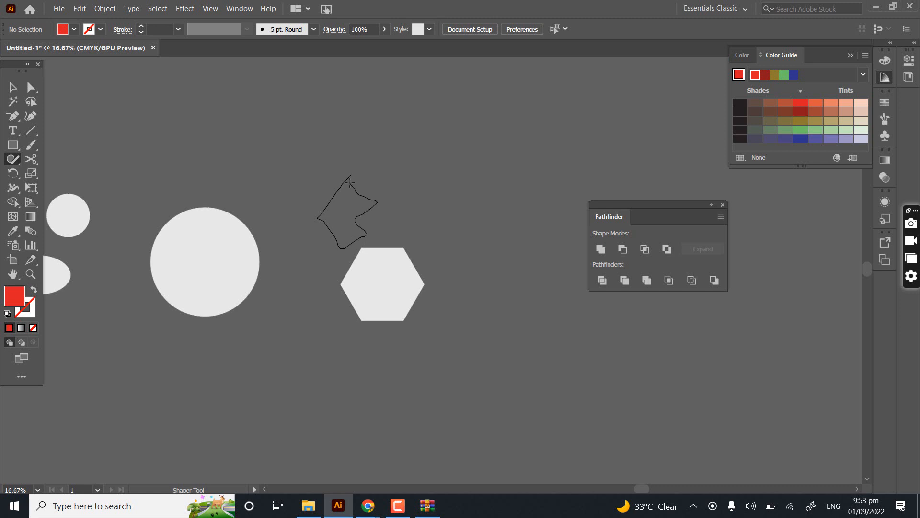
# - Sketch a small triangle and a very large overlapping one to the right of the largest circle with the Shaper Tool
pyautogui.moveTo(350, 182); pyautogui.dragTo(351, 177)
pyautogui.moveTo(348, 145); pyautogui.dragTo(325, 242)
pyautogui.moveTo(345, 131); pyautogui.dragTo(346, 137)
pyautogui.moveTo(441, 109)
pyautogui.mouseDown()
pyautogui.moveTo(109, 369)
pyautogui.moveTo(417, 75)
pyautogui.mouseUp()
# - Select all the artwork in the document and delete it
pyautogui.scroll(-4, 418, 256)
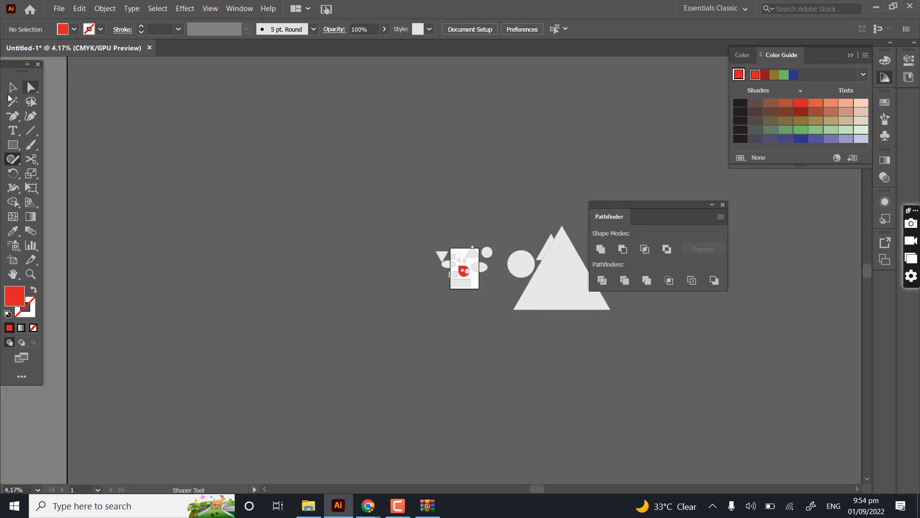
pyautogui.hotkey('ctrl', 'a')
pyautogui.press('Delete')
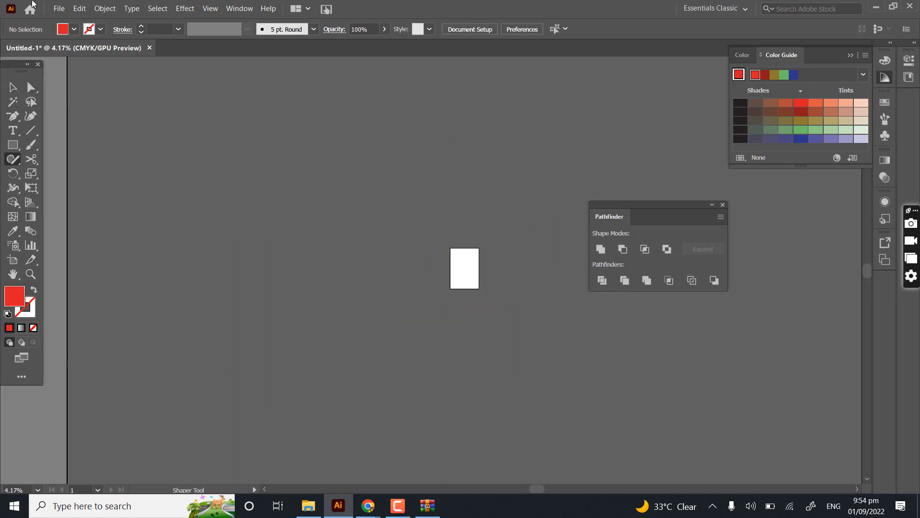
# - Draw a near-vertical line beside the artboard's upper left corner with the Line Segment Tool, and delete it
pyautogui.scroll(1, 490, 258)
pyautogui.scroll(2, 456, 278)
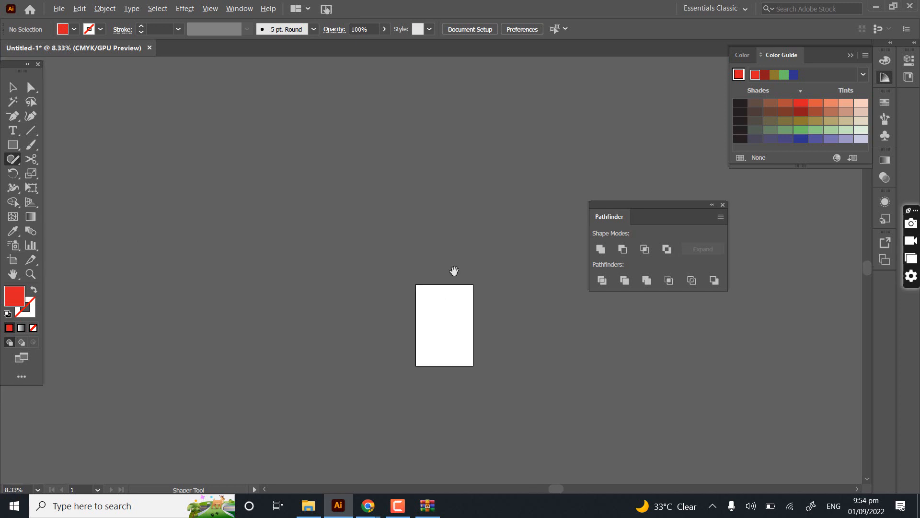
pyautogui.hscroll(3, 408, 288)
pyautogui.scroll(1, 368, 303)
pyautogui.moveTo(332, 298); pyautogui.dragTo(300, 257)
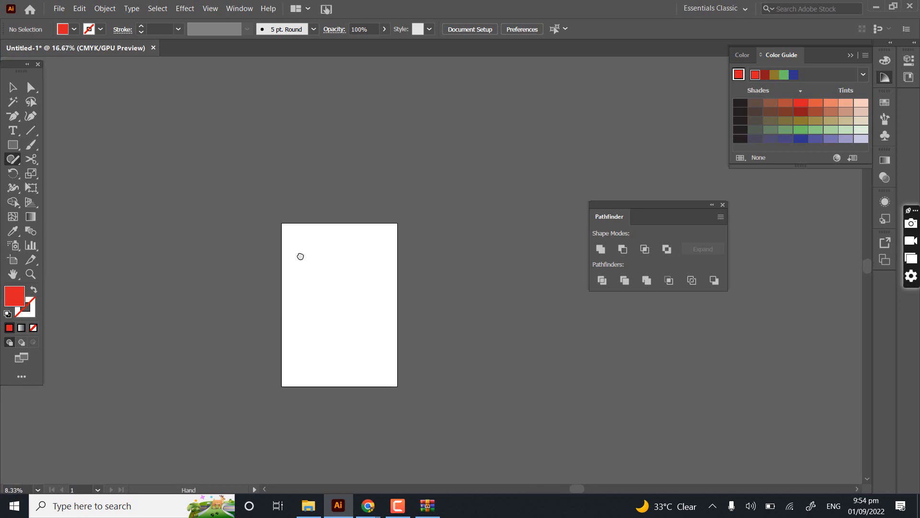
pyautogui.click(34, 135)
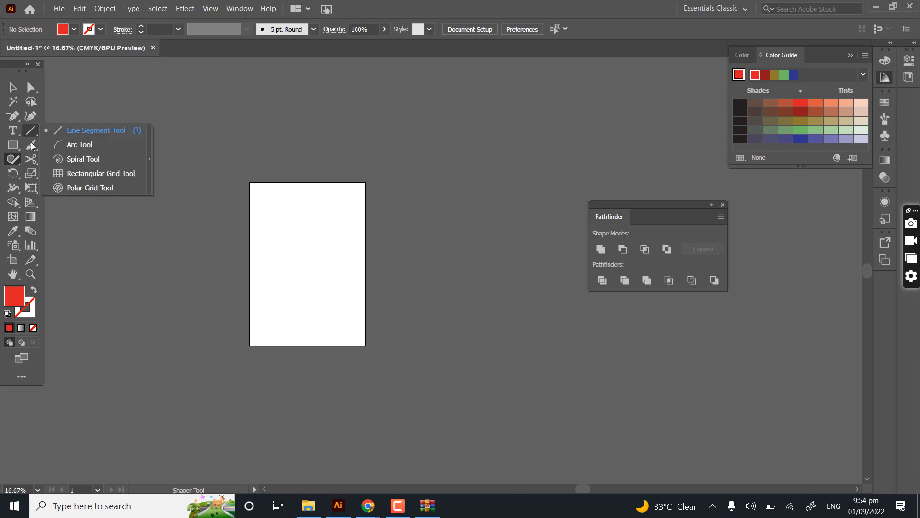
pyautogui.click(351, 251)
pyautogui.press('\\')
pyautogui.scroll(3, 288, 258)
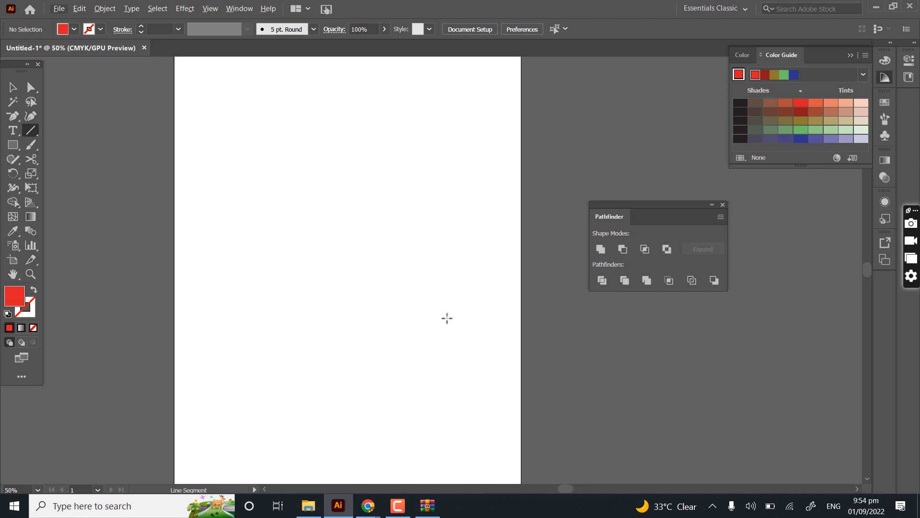
pyautogui.moveTo(159, 136)
pyautogui.mouseDown()
pyautogui.moveTo(293, 330)
pyautogui.moveTo(366, 483)
pyautogui.moveTo(353, 294)
pyautogui.moveTo(182, 326)
pyautogui.moveTo(121, 274)
pyautogui.moveTo(271, 203)
pyautogui.moveTo(447, 218)
pyautogui.moveTo(453, 206)
pyautogui.moveTo(390, 210)
pyautogui.moveTo(210, 358)
pyautogui.moveTo(135, 137)
pyautogui.moveTo(332, 274)
pyautogui.moveTo(47, 252)
pyautogui.moveTo(423, 232)
pyautogui.moveTo(120, 353)
pyautogui.moveTo(230, 497)
pyautogui.moveTo(252, 360)
pyautogui.moveTo(210, 100)
pyautogui.mouseUp()
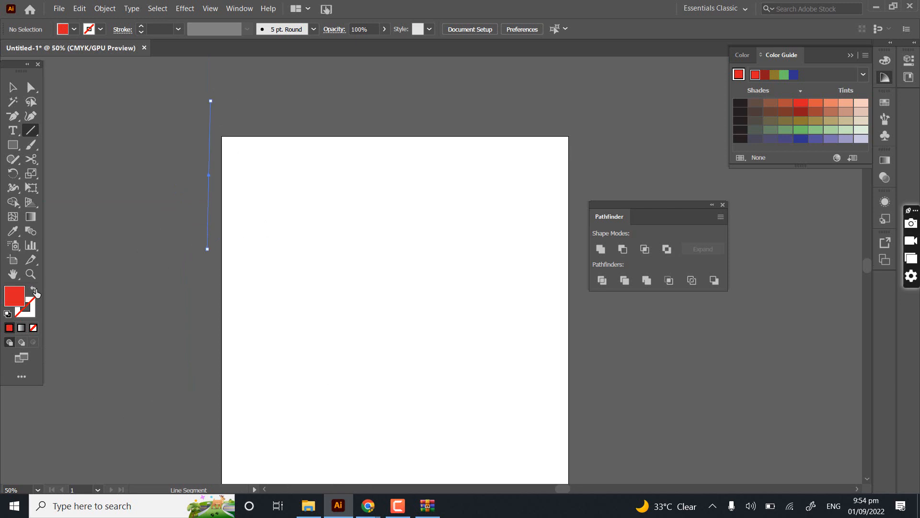
pyautogui.press('Delete')
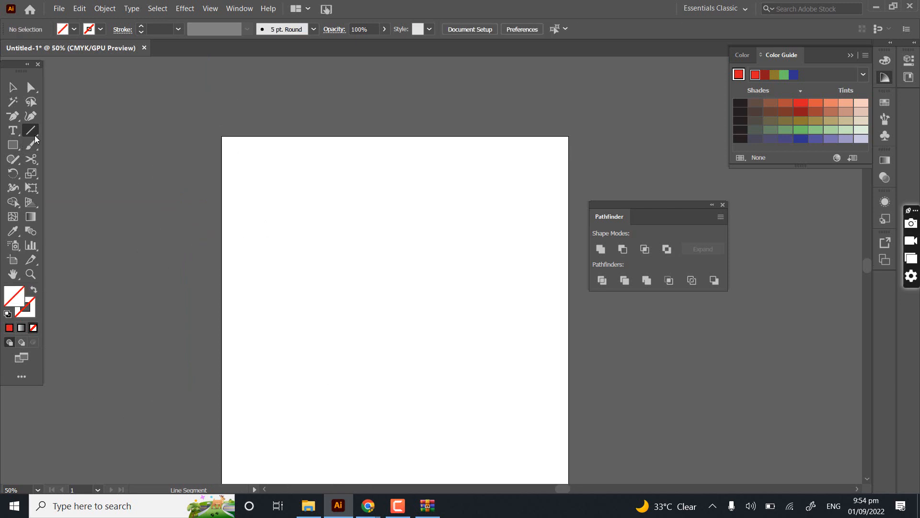
# - View the Arc Tool's options, then draw an arc across the artboard's left edge and delete it
pyautogui.click(34, 135)
pyautogui.click(73, 146)
pyautogui.click(275, 261)
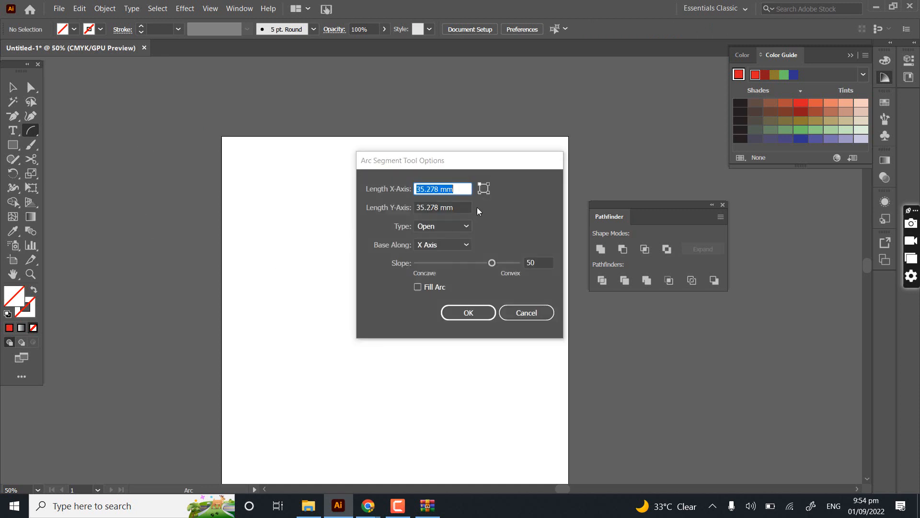
pyautogui.press('Escape')
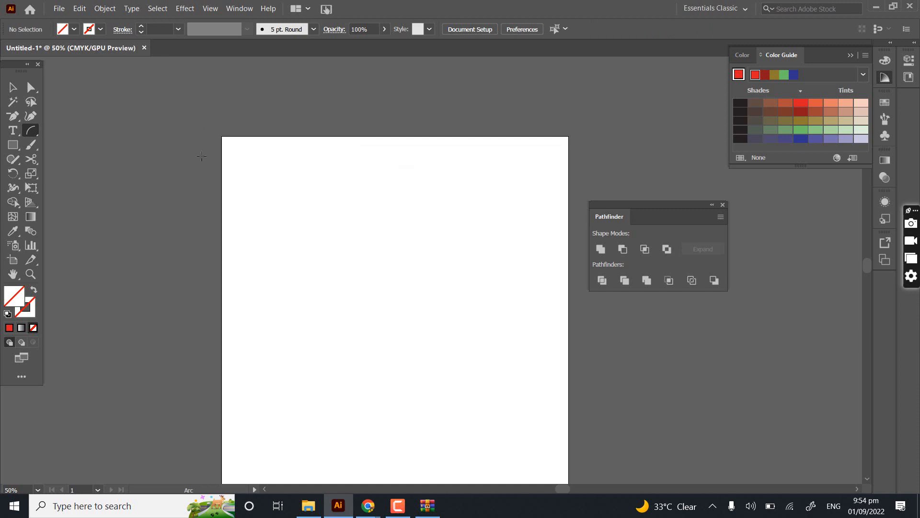
pyautogui.moveTo(202, 156); pyautogui.dragTo(345, 313)
pyautogui.press('Delete')
# - Draw a large spiral overlapping the artboard's left edge with the Spiral Tool, and delete it
pyautogui.moveTo(26, 136); pyautogui.dragTo(82, 161)
pyautogui.moveTo(131, 259); pyautogui.dragTo(271, 364)
pyautogui.moveTo(138, 303); pyautogui.dragTo(260, 288)
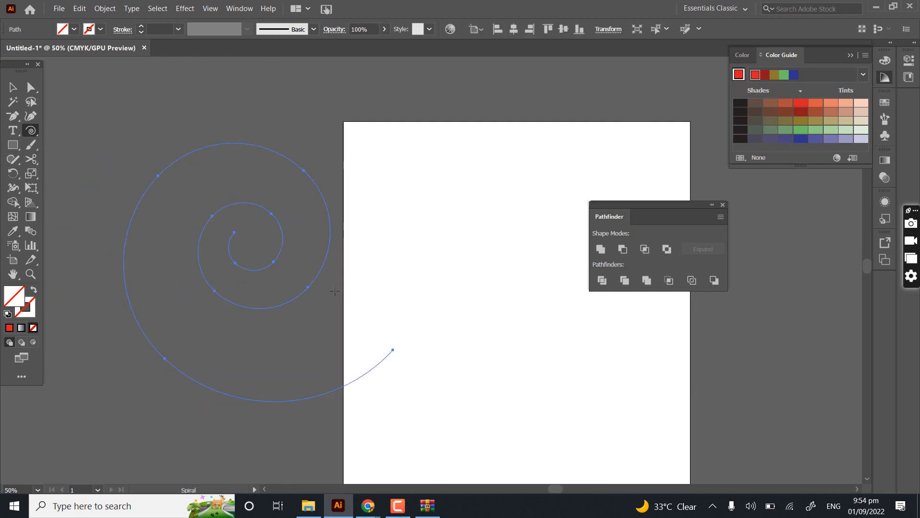
pyautogui.click(30, 132)
pyautogui.press('Delete')
# - Draw a grid reaching the artboard's left edge with the Rectangular Grid Tool, and delete it
pyautogui.click(30, 131)
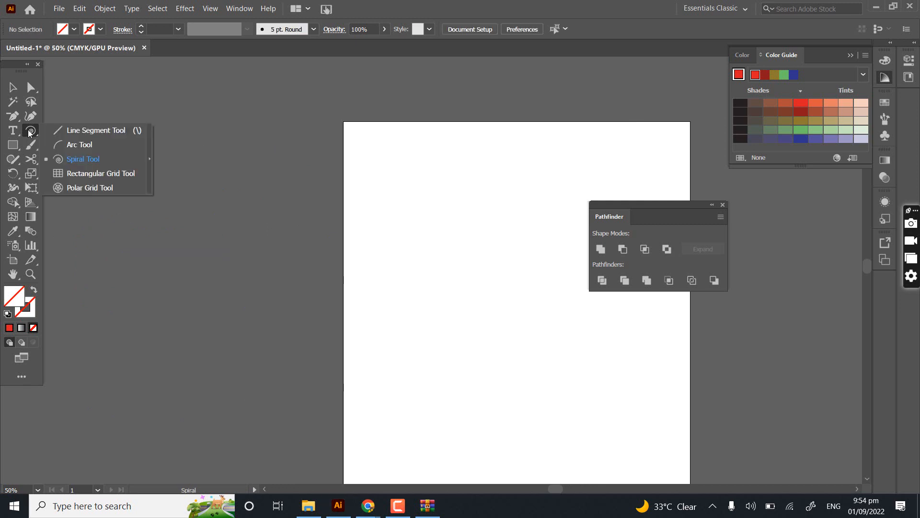
pyautogui.click(68, 174)
pyautogui.moveTo(174, 198); pyautogui.dragTo(354, 313)
pyautogui.press('Delete')
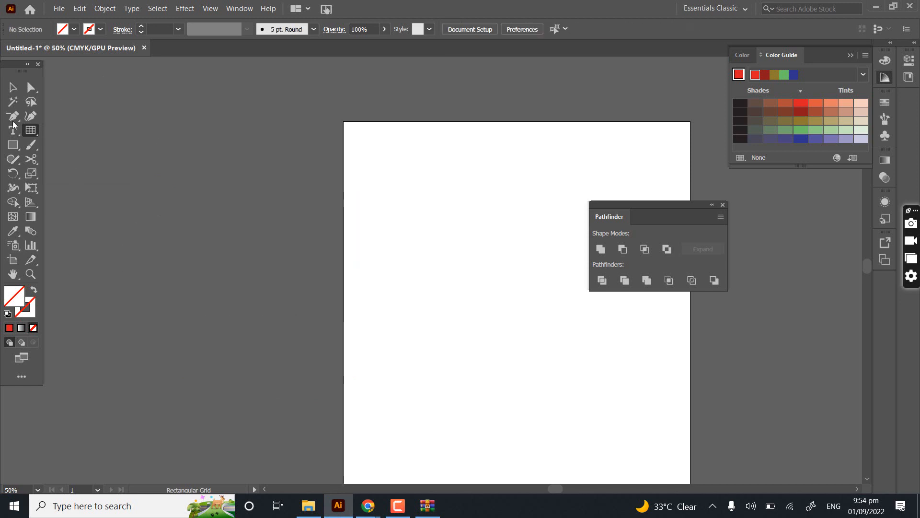
# - Draw another rectangular grid across the artboard's left edge, deselect it, and place a tiny grid left of the artboard
pyautogui.click(28, 127)
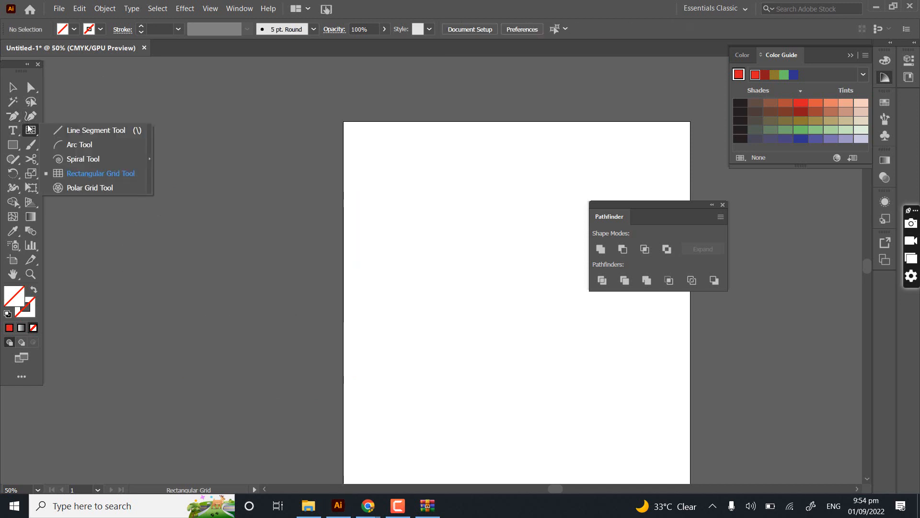
pyautogui.click(110, 174)
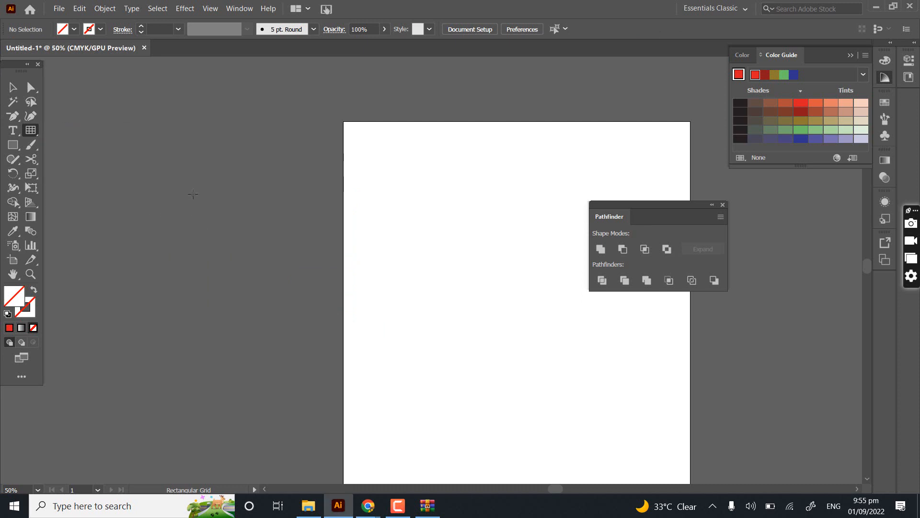
pyautogui.moveTo(192, 194); pyautogui.dragTo(395, 306)
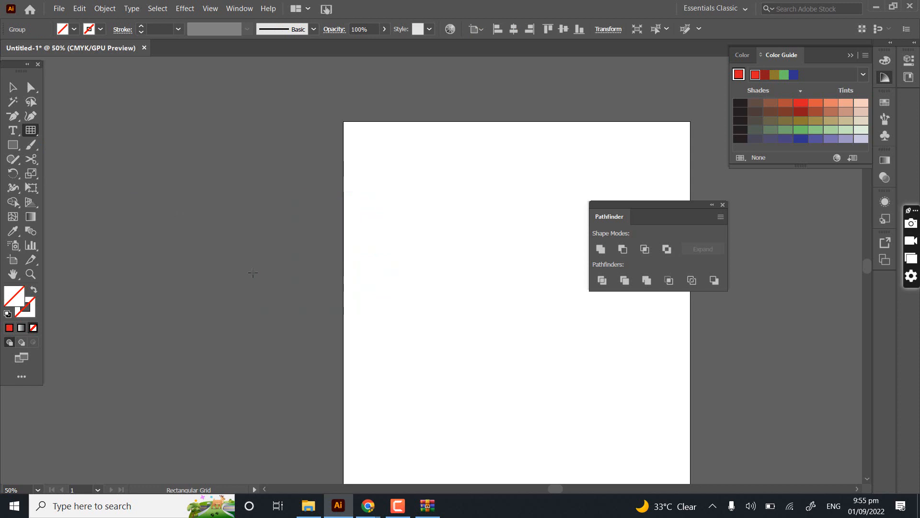
pyautogui.hotkey('ctrl', 'shift', 'a')
pyautogui.moveTo(250, 218); pyautogui.dragTo(249, 218)
# - Create a rectangular grid near the artboard's left edge with 10 horizontal and 20 vertical dividers
pyautogui.click(341, 190)
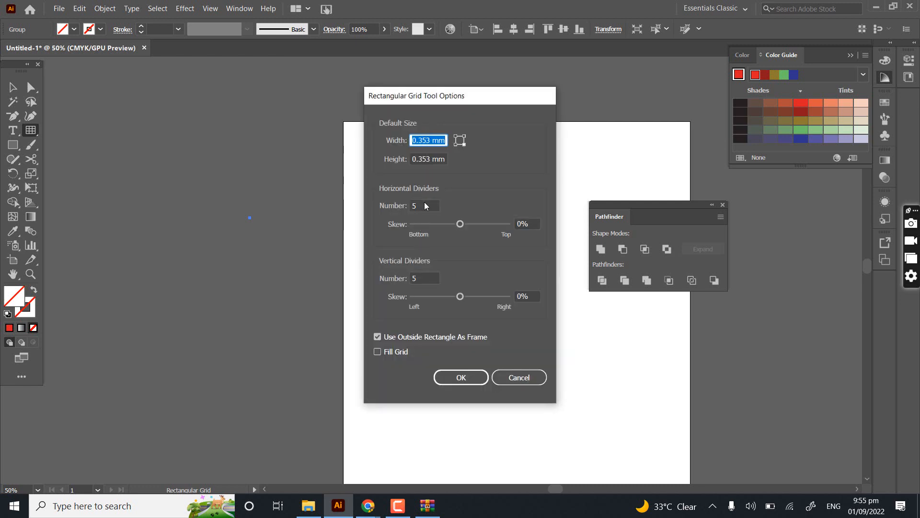
pyautogui.click(424, 205)
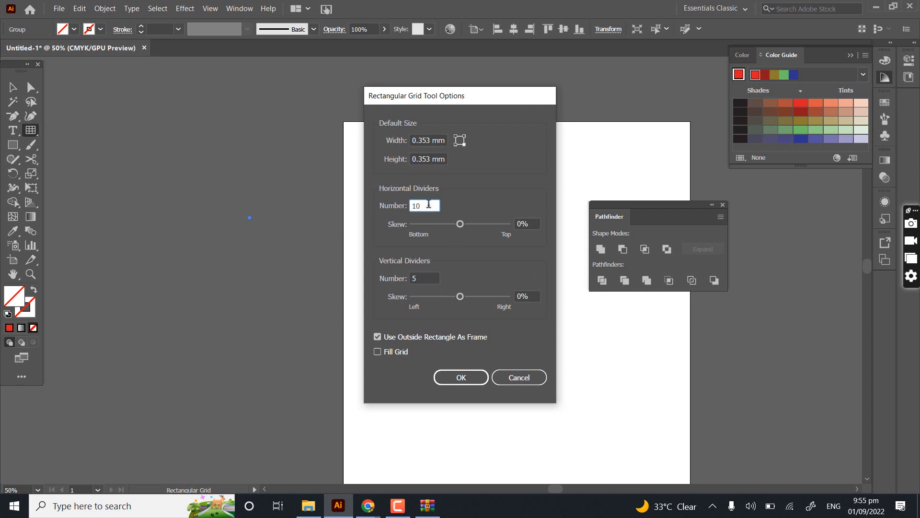
pyautogui.click(407, 279)
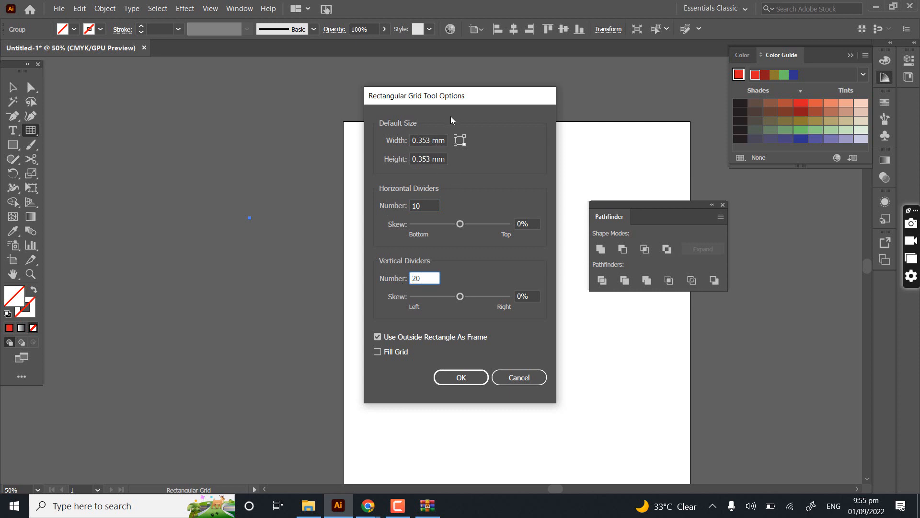
pyautogui.click(464, 376)
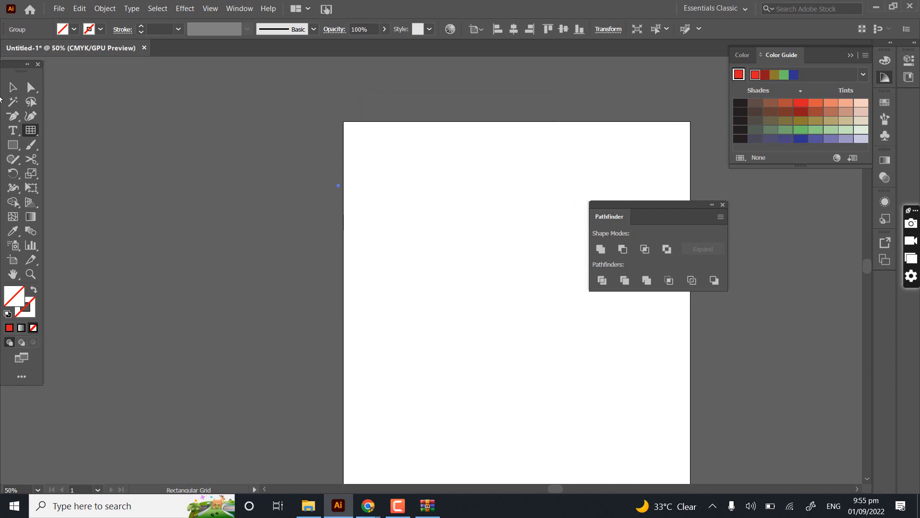
# - Enlarge the tiny new grid at the artboard's left edge with the Selection Tool until its cells are distinct
pyautogui.click(13, 86)
pyautogui.moveTo(345, 195); pyautogui.dragTo(600, 434)
pyautogui.scroll(4, 342, 181)
pyautogui.moveTo(340, 354); pyautogui.dragTo(200, 398)
pyautogui.scroll(-1, 344, 327)
pyautogui.moveTo(303, 335); pyautogui.dragTo(515, 480)
pyautogui.moveTo(355, 345); pyautogui.dragTo(238, 218)
pyautogui.scroll(-2, 283, 218)
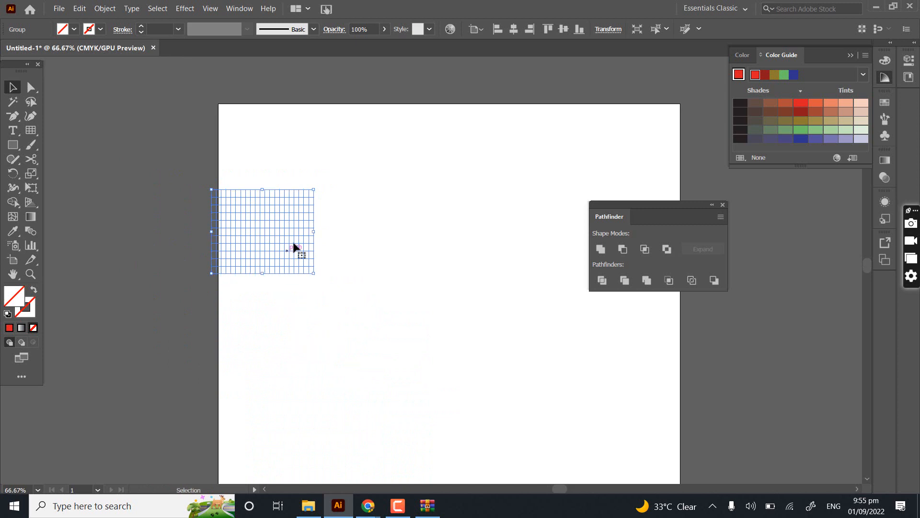
# - Stretch the grid horizontally into a wide strip across the artboard
pyautogui.moveTo(314, 232); pyautogui.dragTo(613, 269)
pyautogui.moveTo(503, 283); pyautogui.dragTo(296, 320)
pyautogui.scroll(2, 265, 269)
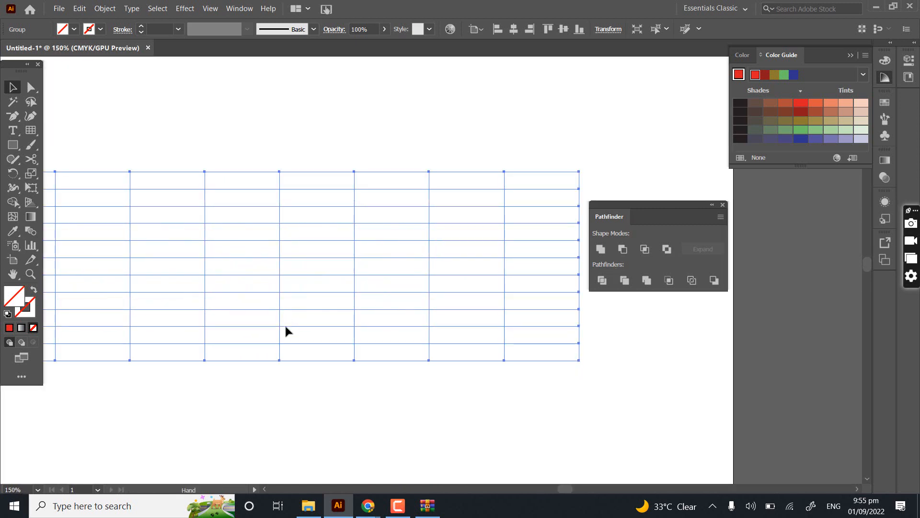
pyautogui.click(119, 503)
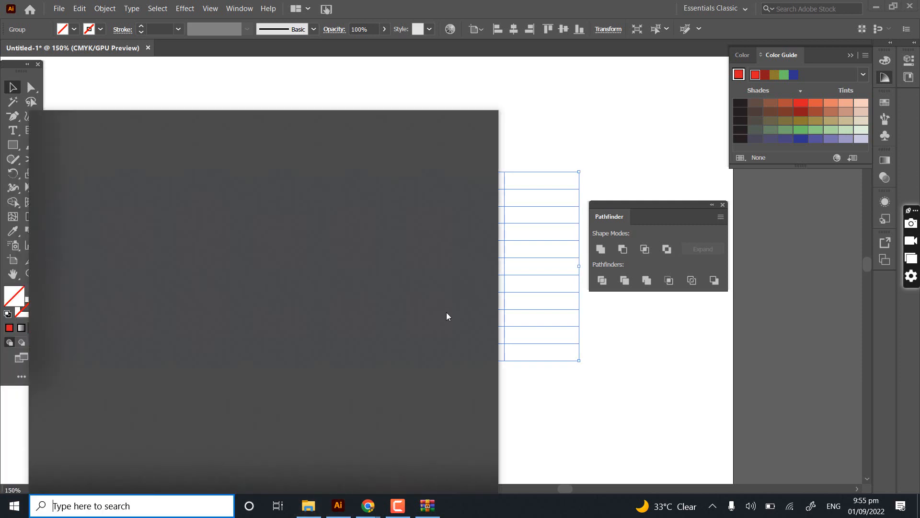
pyautogui.write('ms')
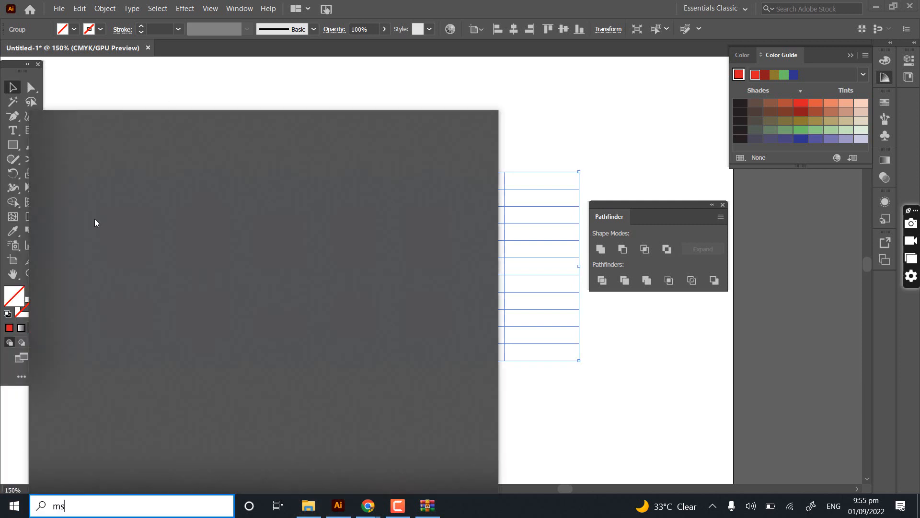
pyautogui.click(536, 2)
# - Draw a circular polar grid on the artboard below the wide rectangular grid with the Polar Grid Tool
pyautogui.moveTo(218, 243); pyautogui.dragTo(433, 238)
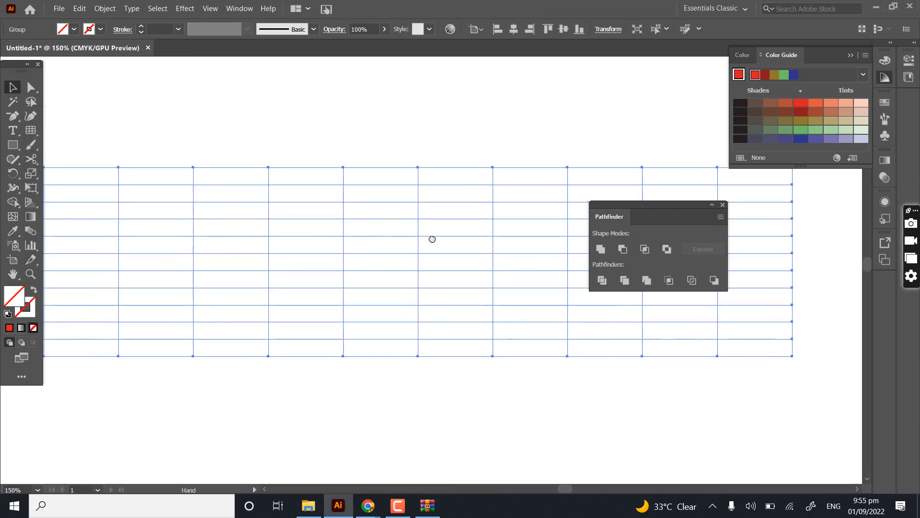
pyautogui.scroll(-2, 432, 237)
pyautogui.scroll(-3, 435, 241)
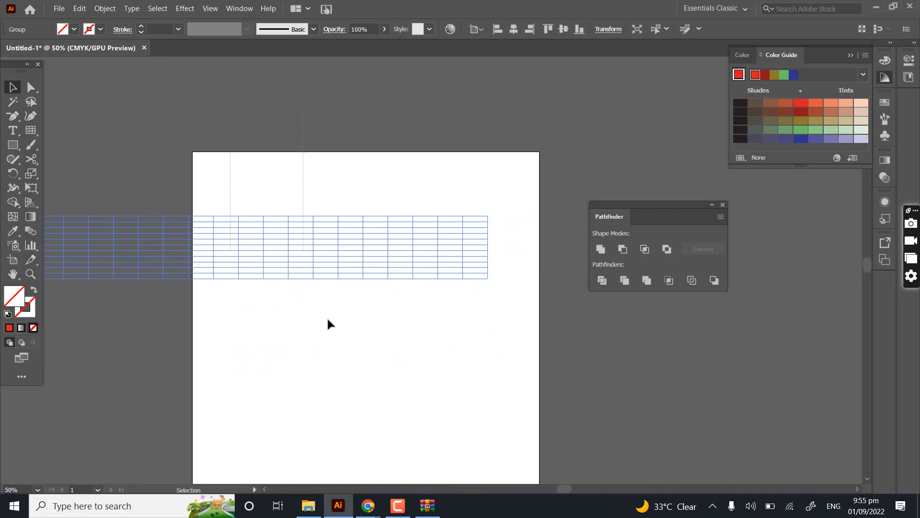
pyautogui.click(33, 132)
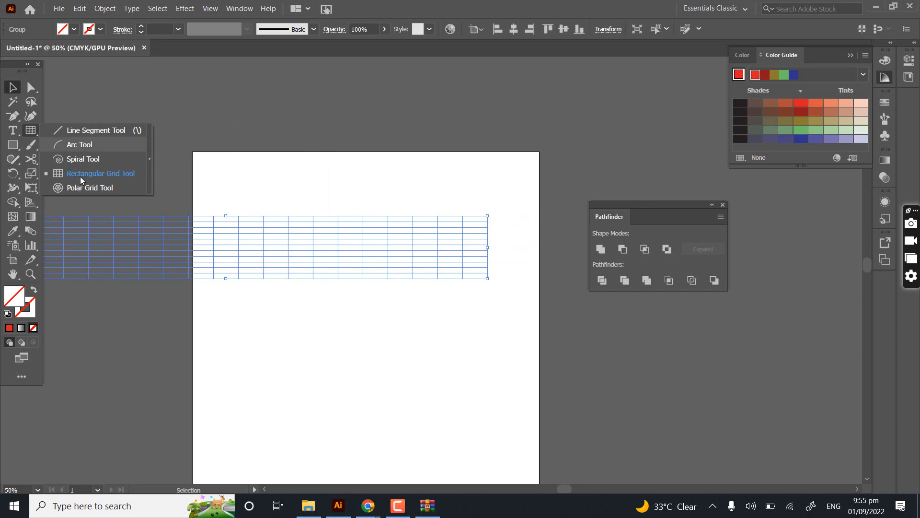
pyautogui.click(91, 189)
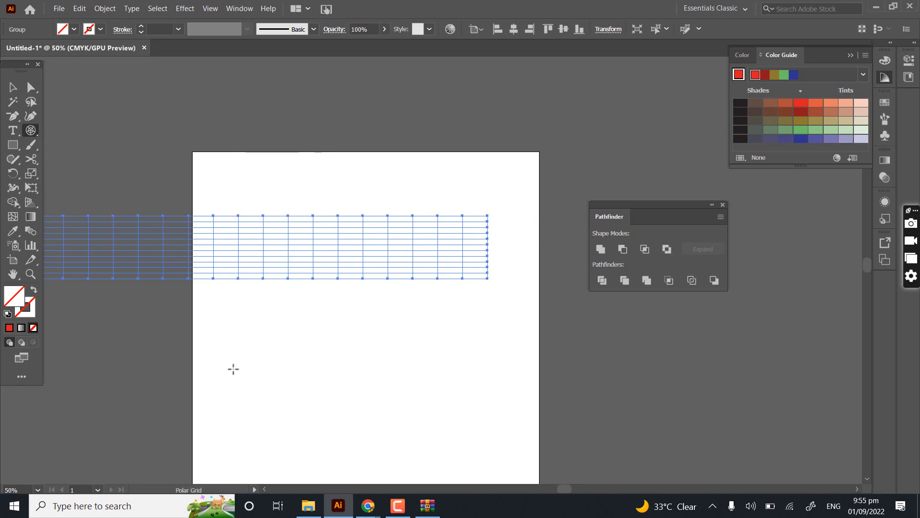
pyautogui.moveTo(233, 362); pyautogui.dragTo(392, 484)
pyautogui.moveTo(343, 407); pyautogui.dragTo(372, 333)
pyautogui.click(13, 88)
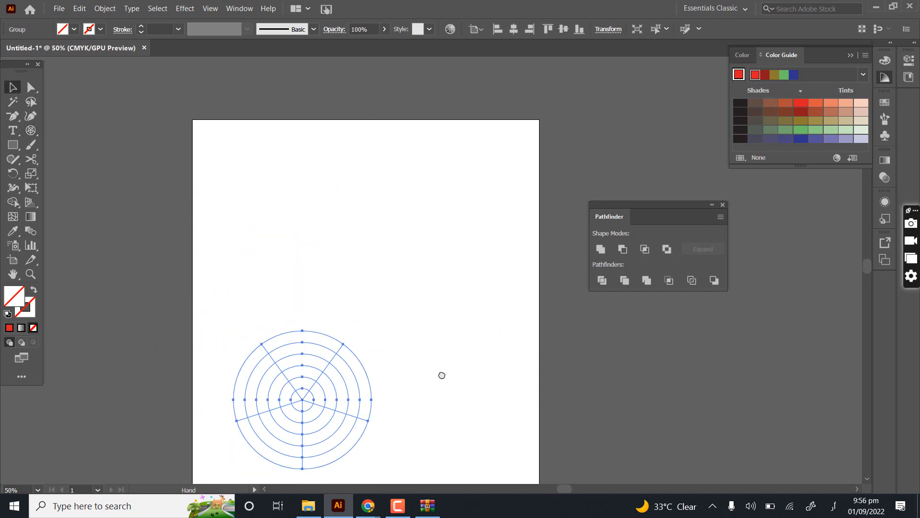
# - Give the polar grid a red 1 pt stroke with no fill and deselect it
pyautogui.moveTo(442, 376); pyautogui.dragTo(392, 193)
pyautogui.scroll(3, 185, 230)
pyautogui.moveTo(530, 191); pyautogui.dragTo(403, 313)
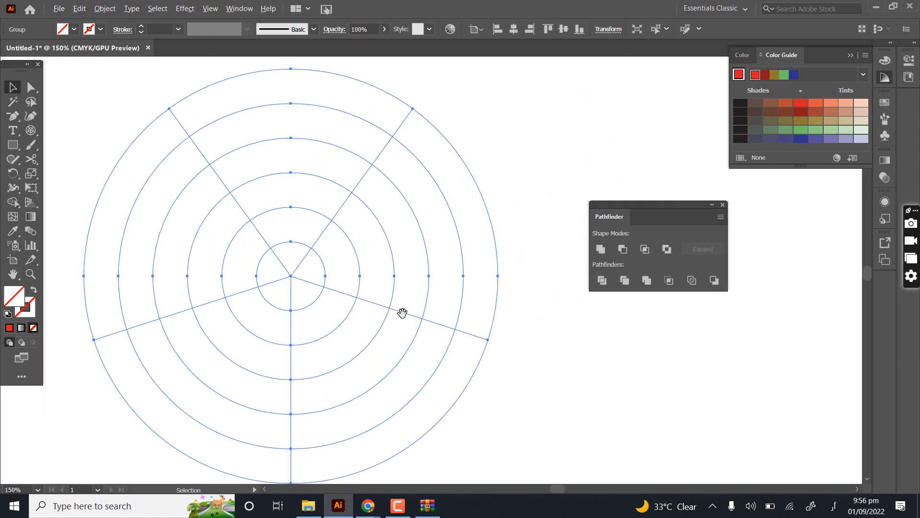
pyautogui.click(512, 297)
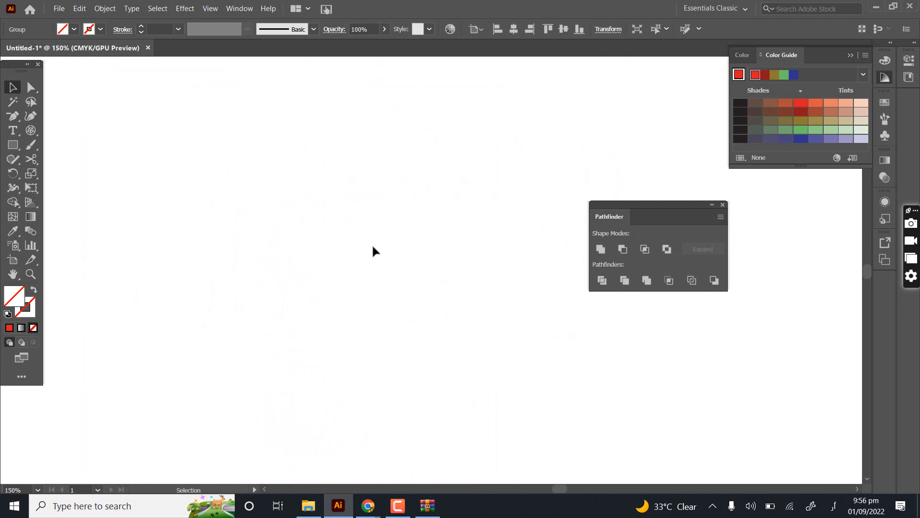
pyautogui.hotkey('ctrl', '0')
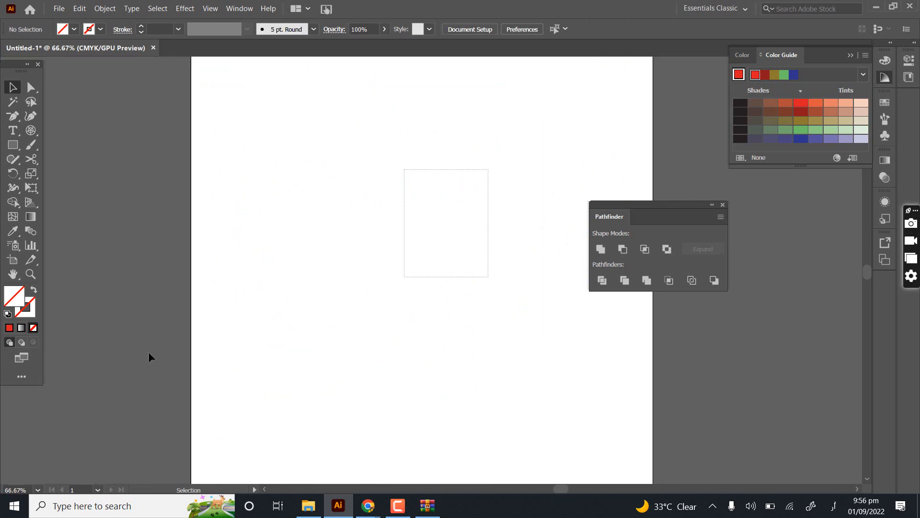
pyautogui.moveTo(488, 169); pyautogui.dragTo(148, 352)
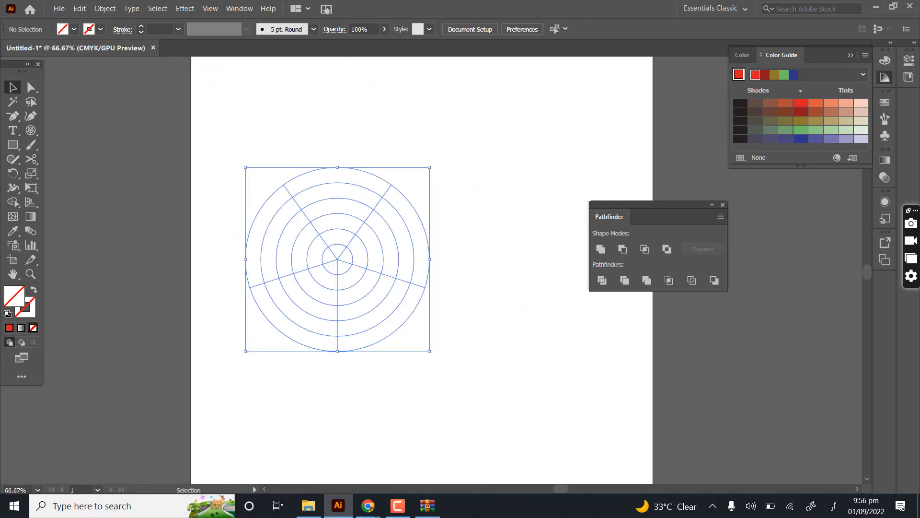
pyautogui.click(9, 327)
pyautogui.click(33, 290)
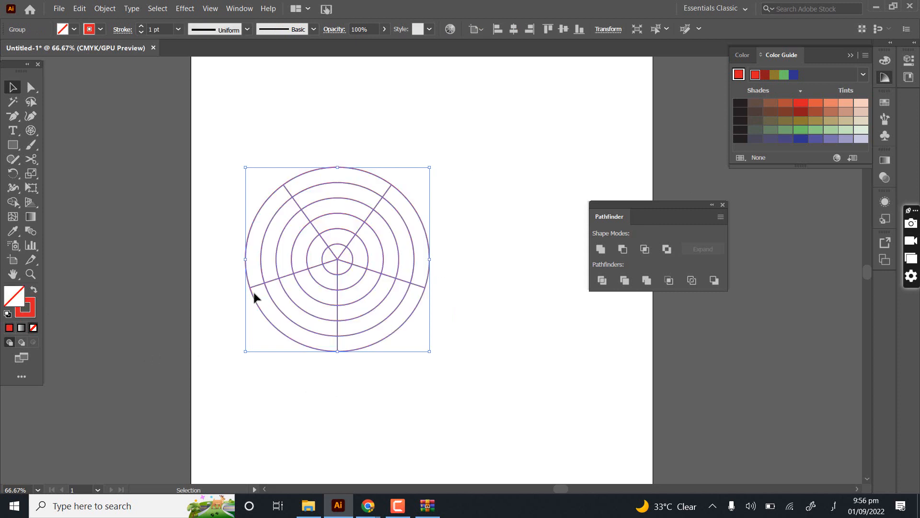
pyautogui.moveTo(254, 293); pyautogui.dragTo(366, 217)
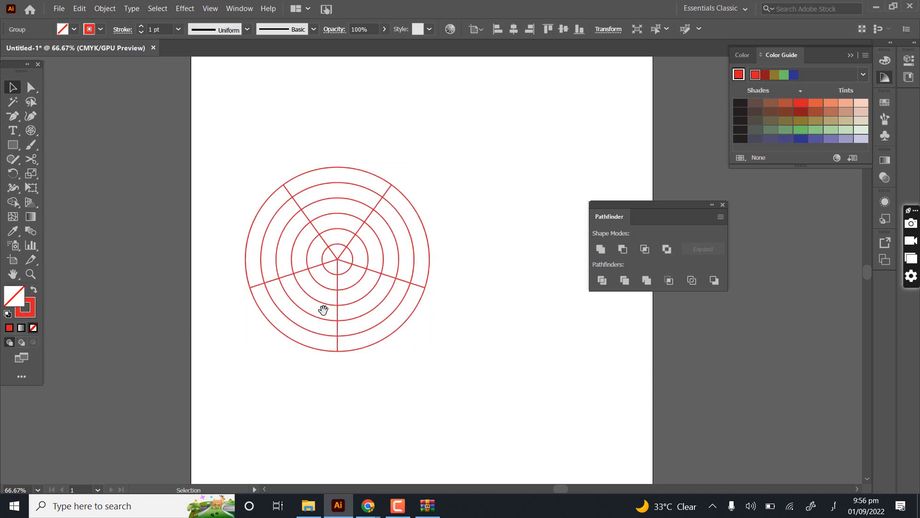
pyautogui.scroll(2, 323, 310)
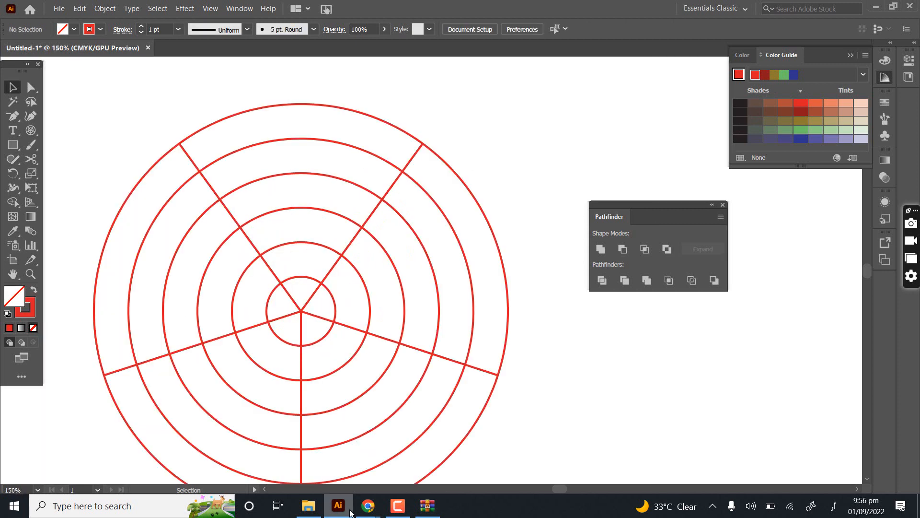
# - Switch to the Google Meet call in Chrome to read the in-call messages, and return to Illustrator
pyautogui.click(367, 510)
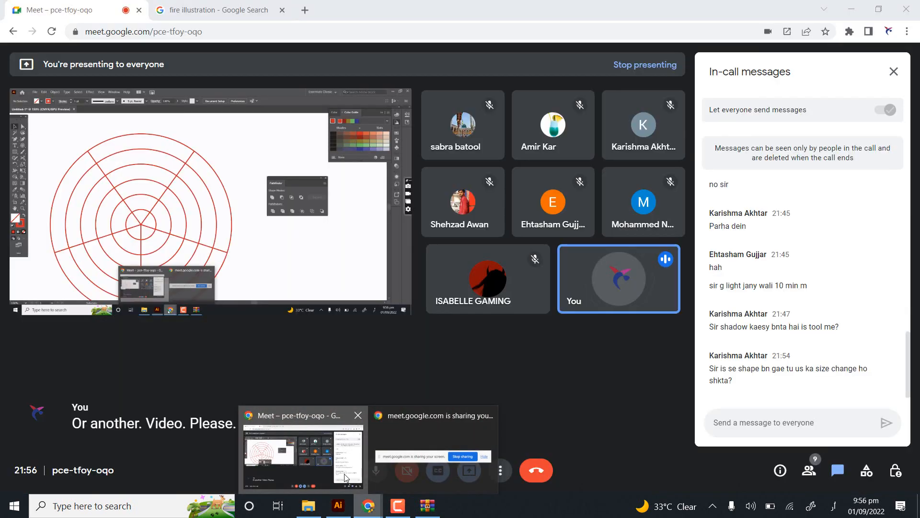
pyautogui.click(345, 474)
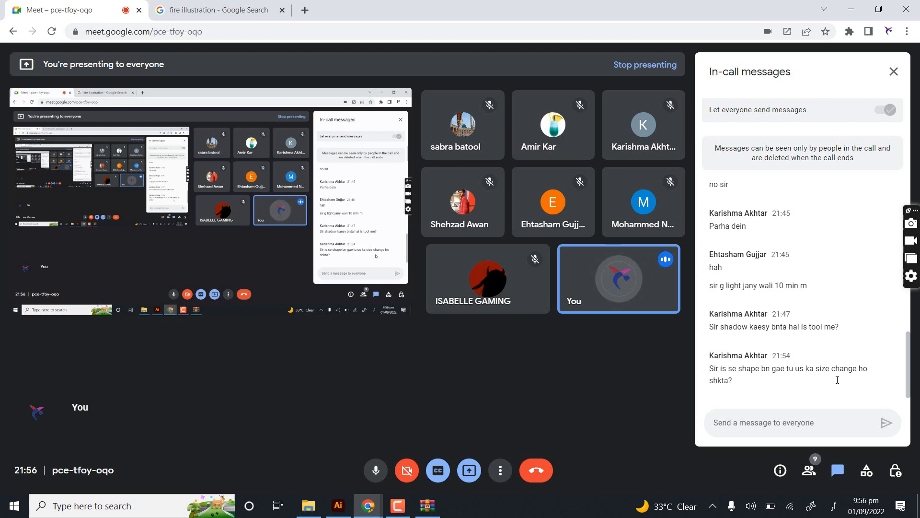
pyautogui.click(348, 513)
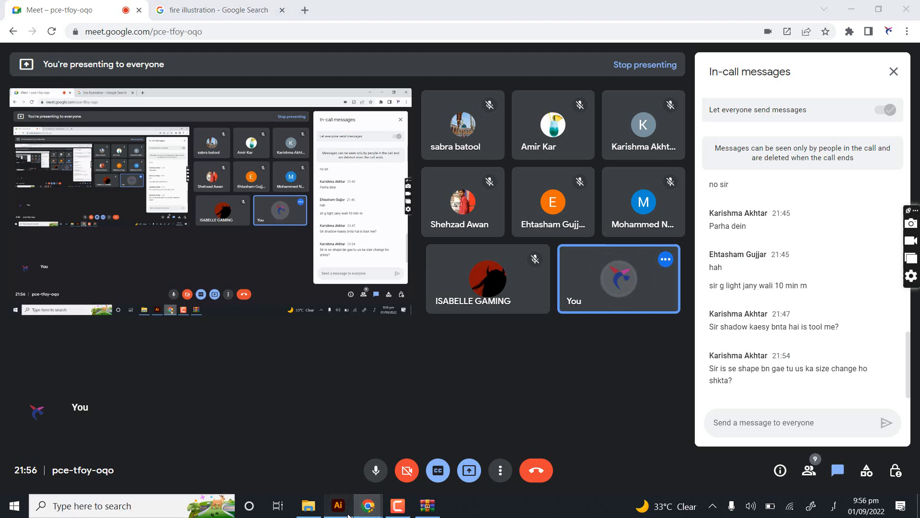
# - Select all artwork and delete both the rectangular and polar grids, leaving the artboard empty
pyautogui.scroll(-2, 130, 49)
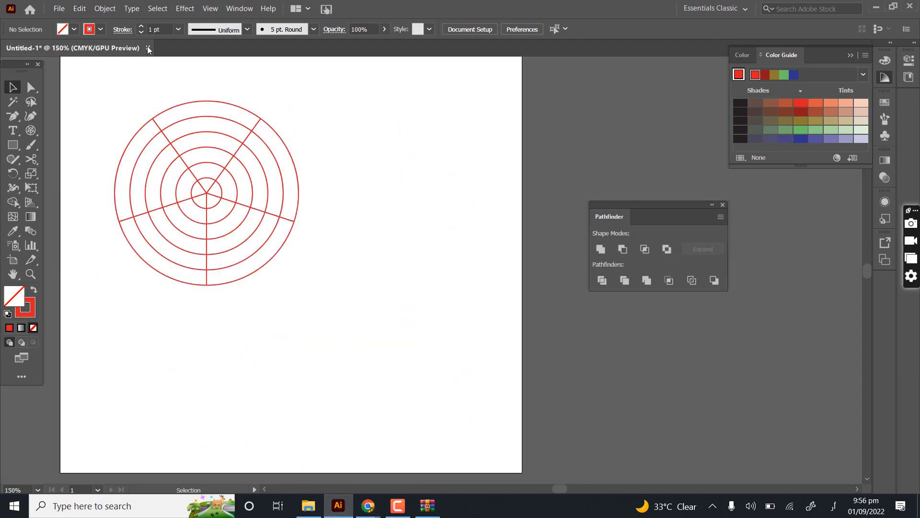
pyautogui.moveTo(336, 271); pyautogui.dragTo(395, 321)
pyautogui.scroll(-2, 352, 272)
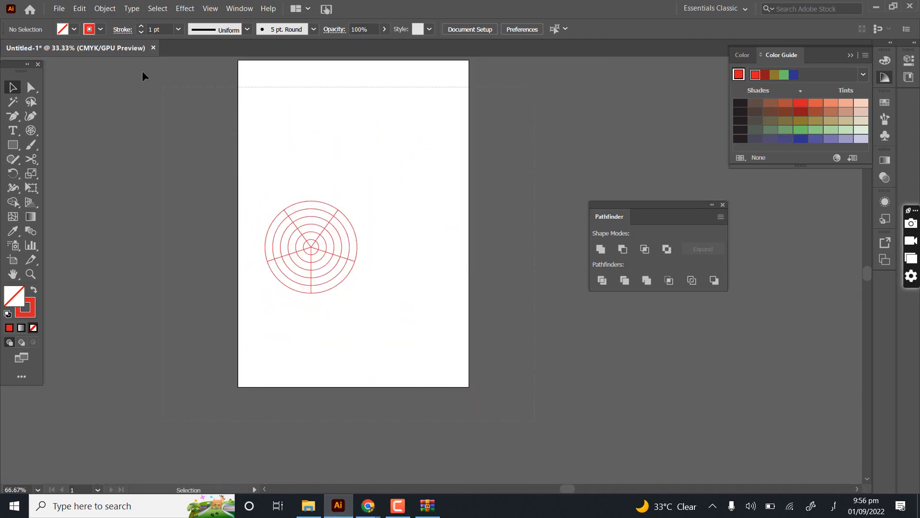
pyautogui.scroll(2, 129, 67)
pyautogui.hotkey('ctrl', 'a')
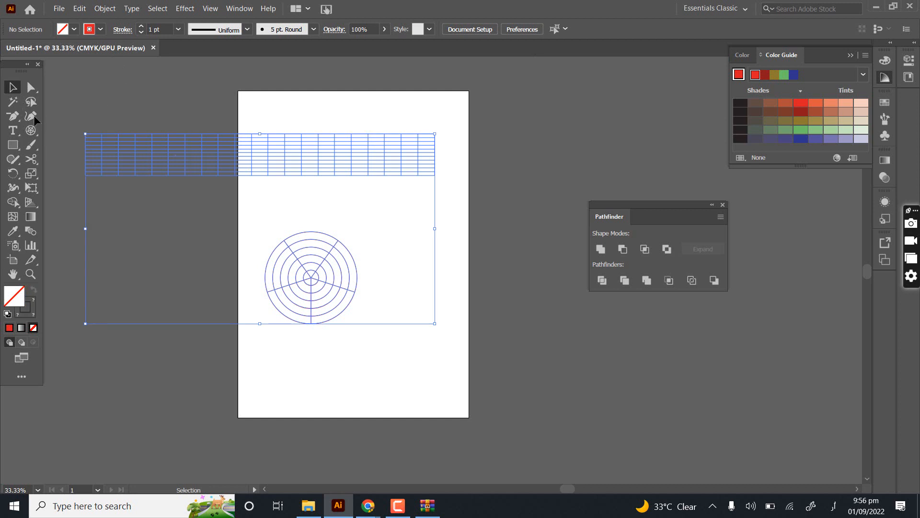
pyautogui.press('Delete')
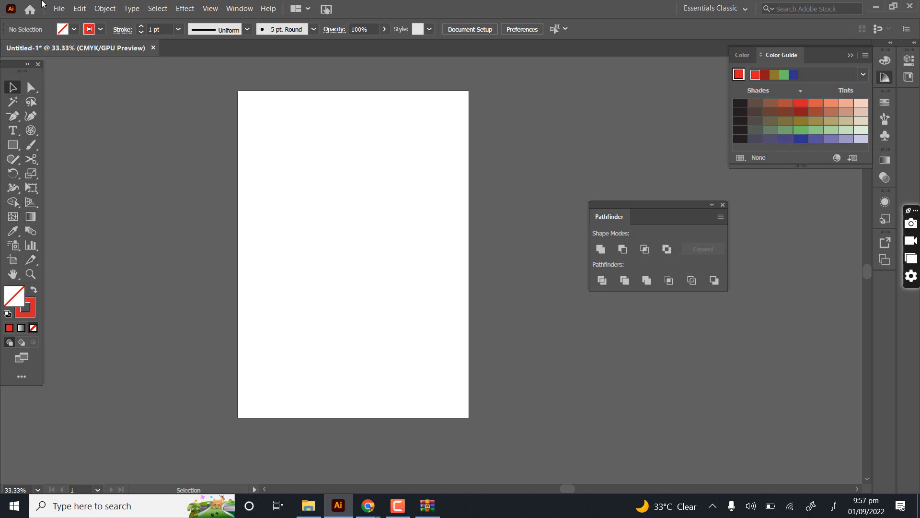
pyautogui.click(99, 8)
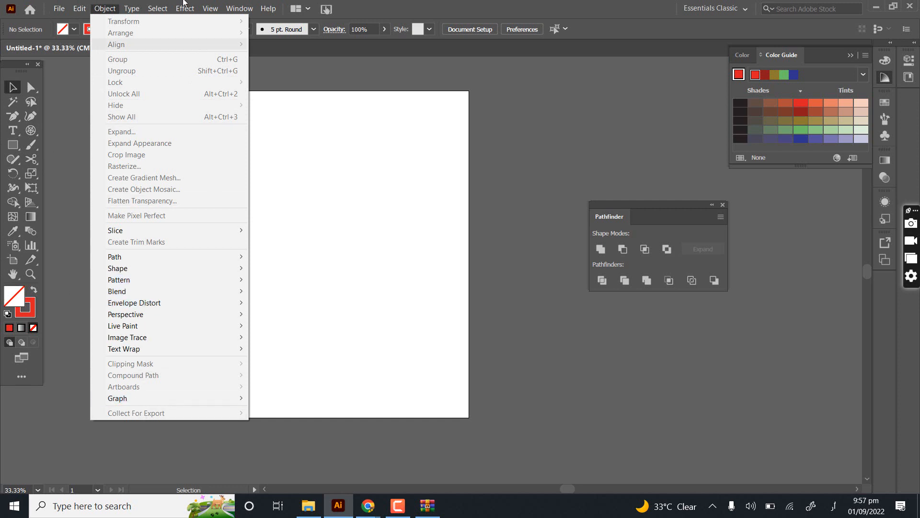
pyautogui.moveTo(149, 6)
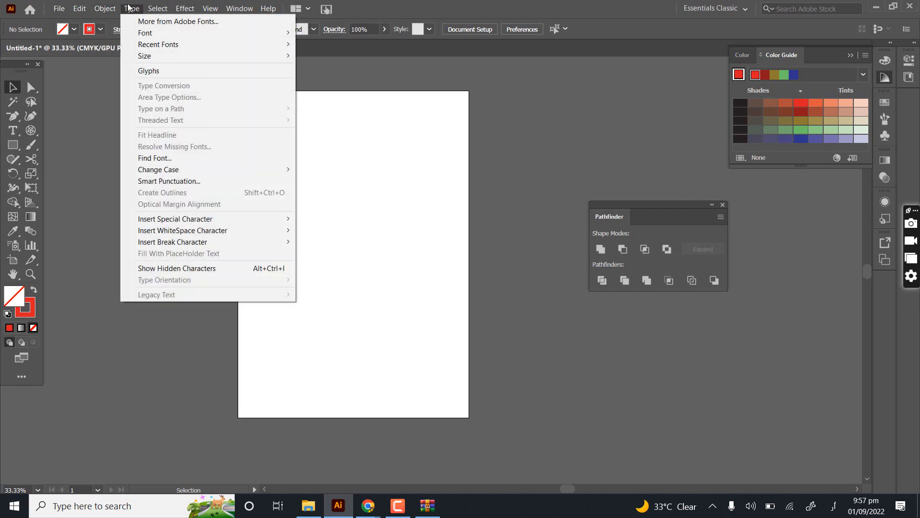
pyautogui.click(105, 8)
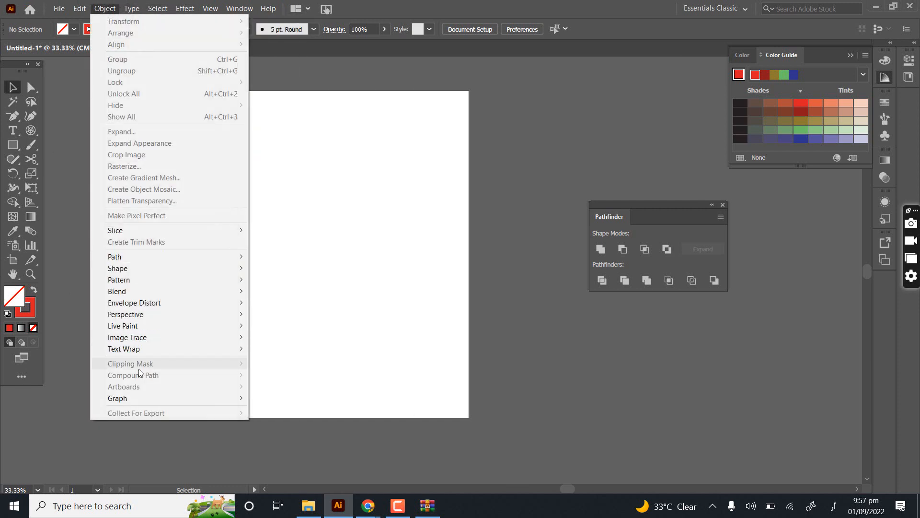
pyautogui.moveTo(126, 4)
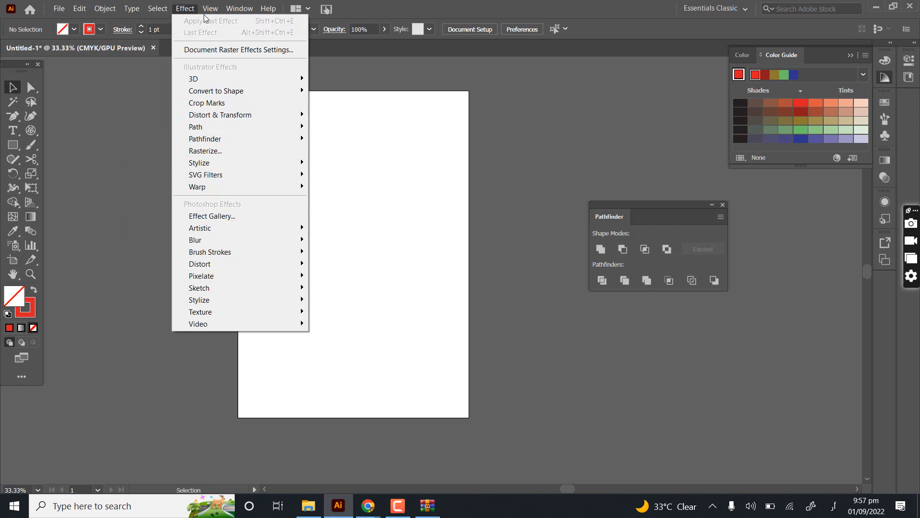
pyautogui.moveTo(210, 8)
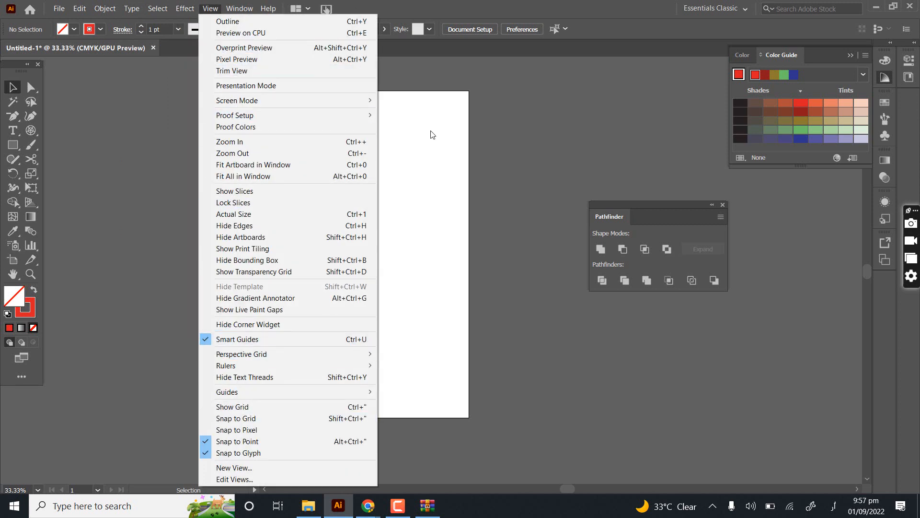
pyautogui.press('Escape')
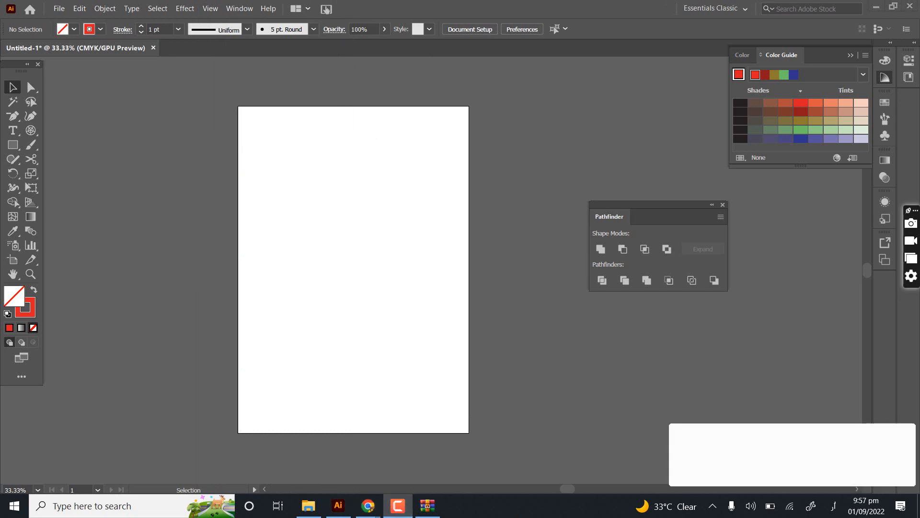
pyautogui.click(899, 458)
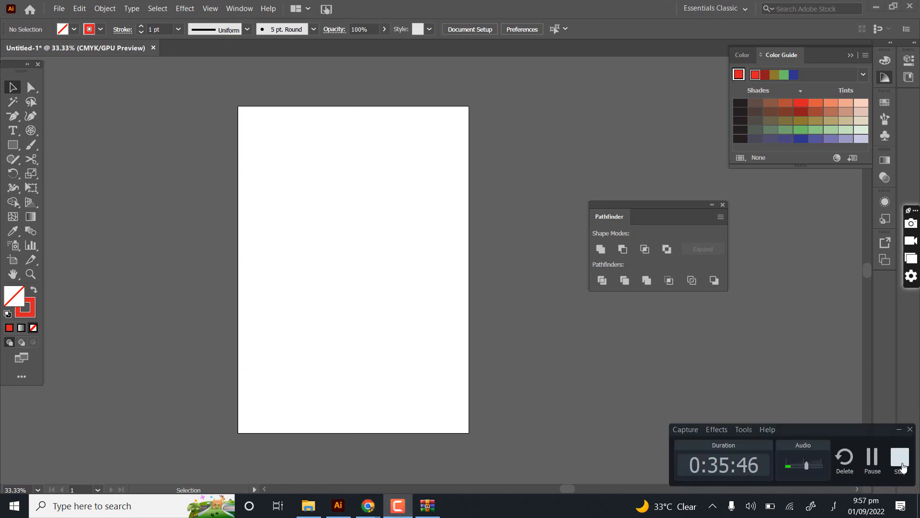